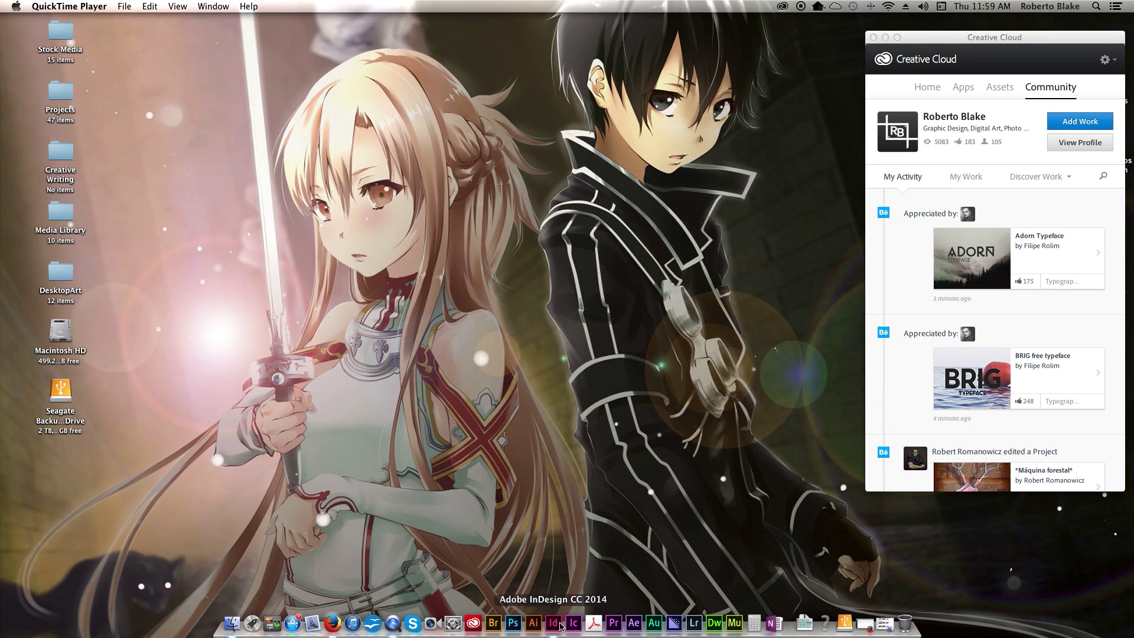
Step: Bring InDesign CC 2014 to the front from the Dock
{"action": "left_click", "coordinate": [554, 624]}
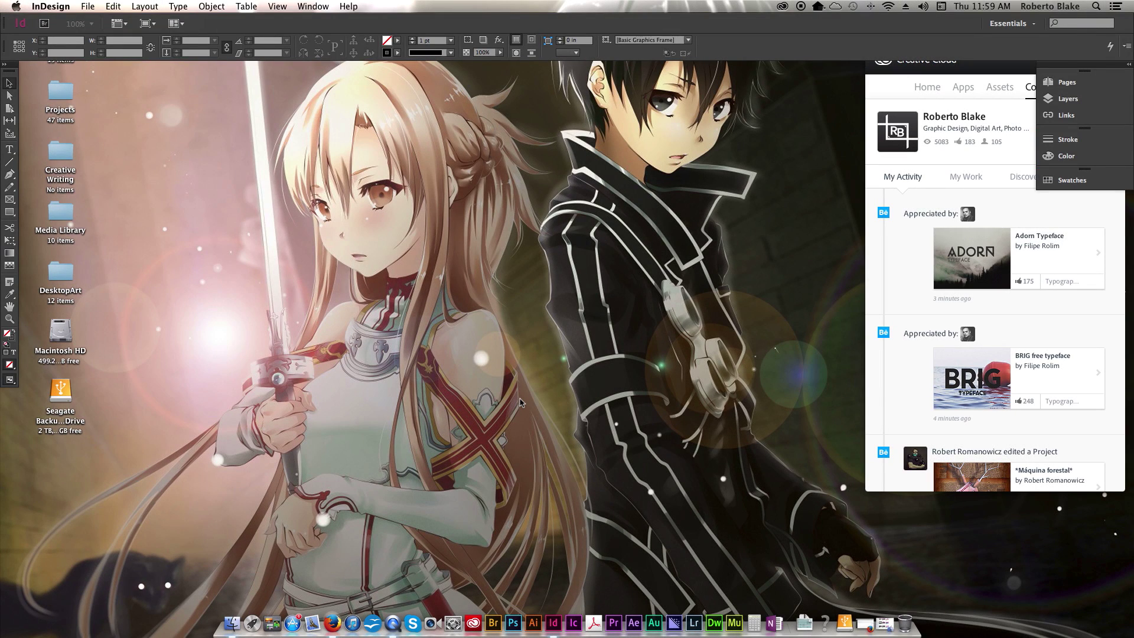
Step: Create a landscape Letter document with 2 columns, facing pages off and 0.25 in margins
{"action": "key", "text": "super+n"}
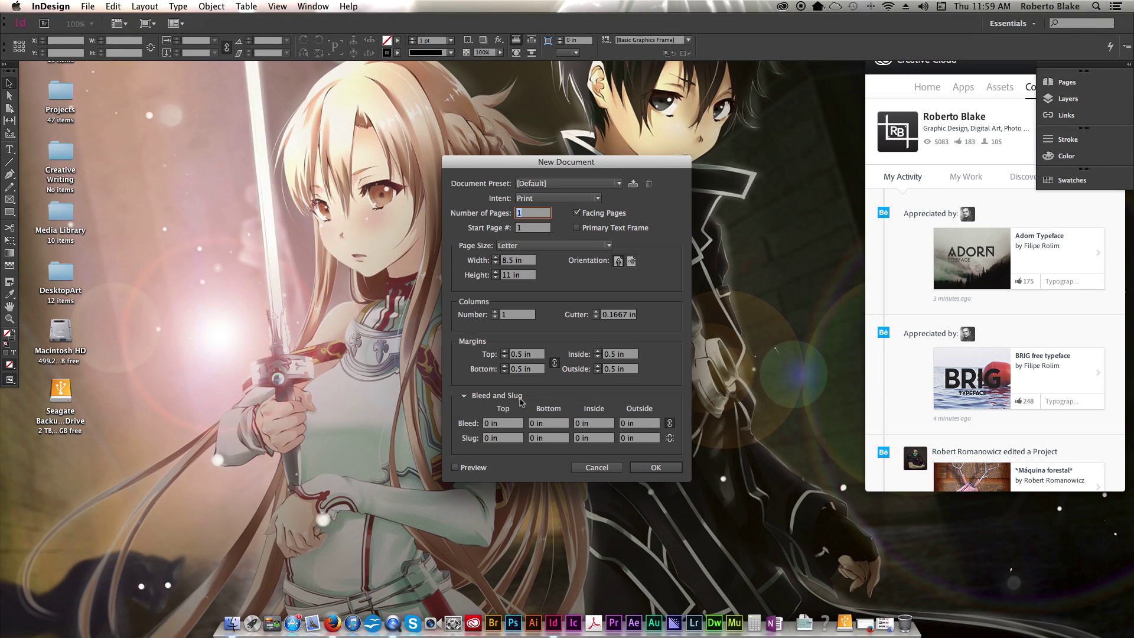
{"action": "left_click", "coordinate": [632, 260]}
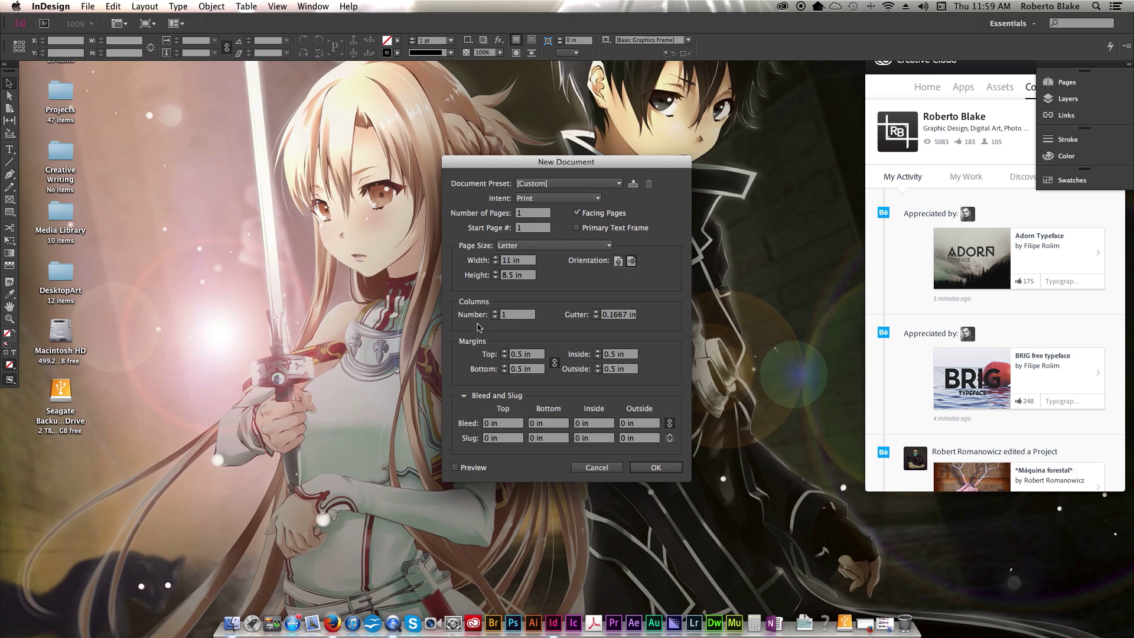
{"action": "left_click", "coordinate": [495, 312]}
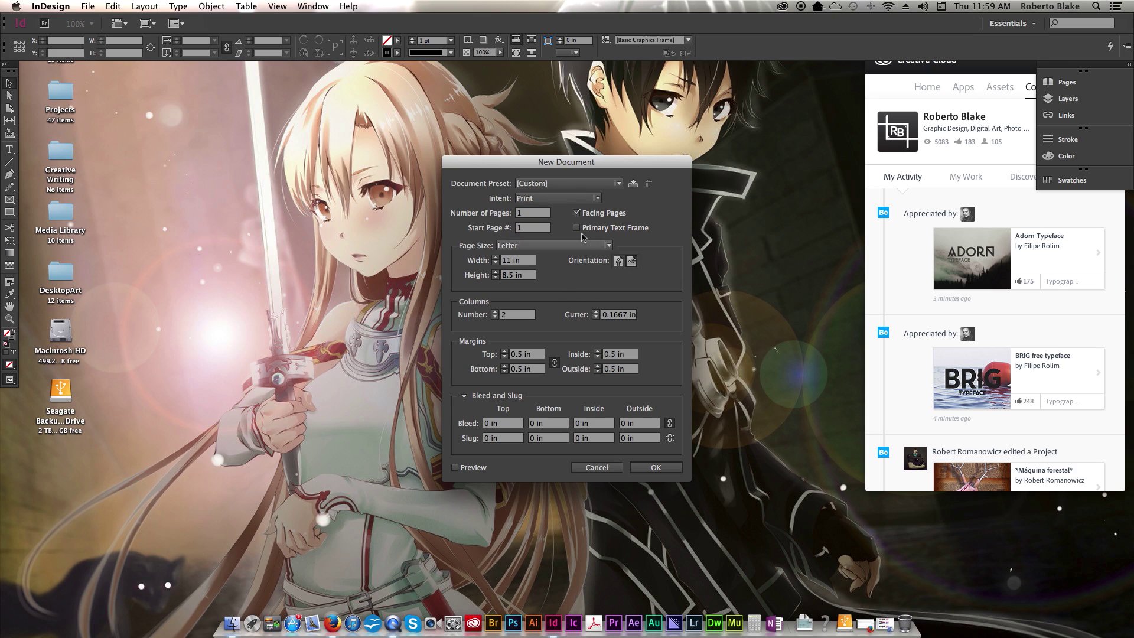
{"action": "left_click", "coordinate": [576, 213]}
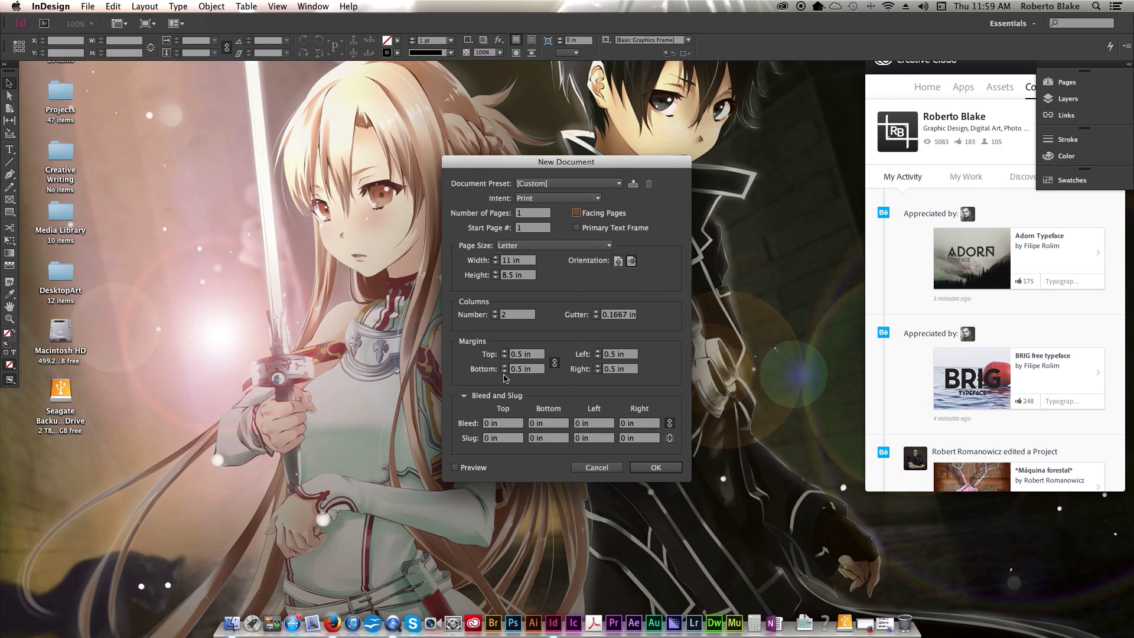
{"action": "left_click", "coordinate": [505, 371]}
{"action": "left_click", "coordinate": [504, 371]}
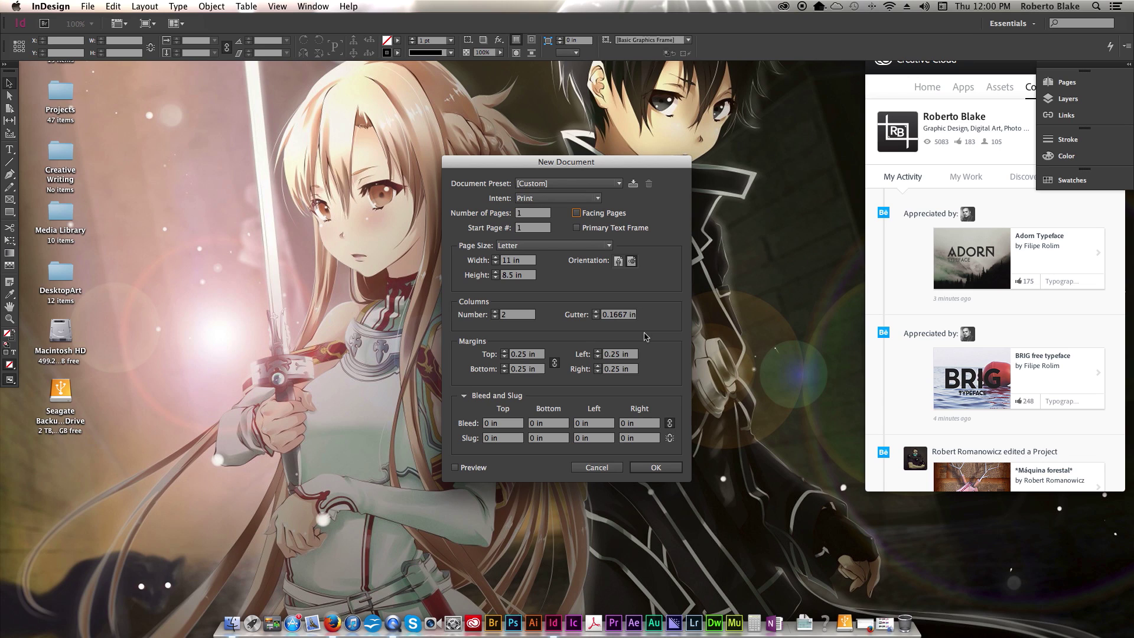
{"action": "left_click", "coordinate": [658, 469]}
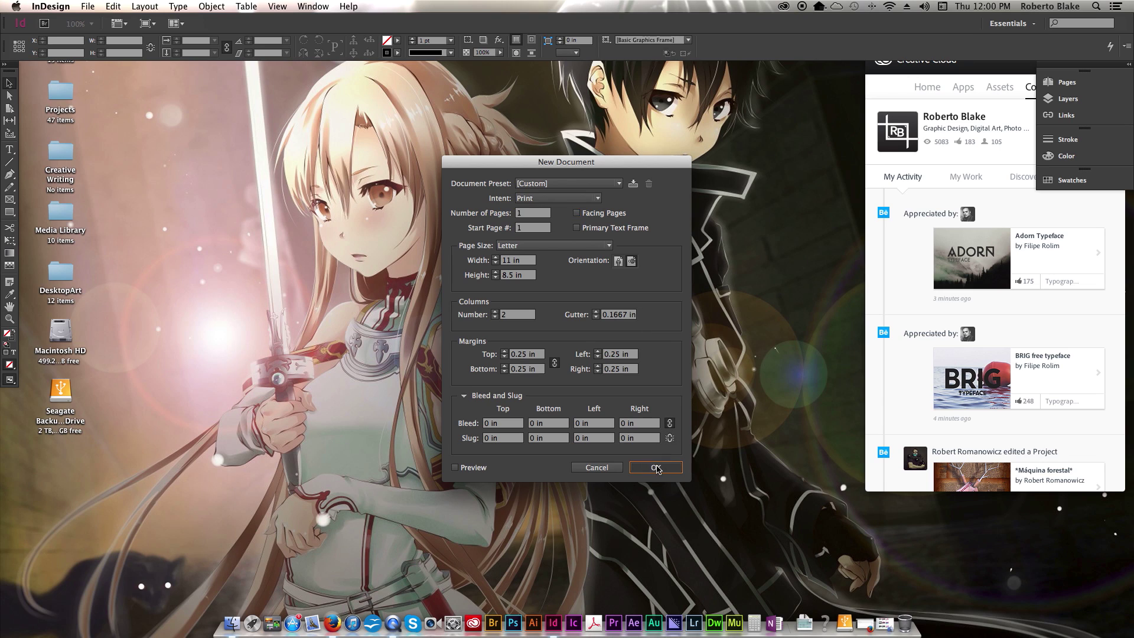
{"action": "left_click", "coordinate": [656, 468]}
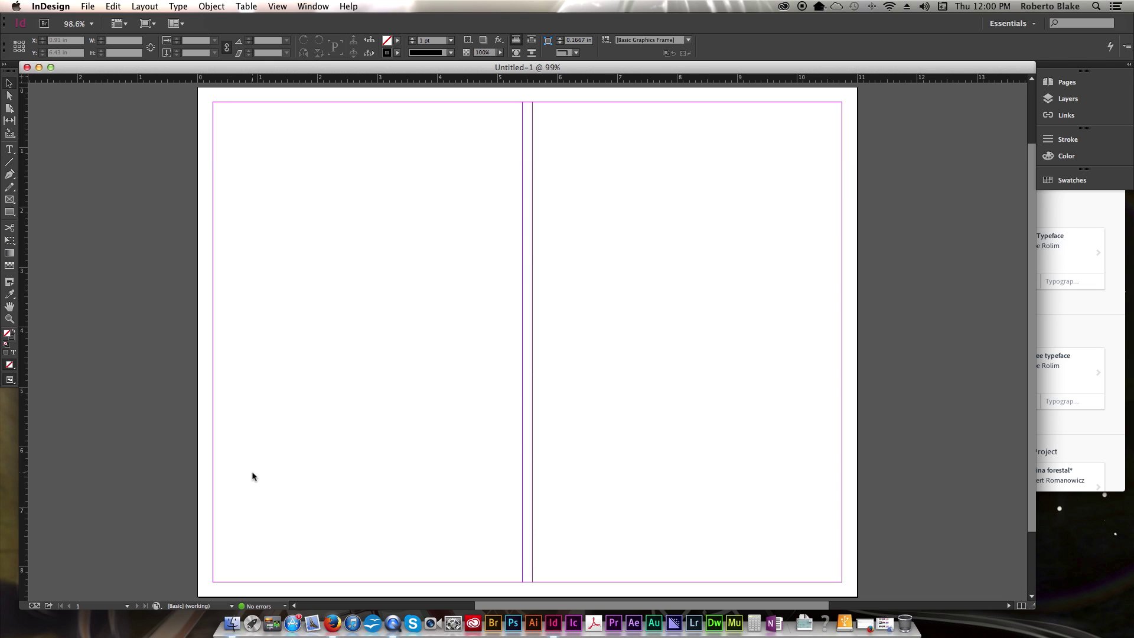
Step: Add three pages in the Pages panel so the document has four
{"action": "left_click", "coordinate": [1064, 82]}
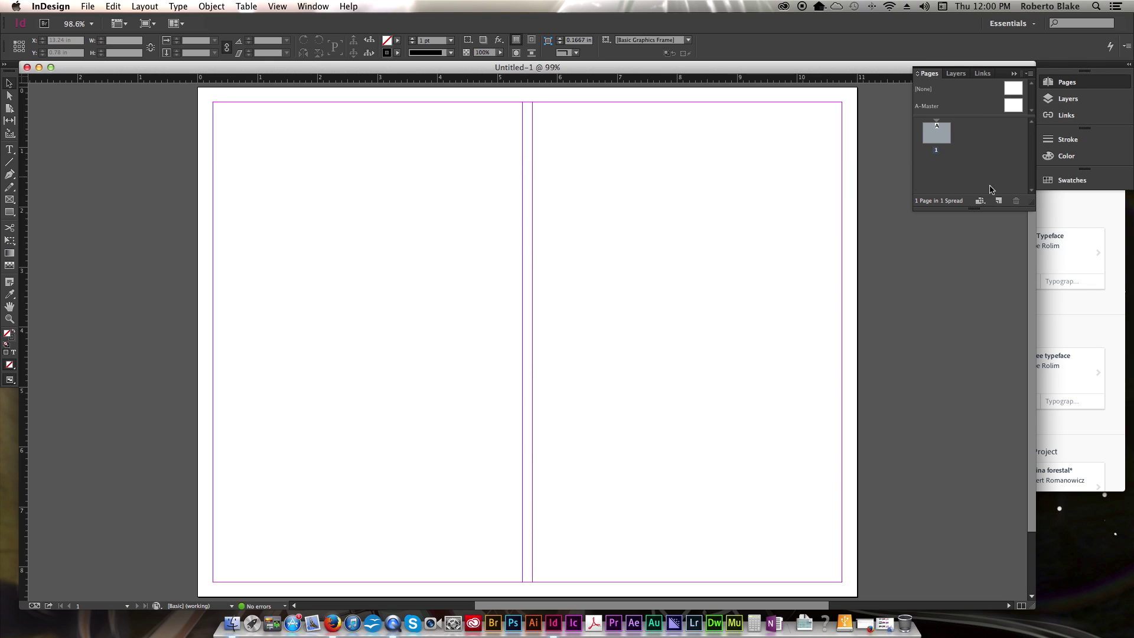
{"action": "left_click", "coordinate": [999, 202]}
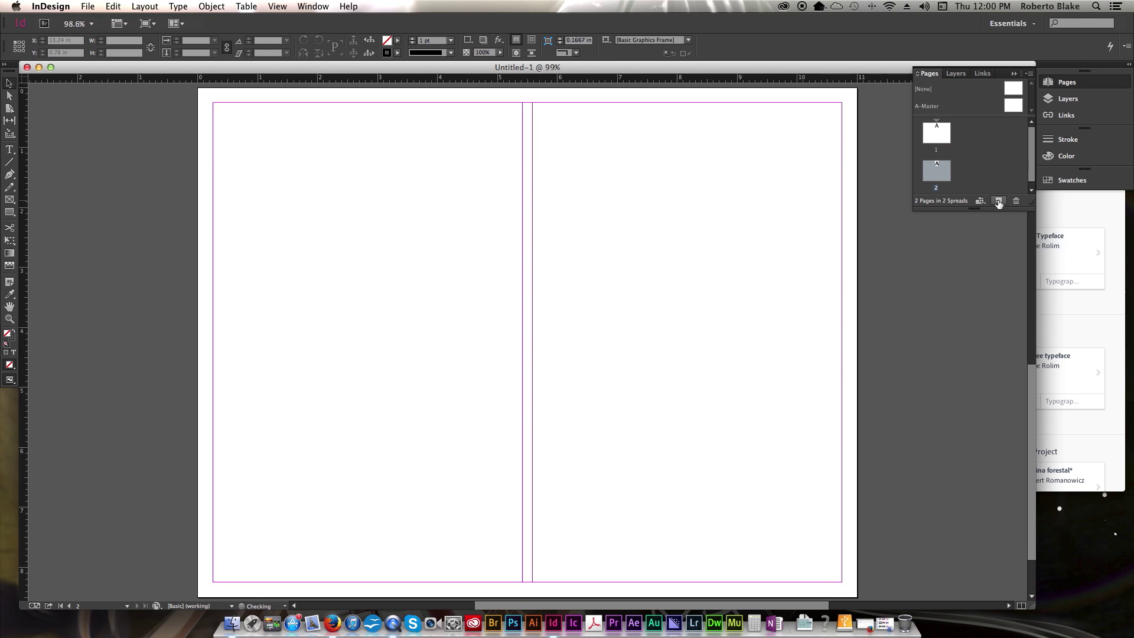
{"action": "left_click", "coordinate": [998, 202]}
{"action": "left_click", "coordinate": [999, 202]}
{"action": "scroll", "coordinate": [736, 278], "scroll_direction": "up", "scroll_amount": 5}
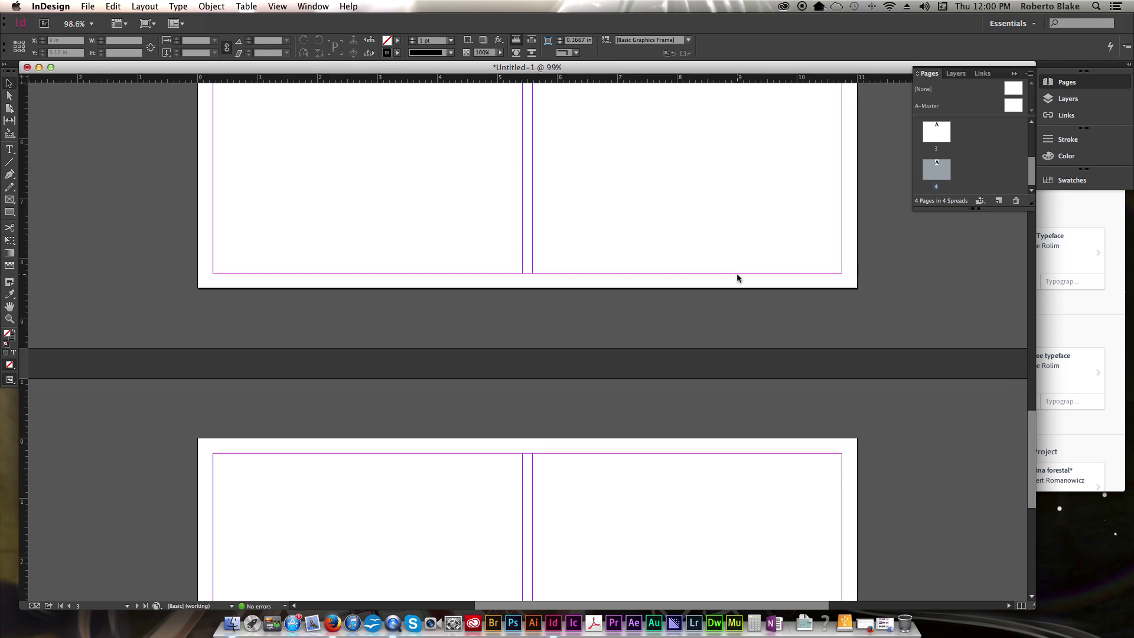
{"action": "scroll", "coordinate": [736, 277], "scroll_direction": "up", "scroll_amount": 10}
{"action": "scroll", "coordinate": [736, 277], "scroll_direction": "up", "scroll_amount": 8}
{"action": "scroll", "coordinate": [737, 278], "scroll_direction": "up", "scroll_amount": 8}
{"action": "scroll", "coordinate": [736, 277], "scroll_direction": "up", "scroll_amount": 5}
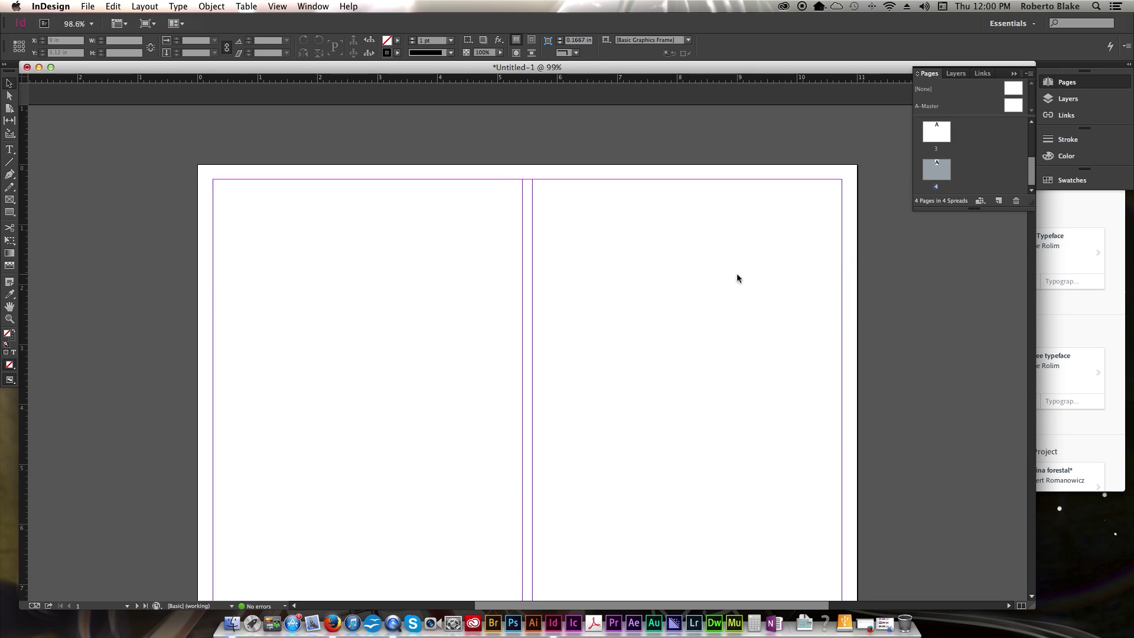
{"action": "scroll", "coordinate": [975, 188], "scroll_direction": "up", "scroll_amount": 3}
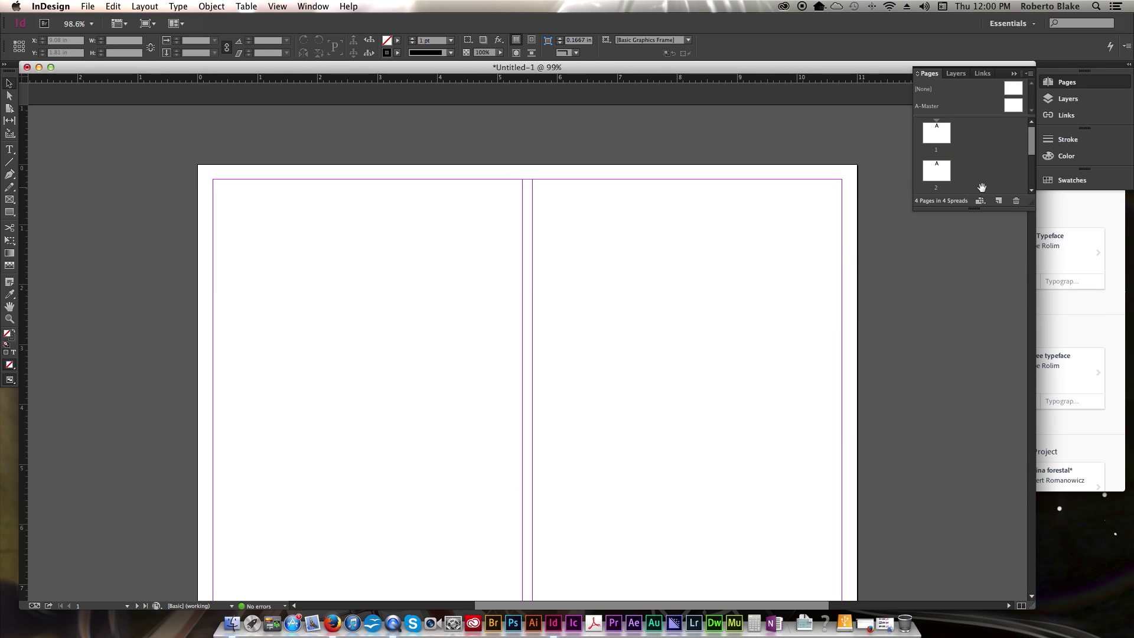
Step: Select page 1, go to page 2, then select the A-Master
{"action": "left_click", "coordinate": [941, 140]}
{"action": "scroll", "coordinate": [552, 310], "scroll_direction": "down", "scroll_amount": 1}
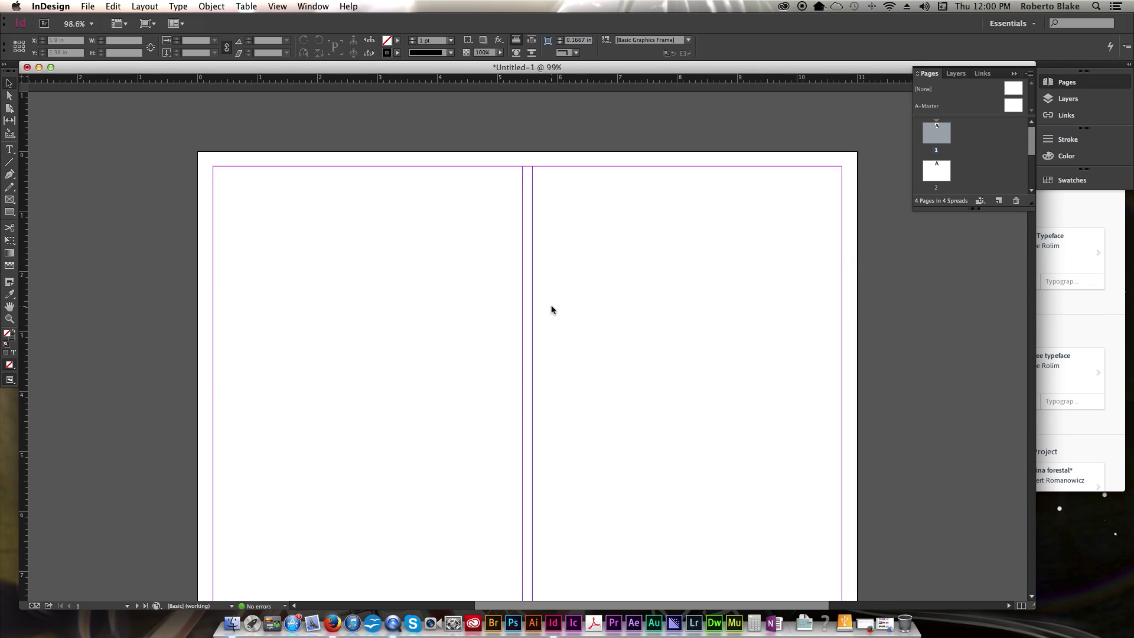
{"action": "scroll", "coordinate": [552, 310], "scroll_direction": "down", "scroll_amount": 2}
{"action": "scroll", "coordinate": [456, 301], "scroll_direction": "down", "scroll_amount": 1}
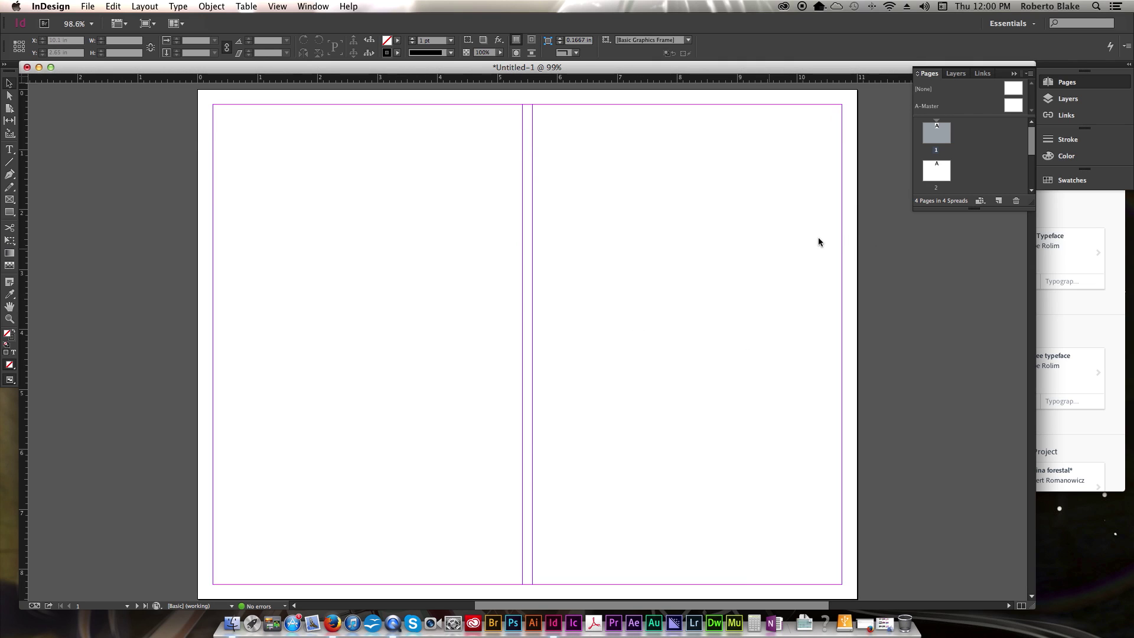
{"action": "double_click", "coordinate": [937, 171]}
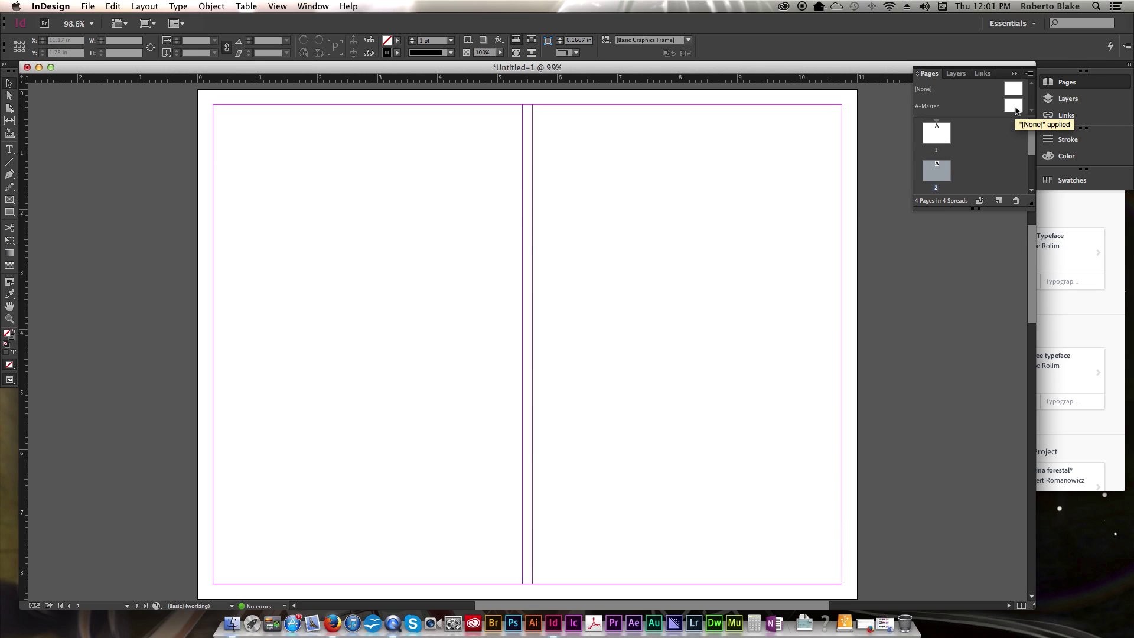
{"action": "left_click", "coordinate": [983, 110]}
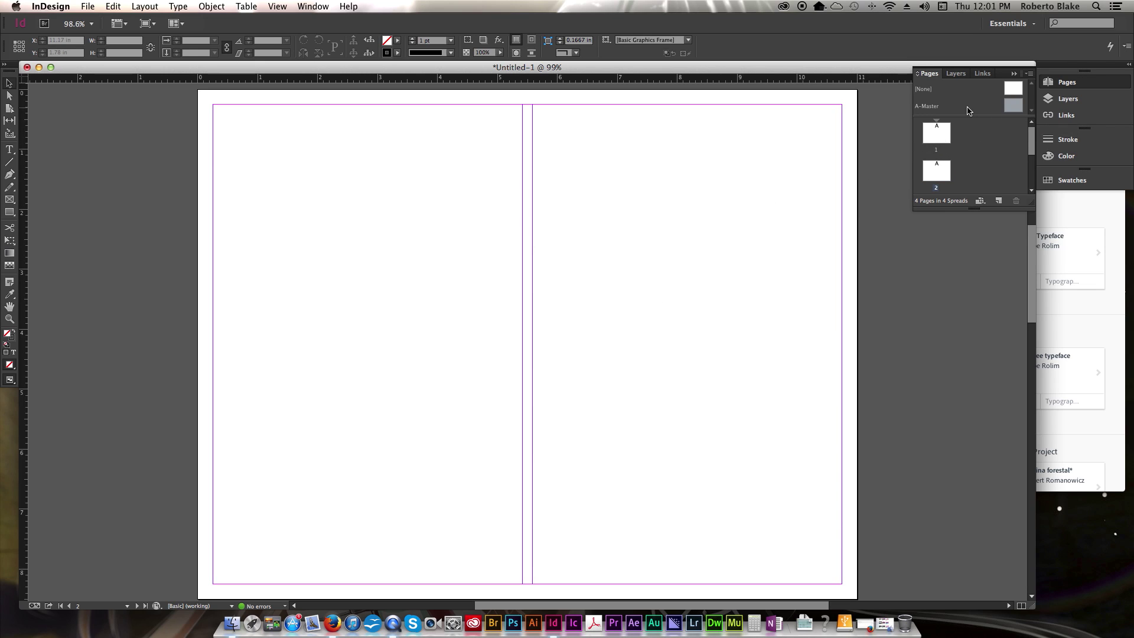
Step: Create a new master named Interior (B-Interior), then select page 3
{"action": "right_click", "coordinate": [957, 108]}
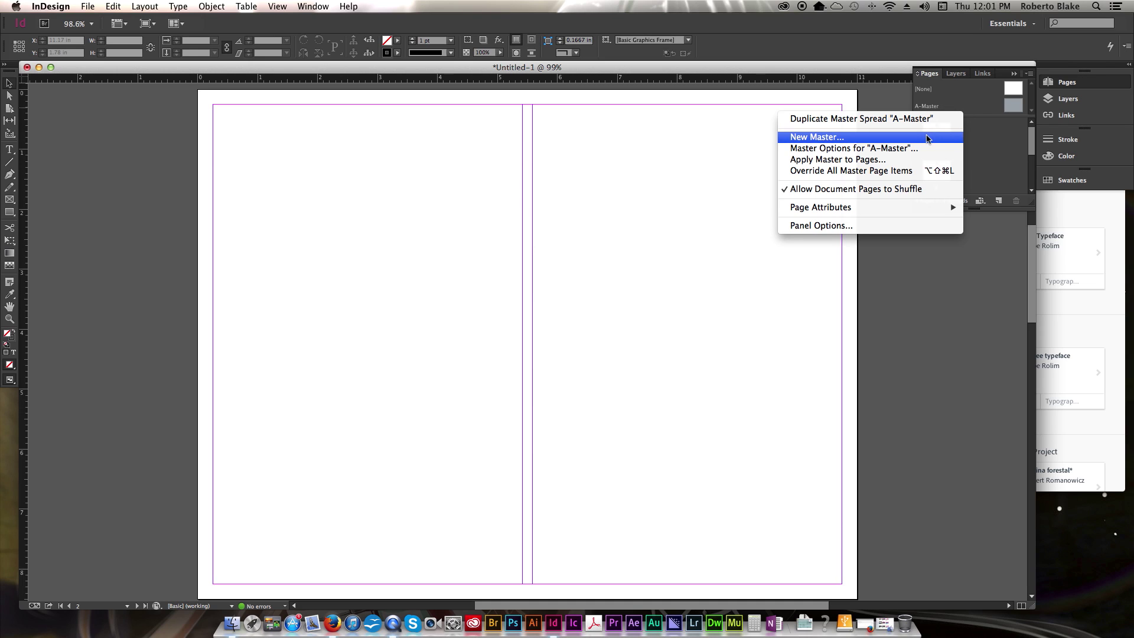
{"action": "left_click", "coordinate": [927, 137]}
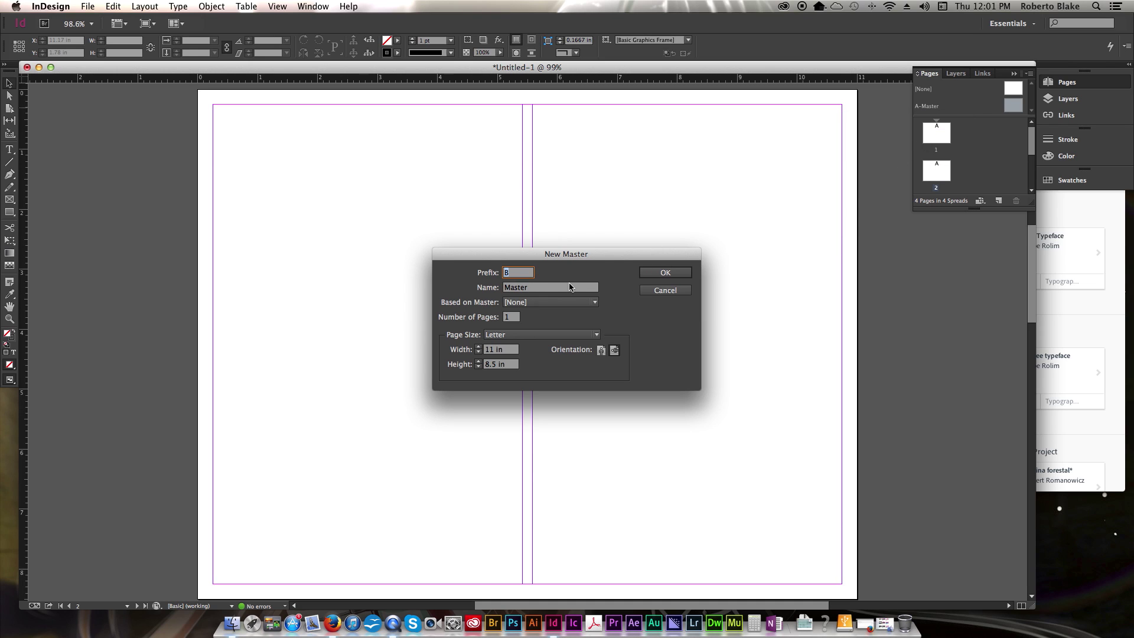
{"action": "double_click", "coordinate": [529, 289]}
{"action": "key", "text": "BackSpace"}
{"action": "key", "text": "Return"}
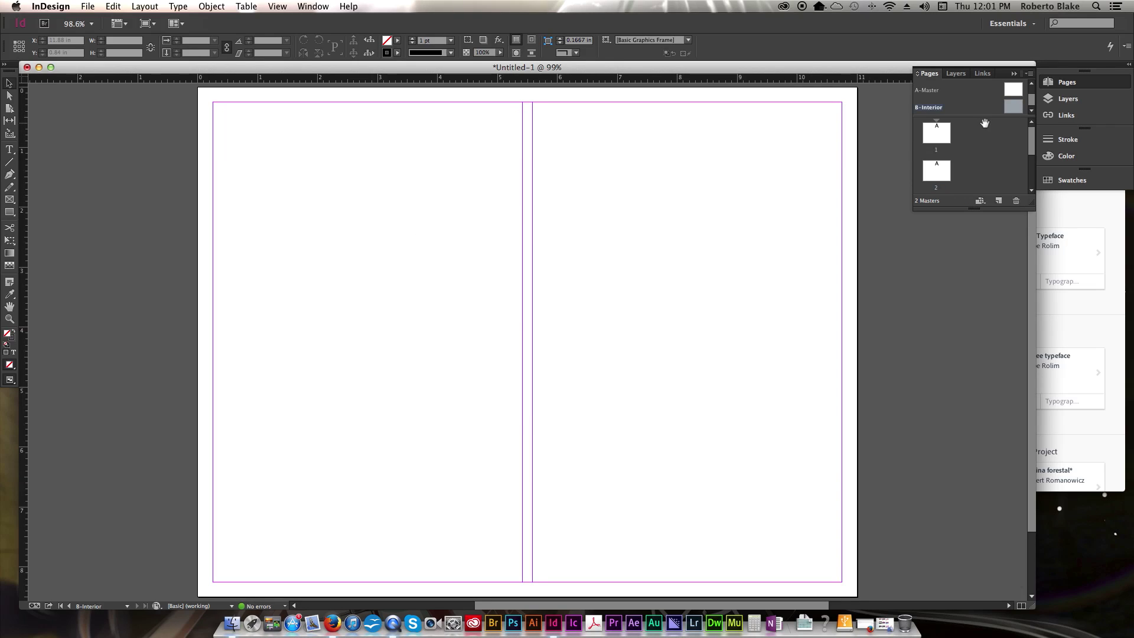
{"action": "left_click_drag", "start_coordinate": [1030, 149], "coordinate": [1031, 152]}
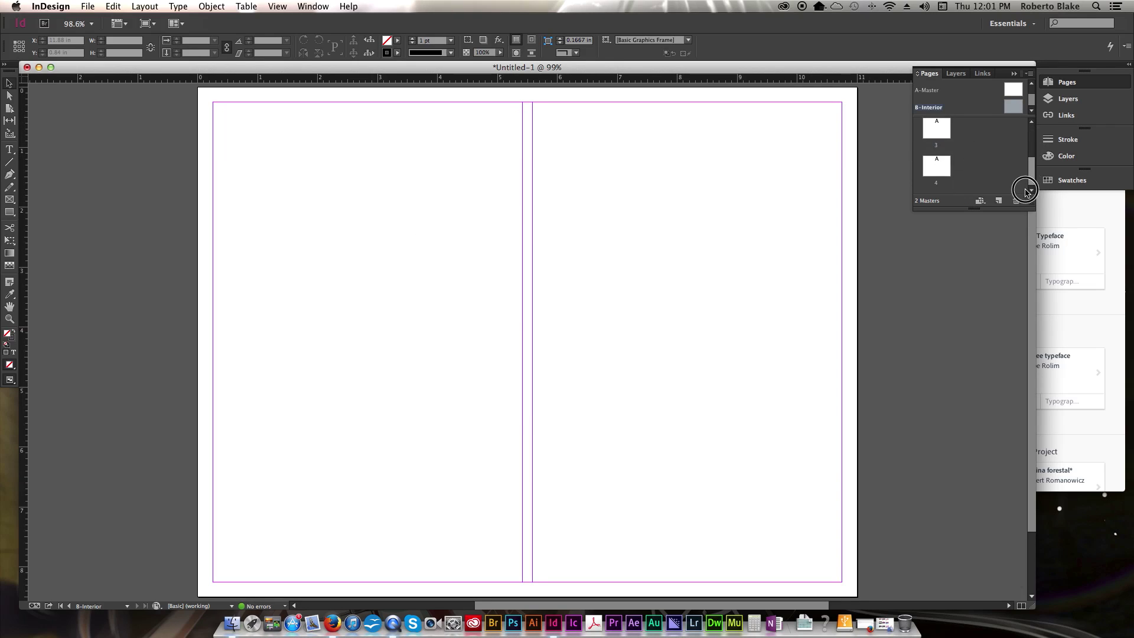
{"action": "left_click", "coordinate": [937, 168]}
{"action": "scroll", "coordinate": [938, 169], "scroll_direction": "down", "scroll_amount": 2}
Step: Apply the B-Interior master to pages 2–4
{"action": "left_click", "coordinate": [938, 167], "text": "shift"}
{"action": "right_click", "coordinate": [938, 168]}
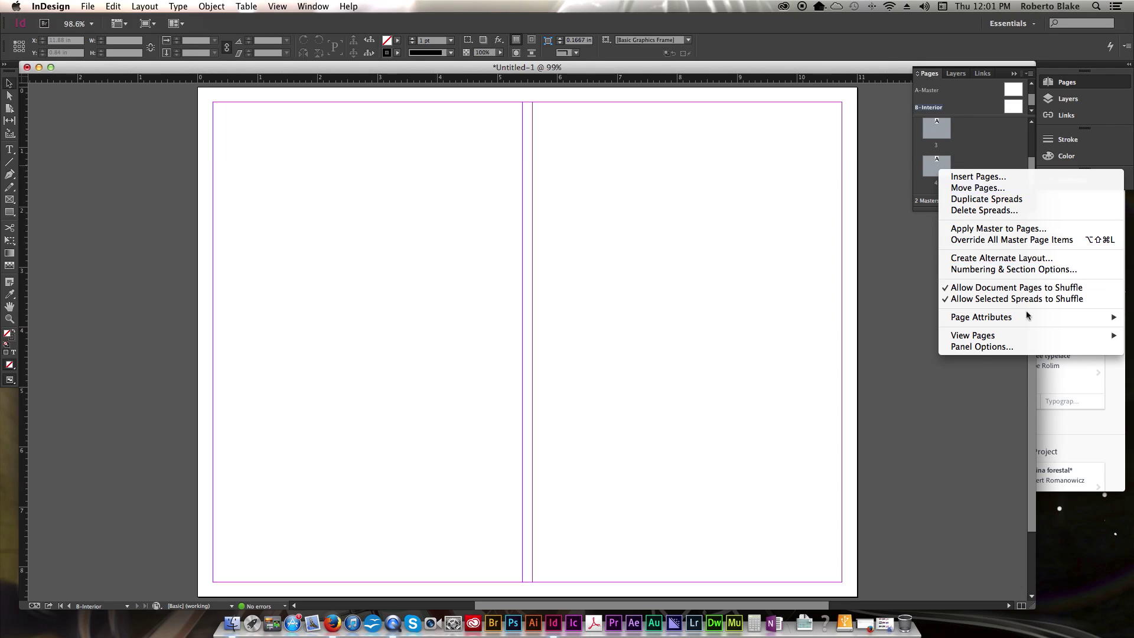
{"action": "right_click", "coordinate": [944, 165]}
{"action": "left_click", "coordinate": [997, 223]}
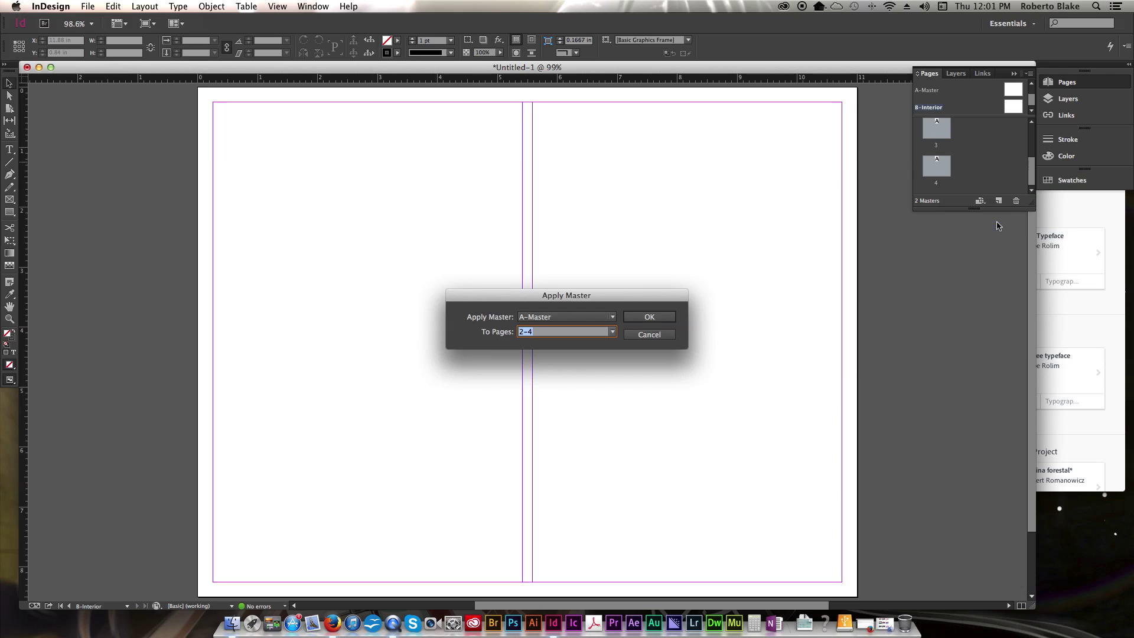
{"action": "left_click", "coordinate": [584, 322]}
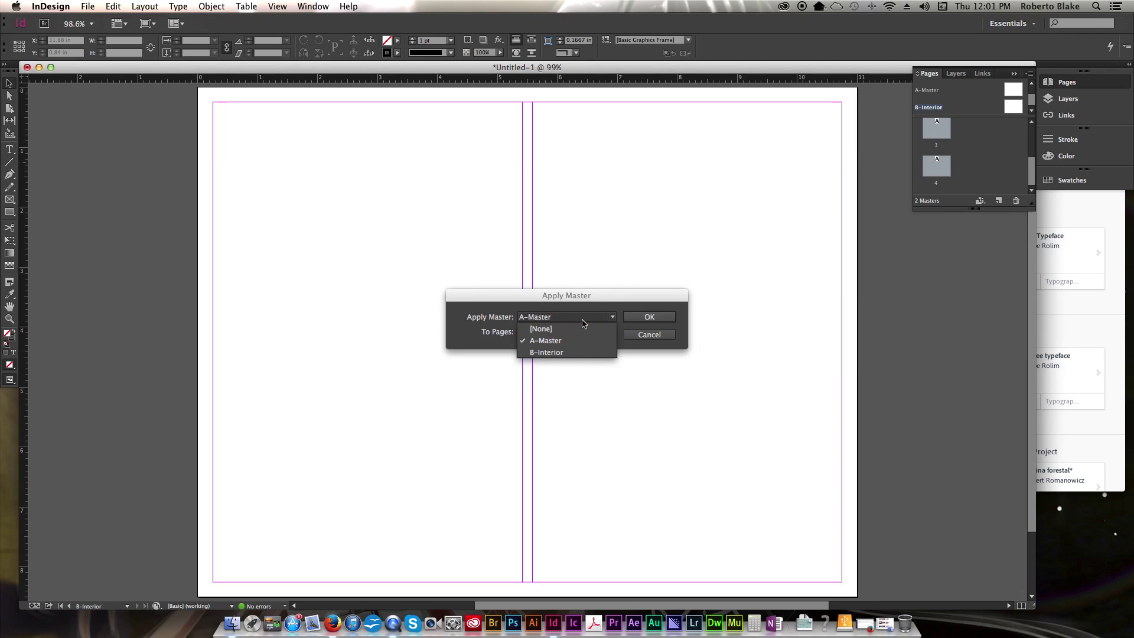
{"action": "left_click", "coordinate": [572, 352]}
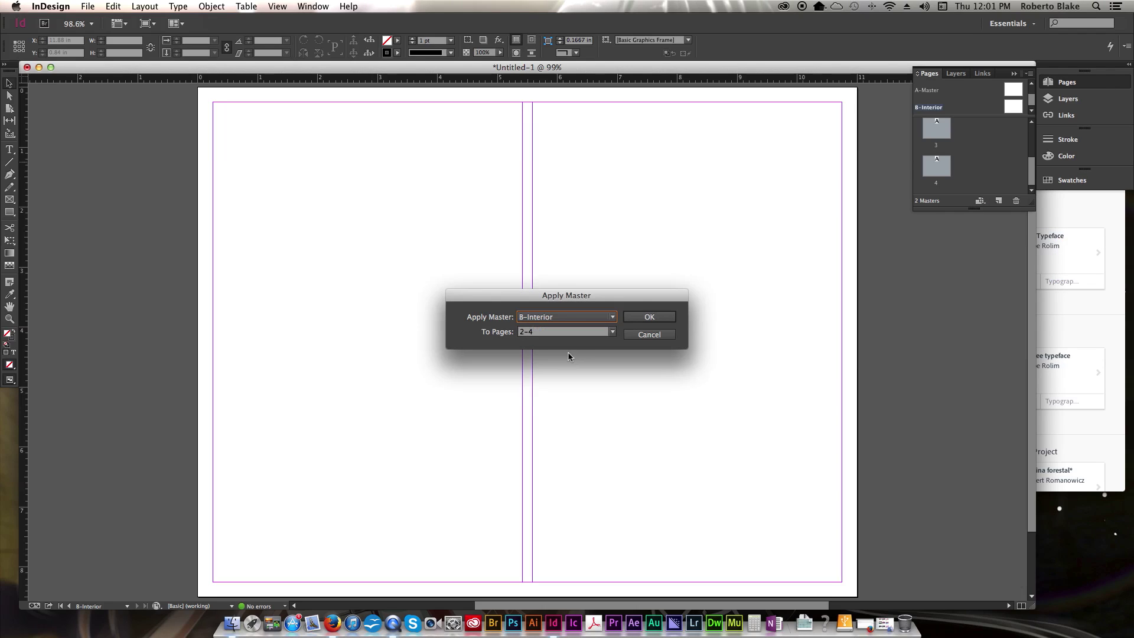
{"action": "left_click", "coordinate": [656, 317]}
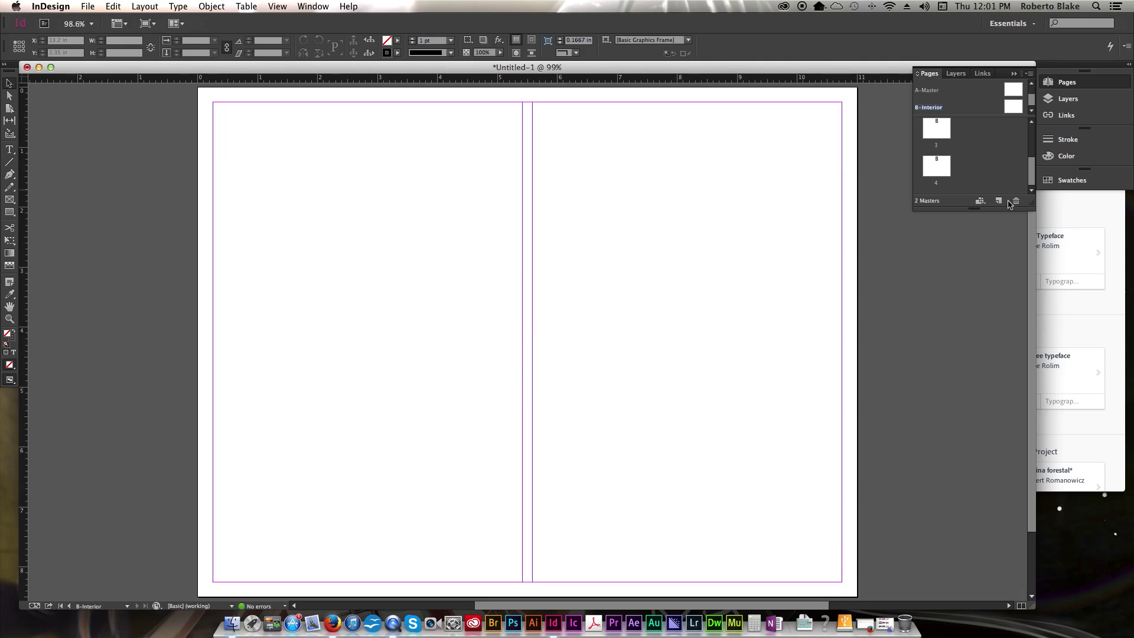
{"action": "left_click_drag", "start_coordinate": [1033, 212], "coordinate": [1034, 368]}
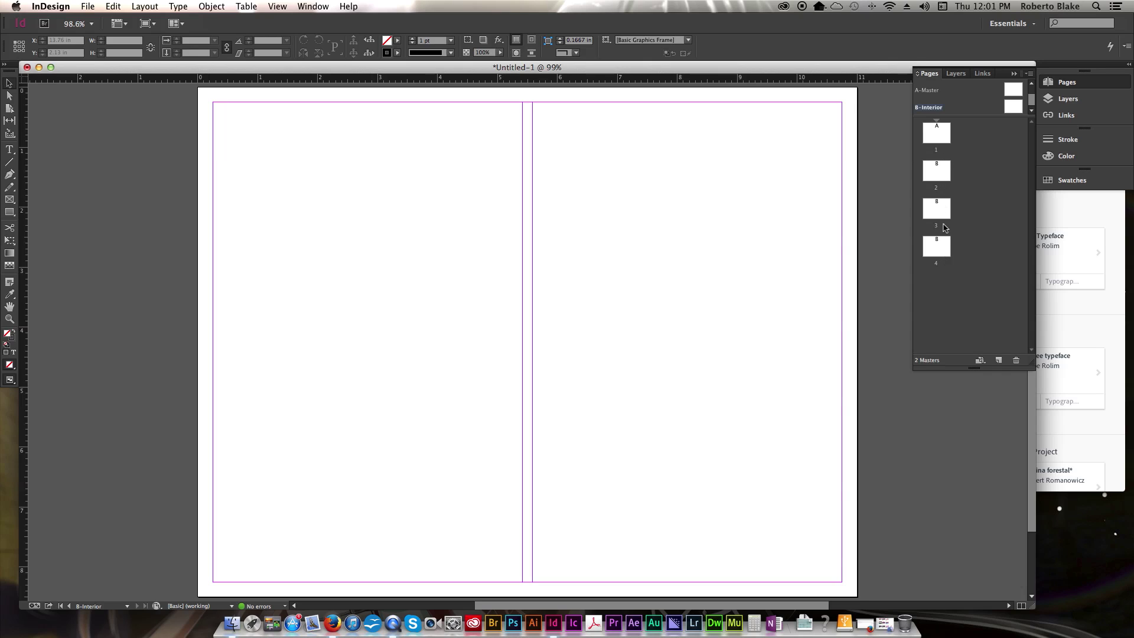
Step: Open the B-Interior master spread and zoom so it fills the window
{"action": "double_click", "coordinate": [1016, 107]}
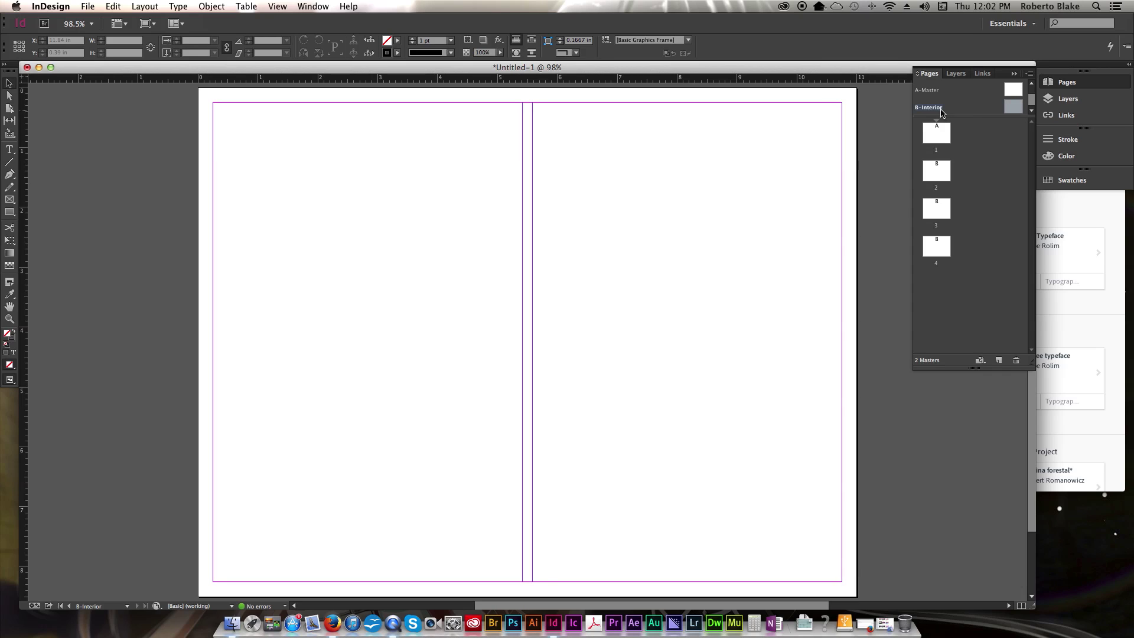
{"action": "key", "text": "super+minus"}
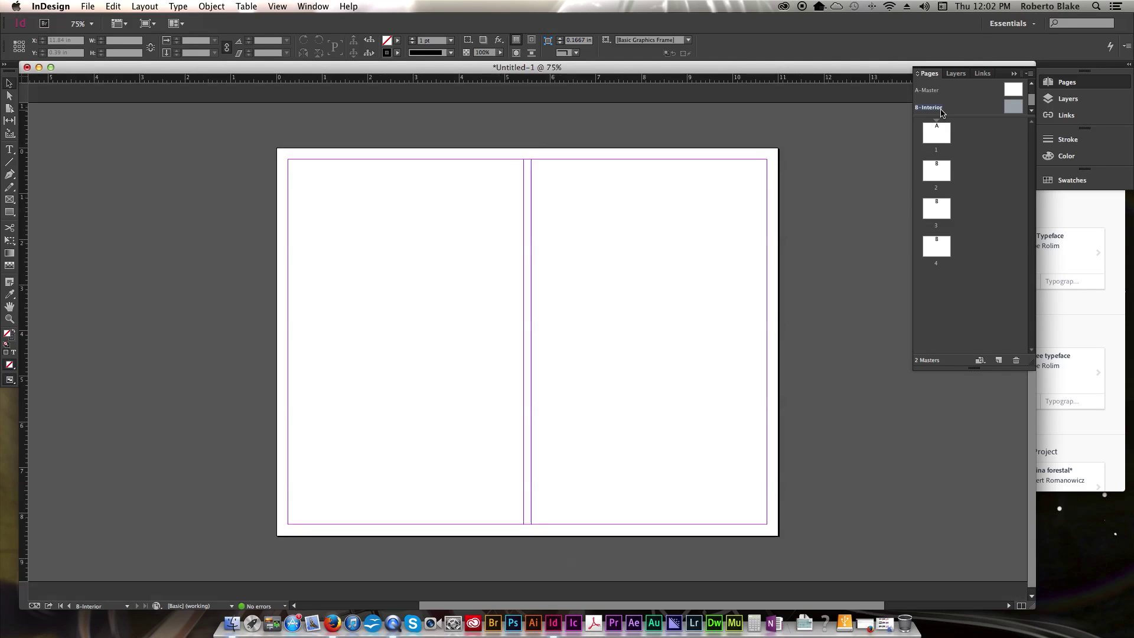
{"action": "scroll", "coordinate": [942, 112], "scroll_direction": "up", "scroll_amount": 1}
{"action": "scroll", "coordinate": [1001, 108], "scroll_direction": "down", "scroll_amount": 1}
{"action": "key", "text": "alt+super+0"}
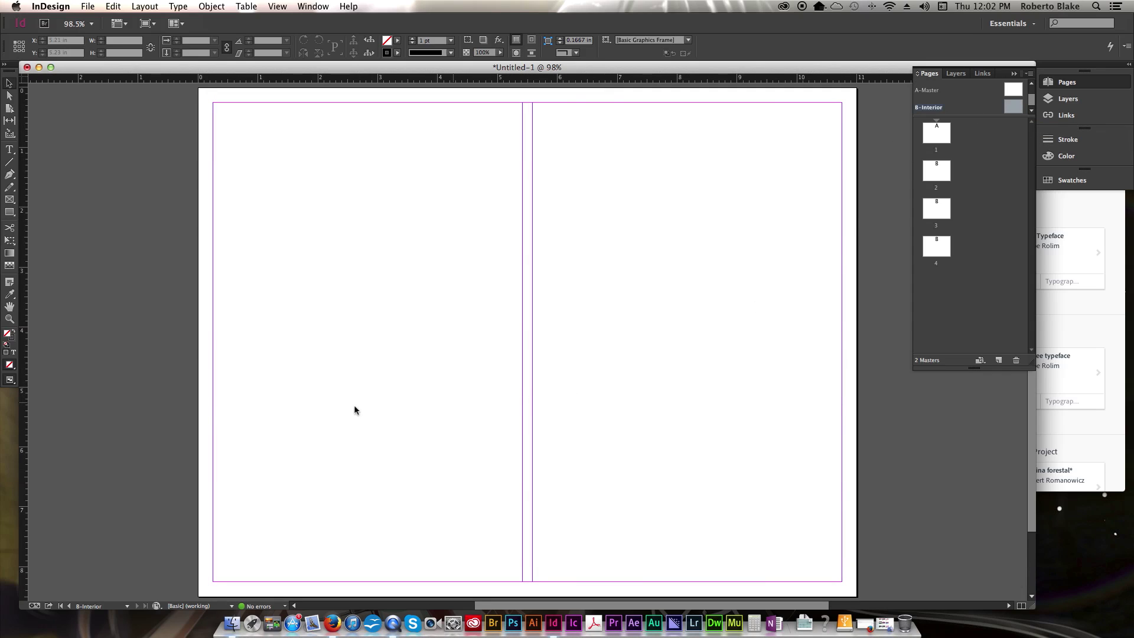
Step: Draw a black-fill text frame along the right page bottom with 'Your Name | Your Email | Your Number'
{"action": "left_click", "coordinate": [14, 332]}
{"action": "left_click", "coordinate": [11, 150]}
{"action": "left_click", "coordinate": [539, 558]}
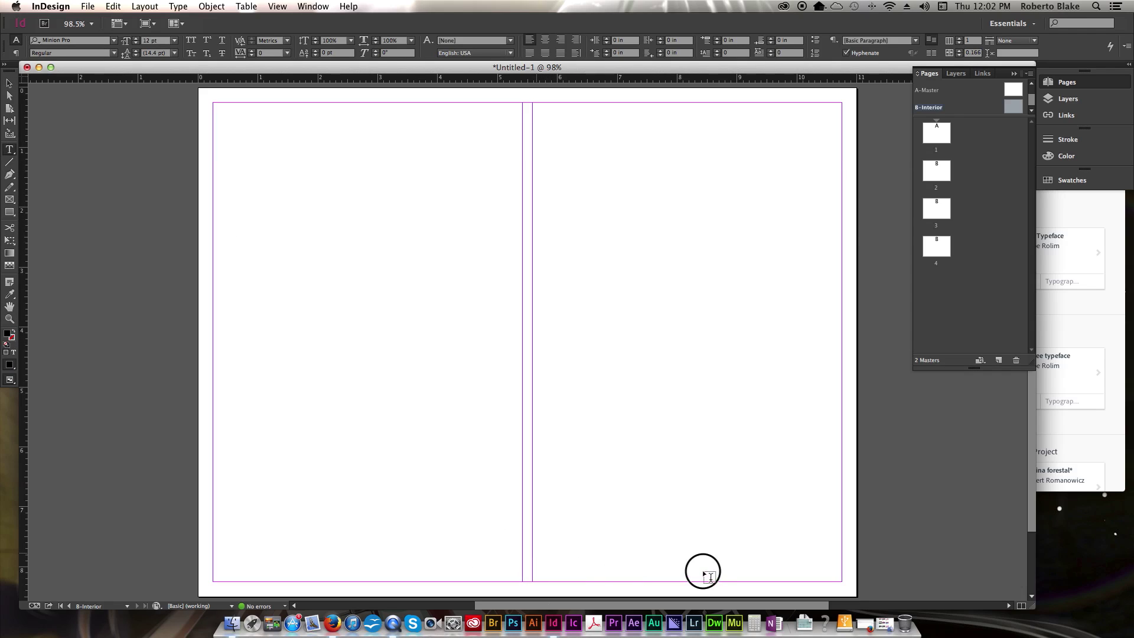
{"action": "left_click_drag", "start_coordinate": [538, 559], "coordinate": [843, 581]}
{"action": "left_click", "coordinate": [610, 557]}
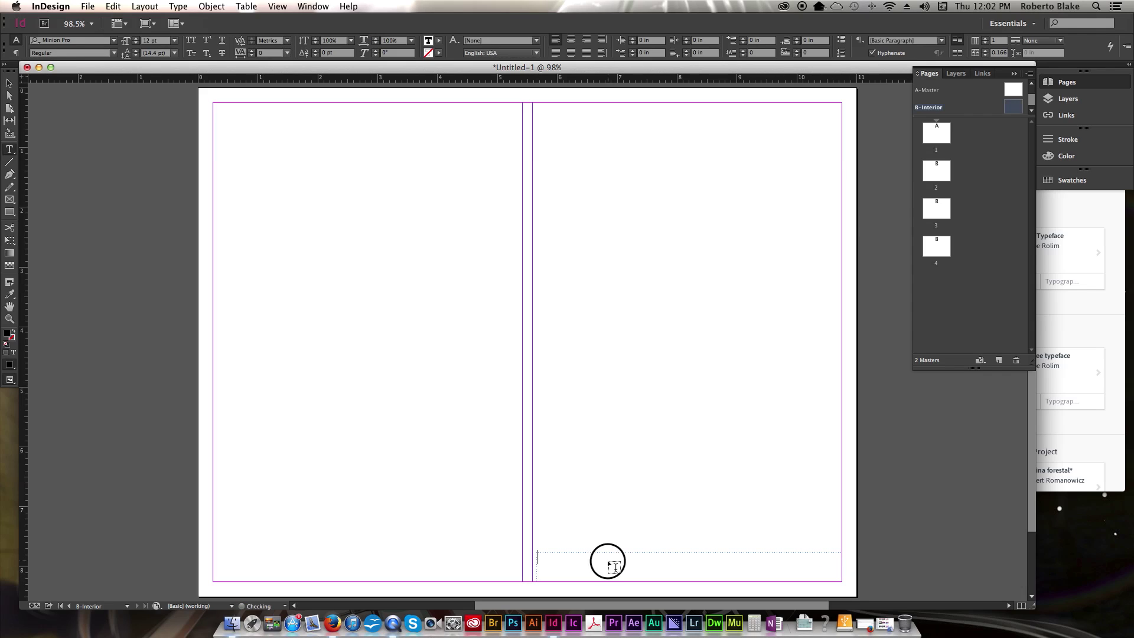
{"action": "type", "text": "Your N"}
{"action": "type", "text": "("}
{"action": "type", "text": "Your"}
{"action": "type", "text": " Email"}
{"action": "left_click", "coordinate": [587, 556]}
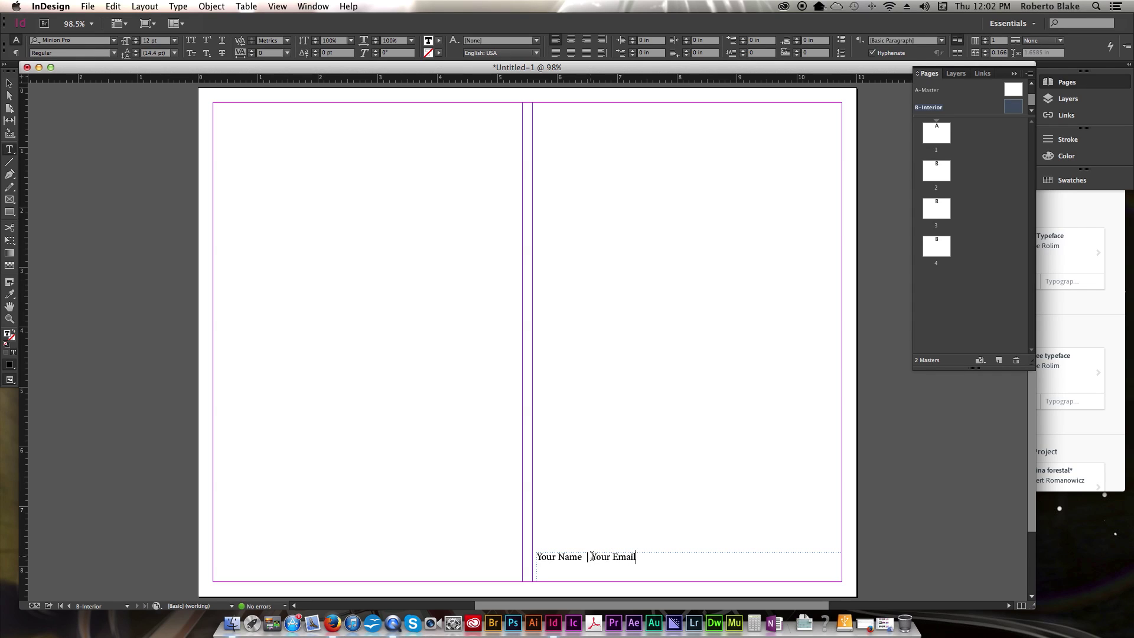
{"action": "left_click", "coordinate": [659, 553]}
{"action": "type", "text": "| Your Nu"}
{"action": "type", "text": "mber"}
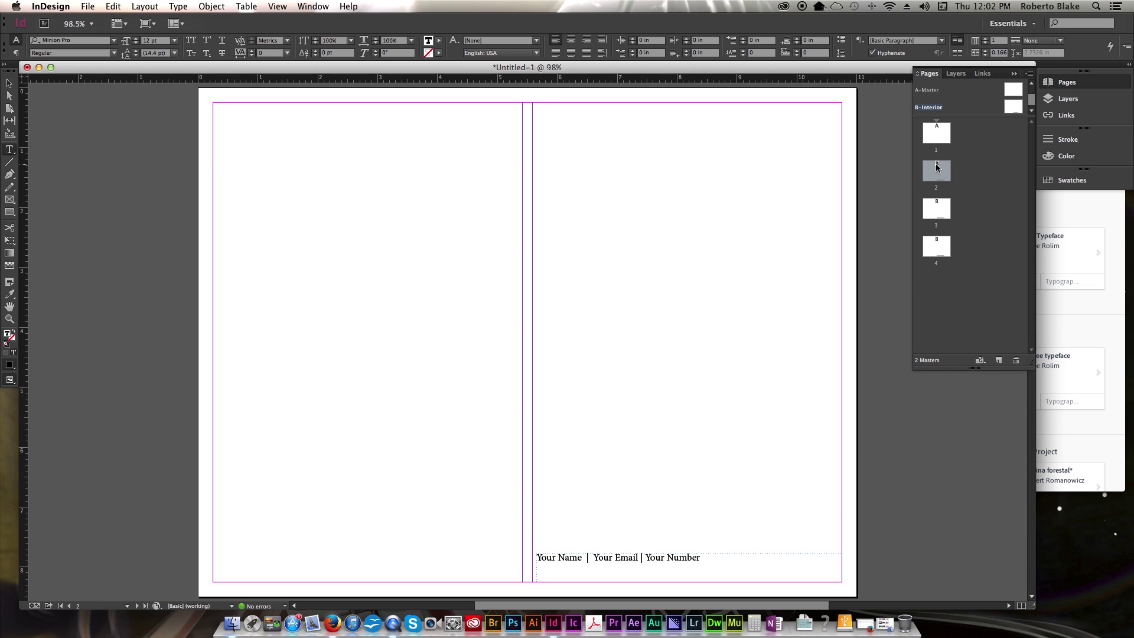
{"action": "double_click", "coordinate": [936, 170]}
{"action": "double_click", "coordinate": [937, 210]}
{"action": "double_click", "coordinate": [938, 250]}
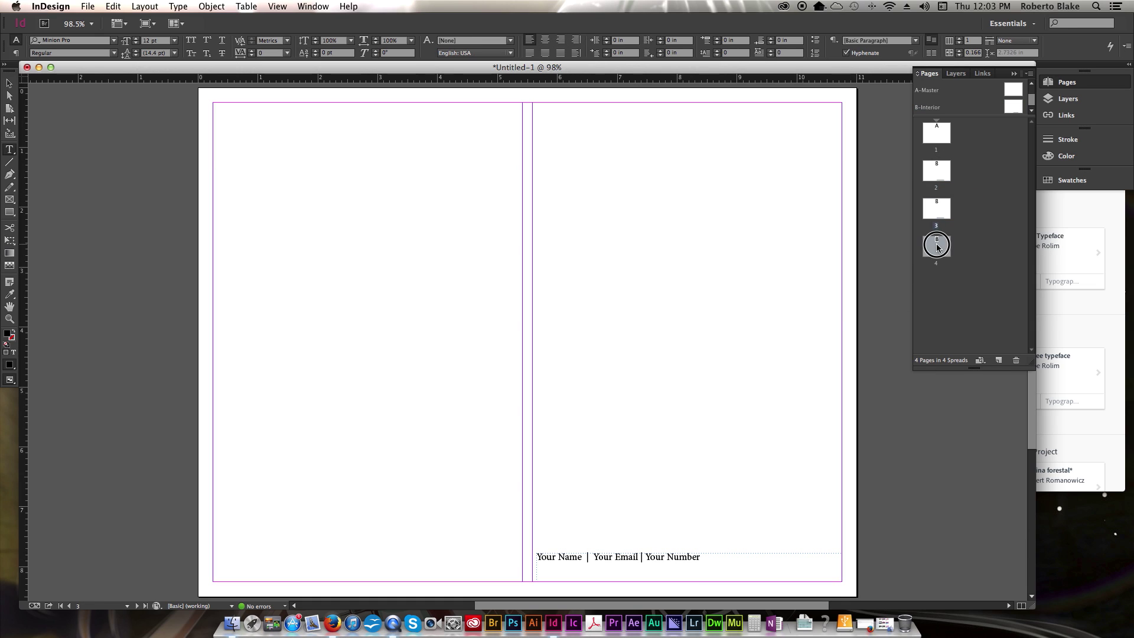
{"action": "double_click", "coordinate": [937, 134]}
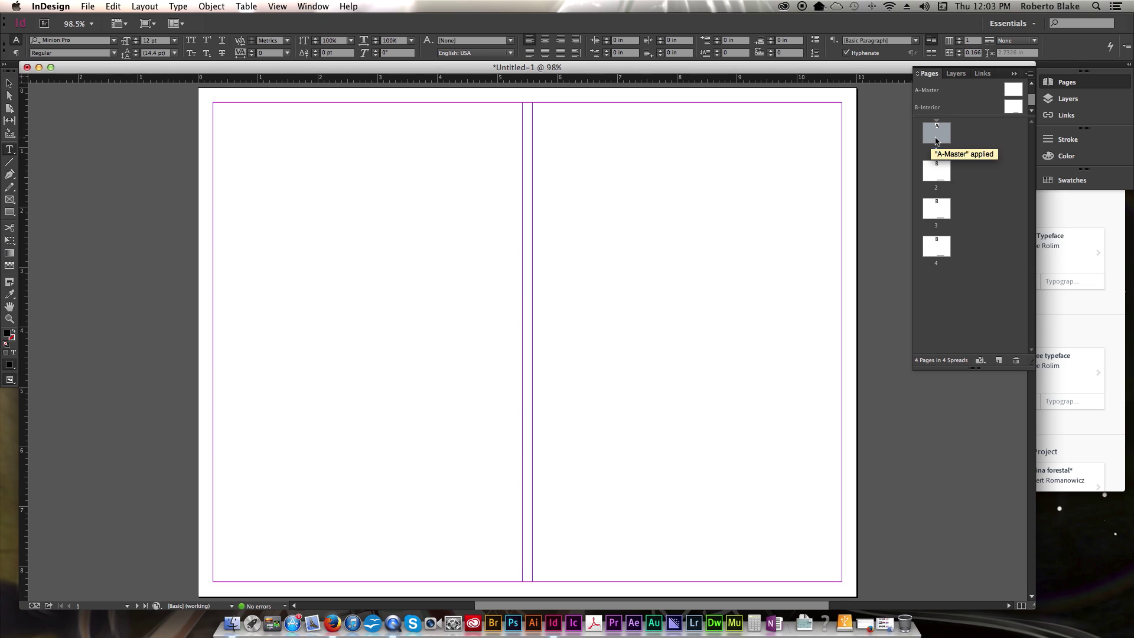
{"action": "double_click", "coordinate": [936, 173]}
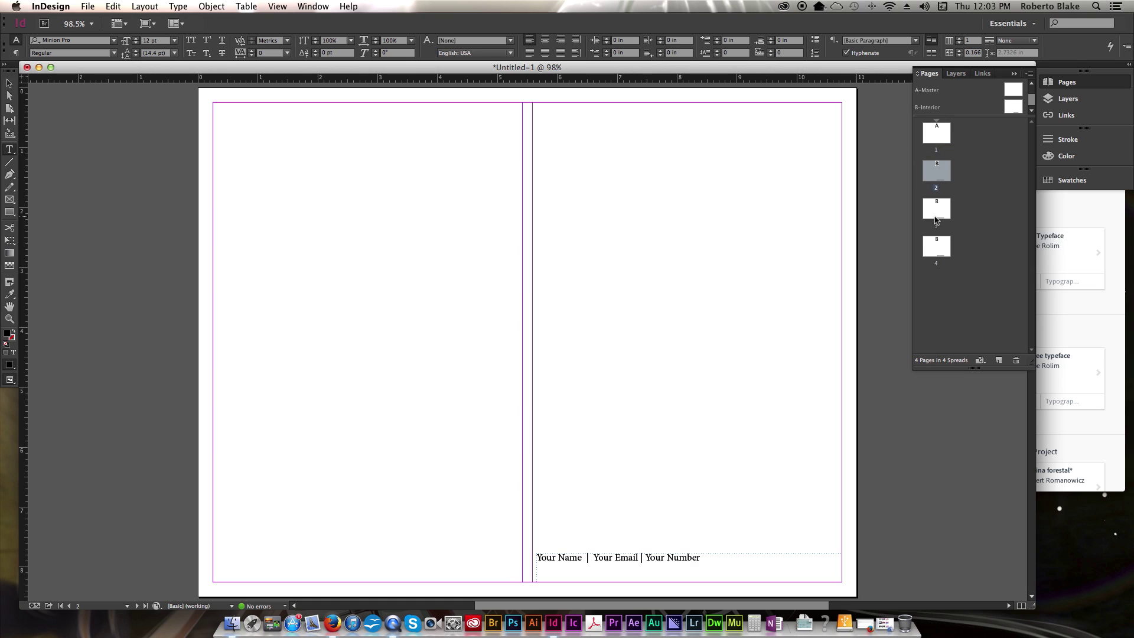
{"action": "double_click", "coordinate": [935, 209]}
{"action": "double_click", "coordinate": [940, 248]}
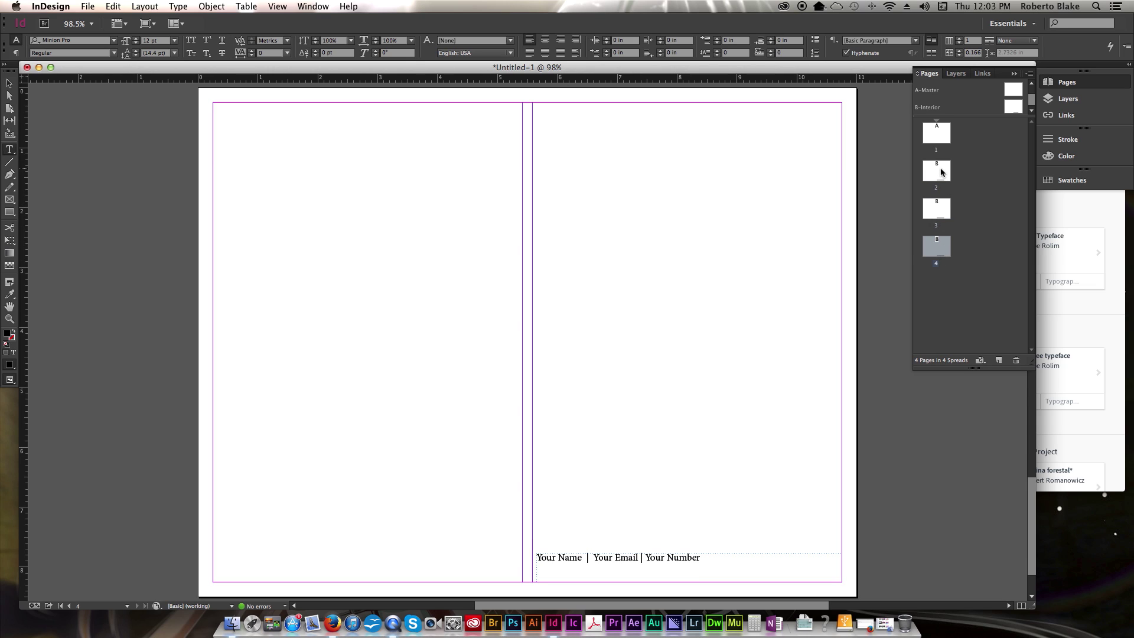
{"action": "left_click", "coordinate": [943, 255], "text": "alt"}
{"action": "left_click", "coordinate": [944, 178], "text": "alt"}
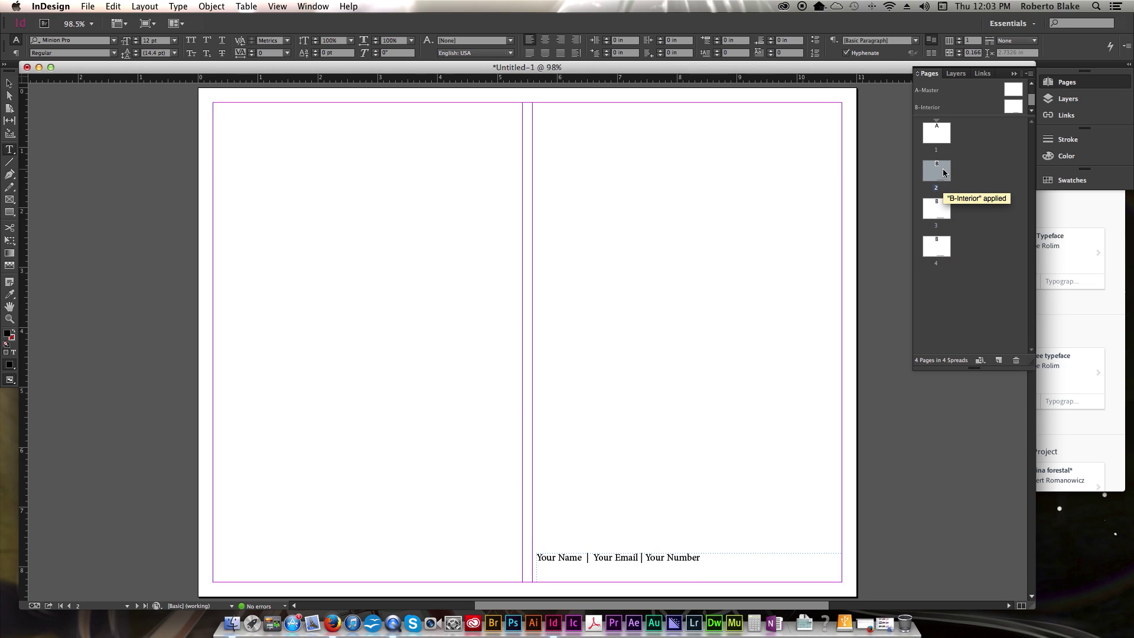
{"action": "double_click", "coordinate": [1013, 110]}
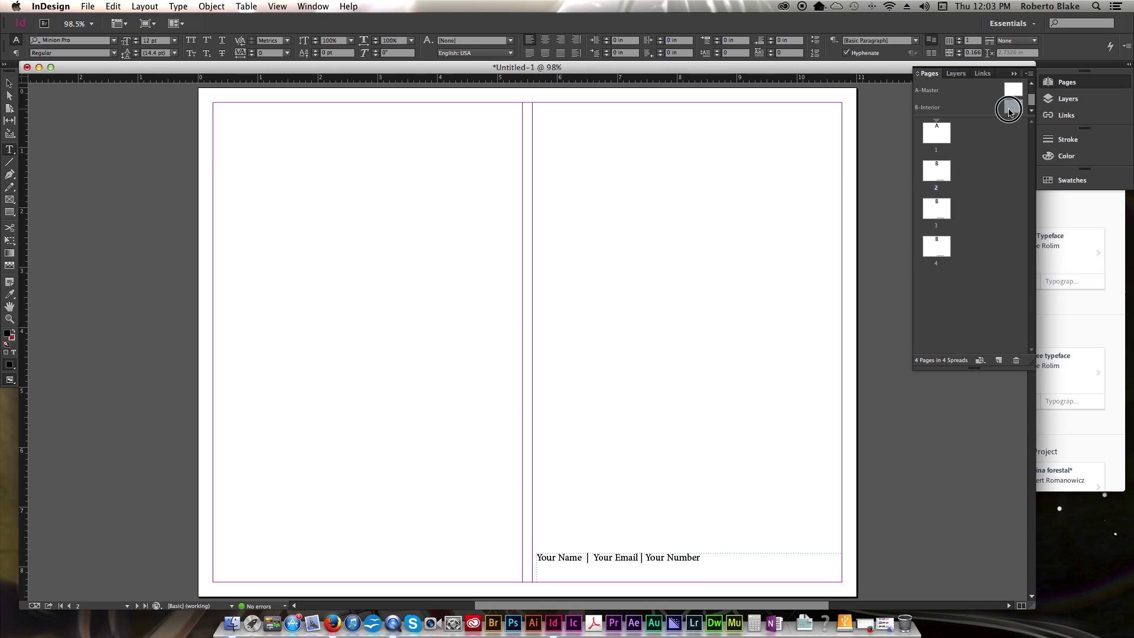
{"action": "left_click", "coordinate": [567, 559]}
{"action": "left_click_drag", "start_coordinate": [585, 557], "coordinate": [516, 562]}
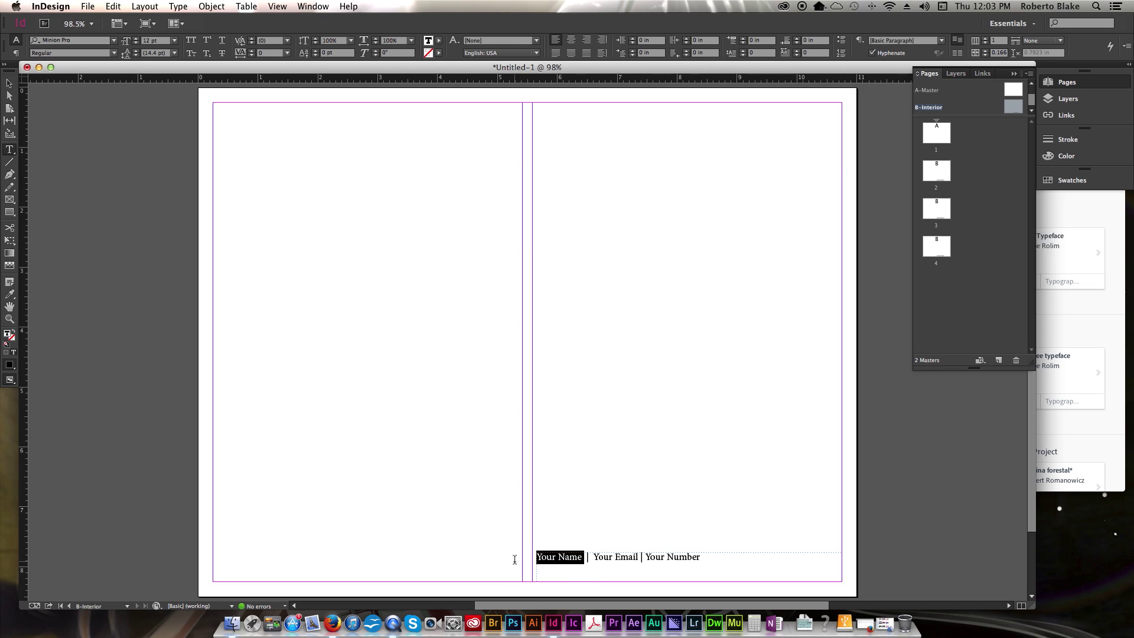
{"action": "type", "text": "John Smith"}
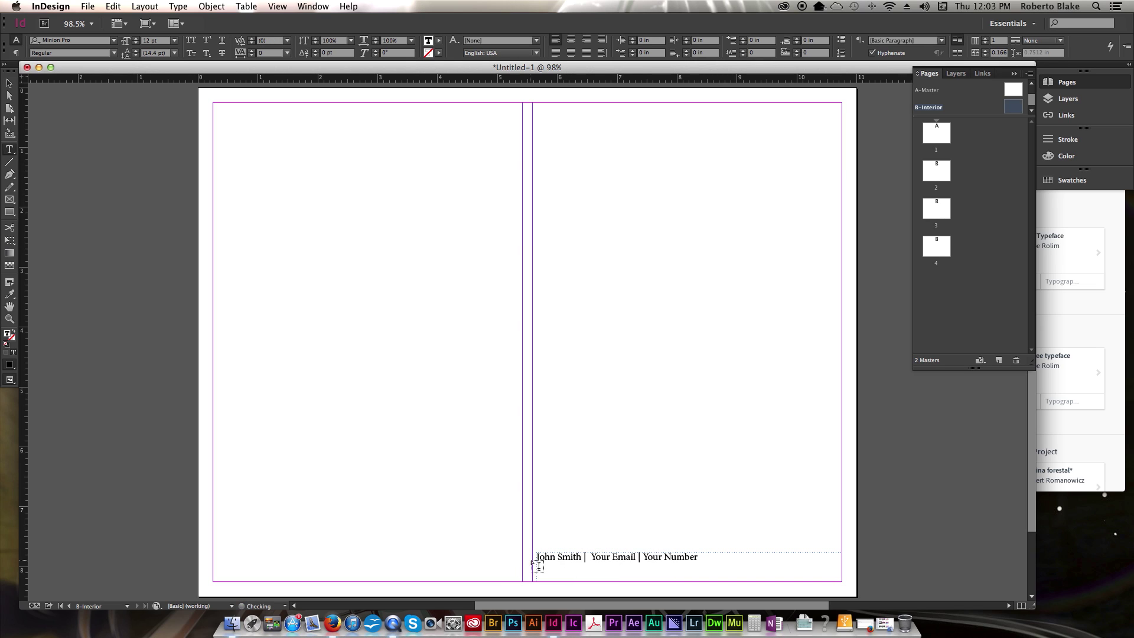
{"action": "left_click_drag", "start_coordinate": [592, 557], "coordinate": [638, 558]}
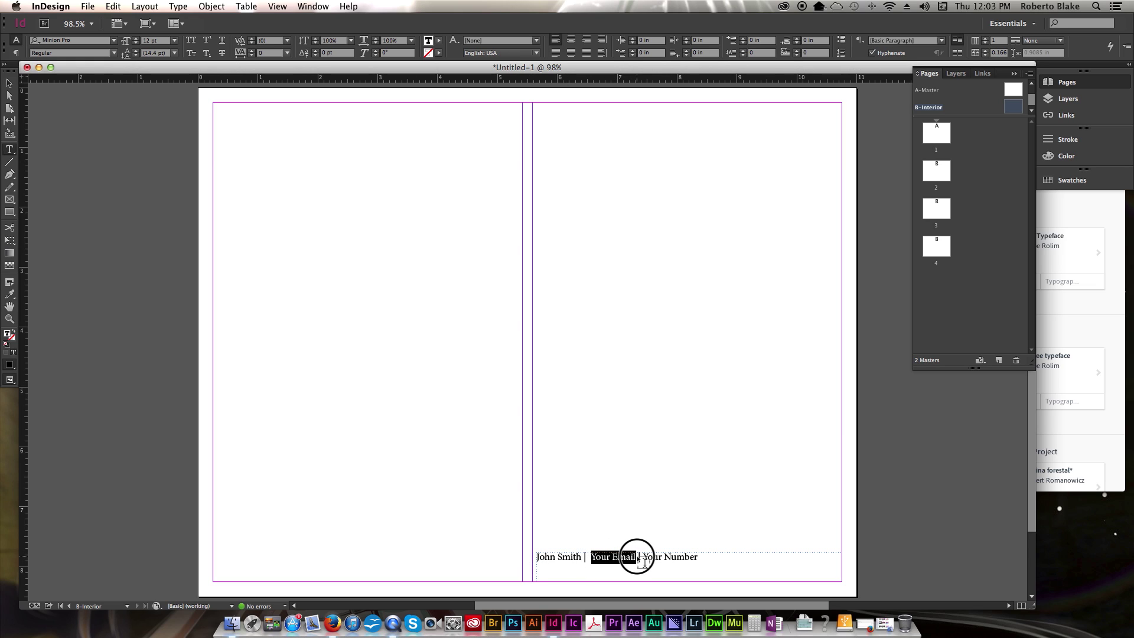
{"action": "type", "text": "john"}
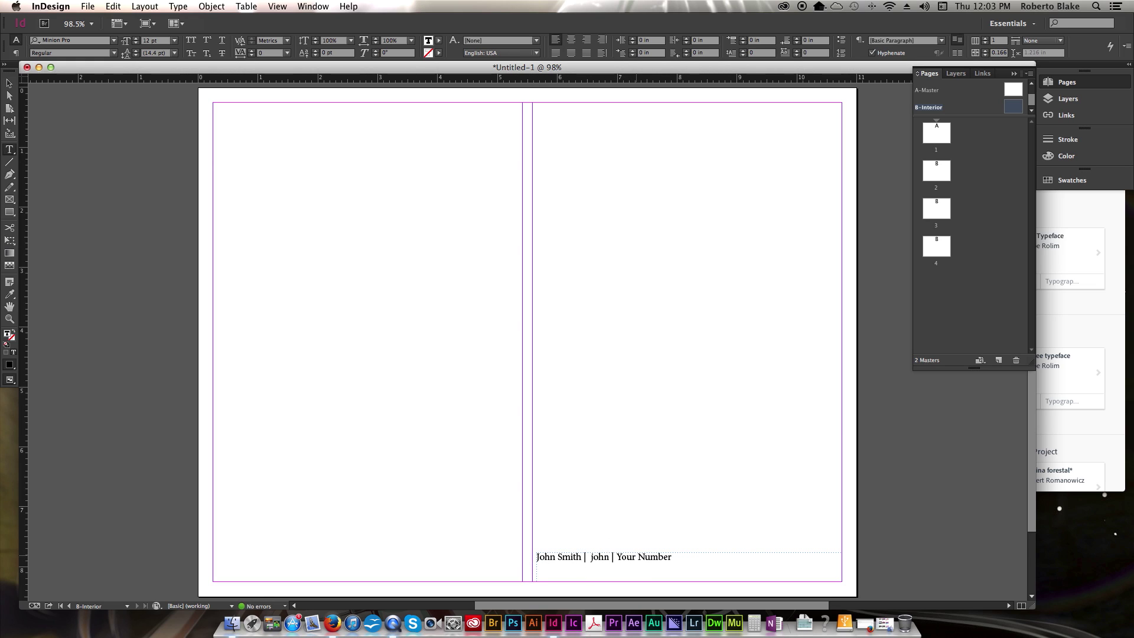
{"action": "key", "text": "BackSpace"}
{"action": "key", "text": "BackSpace"}
{"action": "key", "text": "BackSpace"}
{"action": "key", "text": "BackSpace"}
{"action": "type", "text": "John@"}
{"action": "type", "text": "johnsmith.com"}
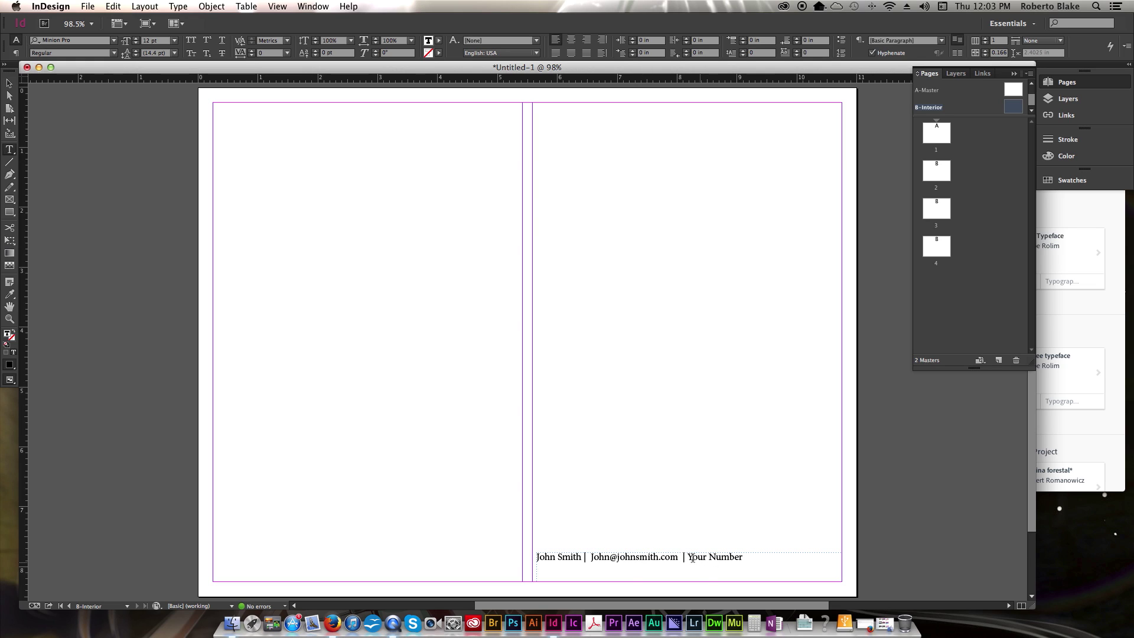
{"action": "left_click_drag", "start_coordinate": [687, 557], "coordinate": [748, 563]}
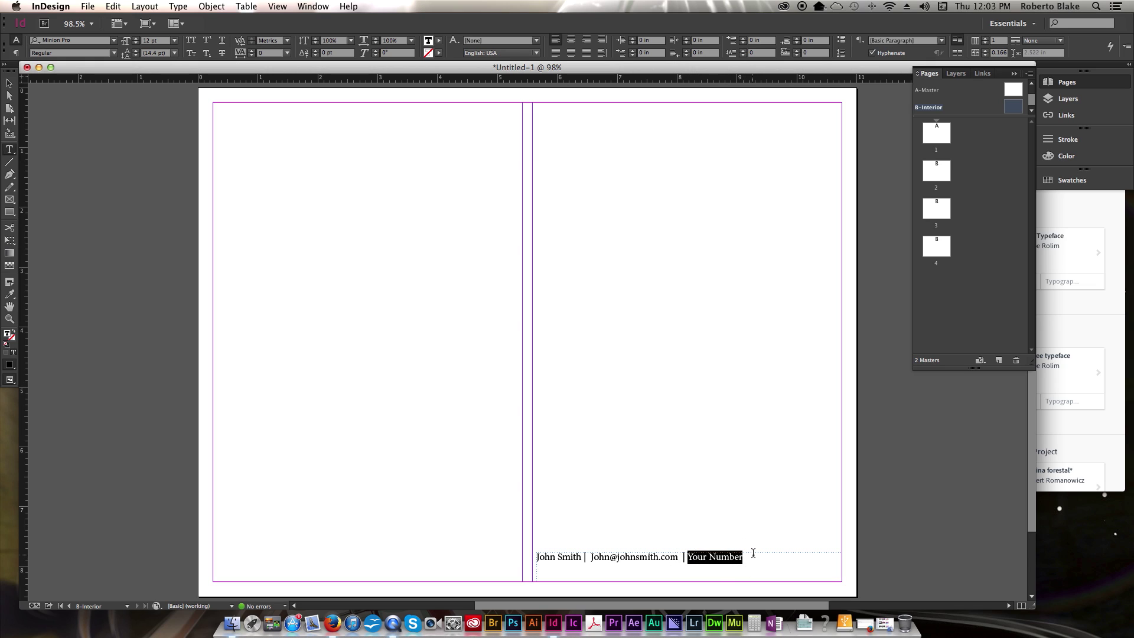
{"action": "type", "text": "000.000.0000"}
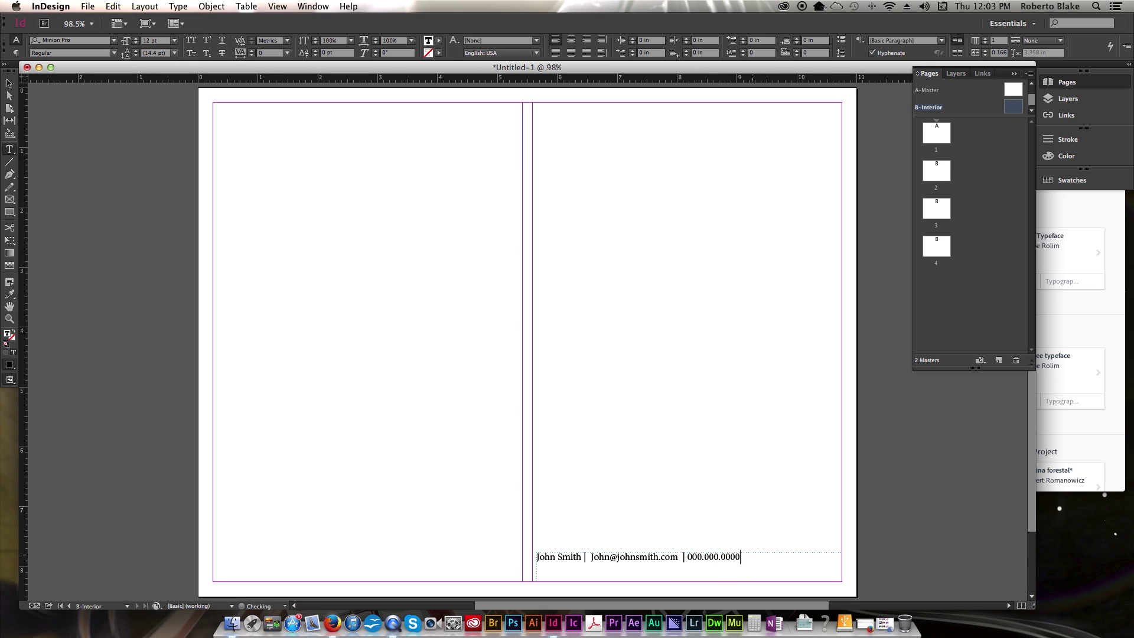
{"action": "scroll", "coordinate": [722, 527], "scroll_direction": "right", "scroll_amount": 1}
{"action": "scroll", "coordinate": [735, 523], "scroll_direction": "up", "scroll_amount": 1}
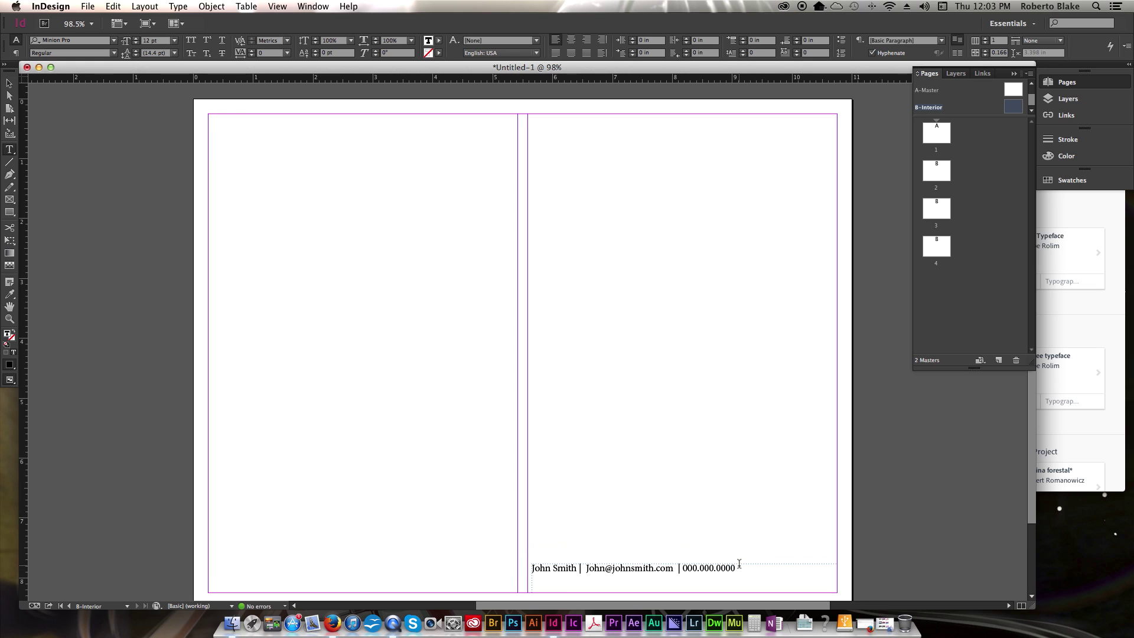
{"action": "scroll", "coordinate": [742, 564], "scroll_direction": "left", "scroll_amount": 1}
{"action": "scroll", "coordinate": [588, 145], "scroll_direction": "right", "scroll_amount": 1}
Step: Switch to the Typography workspace and add Paragraph Style 1 to Paragraph Styles
{"action": "left_click", "coordinate": [1034, 29]}
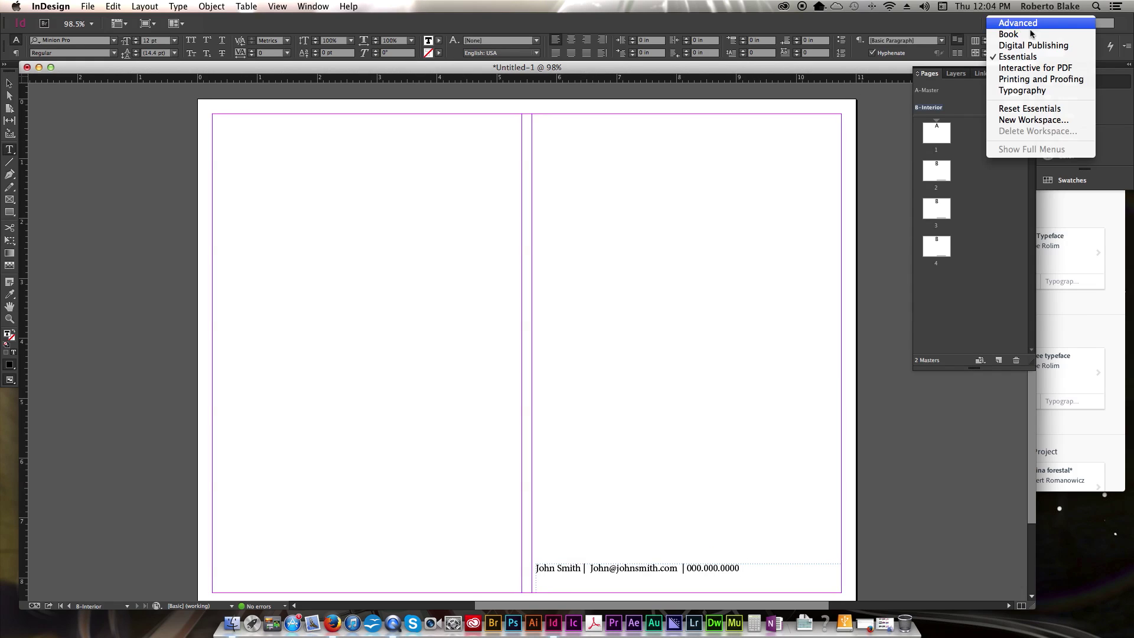
{"action": "left_click", "coordinate": [1024, 91]}
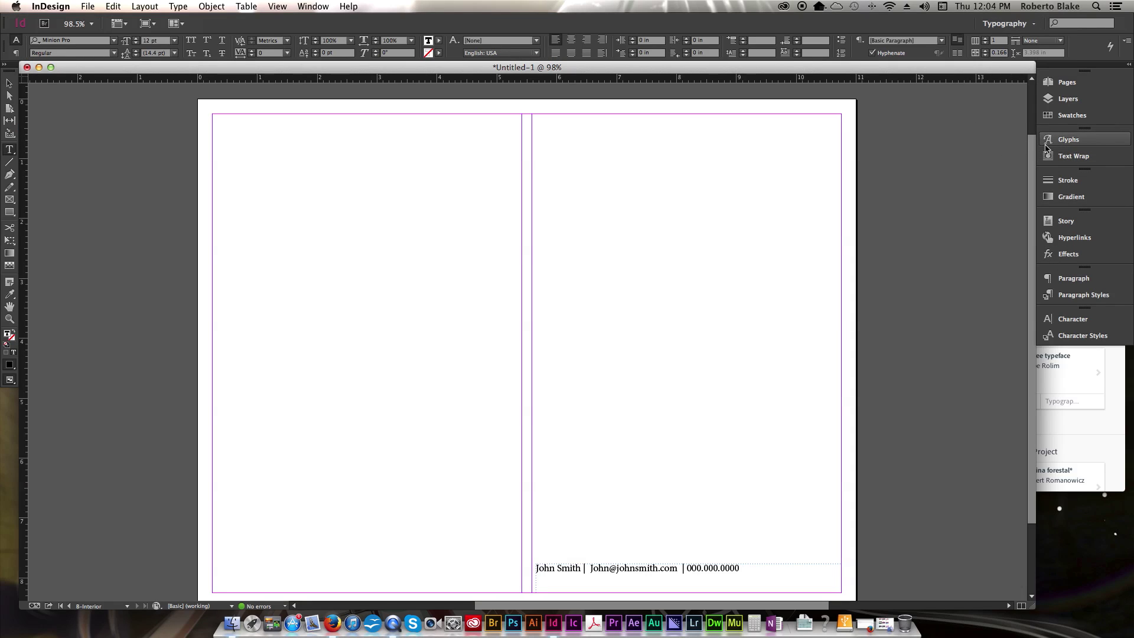
{"action": "left_click", "coordinate": [1081, 294]}
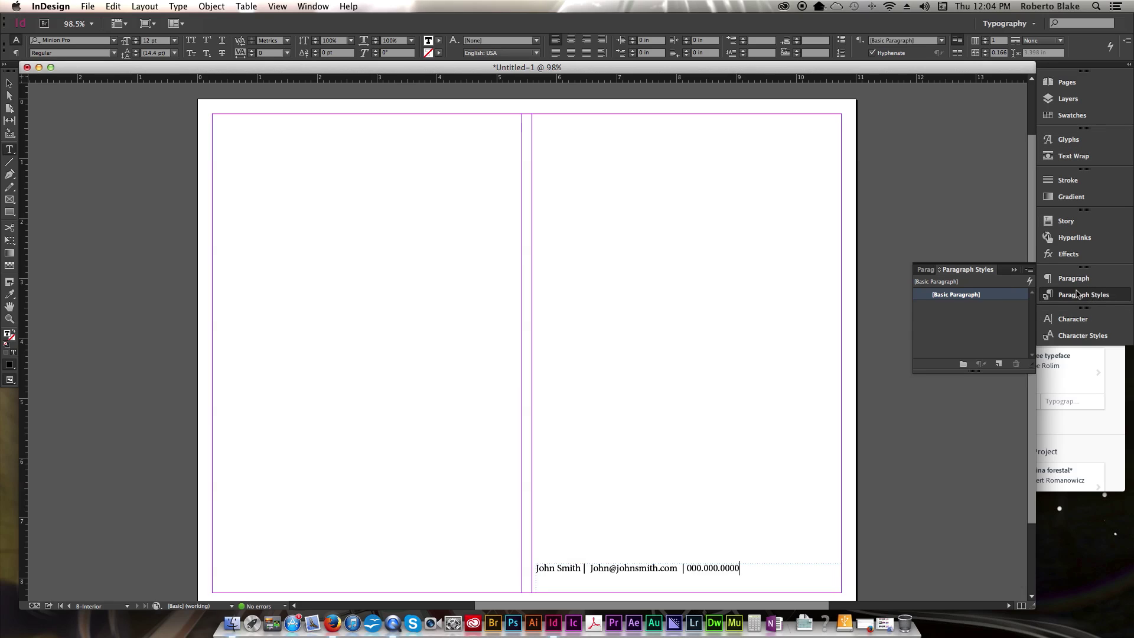
{"action": "left_click", "coordinate": [997, 365]}
Step: Set the contact line in Avenir 45 Book at 10 pt, then reselect it
{"action": "triple_click", "coordinate": [701, 570]}
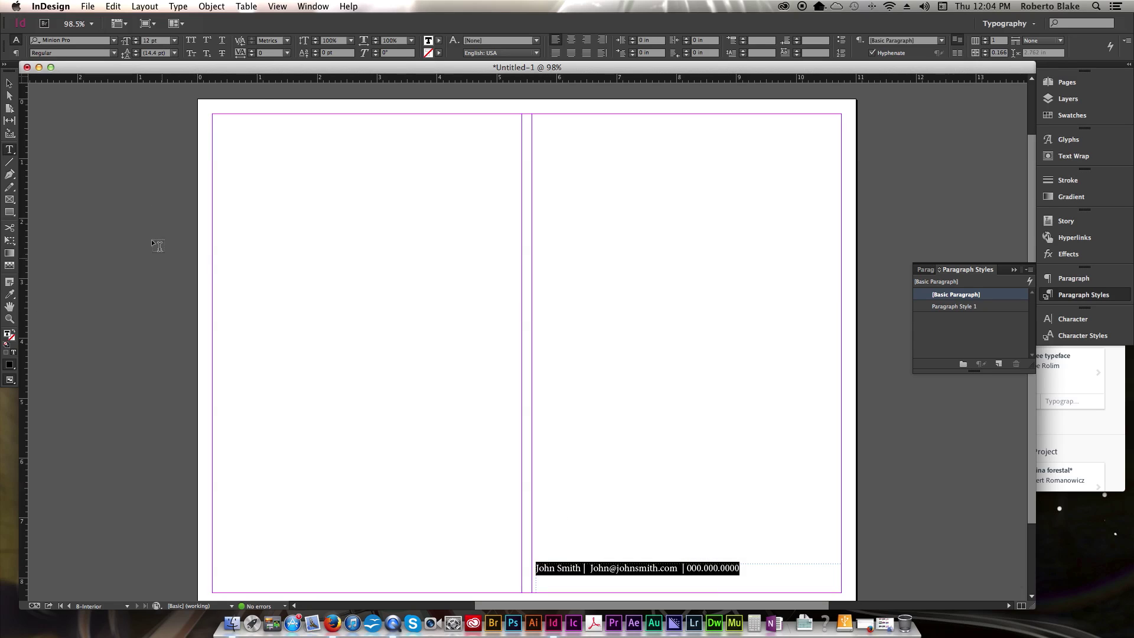
{"action": "left_click", "coordinate": [113, 41]}
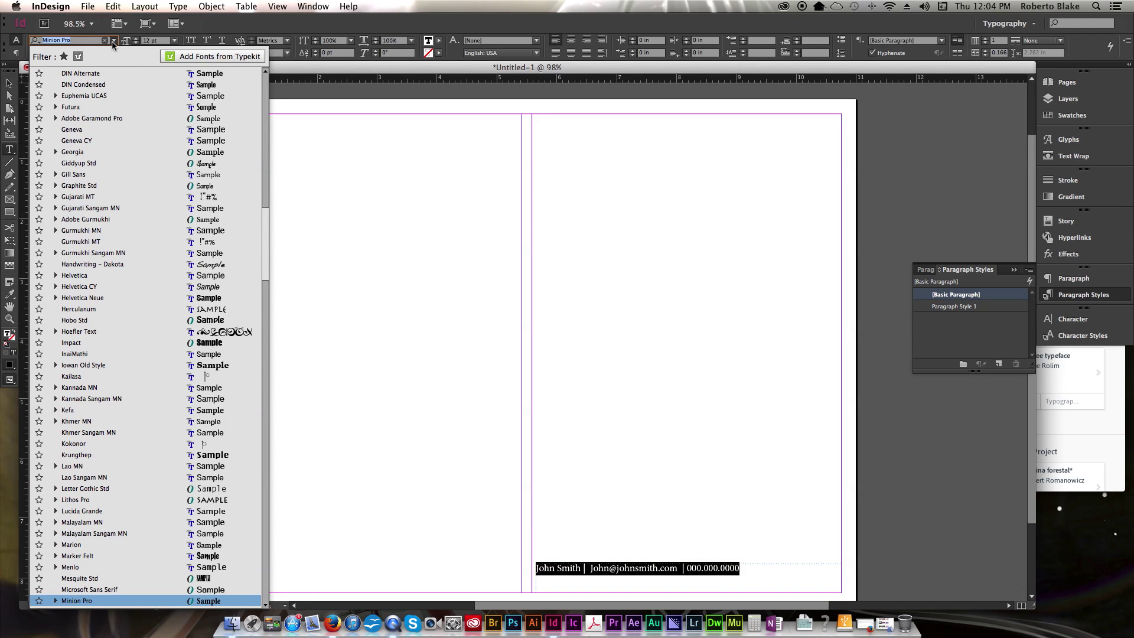
{"action": "type", "text": "Aven"}
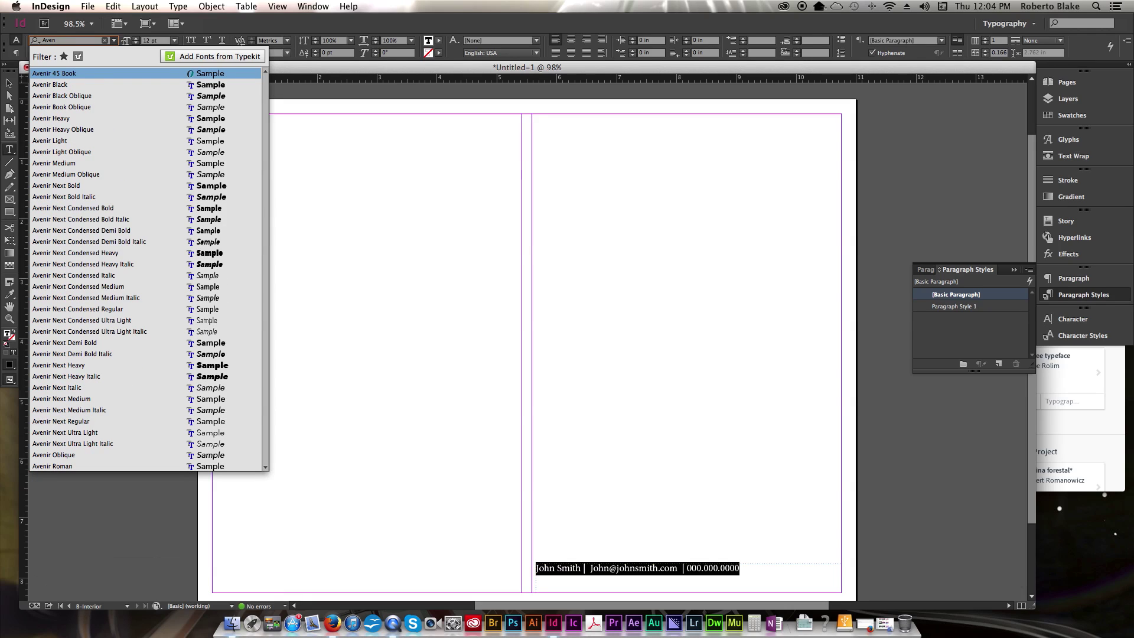
{"action": "left_click", "coordinate": [128, 75]}
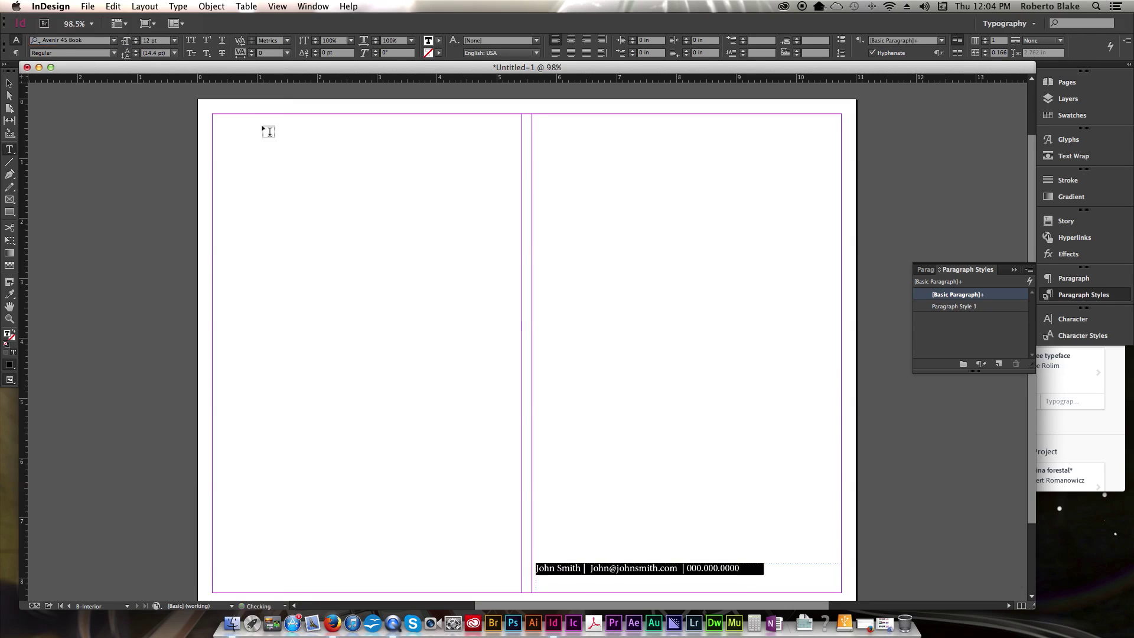
{"action": "left_click", "coordinate": [134, 42]}
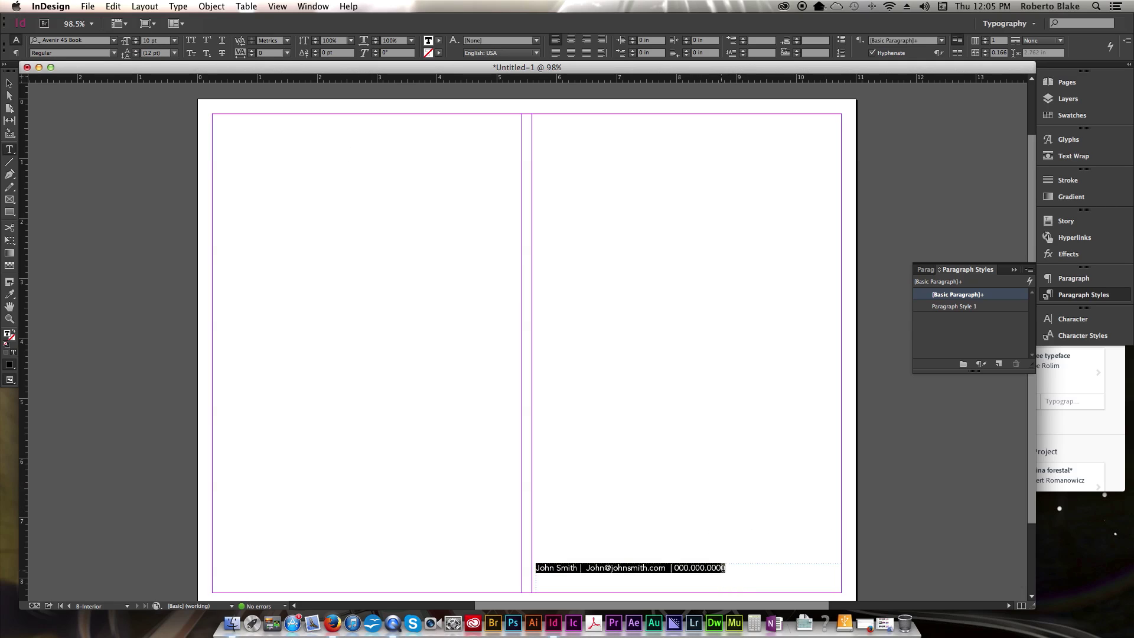
{"action": "left_click", "coordinate": [733, 567]}
{"action": "left_click_drag", "start_coordinate": [736, 568], "coordinate": [493, 576]}
Step: Make Paragraph Style 2 from the contact line, rename it Contact Info, and deselect
{"action": "left_click", "coordinate": [989, 363]}
{"action": "left_click", "coordinate": [952, 319]}
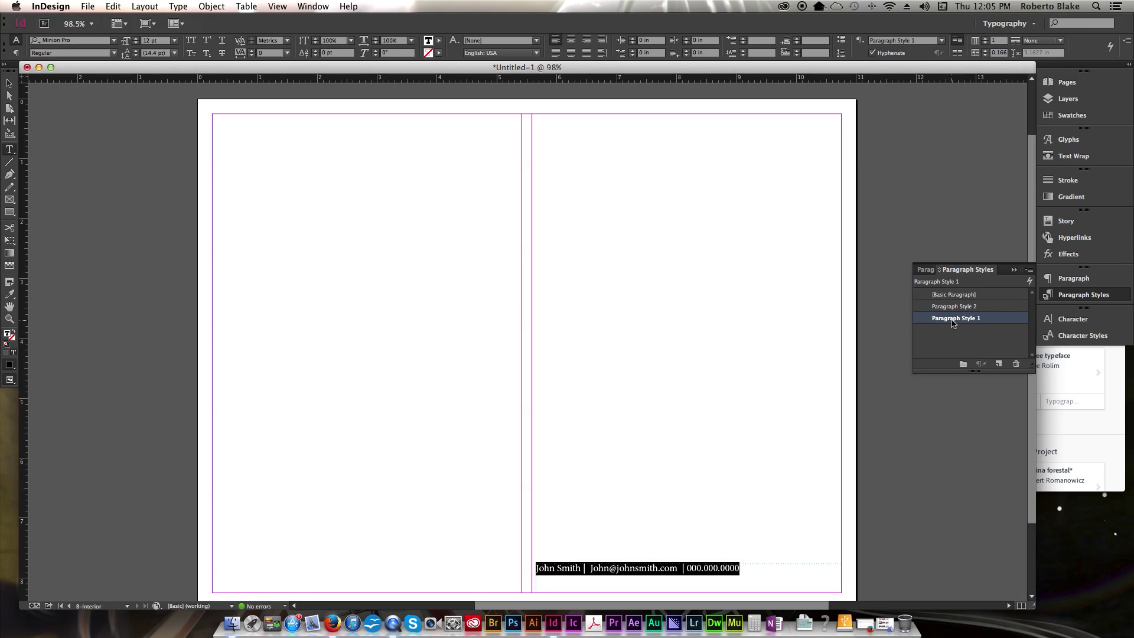
{"action": "left_click", "coordinate": [961, 308]}
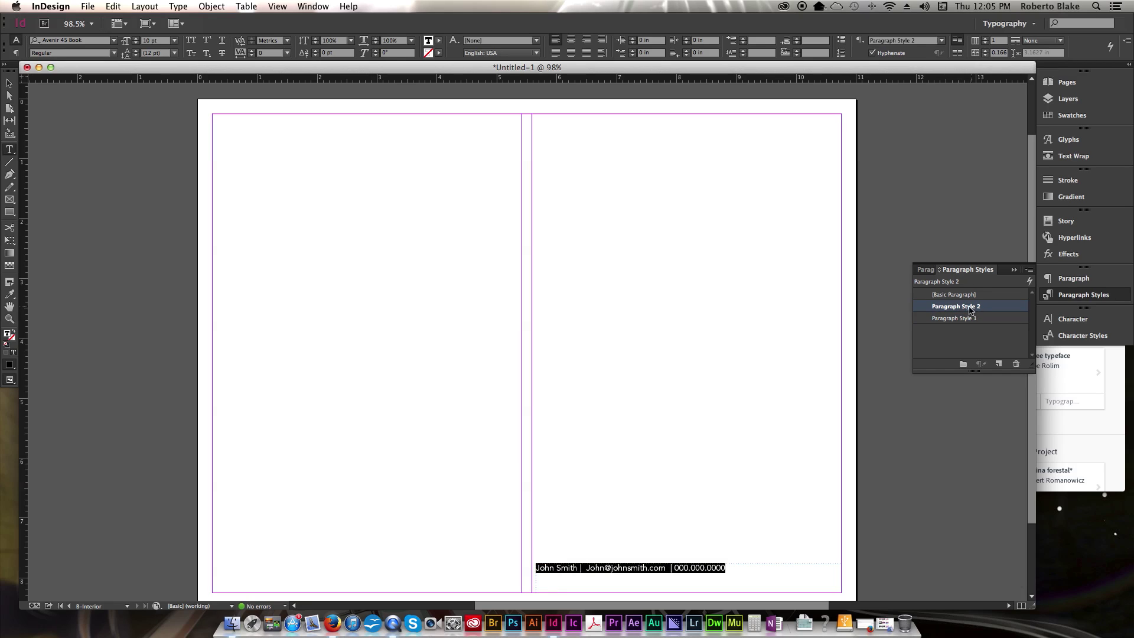
{"action": "right_click", "coordinate": [967, 311]}
{"action": "left_click", "coordinate": [982, 319]}
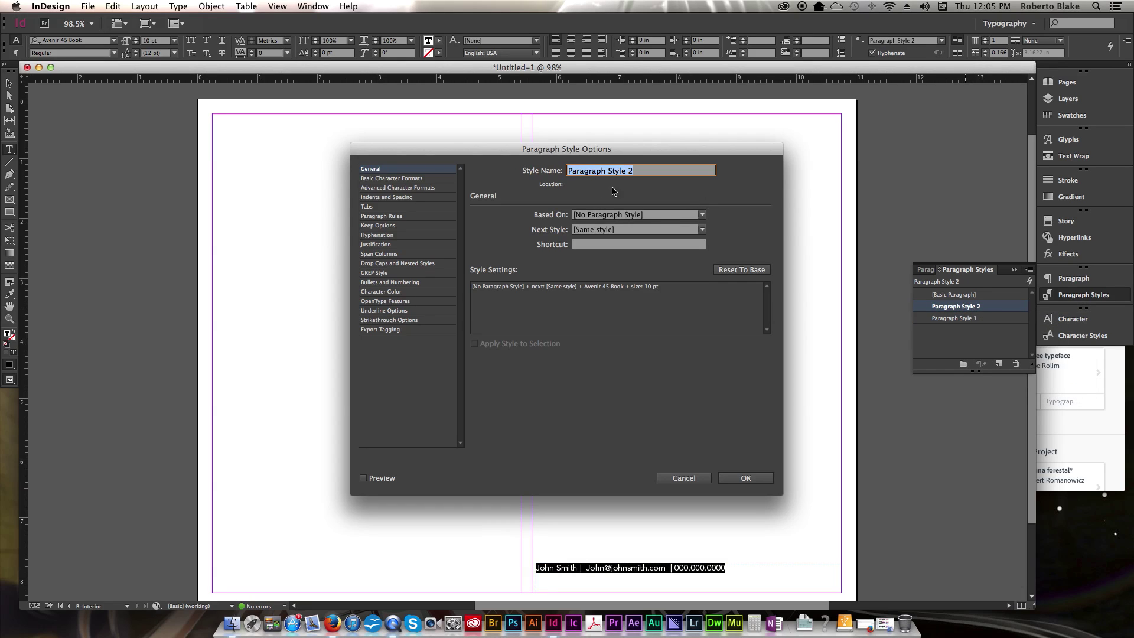
{"action": "type", "text": "Contact Info"}
{"action": "key", "text": "Return"}
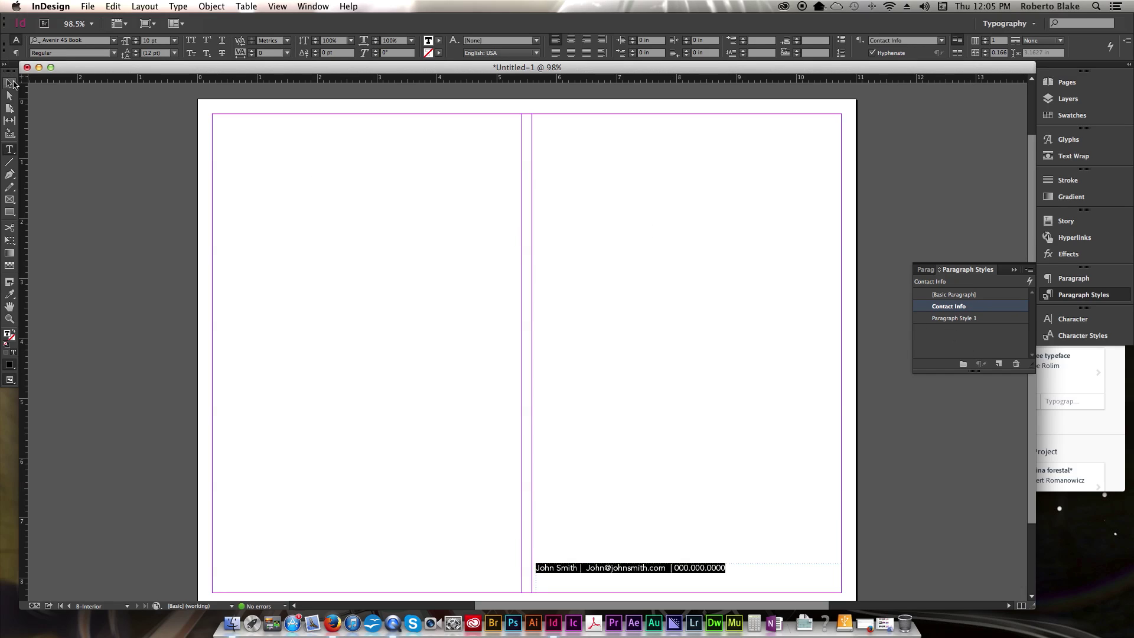
{"action": "left_click", "coordinate": [10, 82]}
{"action": "left_click", "coordinate": [125, 201]}
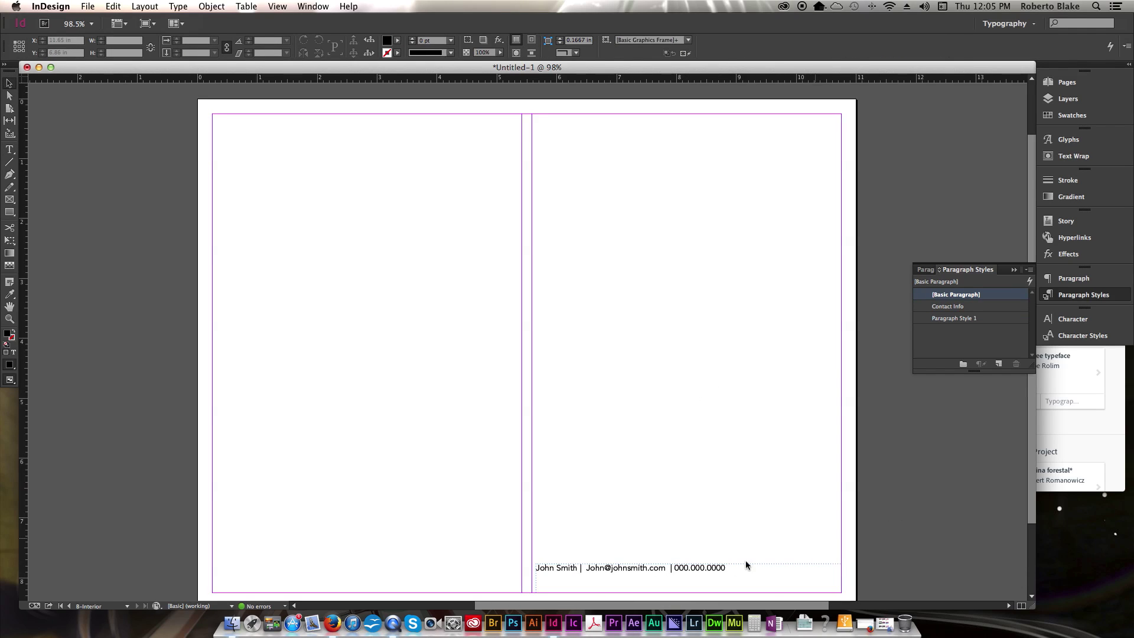
Step: Shorten the footer text frame on the B-Interior master
{"action": "left_click", "coordinate": [1091, 89]}
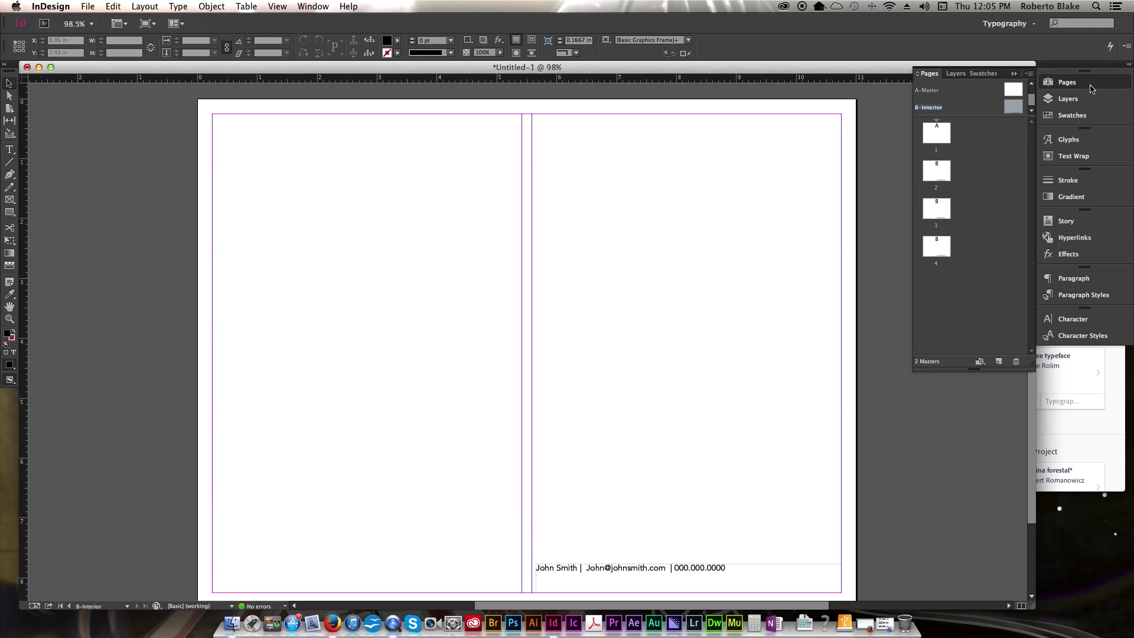
{"action": "double_click", "coordinate": [1020, 110]}
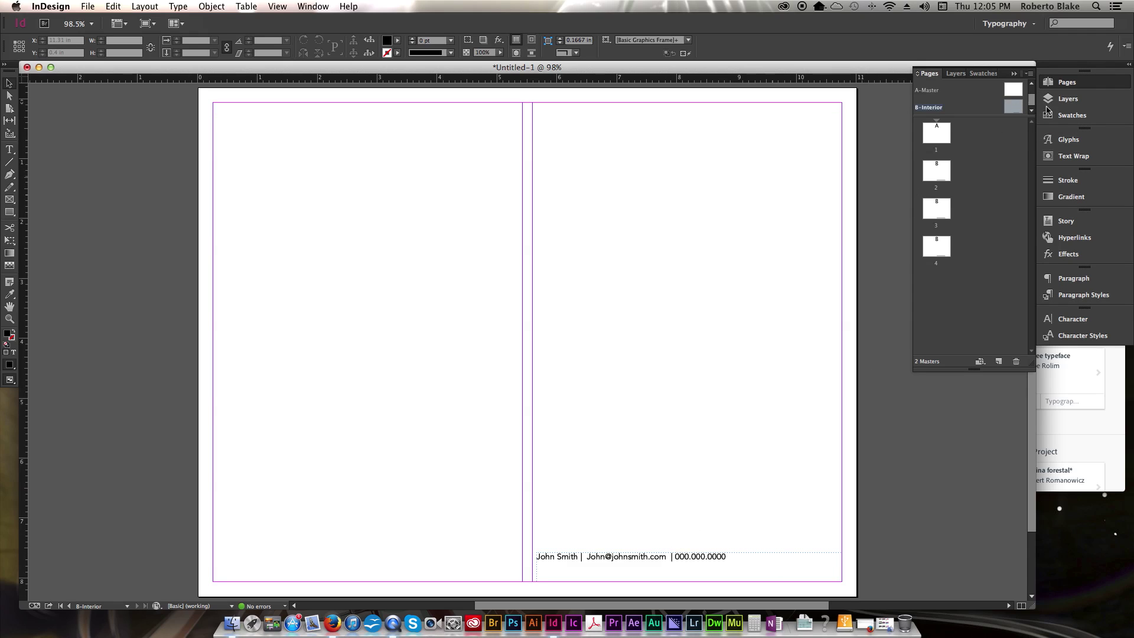
{"action": "left_click", "coordinate": [681, 559]}
{"action": "left_click_drag", "start_coordinate": [688, 551], "coordinate": [690, 567]}
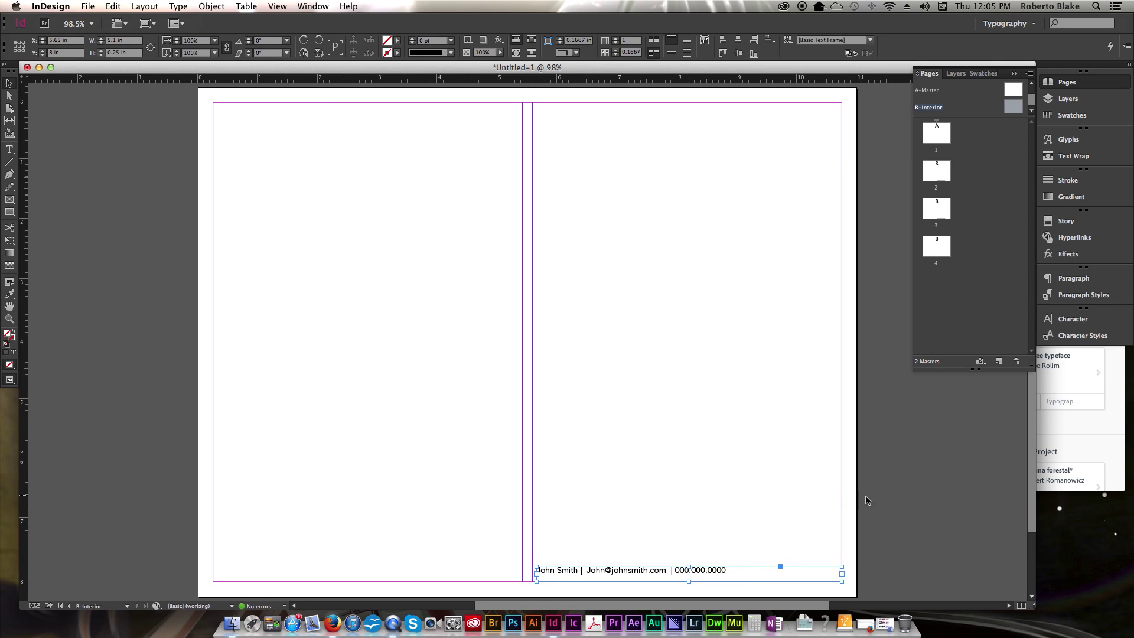
{"action": "left_click", "coordinate": [889, 505]}
Step: Right-align the footer line with Cmd+Shift+R
{"action": "left_click", "coordinate": [666, 572]}
{"action": "double_click", "coordinate": [665, 574]}
{"action": "triple_click", "coordinate": [665, 569]}
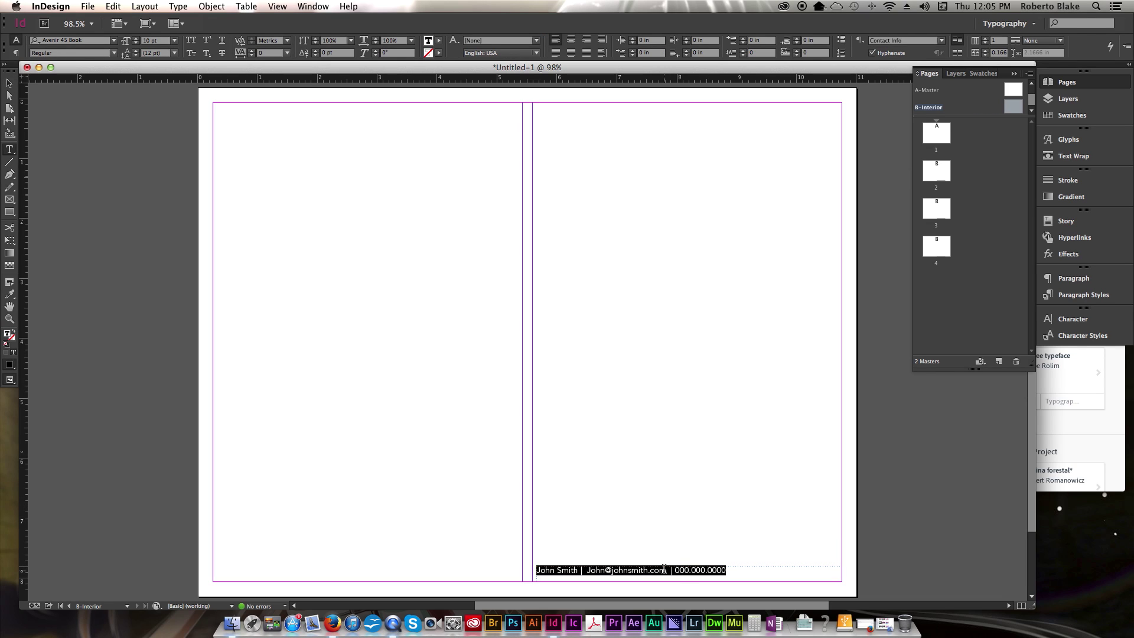
{"action": "key", "text": "super"}
{"action": "key", "text": "super+shift+r"}
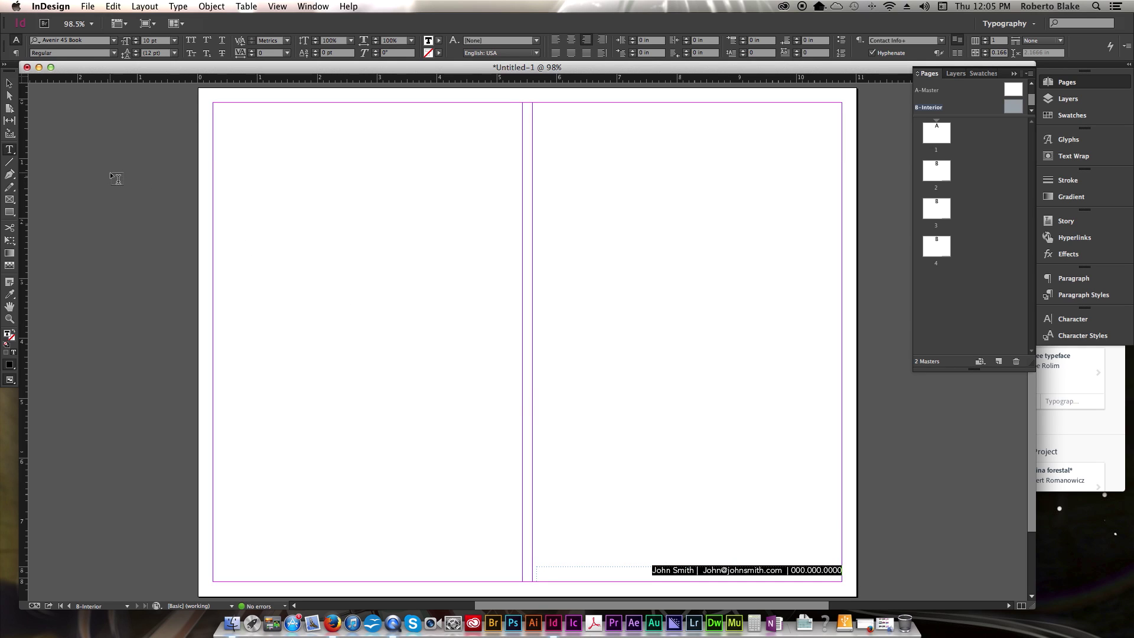
{"action": "scroll", "coordinate": [116, 177], "scroll_direction": "up", "scroll_amount": 1}
{"action": "left_click", "coordinate": [10, 83]}
{"action": "scroll", "coordinate": [256, 313], "scroll_direction": "down", "scroll_amount": 1}
{"action": "scroll", "coordinate": [618, 310], "scroll_direction": "down", "scroll_amount": 3}
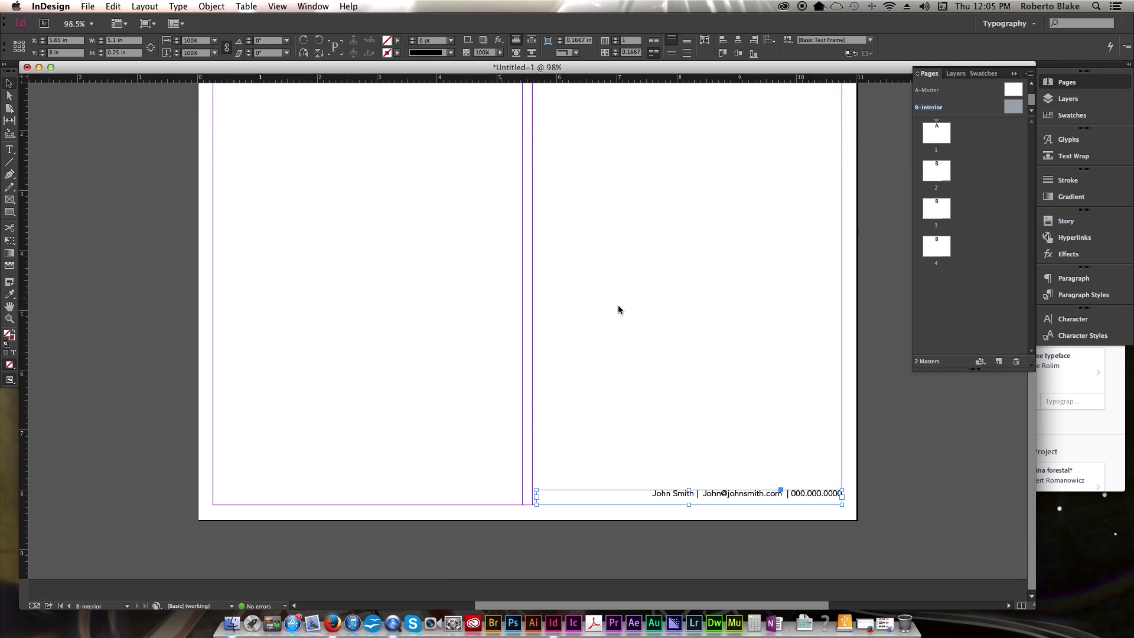
{"action": "left_click", "coordinate": [897, 355]}
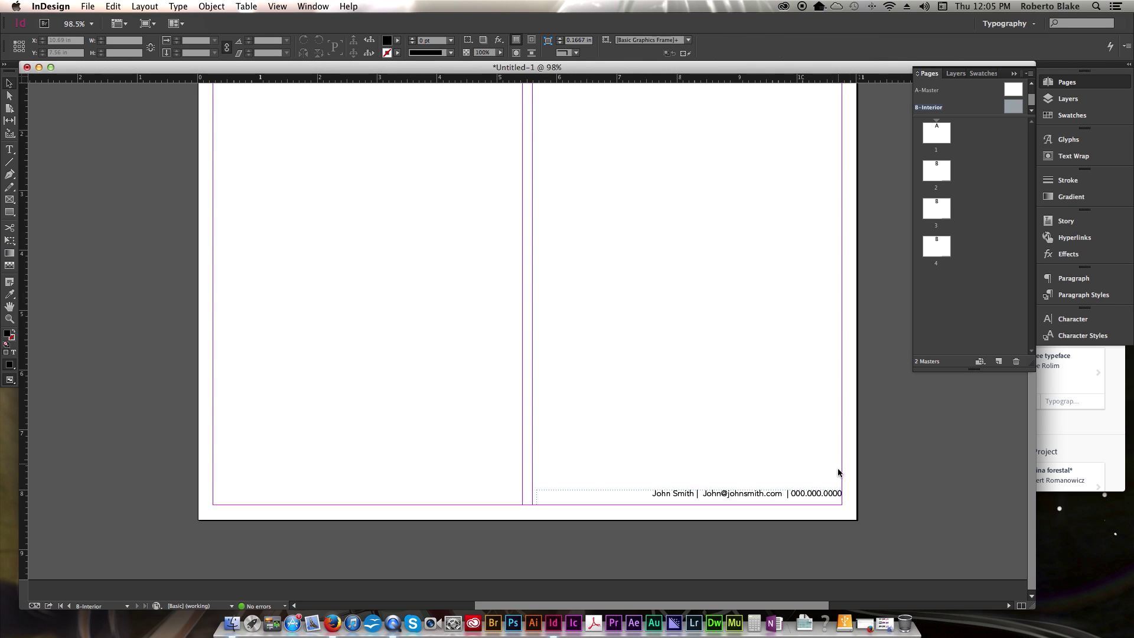
{"action": "scroll", "coordinate": [909, 507], "scroll_direction": "up", "scroll_amount": 1}
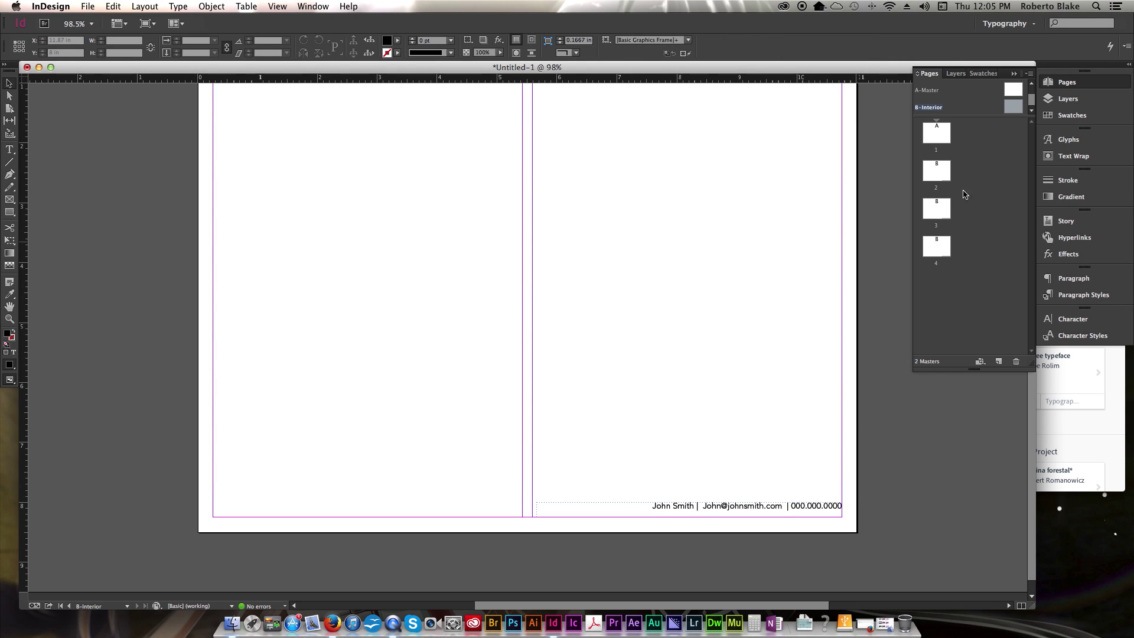
Step: Check the updated footer on pages 2, 3 and 4
{"action": "double_click", "coordinate": [935, 173]}
{"action": "double_click", "coordinate": [937, 208]}
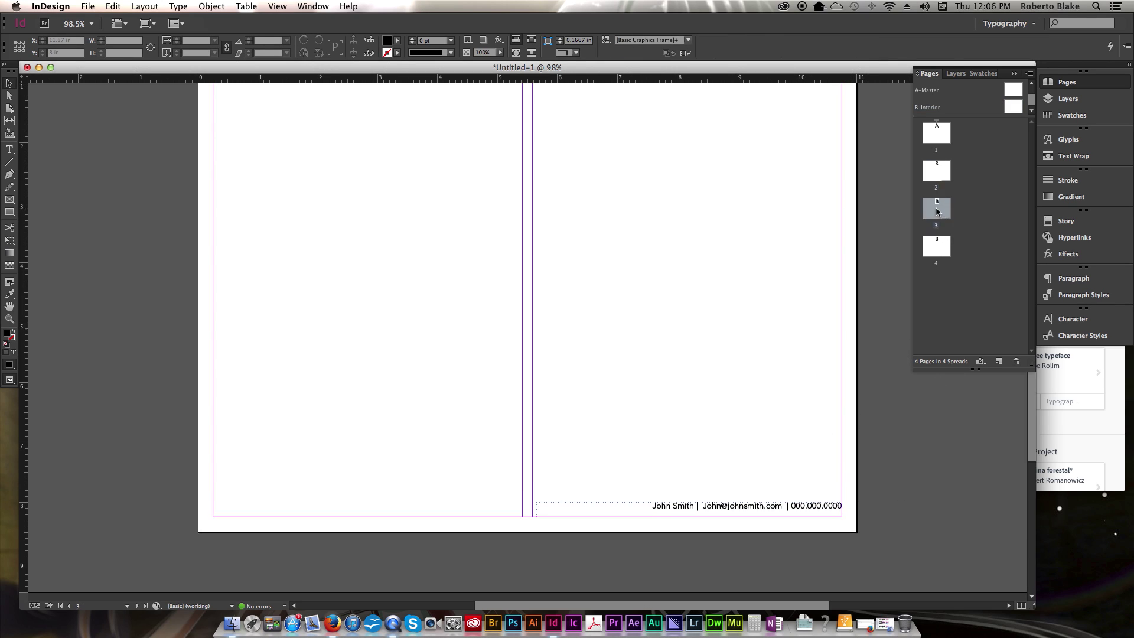
{"action": "left_click", "coordinate": [938, 248]}
{"action": "double_click", "coordinate": [937, 251]}
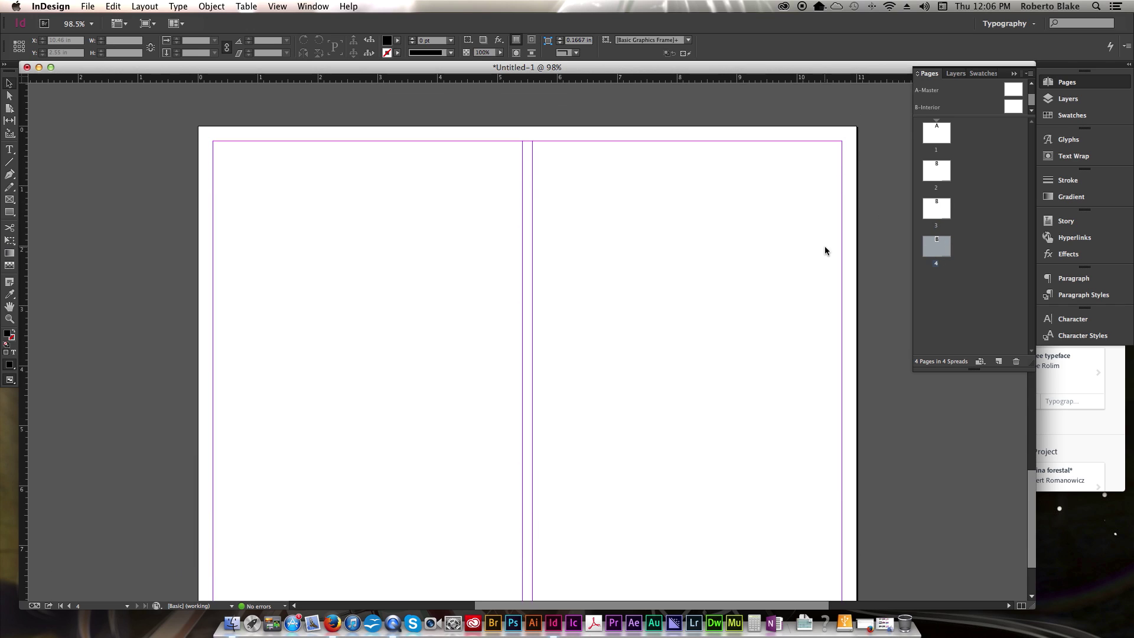
{"action": "scroll", "coordinate": [825, 251], "scroll_direction": "down", "scroll_amount": 2}
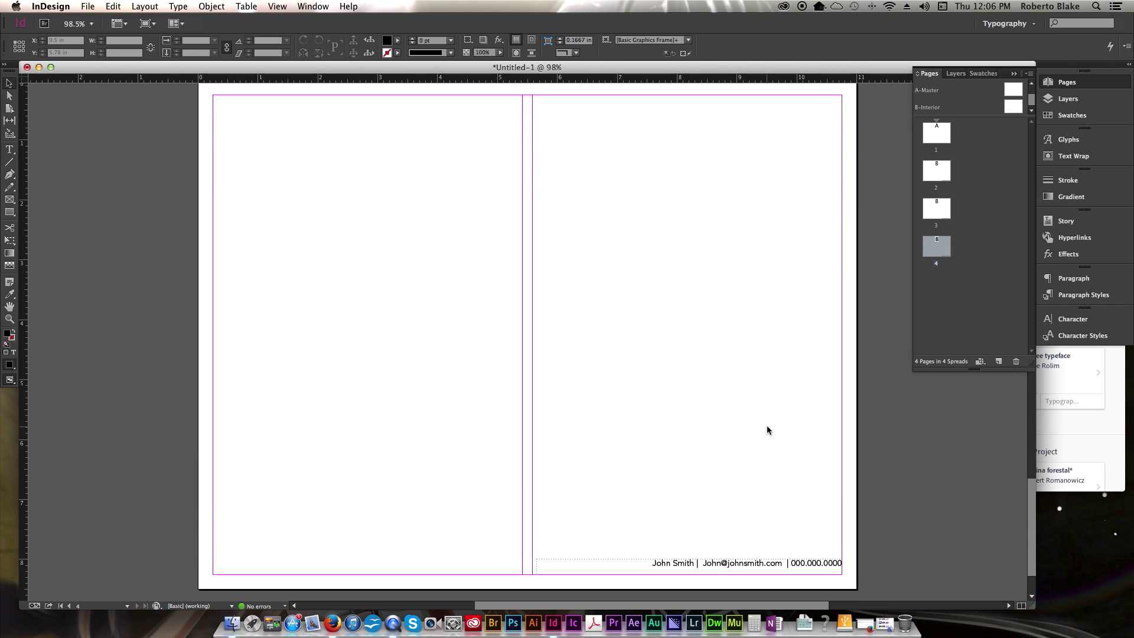
Step: Bring Feel-The-Noise.jpg from the 2013-Digital Art Finder folder into the InDesign document
{"action": "left_click", "coordinate": [232, 622]}
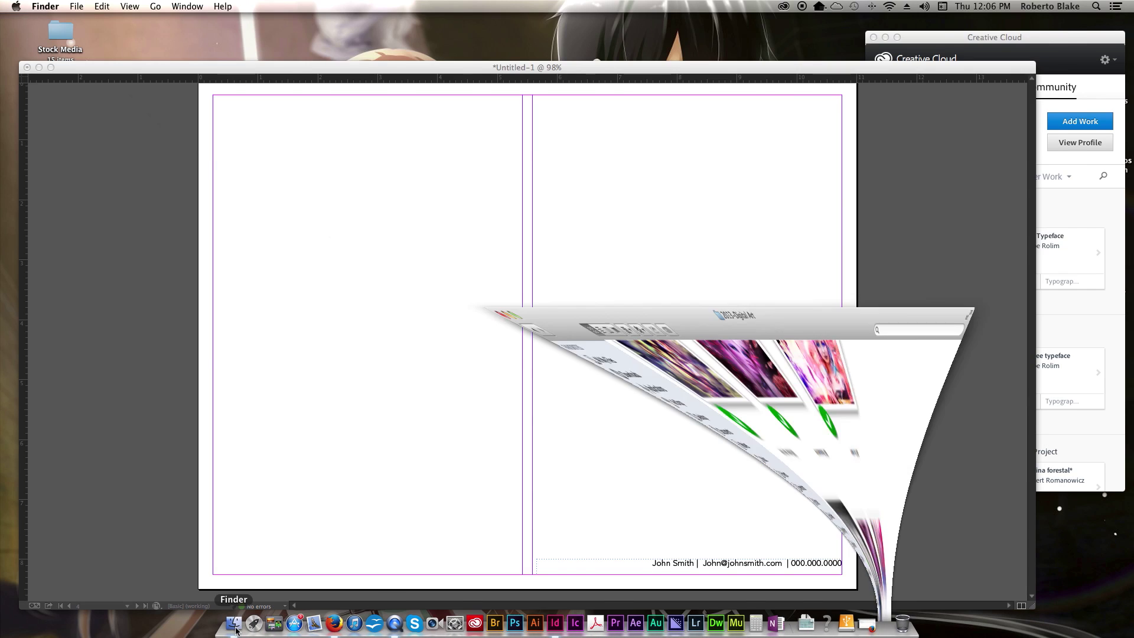
{"action": "scroll", "coordinate": [958, 277], "scroll_direction": "up", "scroll_amount": 2}
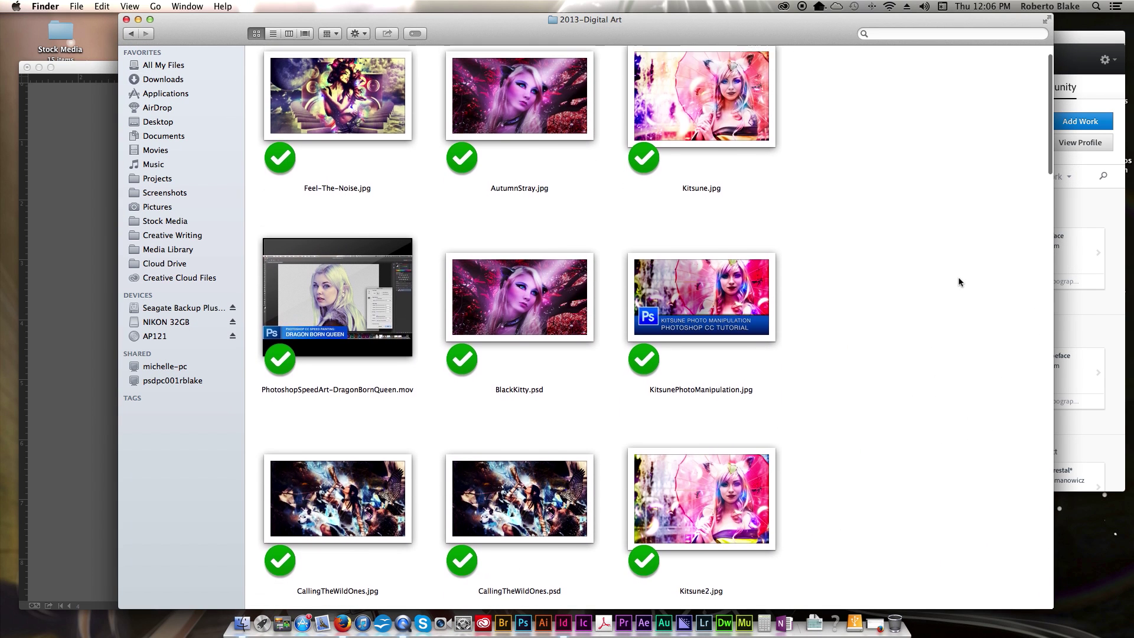
{"action": "scroll", "coordinate": [958, 282], "scroll_direction": "up", "scroll_amount": 1}
{"action": "scroll", "coordinate": [958, 282], "scroll_direction": "up", "scroll_amount": 1}
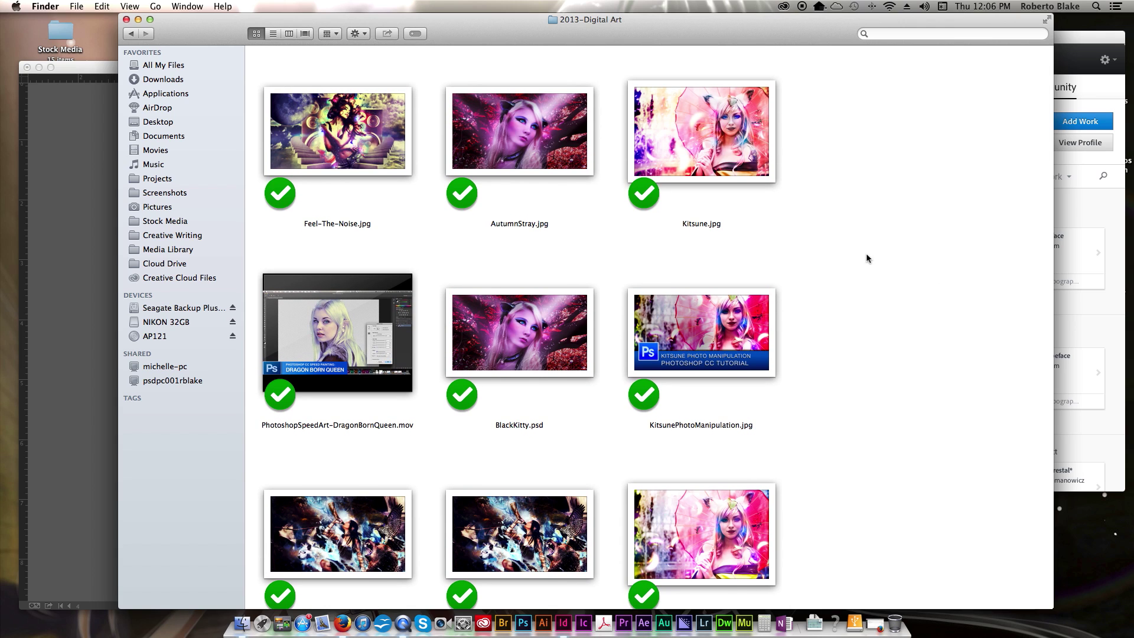
{"action": "scroll", "coordinate": [866, 253], "scroll_direction": "down", "scroll_amount": 1}
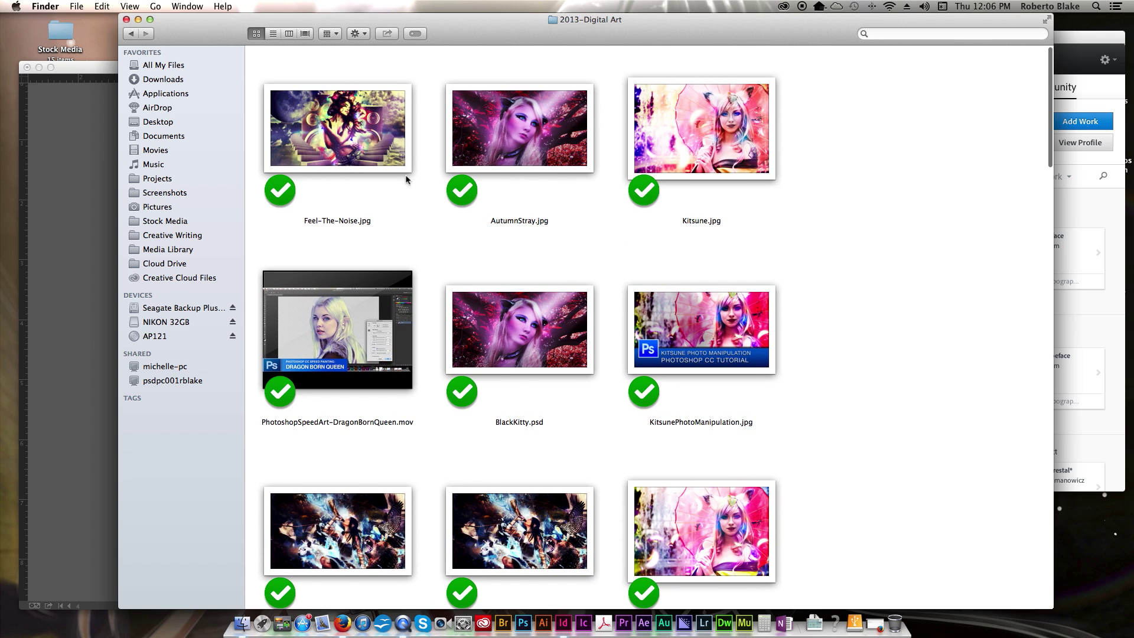
{"action": "left_click", "coordinate": [390, 150]}
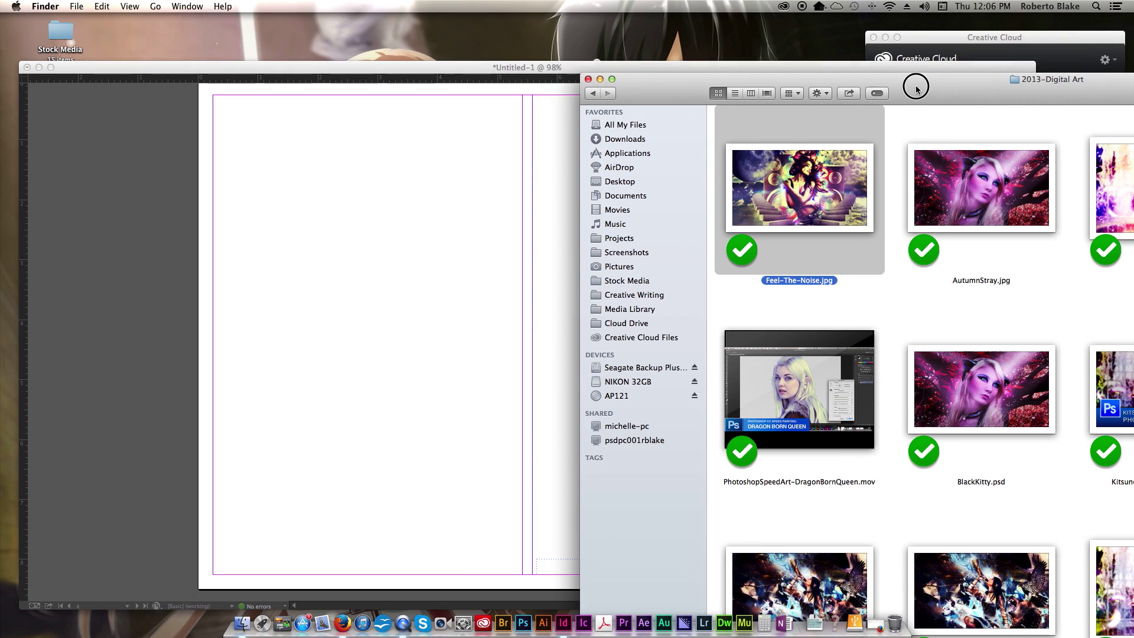
{"action": "left_click_drag", "start_coordinate": [410, 18], "coordinate": [916, 92]}
{"action": "left_click_drag", "start_coordinate": [802, 164], "coordinate": [526, 254]}
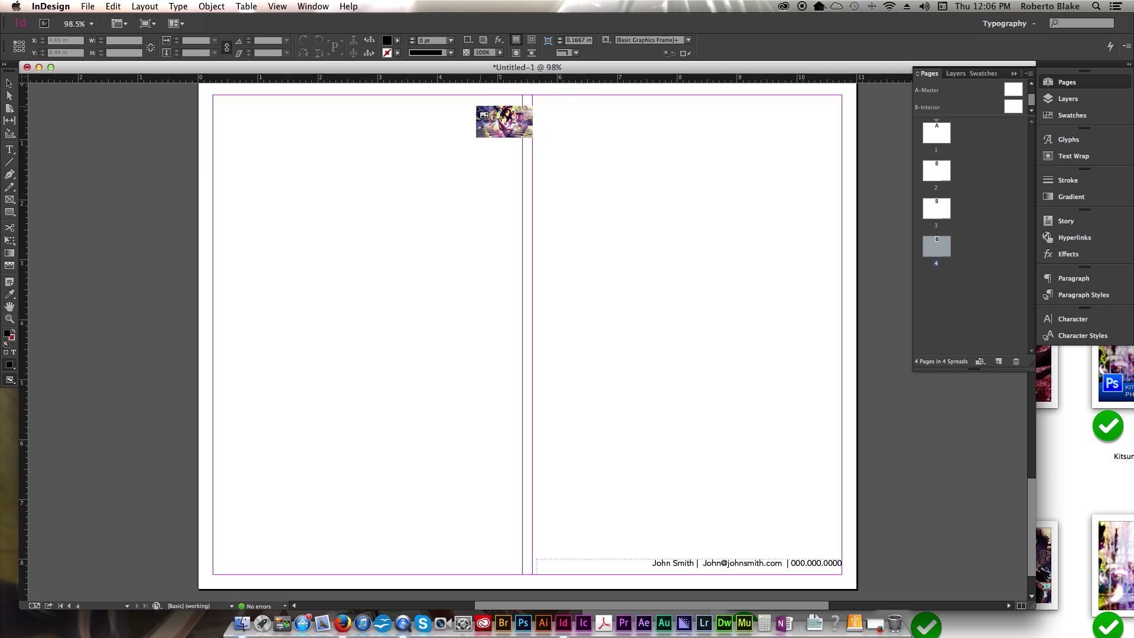
Step: Place the Feel-The-Noise artwork and move it to page 4's top-left corner
{"action": "left_click_drag", "start_coordinate": [463, 104], "coordinate": [828, 445]}
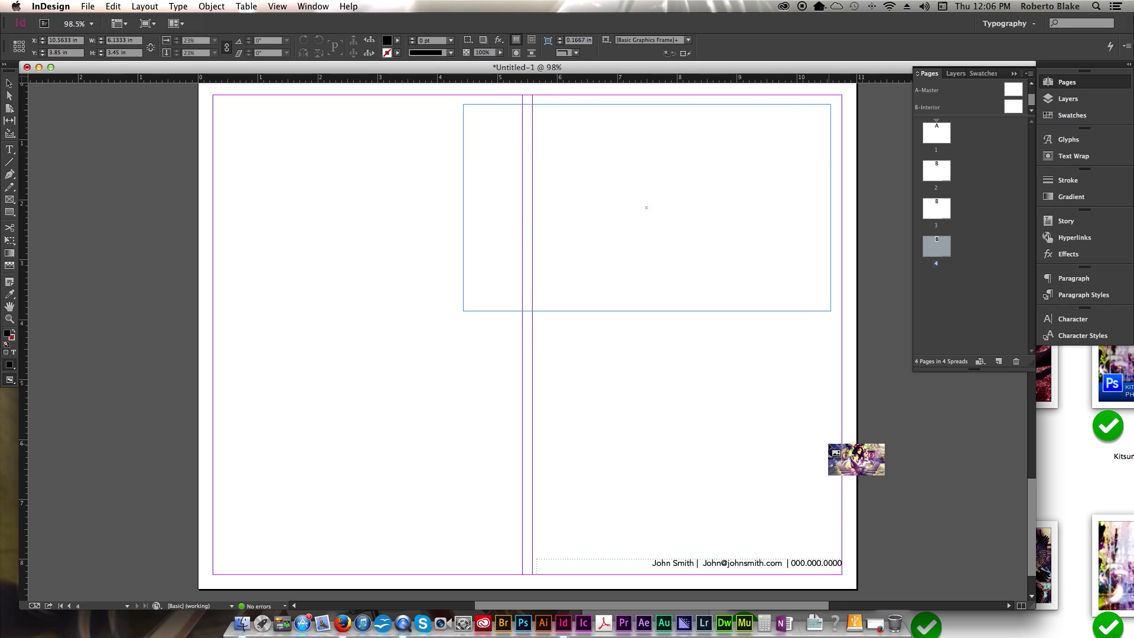
{"action": "left_click_drag", "start_coordinate": [709, 301], "coordinate": [495, 270]}
{"action": "left_click", "coordinate": [678, 362]}
{"action": "scroll", "coordinate": [681, 362], "scroll_direction": "left", "scroll_amount": 1}
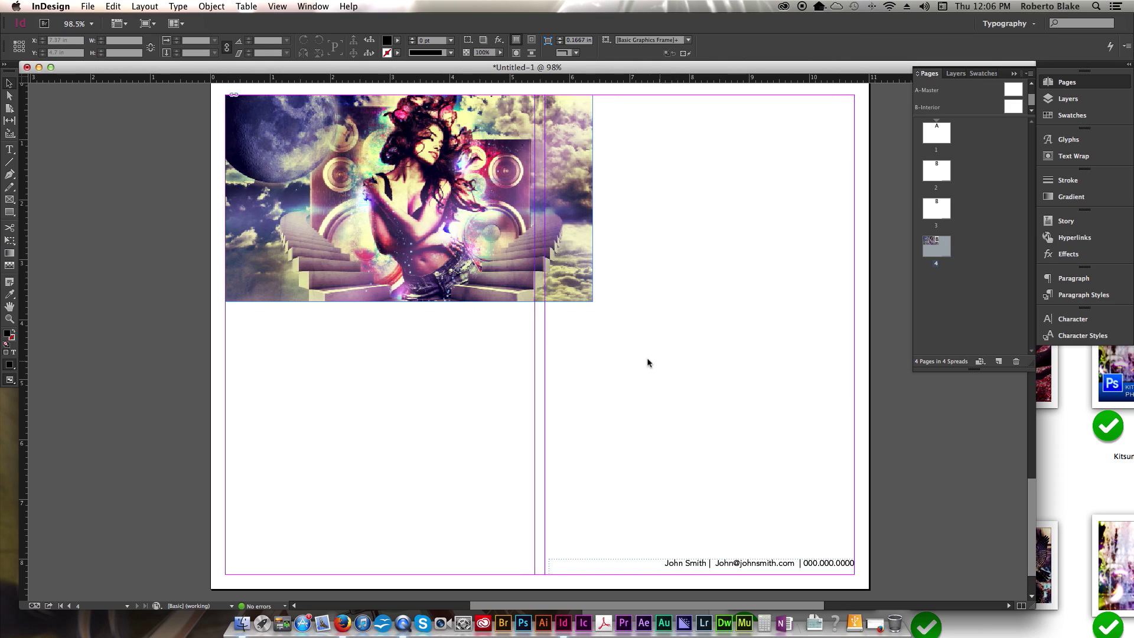
{"action": "scroll", "coordinate": [703, 369], "scroll_direction": "left", "scroll_amount": 1}
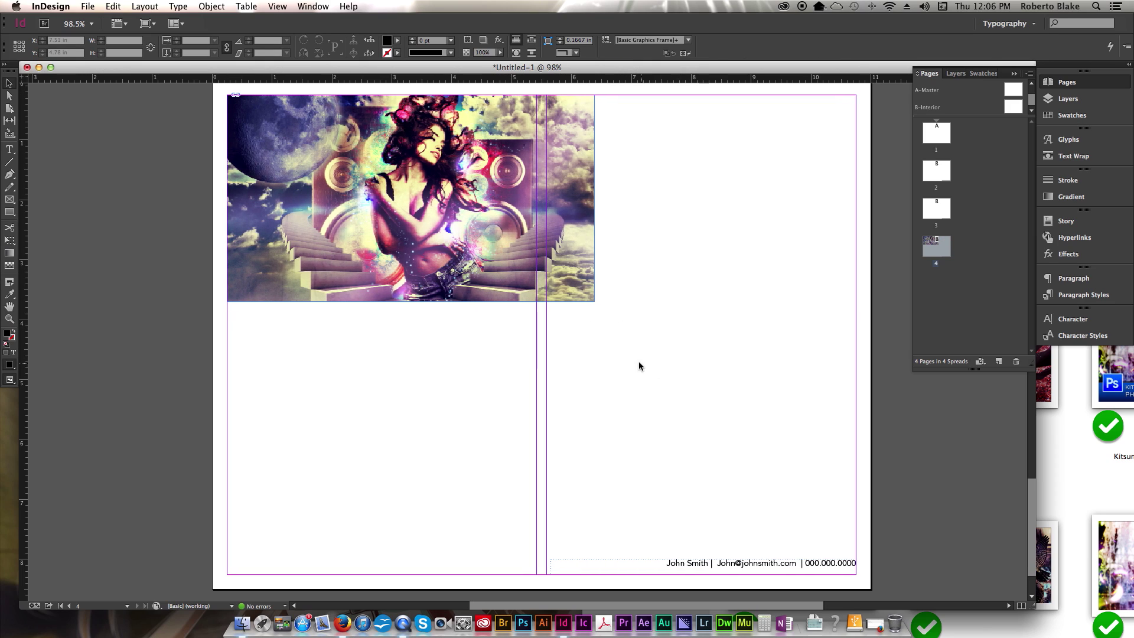
{"action": "mouse_move", "coordinate": [409, 199]}
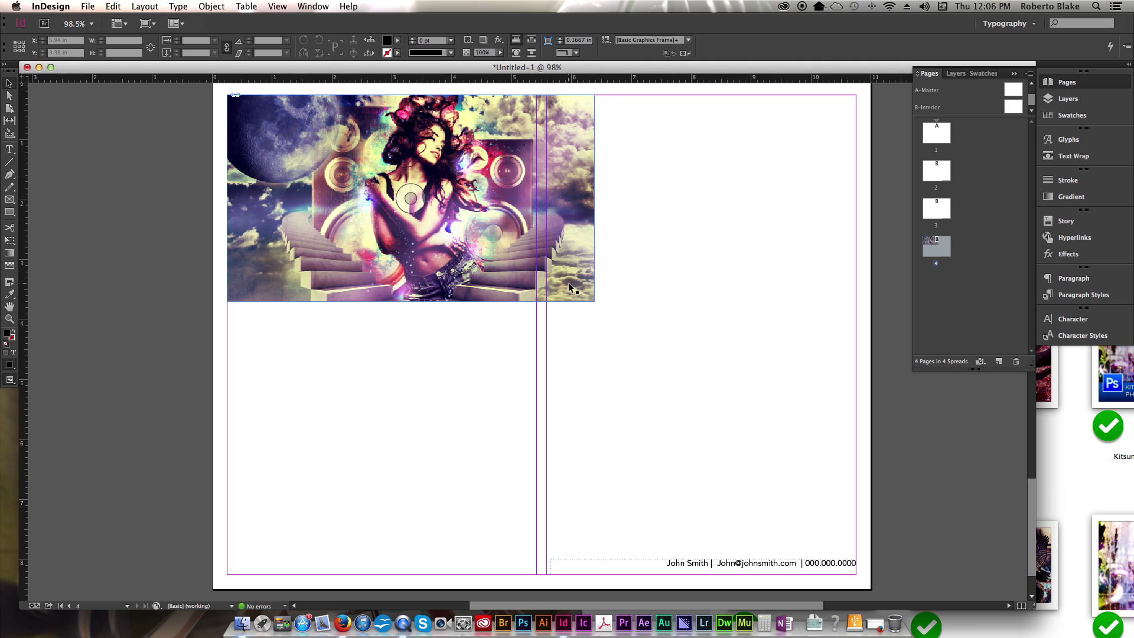
Step: Set Display Performance to High Quality Display
{"action": "right_click", "coordinate": [571, 288]}
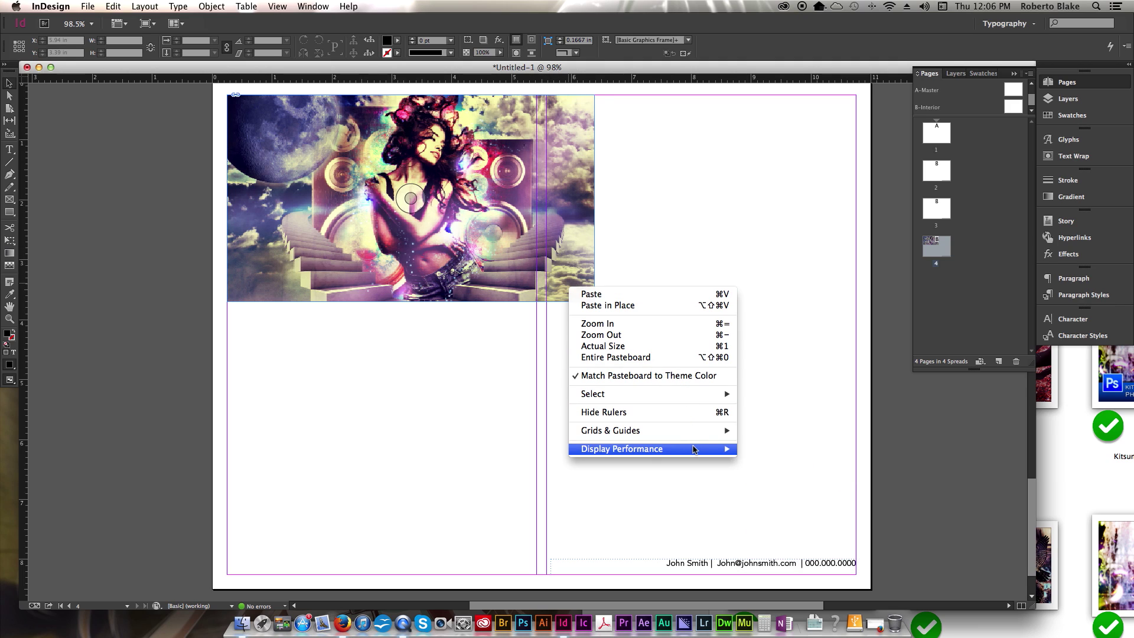
{"action": "left_click", "coordinate": [798, 472]}
{"action": "left_click", "coordinate": [694, 422]}
Step: Enlarge the artwork frame across the page above the footer
{"action": "left_click", "coordinate": [593, 300]}
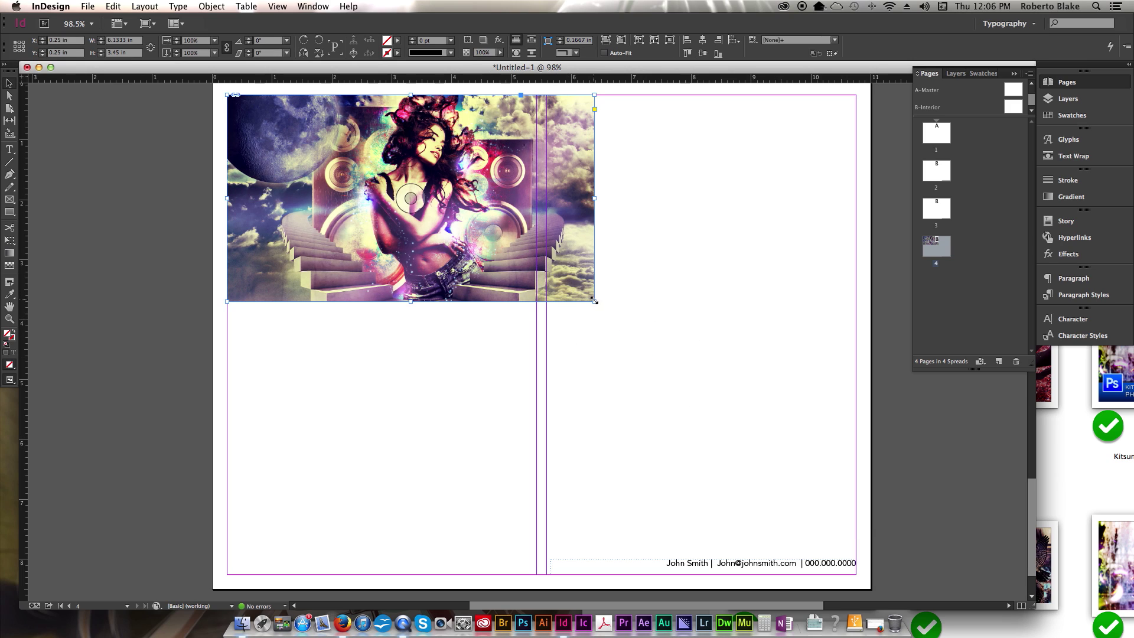
{"action": "left_click_drag", "start_coordinate": [595, 301], "coordinate": [855, 507]}
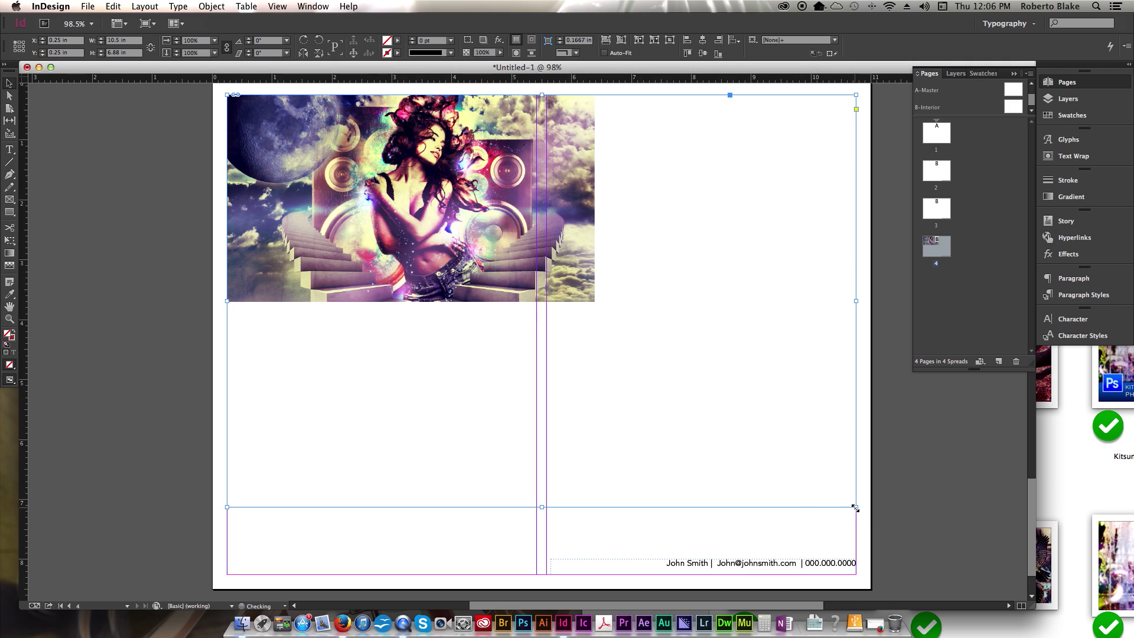
{"action": "left_click", "coordinate": [939, 502]}
{"action": "left_click", "coordinate": [442, 372]}
Step: Center the artwork, fill its frame proportionally, and preview with guides hidden
{"action": "left_click", "coordinate": [211, 7]}
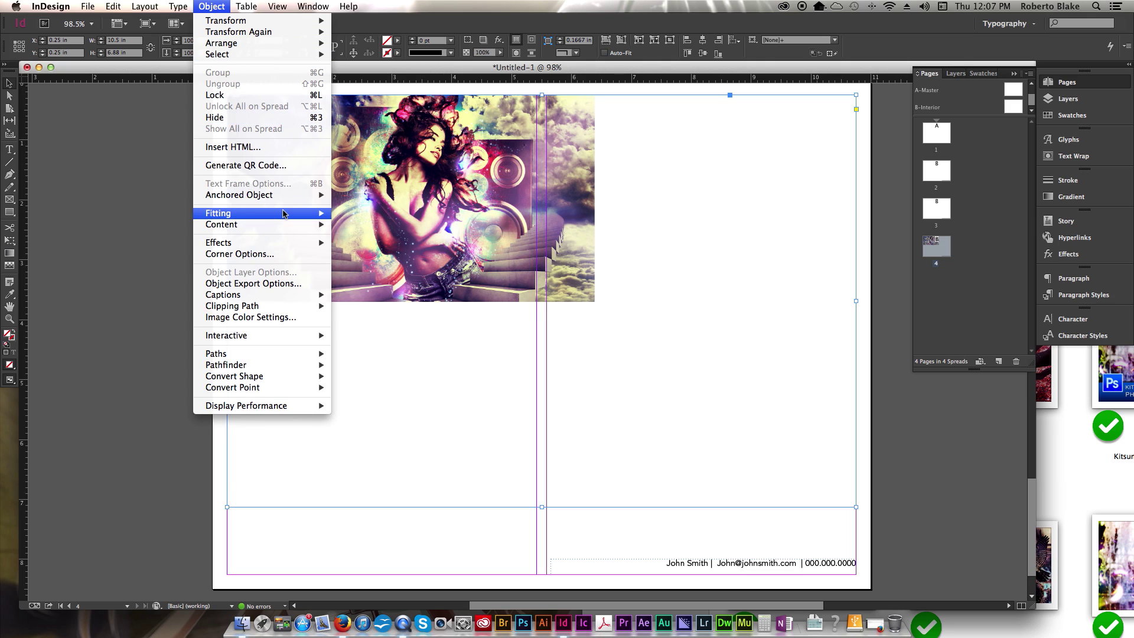
{"action": "mouse_move", "coordinate": [218, 212]}
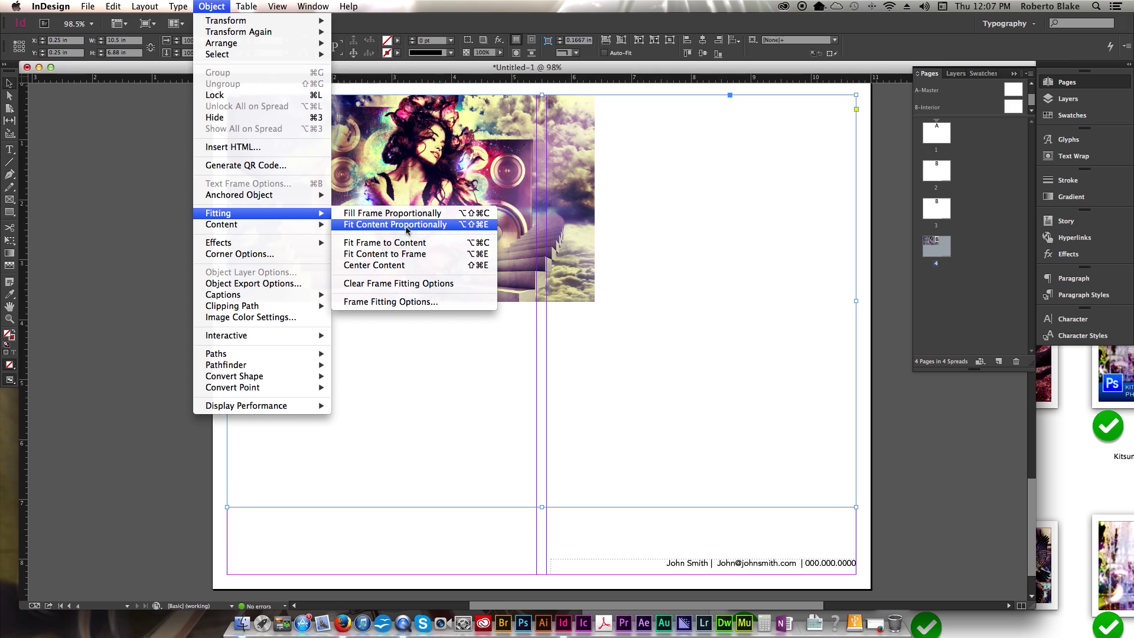
{"action": "left_click", "coordinate": [424, 265]}
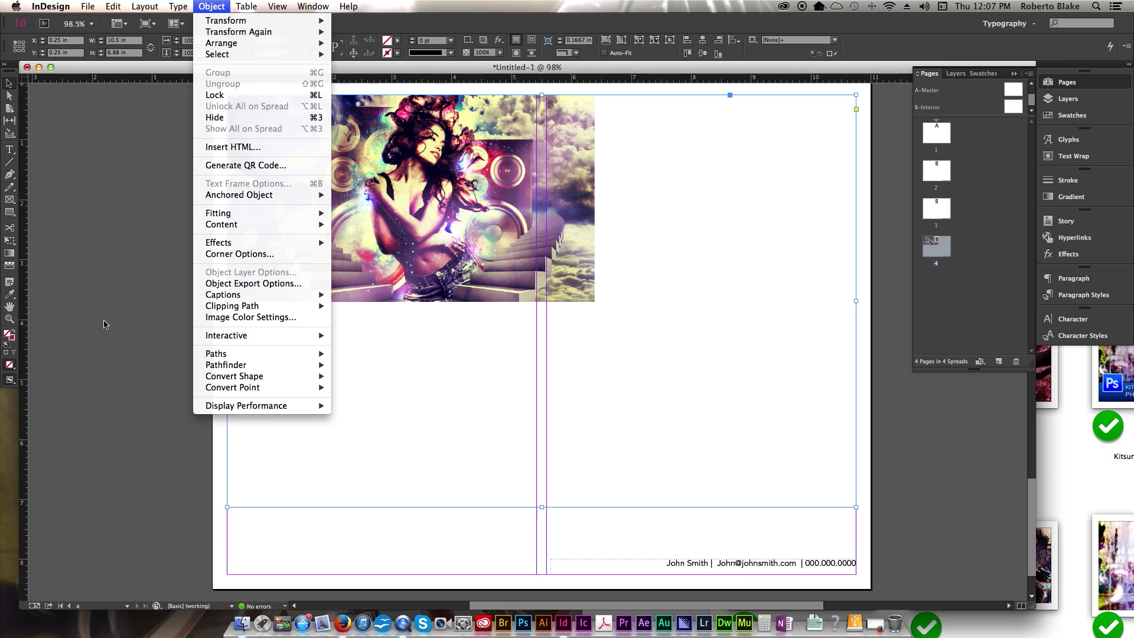
{"action": "left_click", "coordinate": [104, 323]}
{"action": "scroll", "coordinate": [585, 259], "scroll_direction": "right", "scroll_amount": 2}
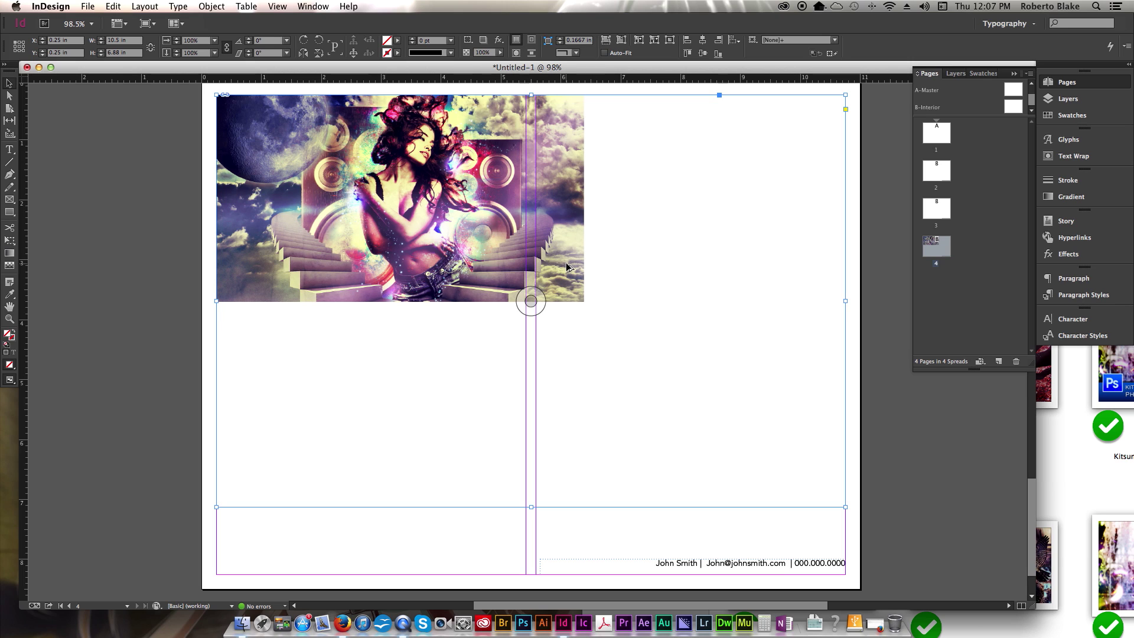
{"action": "key", "text": "ctrl+alt+shift+c"}
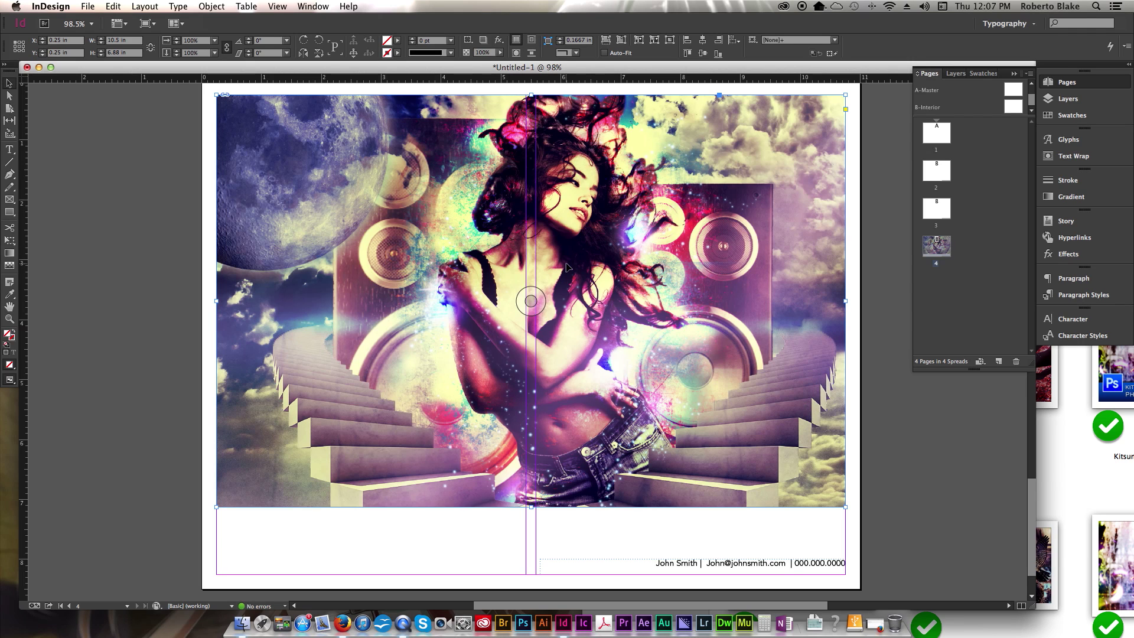
{"action": "left_click", "coordinate": [881, 452]}
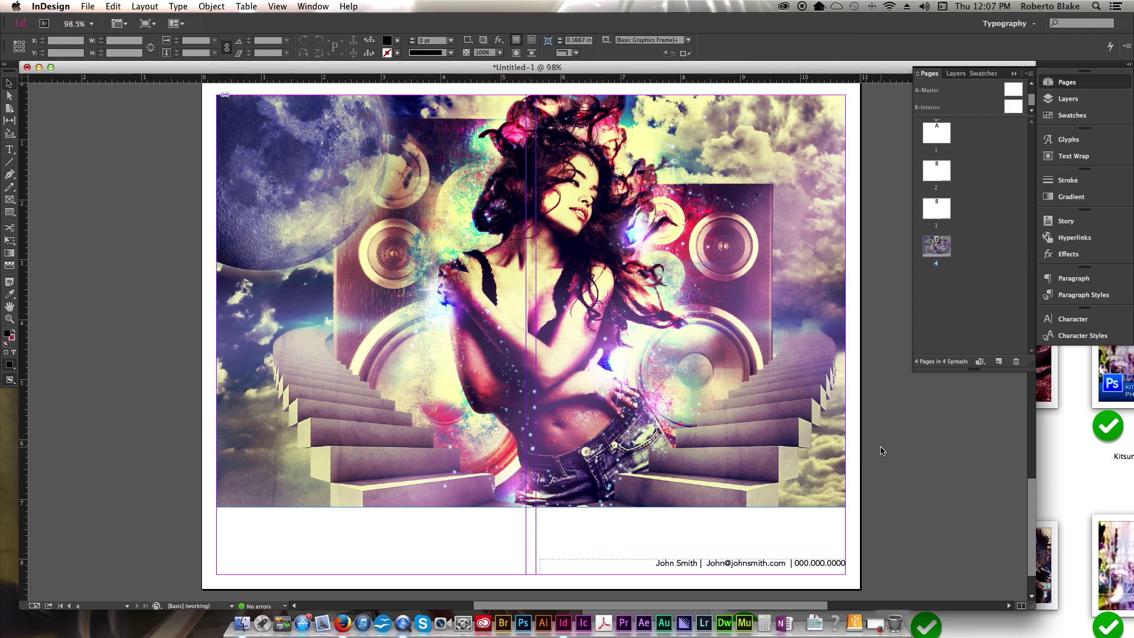
{"action": "key", "text": "super+semicolon"}
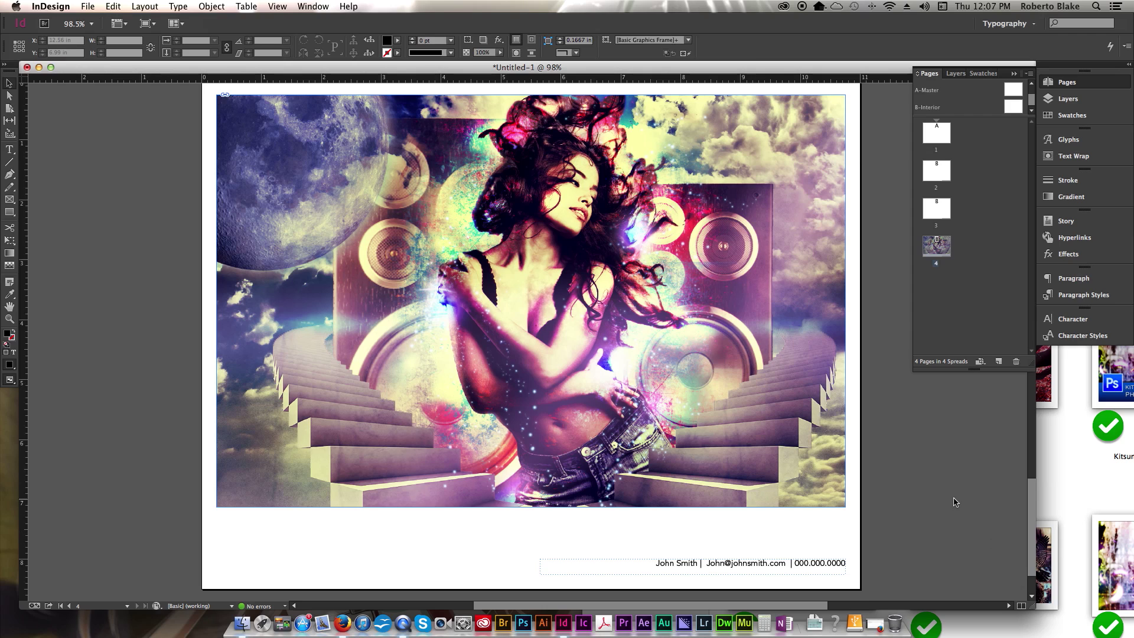
{"action": "scroll", "coordinate": [955, 502], "scroll_direction": "down", "scroll_amount": 3}
{"action": "scroll", "coordinate": [955, 502], "scroll_direction": "up", "scroll_amount": 4}
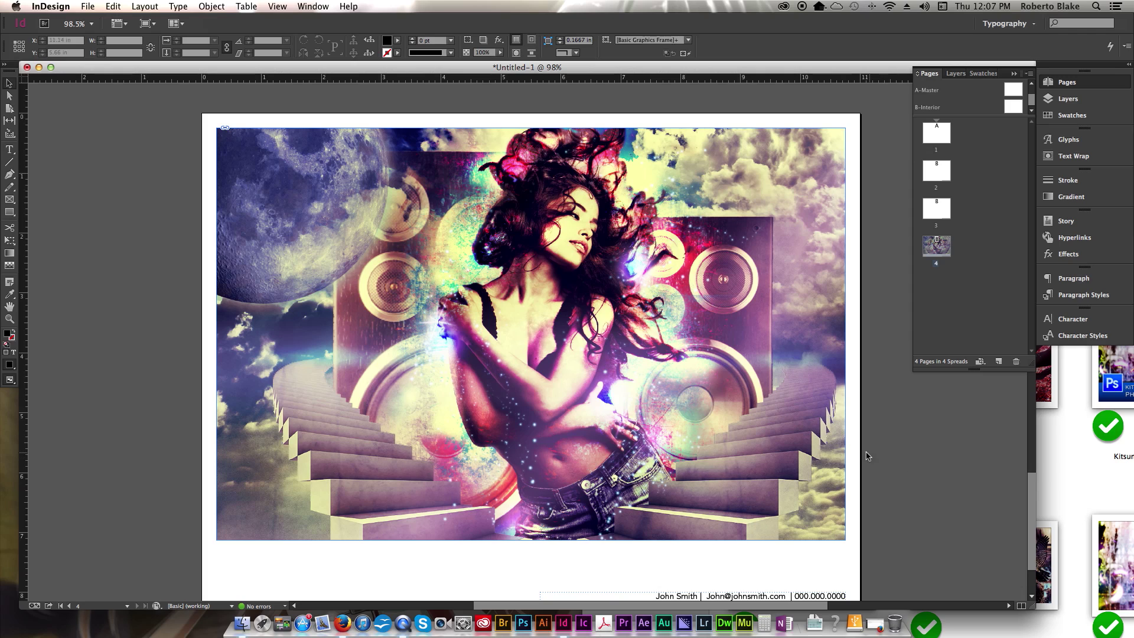
{"action": "mouse_move", "coordinate": [829, 390]}
{"action": "key", "text": "ctrl+semicolon"}
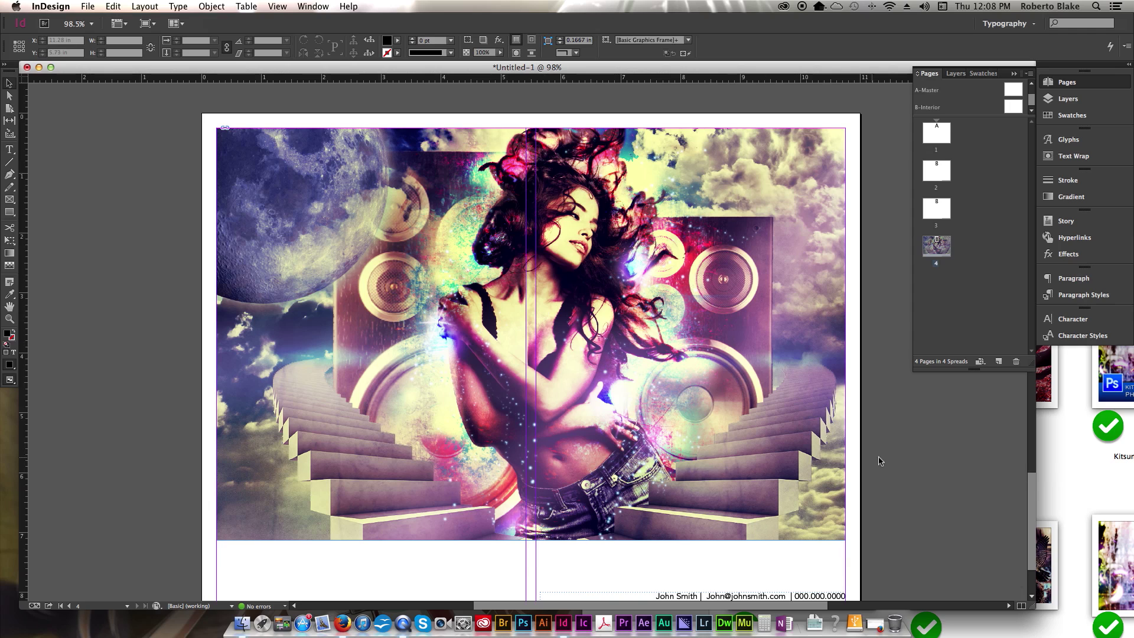
{"action": "scroll", "coordinate": [880, 460], "scroll_direction": "down", "scroll_amount": 3}
{"action": "scroll", "coordinate": [851, 456], "scroll_direction": "up", "scroll_amount": 2}
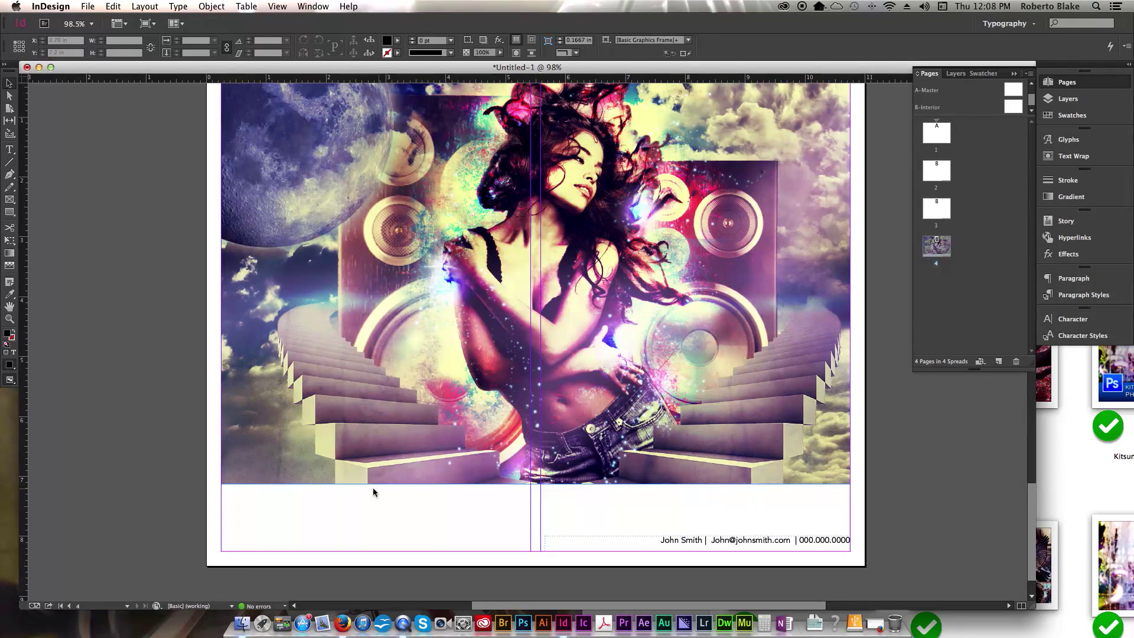
Step: Draw a caption text frame below the artwork and fill it with placeholder text
{"action": "key", "text": "t"}
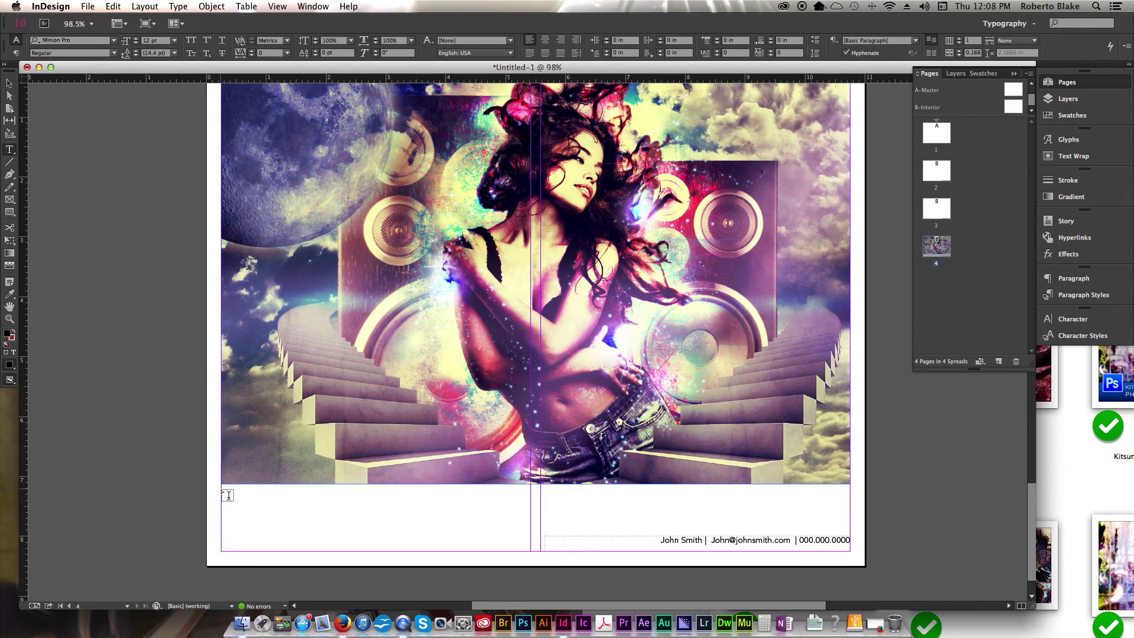
{"action": "mouse_move", "coordinate": [223, 488]}
{"action": "left_mouse_down"}
{"action": "mouse_move", "coordinate": [650, 526]}
{"action": "mouse_move", "coordinate": [631, 530]}
{"action": "left_mouse_up"}
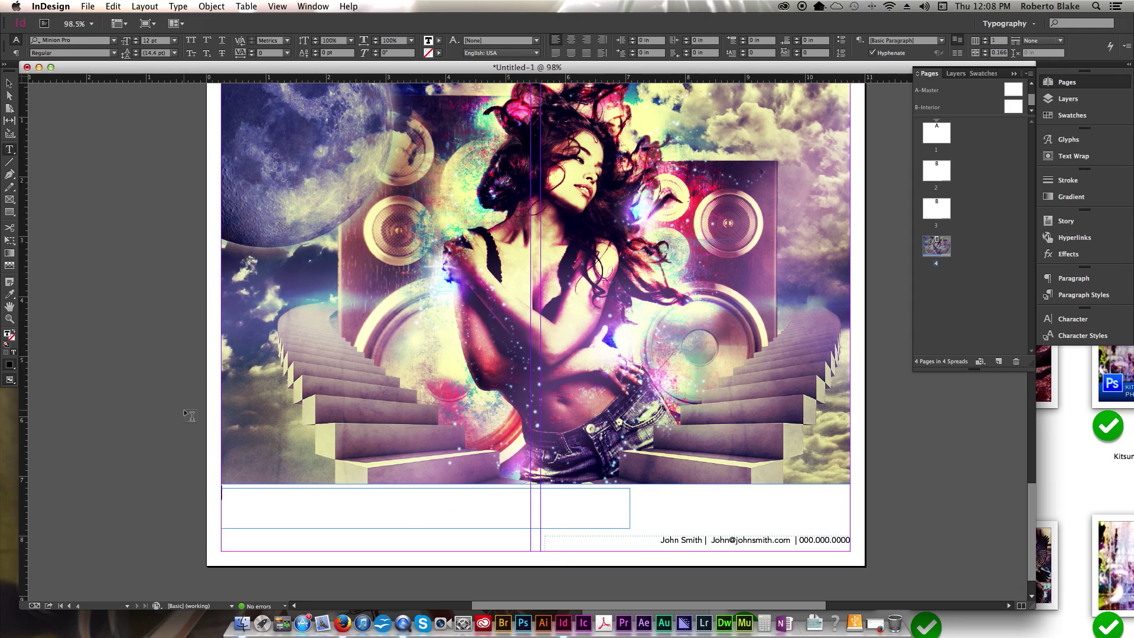
{"action": "left_click", "coordinate": [118, 7]}
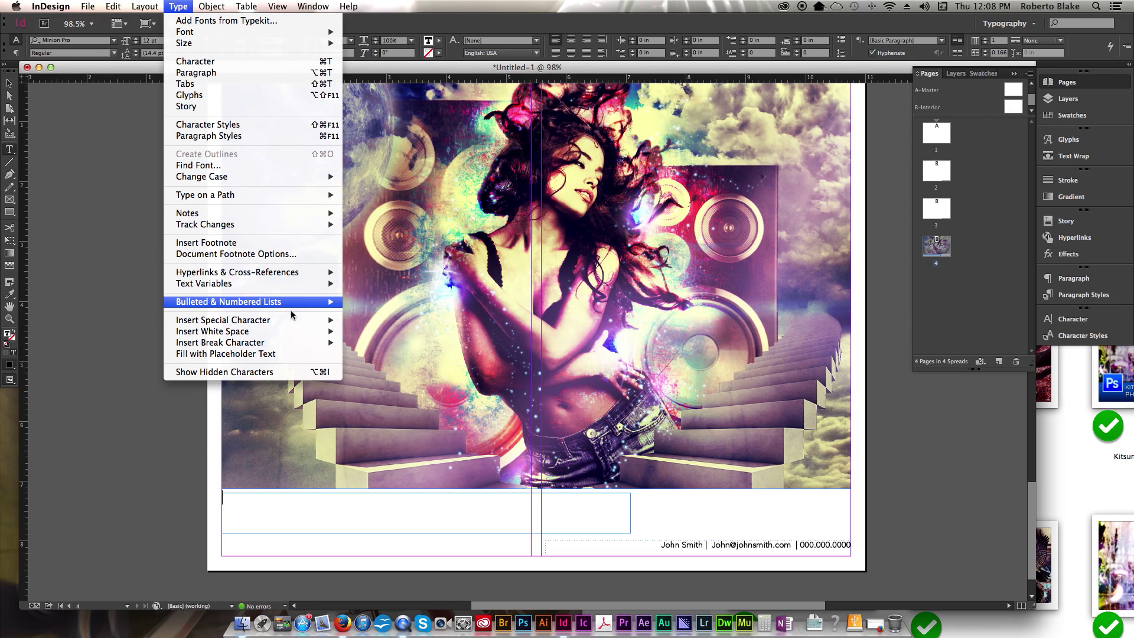
{"action": "left_click", "coordinate": [286, 353]}
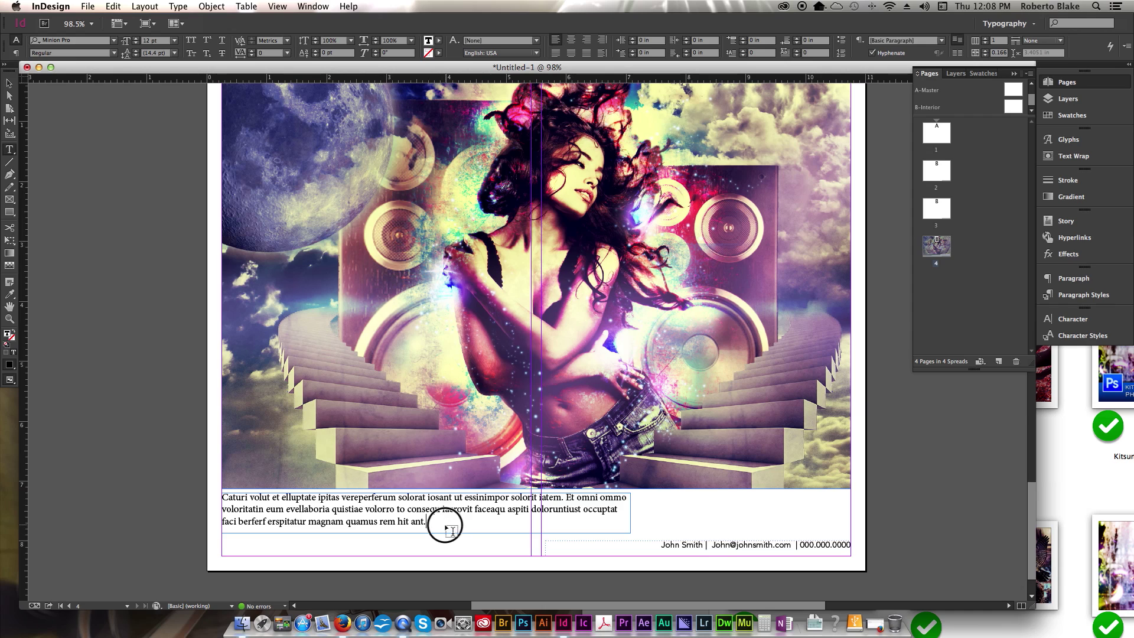
Step: Set the caption text to Avenir 45 Book at 14 pt
{"action": "left_click_drag", "start_coordinate": [446, 522], "coordinate": [213, 486]}
{"action": "key", "text": "F11"}
{"action": "left_click", "coordinate": [116, 41]}
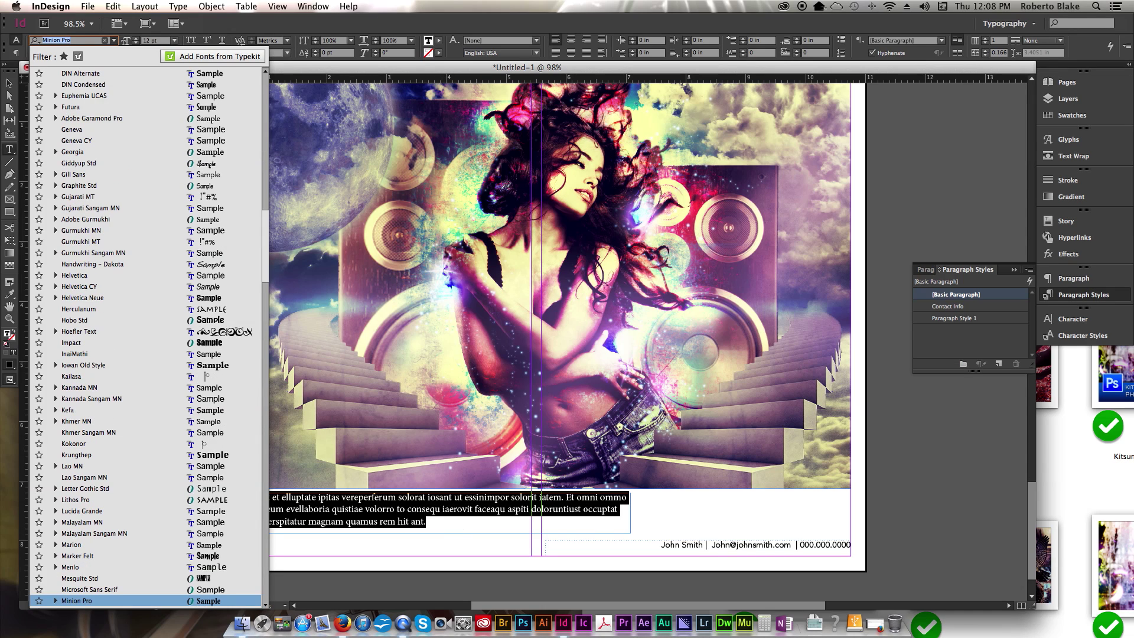
{"action": "type", "text": "ave"}
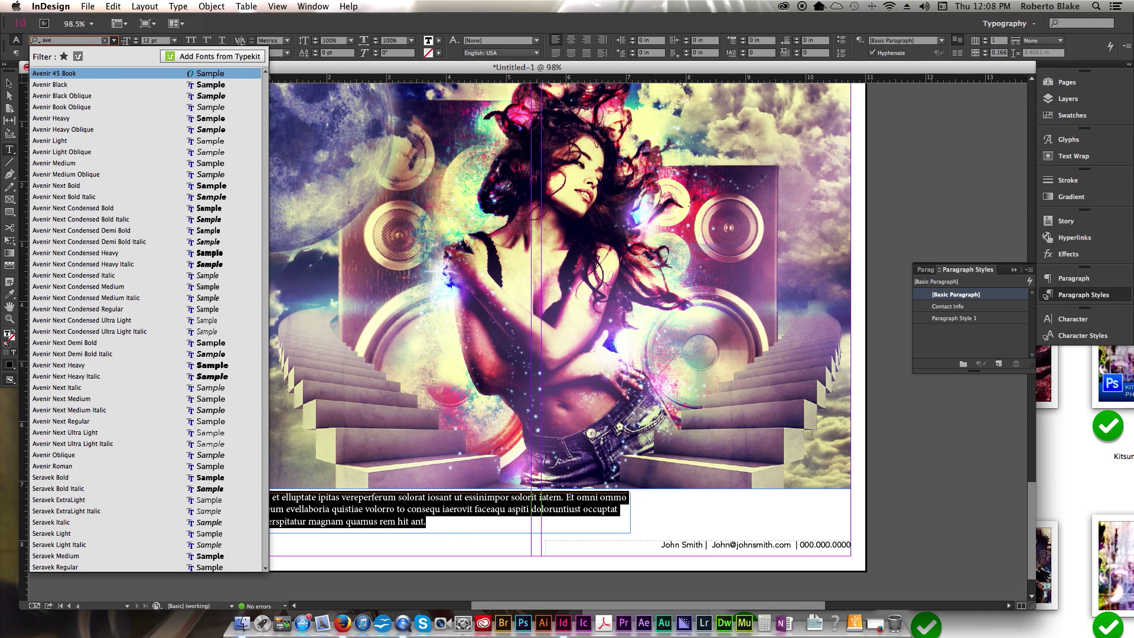
{"action": "key", "text": "Return"}
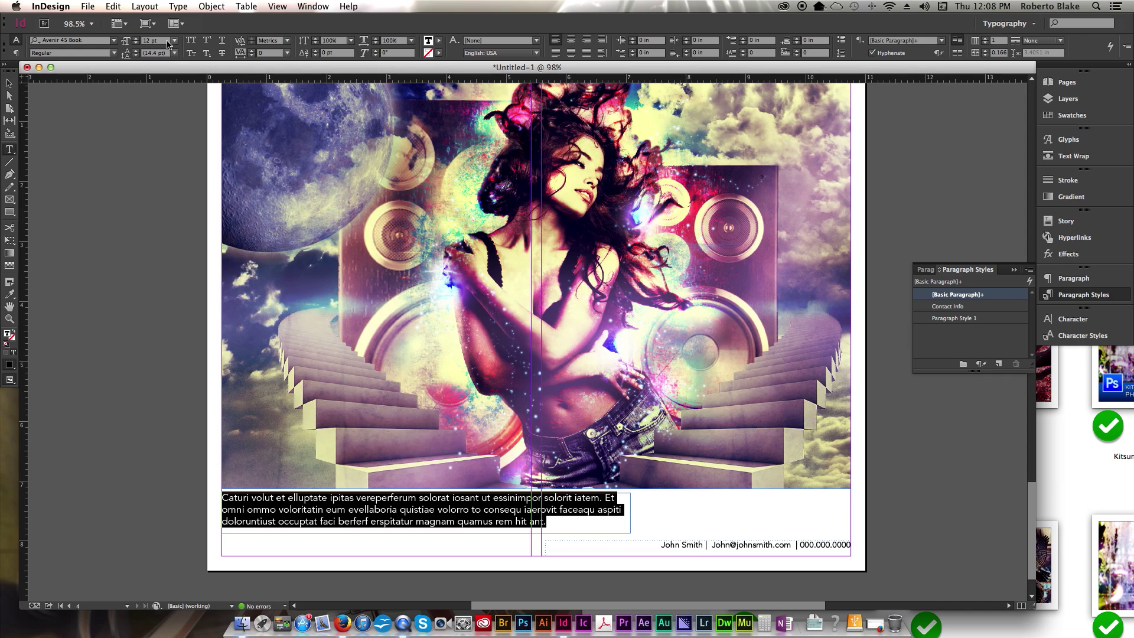
{"action": "left_click", "coordinate": [137, 40]}
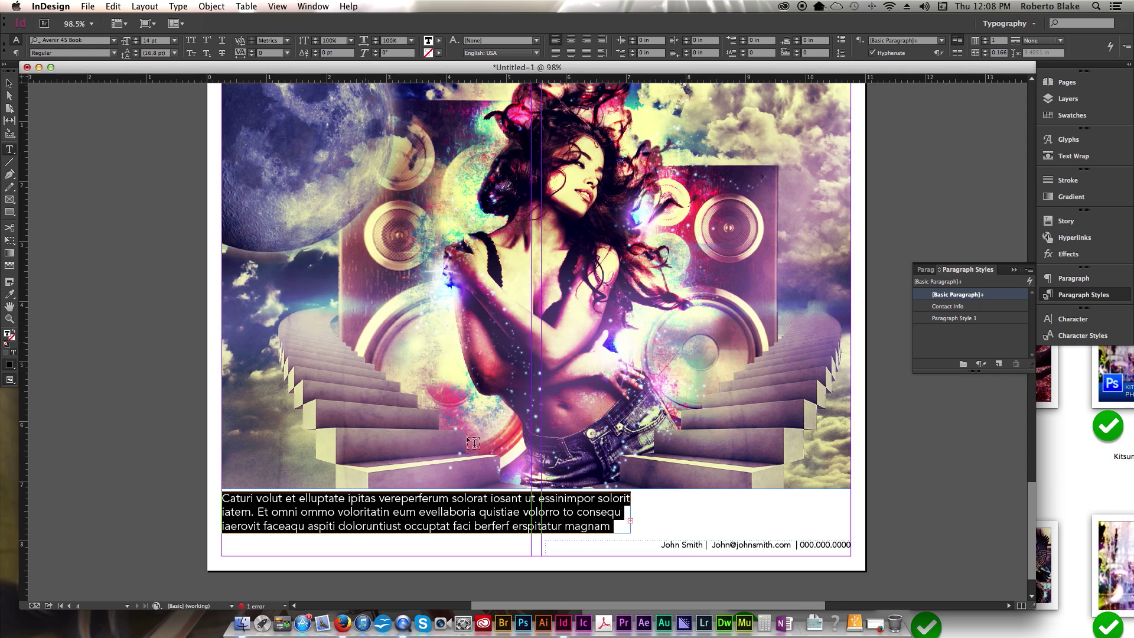
Step: Delete the extra words so the caption fits on three lines
{"action": "left_click", "coordinate": [579, 522]}
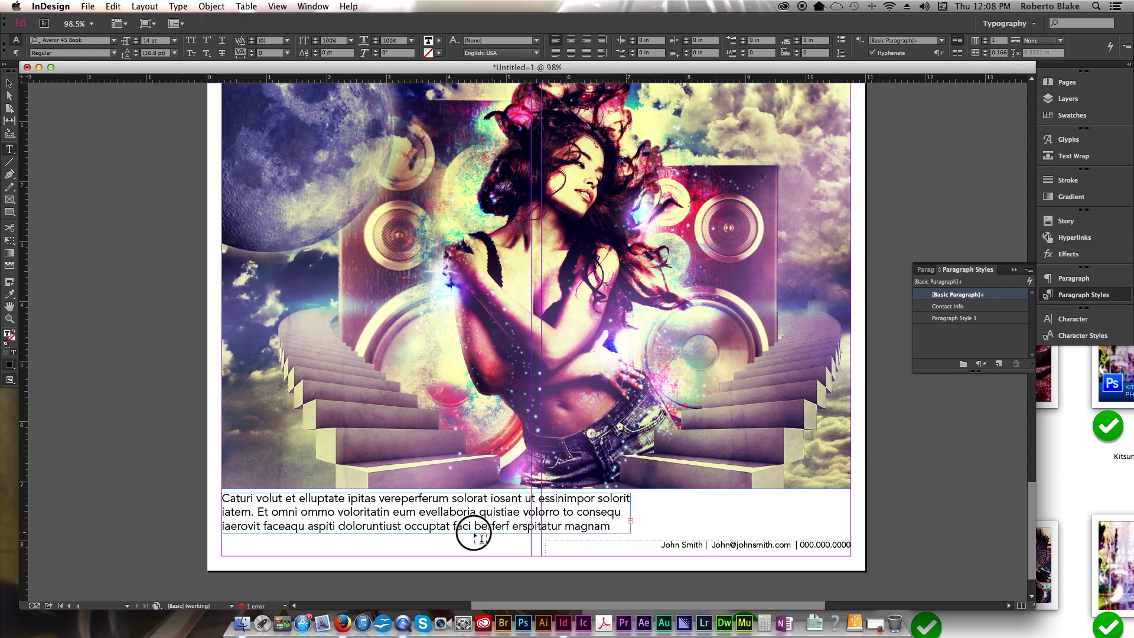
{"action": "left_click", "coordinate": [405, 525], "text": "shift"}
{"action": "key", "text": "BackSpace"}
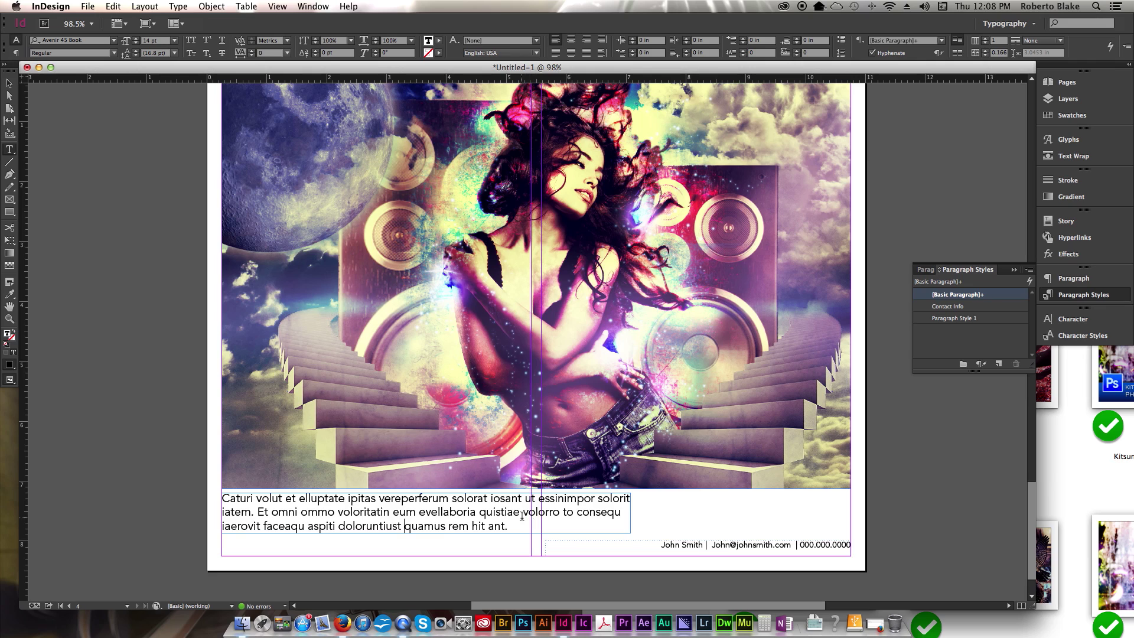
{"action": "left_click", "coordinate": [9, 82]}
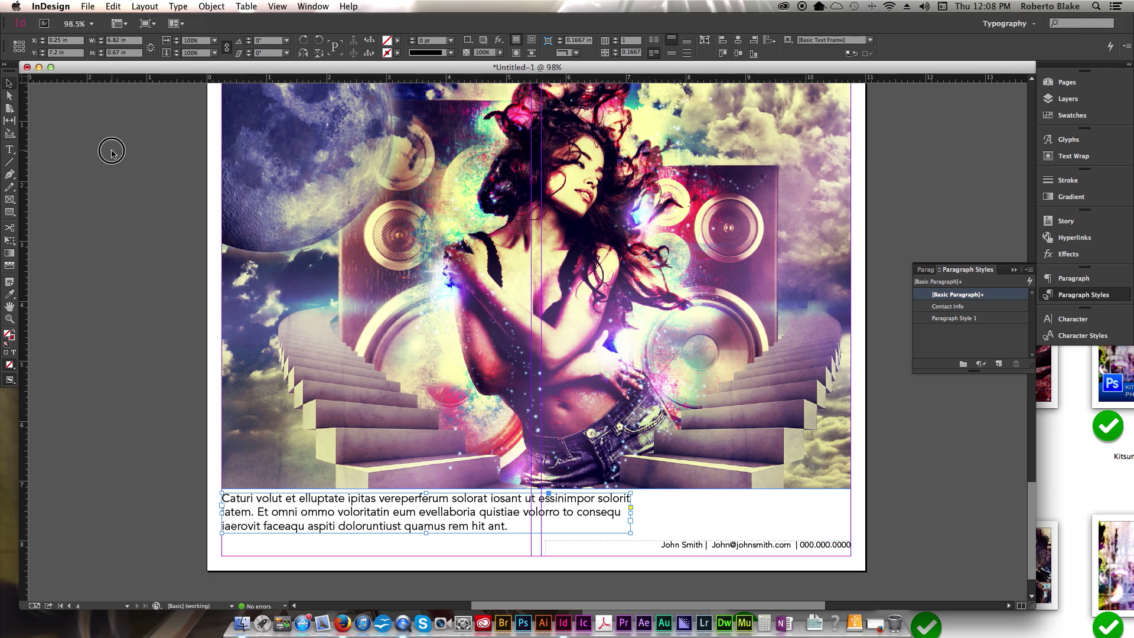
{"action": "double_click", "coordinate": [483, 517]}
Step: Save the caption's Avenir 14 pt formatting as a paragraph style named 'Body copy' and apply it
{"action": "key", "text": "super+a"}
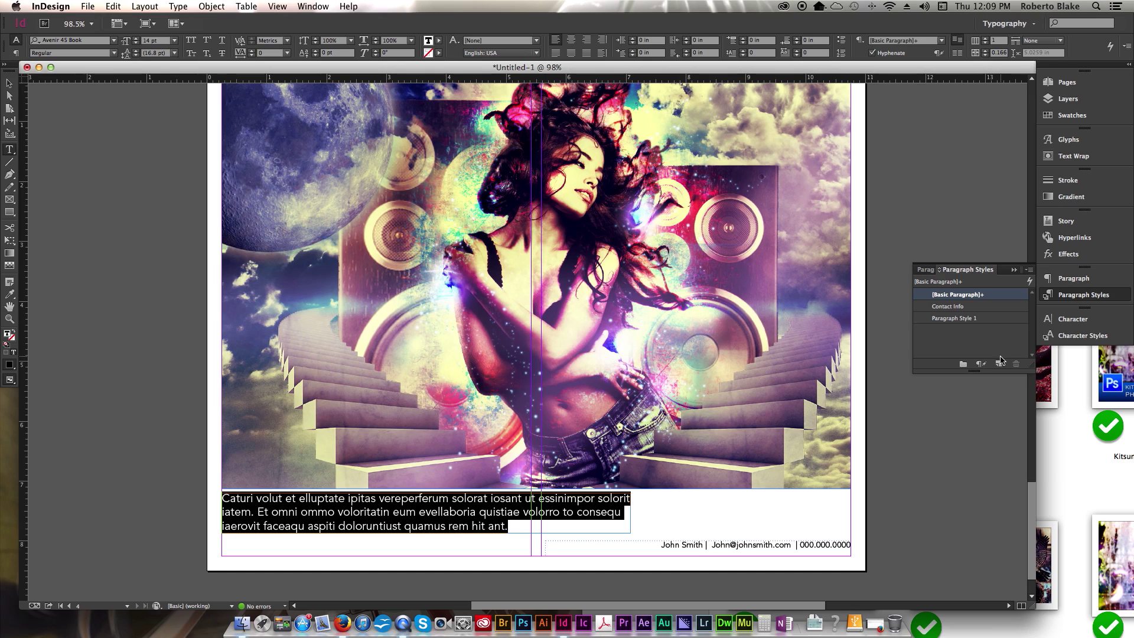
{"action": "left_click", "coordinate": [1000, 362]}
{"action": "left_click", "coordinate": [979, 307]}
{"action": "right_click", "coordinate": [982, 310]}
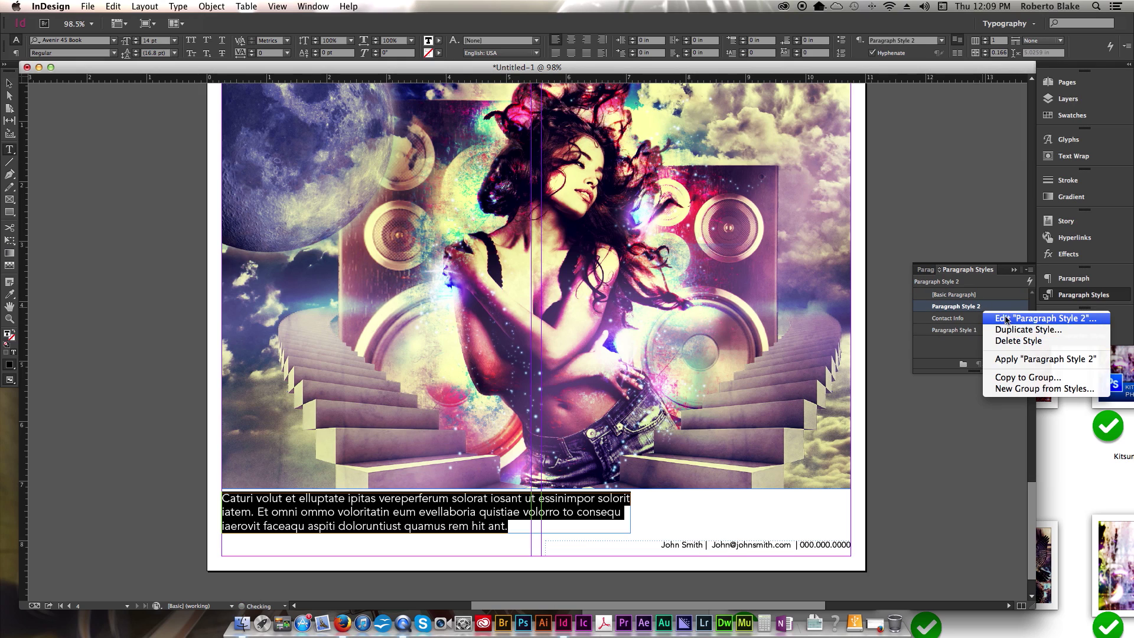
{"action": "left_click", "coordinate": [1007, 317]}
{"action": "type", "text": "Body copy"}
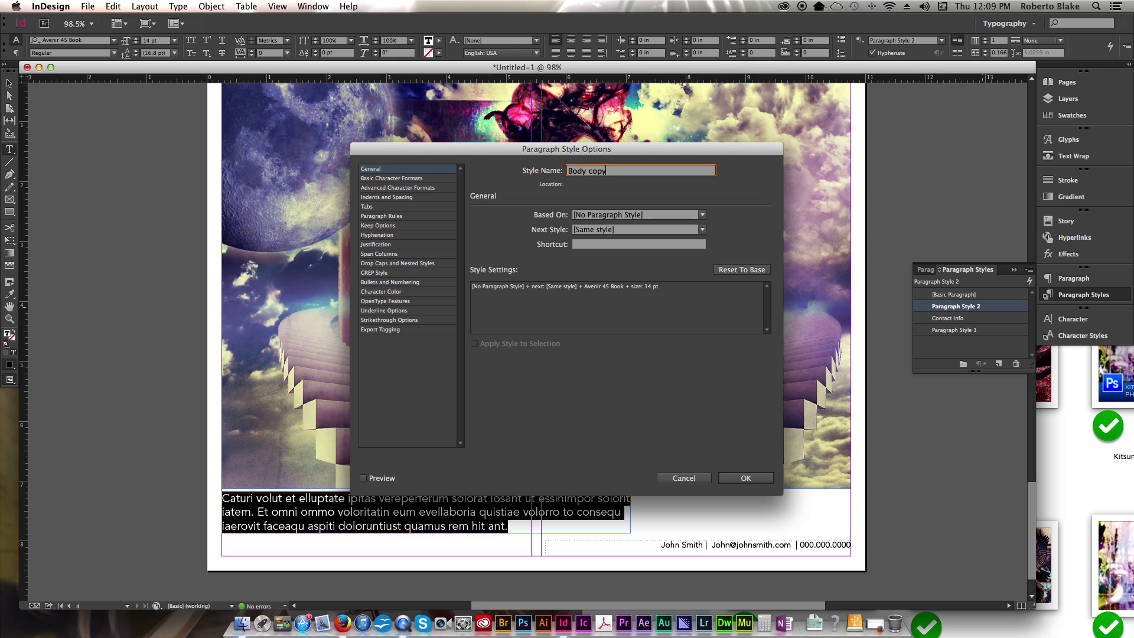
{"action": "key", "text": "Return"}
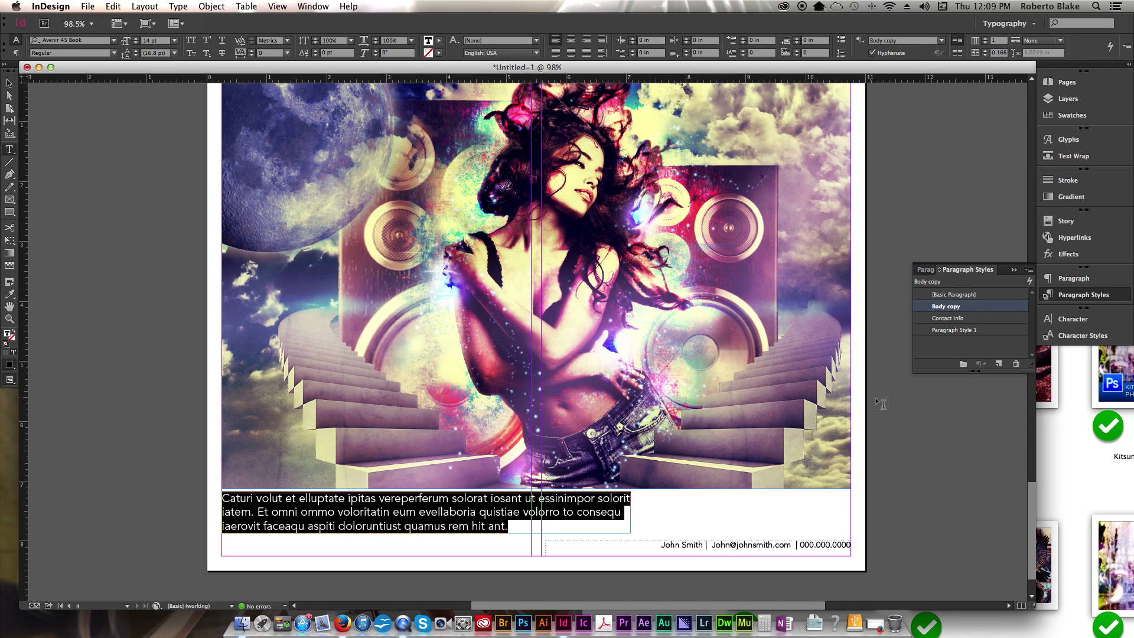
{"action": "left_click", "coordinate": [10, 82]}
{"action": "left_click", "coordinate": [109, 131]}
{"action": "scroll", "coordinate": [114, 138], "scroll_direction": "down", "scroll_amount": 2}
{"action": "scroll", "coordinate": [114, 139], "scroll_direction": "up", "scroll_amount": 3}
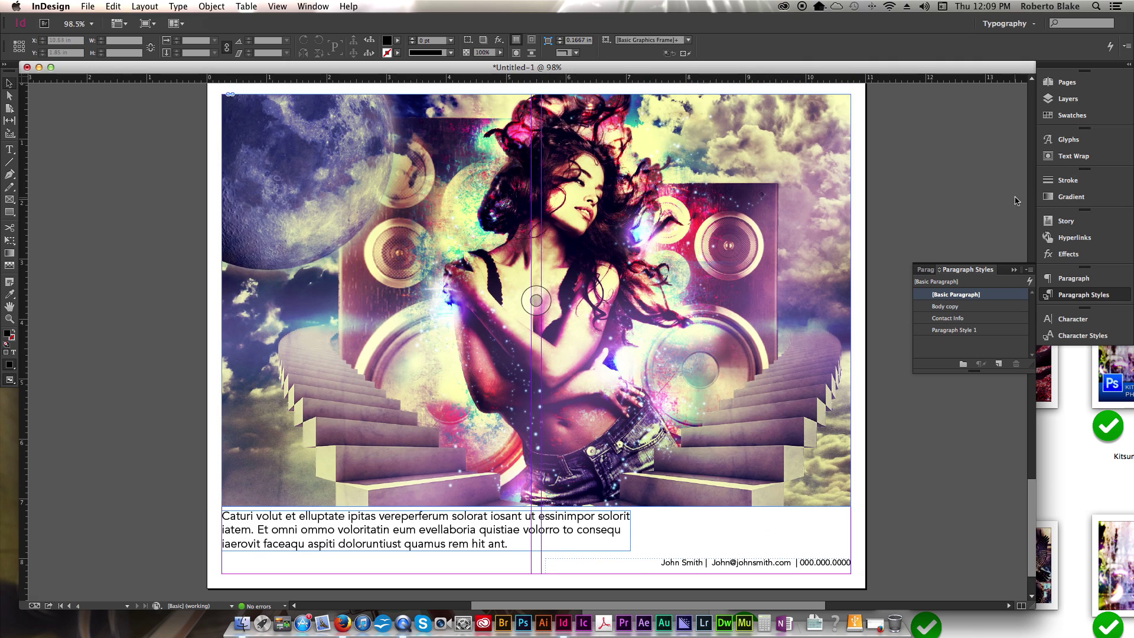
Step: Move the art page to second position and go to page 3
{"action": "left_click", "coordinate": [1067, 82]}
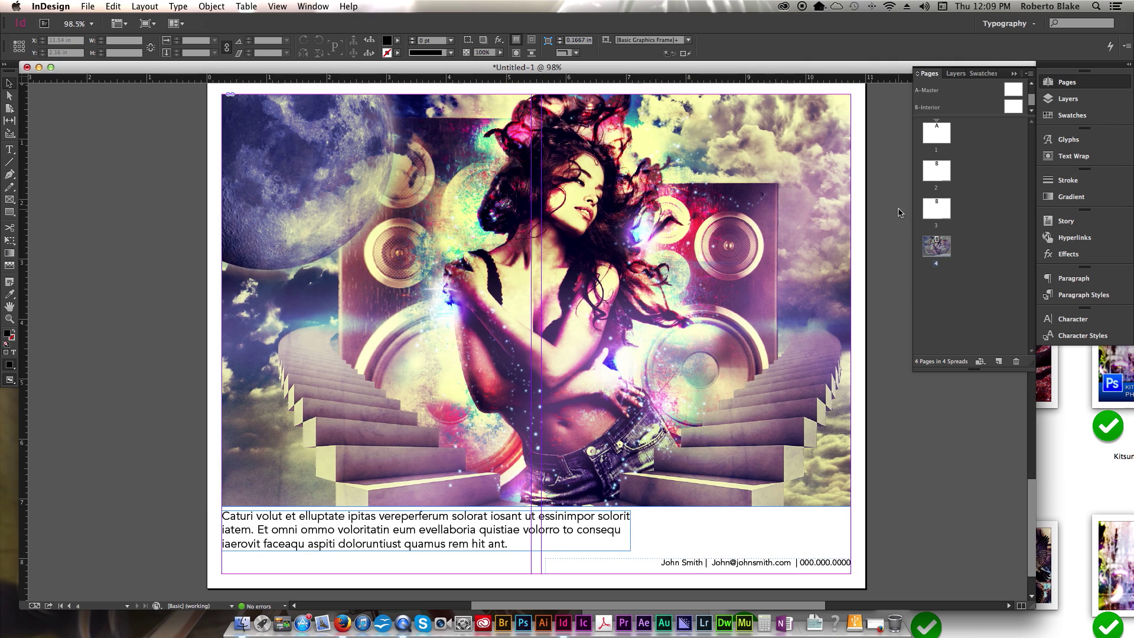
{"action": "left_click_drag", "start_coordinate": [945, 254], "coordinate": [937, 158]}
{"action": "double_click", "coordinate": [937, 211]}
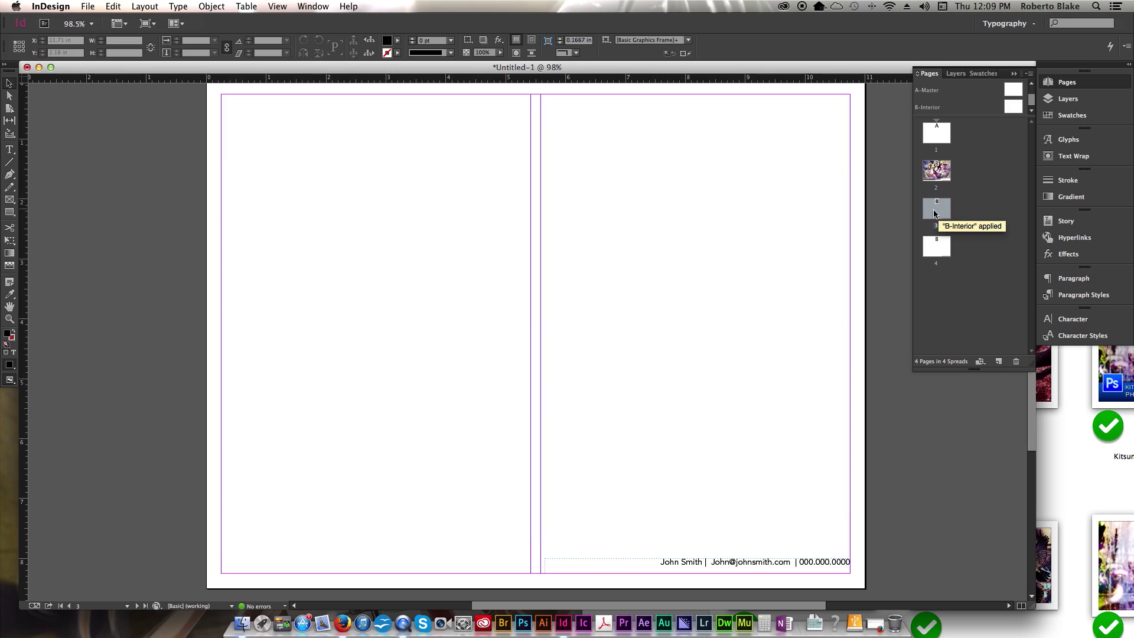
Step: Draw a left-side text frame on page 3 with Body copy placeholder text
{"action": "left_click", "coordinate": [9, 149]}
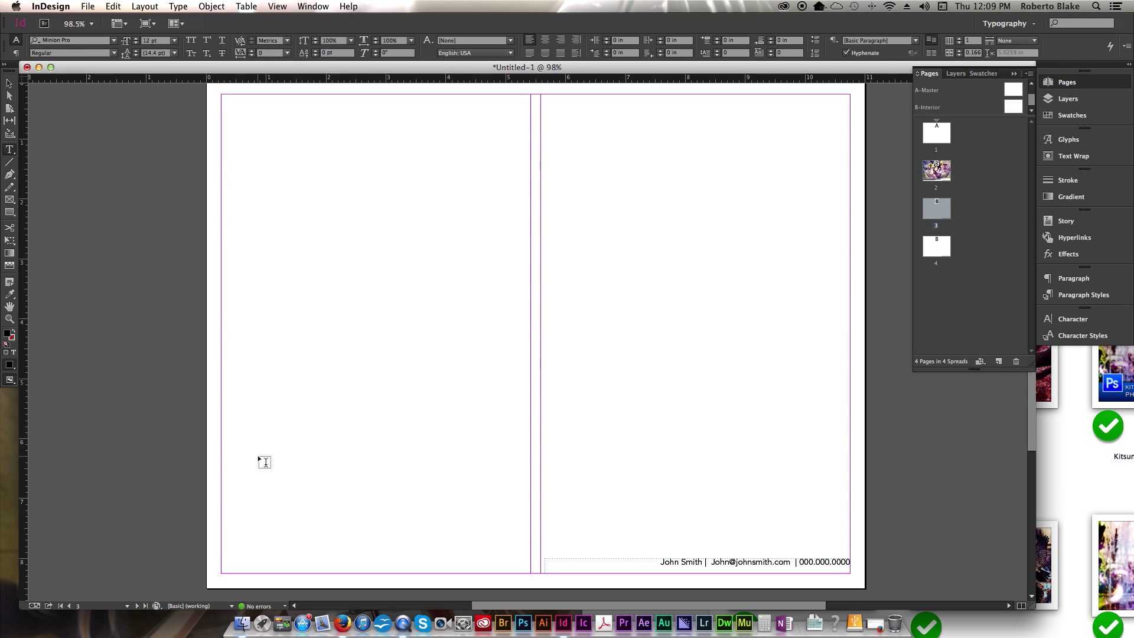
{"action": "left_click_drag", "start_coordinate": [230, 102], "coordinate": [422, 503]}
{"action": "left_click", "coordinate": [116, 8]}
{"action": "mouse_move", "coordinate": [178, 6]}
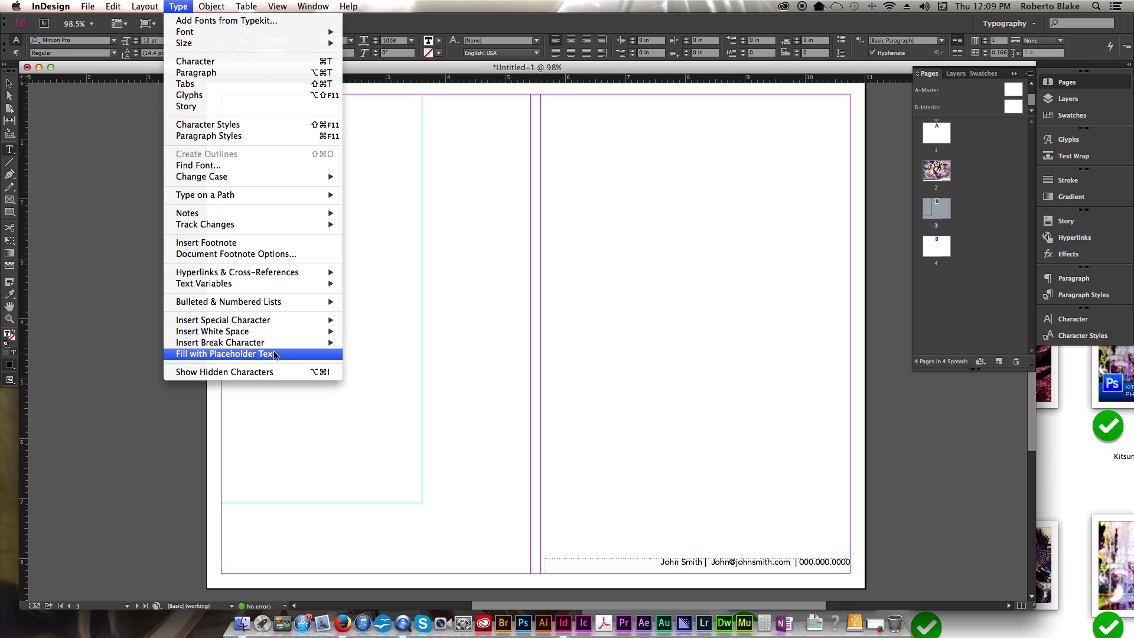
{"action": "left_click", "coordinate": [276, 355]}
{"action": "key", "text": "super+a"}
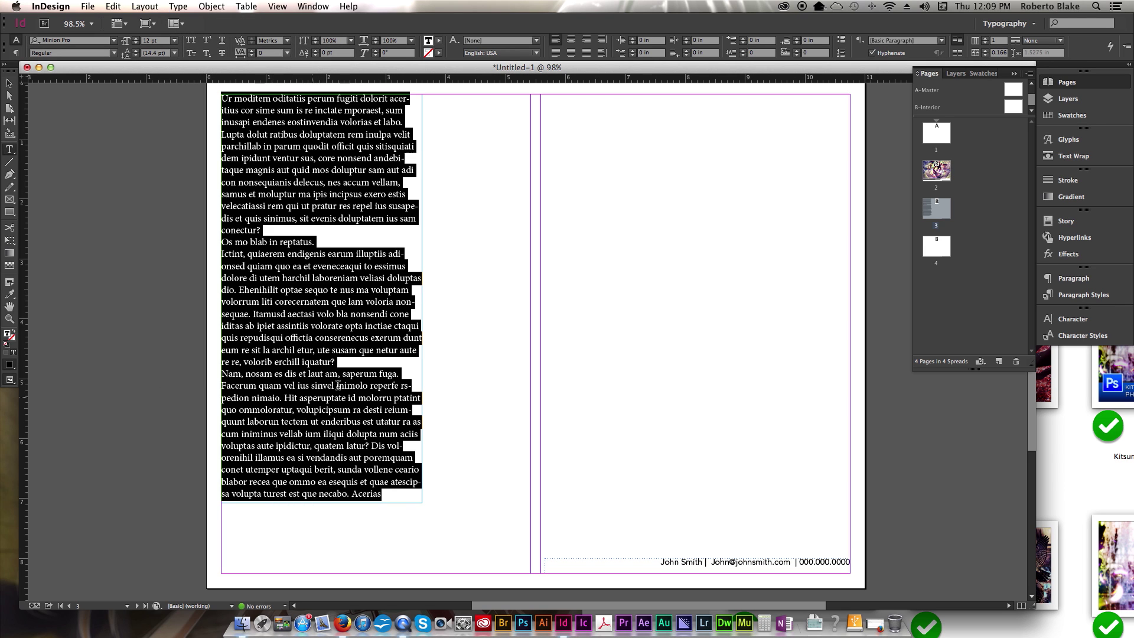
{"action": "left_click", "coordinate": [1084, 295]}
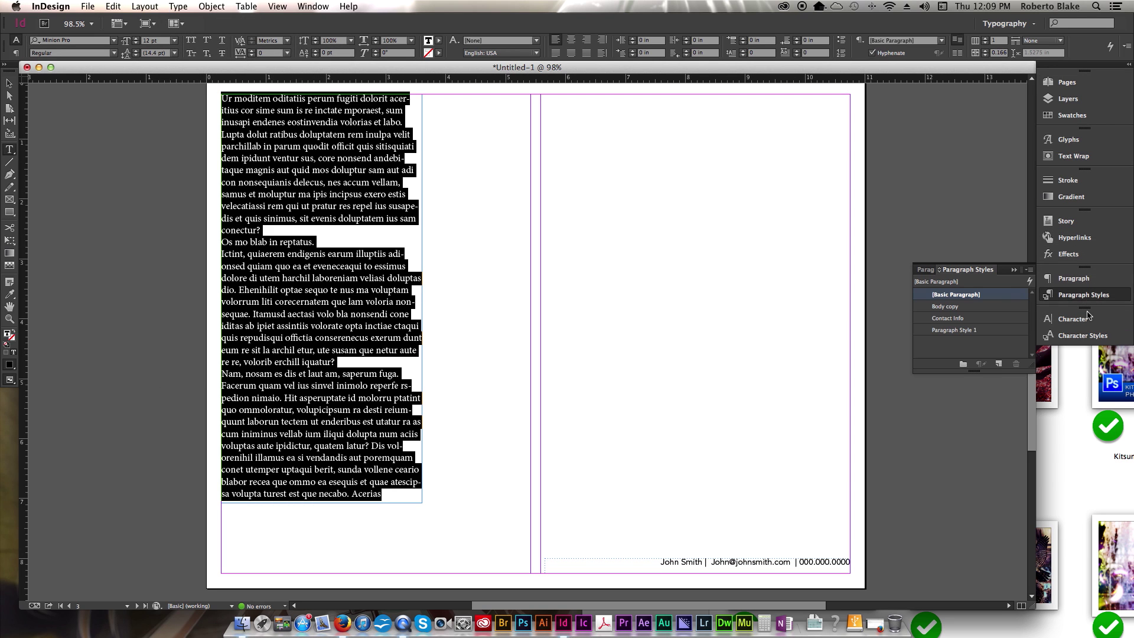
{"action": "left_click", "coordinate": [984, 306]}
Step: Delete surplus placeholder text so the column fits its frame
{"action": "left_click", "coordinate": [249, 352]}
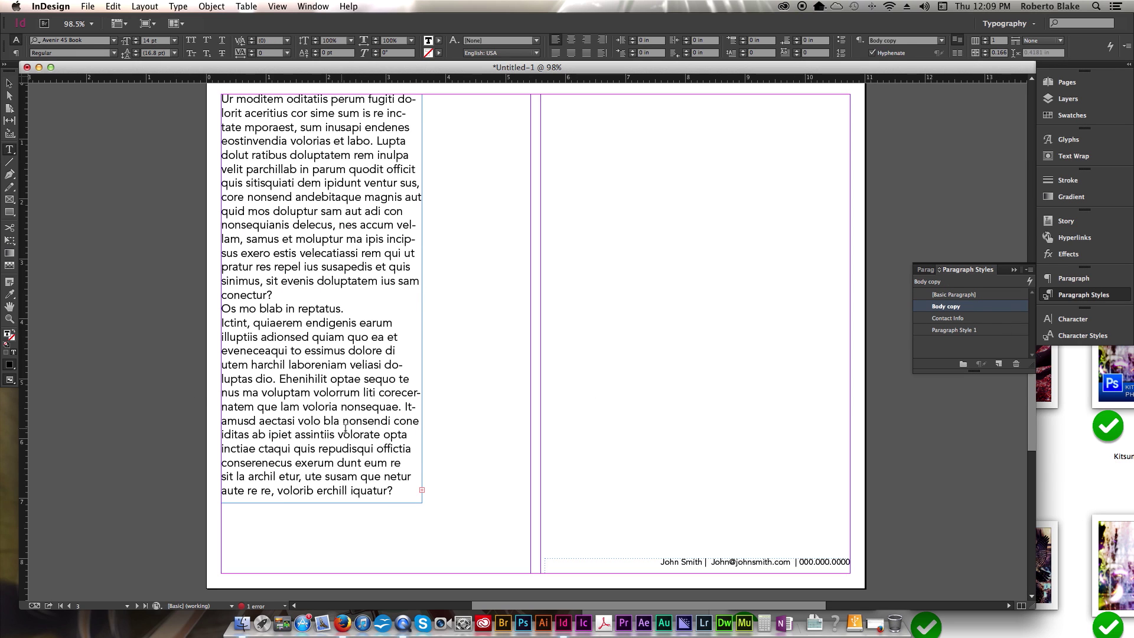
{"action": "left_click_drag", "start_coordinate": [384, 490], "coordinate": [174, 349]}
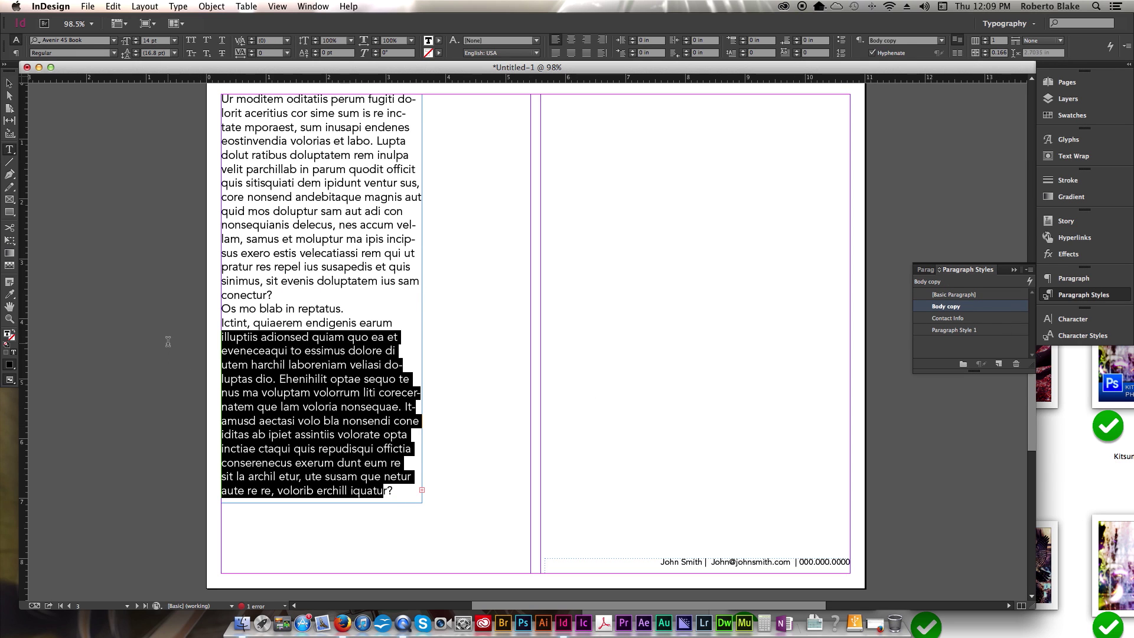
{"action": "key", "text": "BackSpace"}
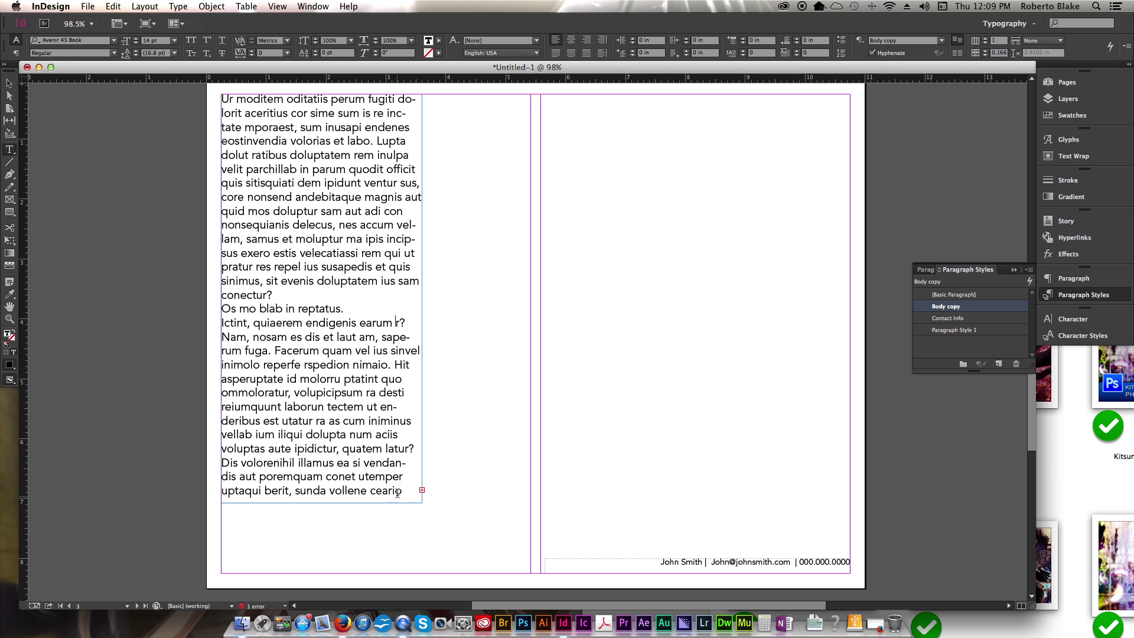
{"action": "left_click_drag", "start_coordinate": [400, 493], "coordinate": [186, 394]}
{"action": "key", "text": "BackSpace"}
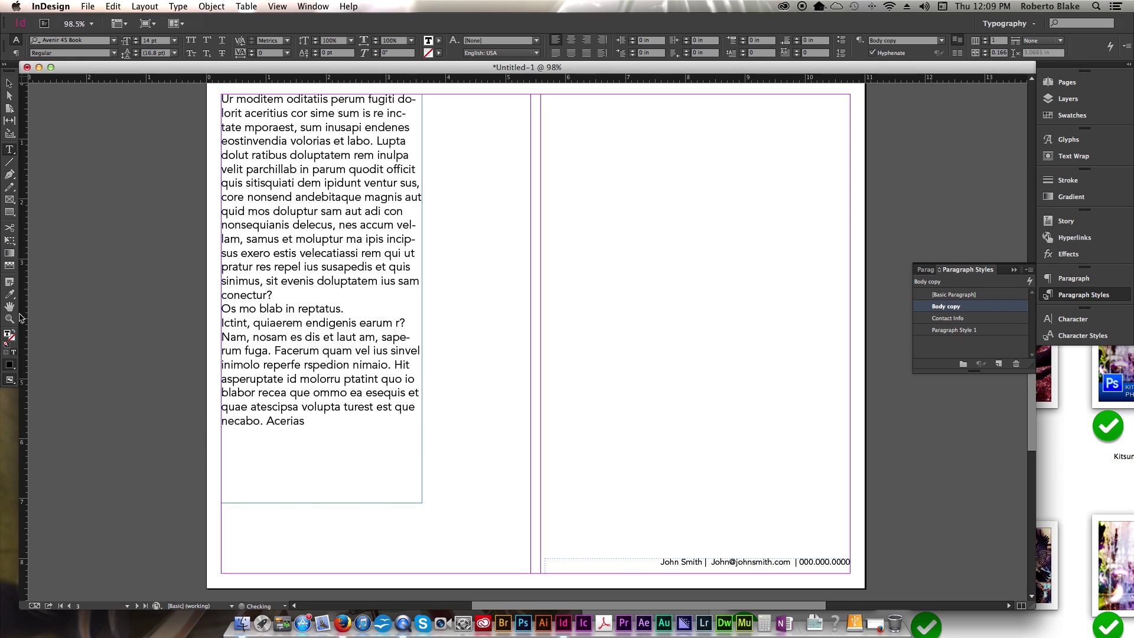
Step: Draw an empty rectangle frame across page 3's right side to the right margin
{"action": "left_click", "coordinate": [9, 83]}
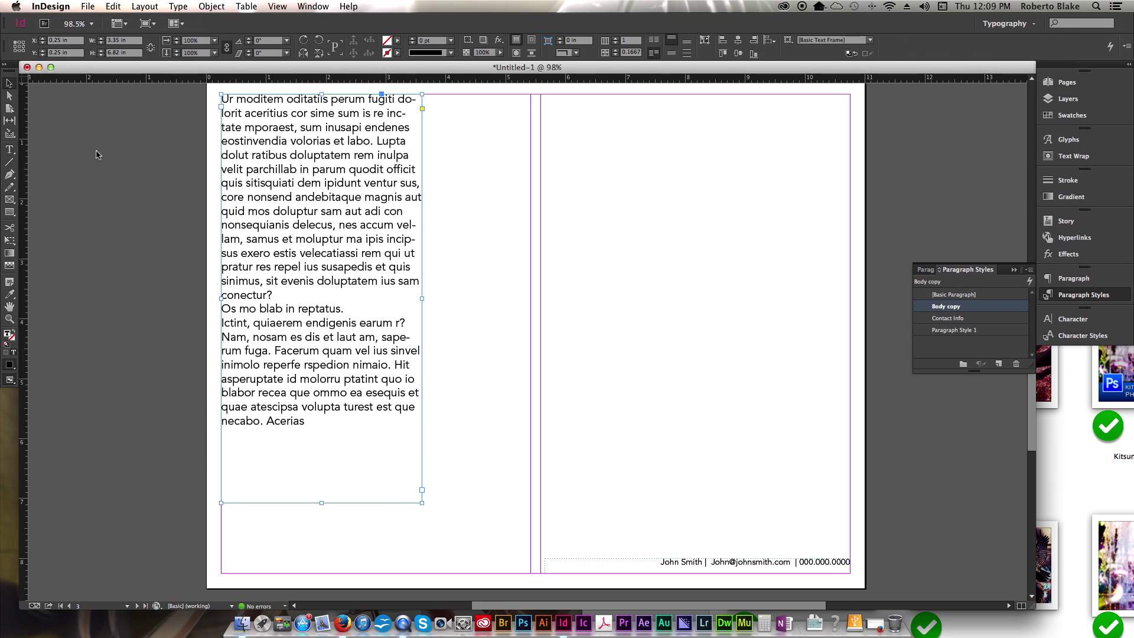
{"action": "left_click", "coordinate": [9, 200]}
{"action": "scroll", "coordinate": [509, 280], "scroll_direction": "up", "scroll_amount": 3}
{"action": "scroll", "coordinate": [464, 239], "scroll_direction": "up", "scroll_amount": 2}
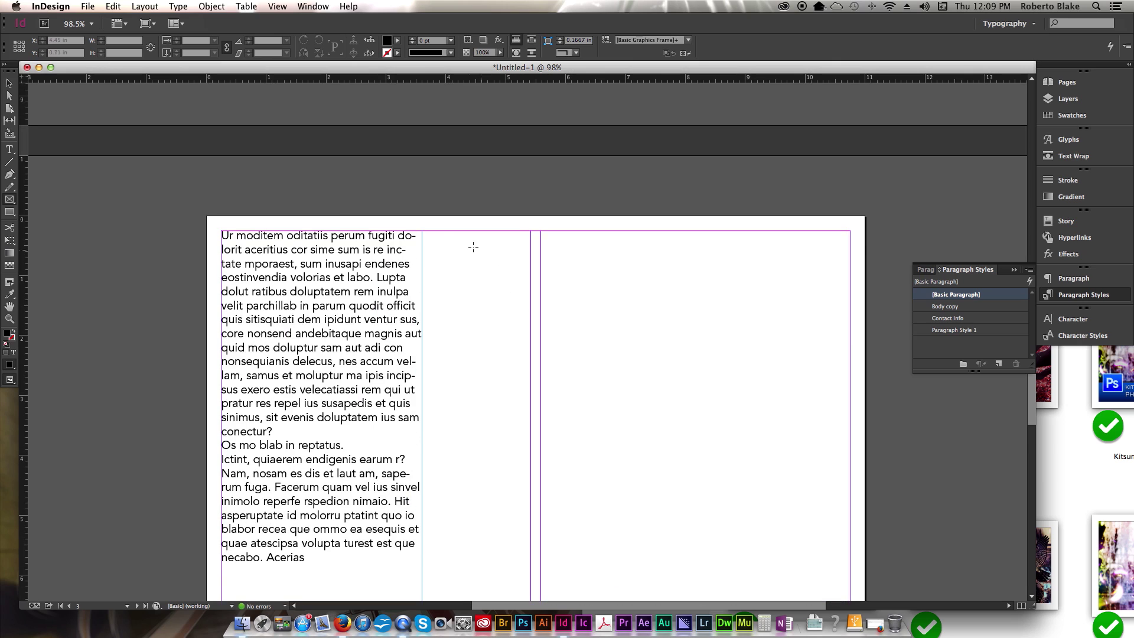
{"action": "scroll", "coordinate": [449, 235], "scroll_direction": "down", "scroll_amount": 3}
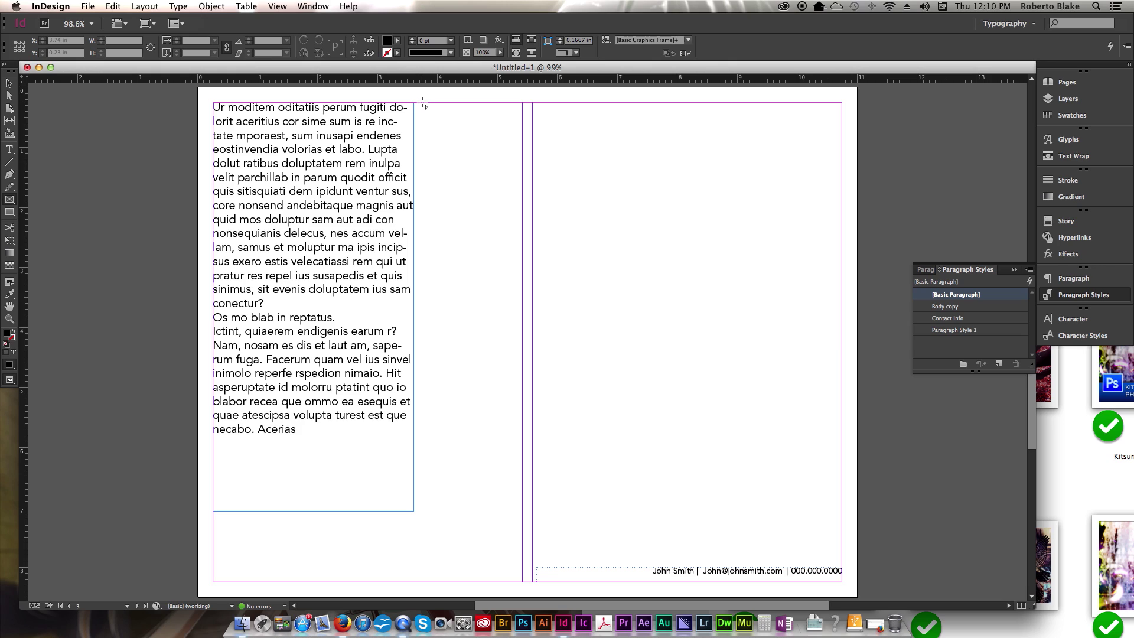
{"action": "left_click_drag", "start_coordinate": [423, 106], "coordinate": [835, 540]}
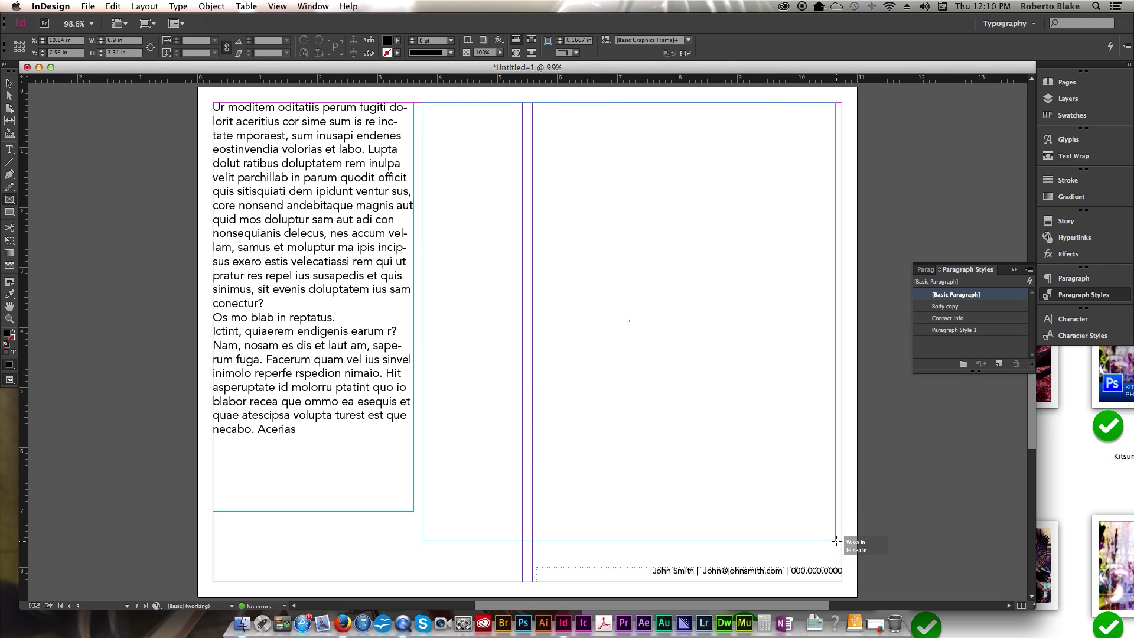
{"action": "left_click_drag", "start_coordinate": [836, 540], "coordinate": [844, 539]}
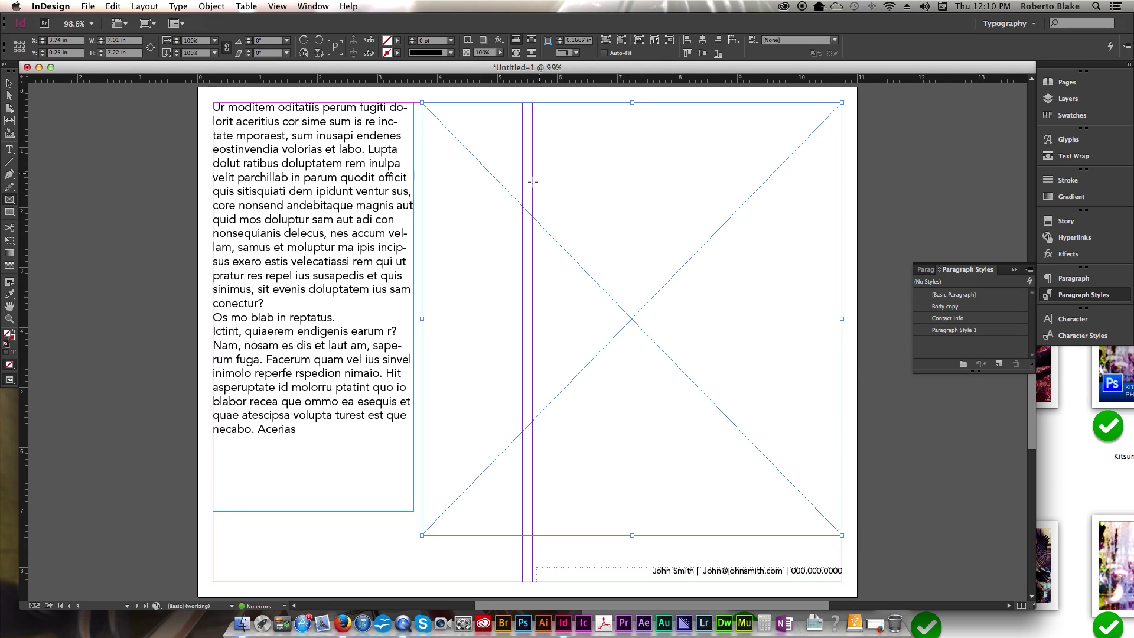
{"action": "scroll", "coordinate": [525, 528], "scroll_direction": "left", "scroll_amount": 1}
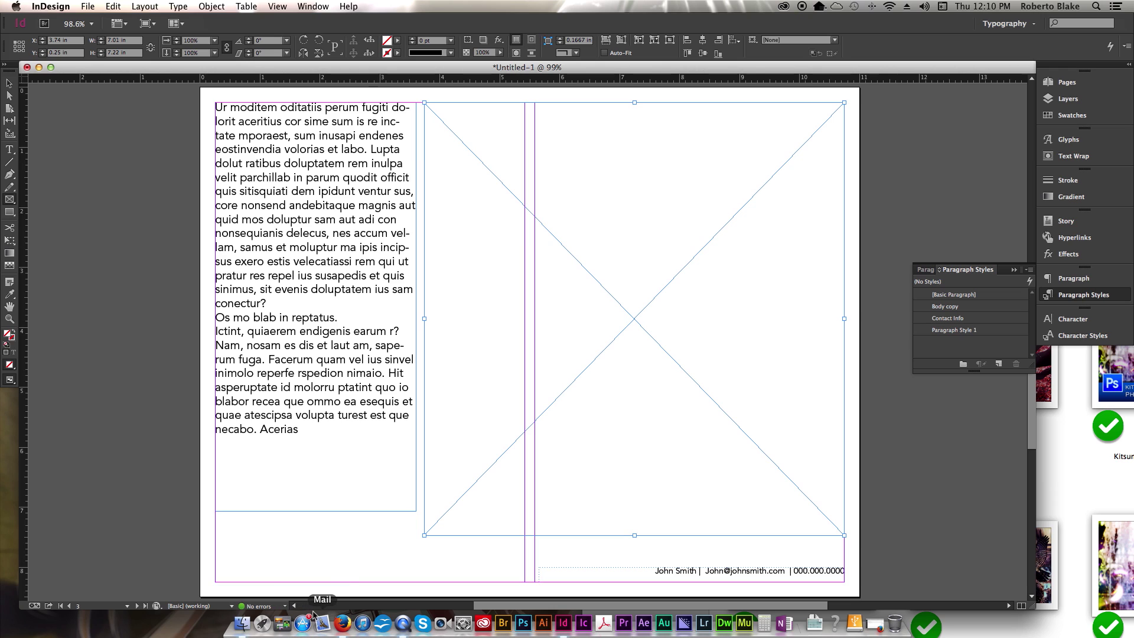
Step: Place Dark-Valkyrie from the 2013-Digital Art folder into page 3's empty frame
{"action": "left_click", "coordinate": [242, 624]}
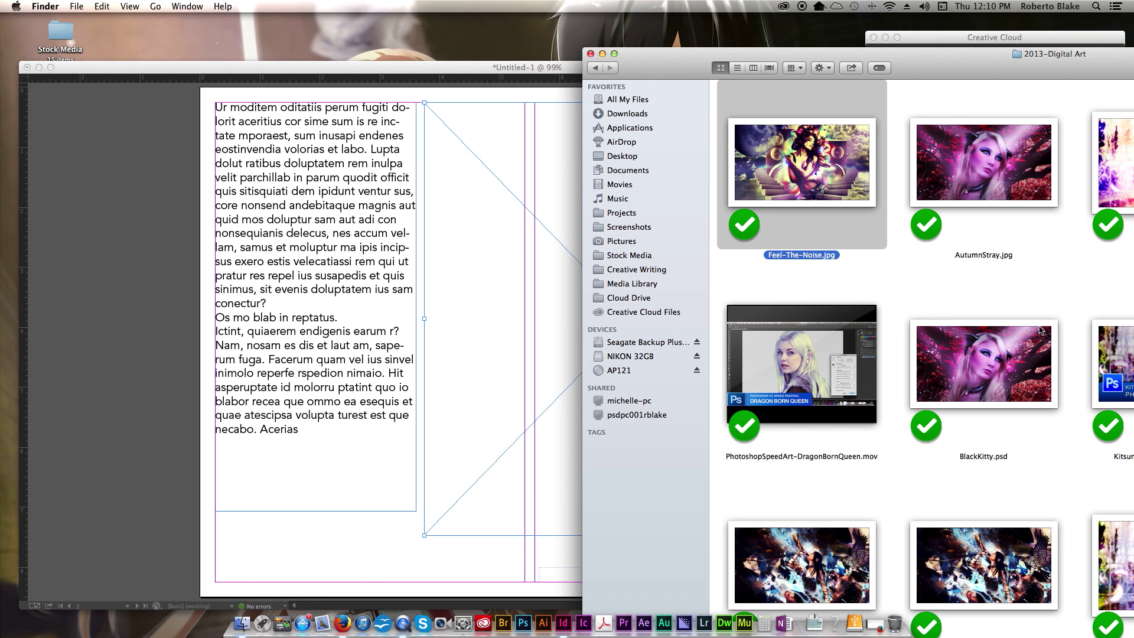
{"action": "scroll", "coordinate": [933, 311], "scroll_direction": "down", "scroll_amount": 3}
{"action": "scroll", "coordinate": [934, 310], "scroll_direction": "down", "scroll_amount": 1}
{"action": "scroll", "coordinate": [933, 309], "scroll_direction": "down", "scroll_amount": 5}
{"action": "scroll", "coordinate": [934, 308], "scroll_direction": "down", "scroll_amount": 1}
{"action": "scroll", "coordinate": [934, 309], "scroll_direction": "down", "scroll_amount": 3}
{"action": "scroll", "coordinate": [934, 309], "scroll_direction": "down", "scroll_amount": 1}
{"action": "scroll", "coordinate": [934, 310], "scroll_direction": "down", "scroll_amount": 1}
{"action": "scroll", "coordinate": [934, 309], "scroll_direction": "down", "scroll_amount": 4}
{"action": "scroll", "coordinate": [934, 309], "scroll_direction": "down", "scroll_amount": 7}
{"action": "scroll", "coordinate": [933, 309], "scroll_direction": "down", "scroll_amount": 5}
{"action": "scroll", "coordinate": [934, 308], "scroll_direction": "down", "scroll_amount": 1}
{"action": "scroll", "coordinate": [935, 308], "scroll_direction": "down", "scroll_amount": 3}
{"action": "scroll", "coordinate": [934, 308], "scroll_direction": "down", "scroll_amount": 3}
{"action": "scroll", "coordinate": [935, 309], "scroll_direction": "down", "scroll_amount": 1}
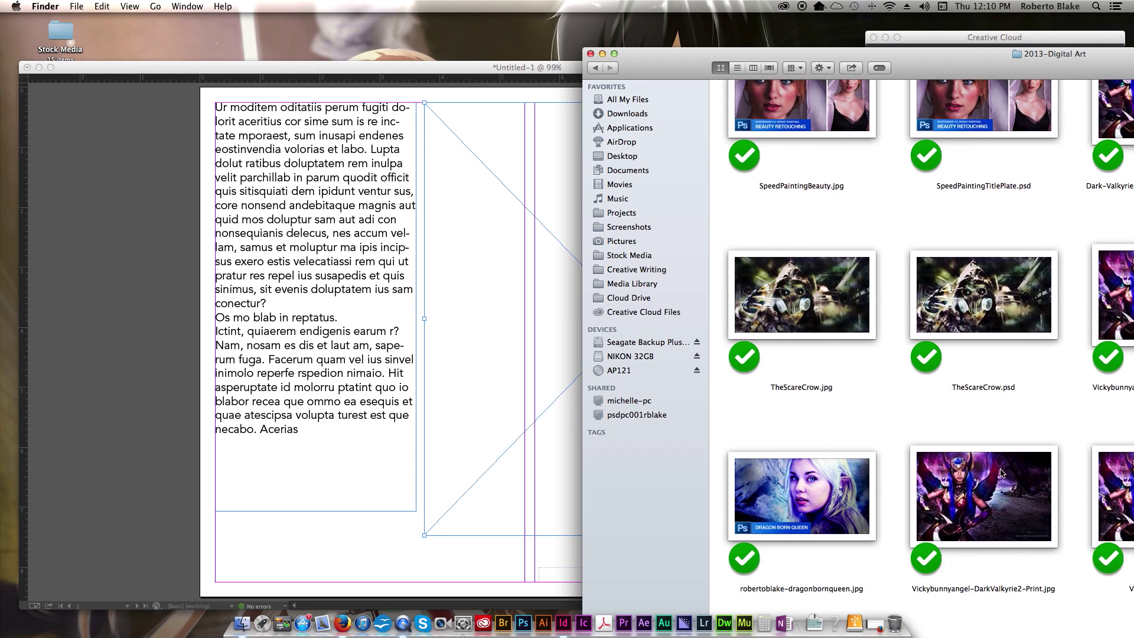
{"action": "scroll", "coordinate": [980, 457], "scroll_direction": "down", "scroll_amount": 3}
{"action": "scroll", "coordinate": [970, 461], "scroll_direction": "down", "scroll_amount": 1}
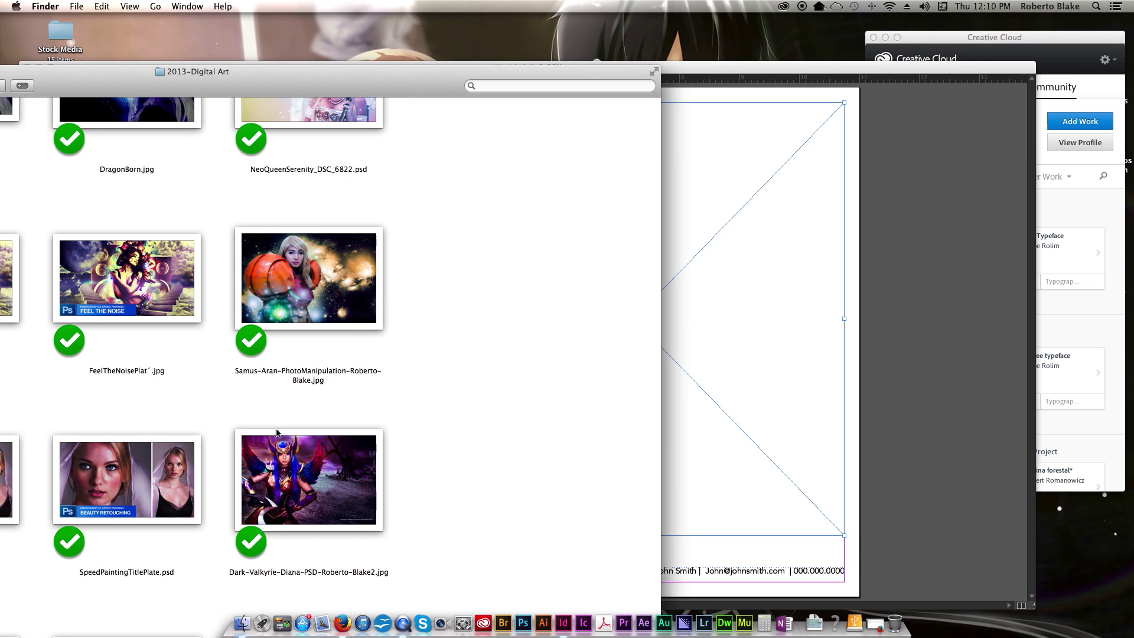
{"action": "left_click_drag", "start_coordinate": [278, 433], "coordinate": [772, 324]}
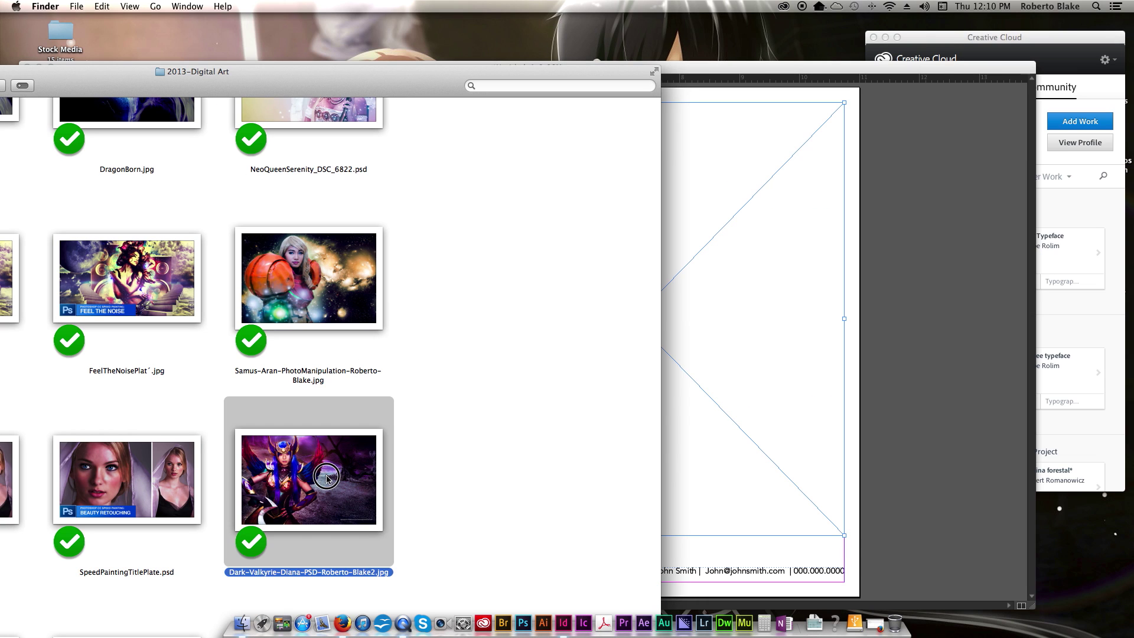
{"action": "left_click", "coordinate": [771, 325]}
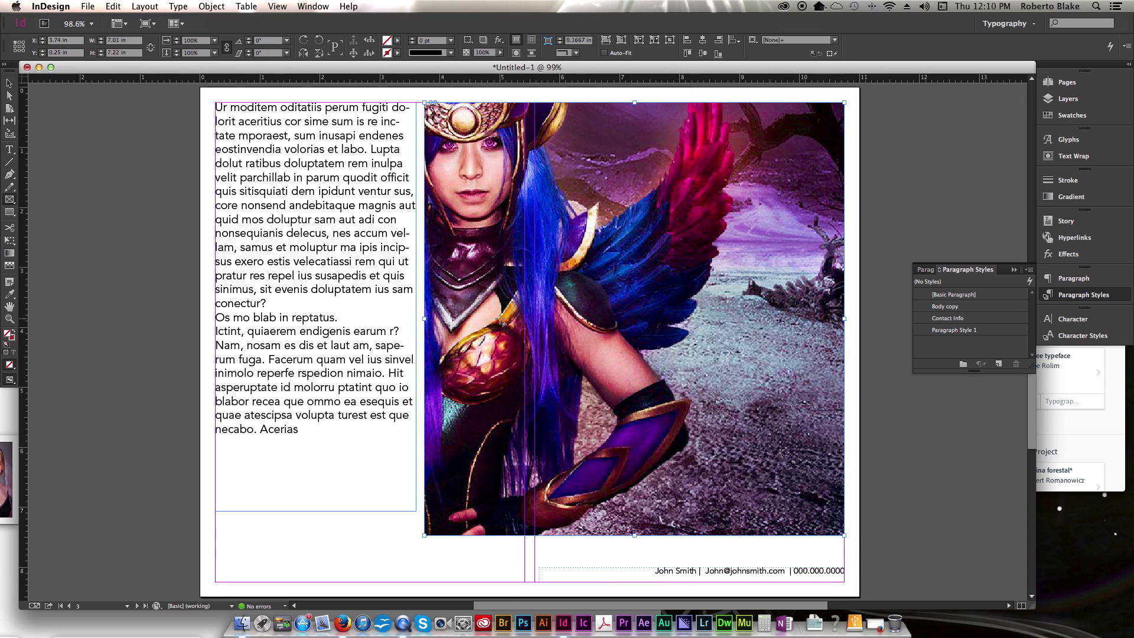
Step: Scale down and reposition the warrior image so the full winged figure shows
{"action": "key", "text": "a"}
{"action": "mouse_move", "coordinate": [579, 294]}
{"action": "left_mouse_down"}
{"action": "mouse_move", "coordinate": [680, 310]}
{"action": "mouse_move", "coordinate": [700, 288]}
{"action": "left_mouse_up"}
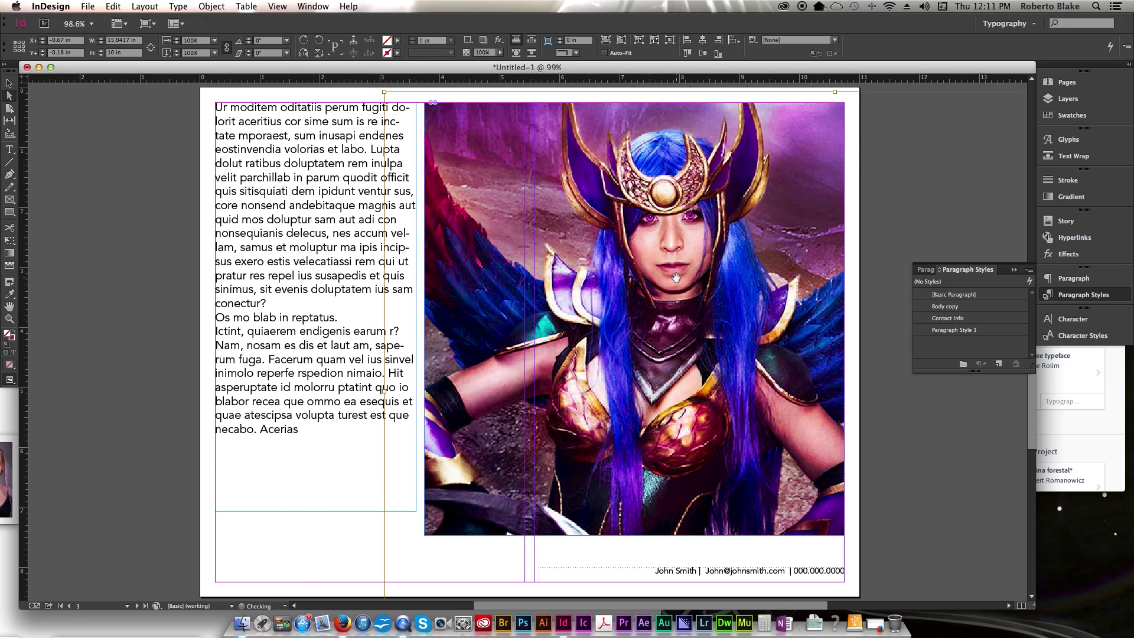
{"action": "left_click_drag", "start_coordinate": [604, 262], "coordinate": [663, 276]}
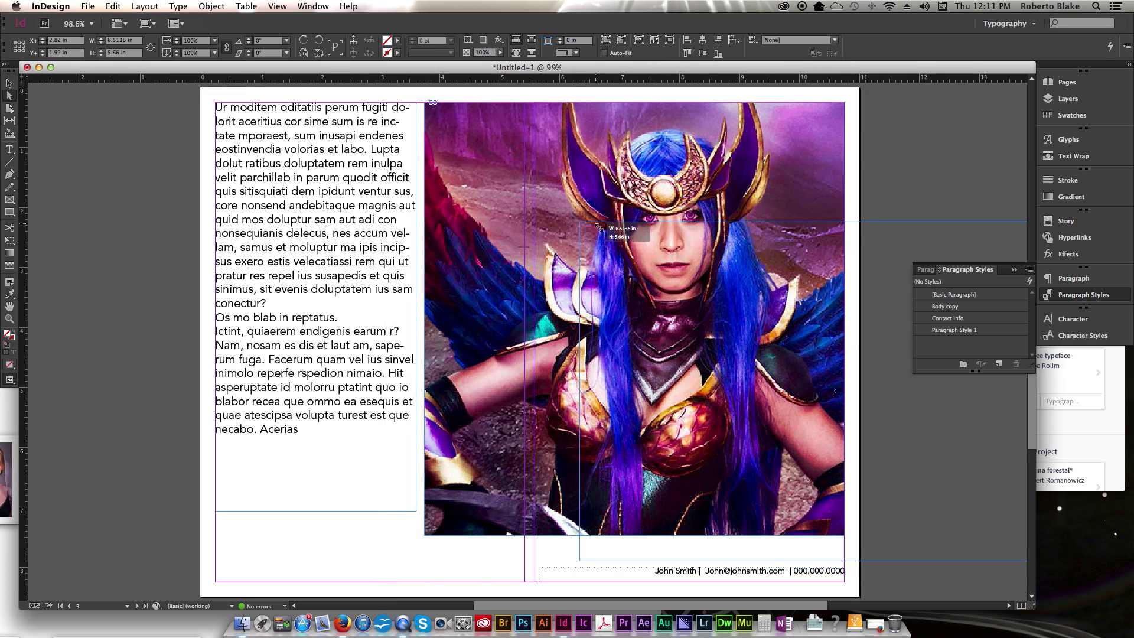
{"action": "mouse_move", "coordinate": [684, 530]}
{"action": "left_mouse_down"}
{"action": "mouse_move", "coordinate": [627, 255]}
{"action": "mouse_move", "coordinate": [643, 320]}
{"action": "mouse_move", "coordinate": [660, 330]}
{"action": "left_mouse_up"}
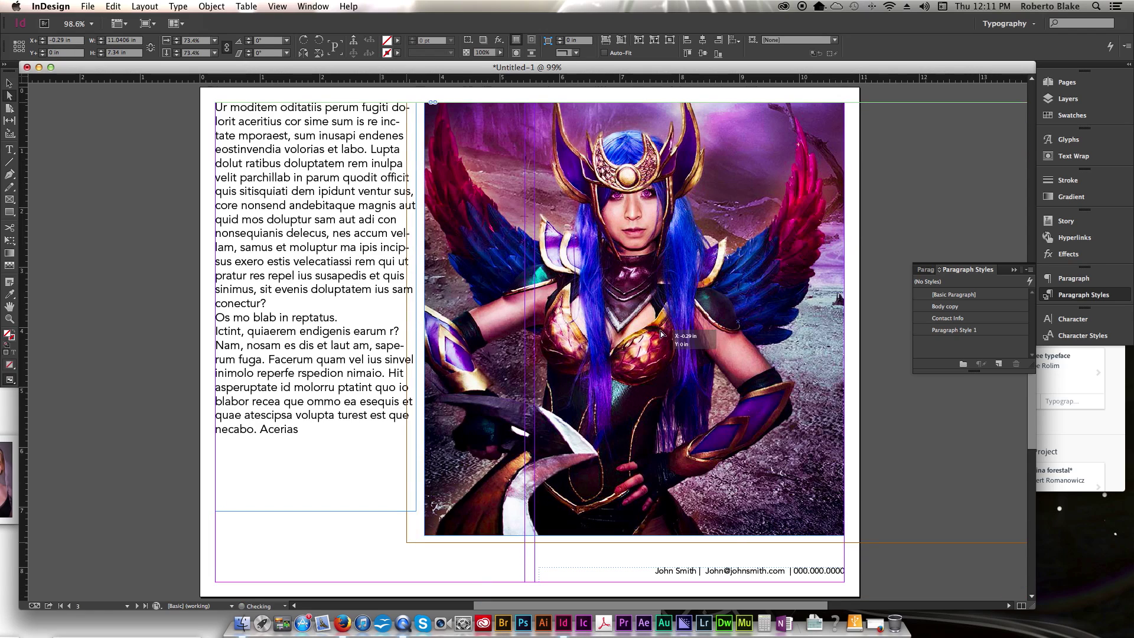
{"action": "left_click_drag", "start_coordinate": [660, 330], "coordinate": [669, 330]}
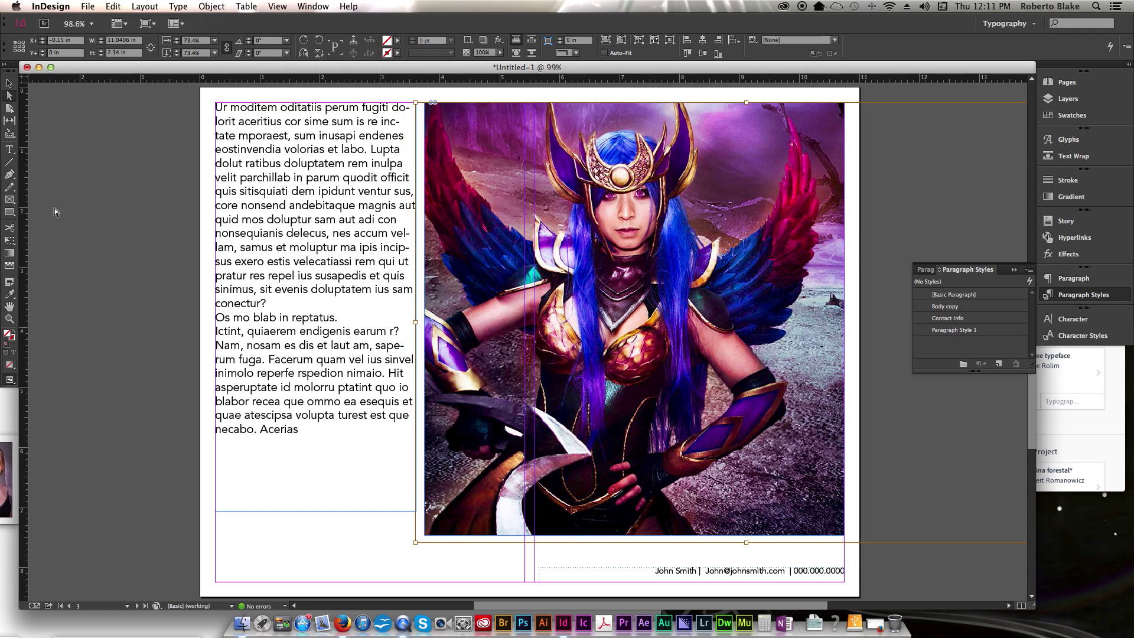
{"action": "left_click", "coordinate": [153, 213]}
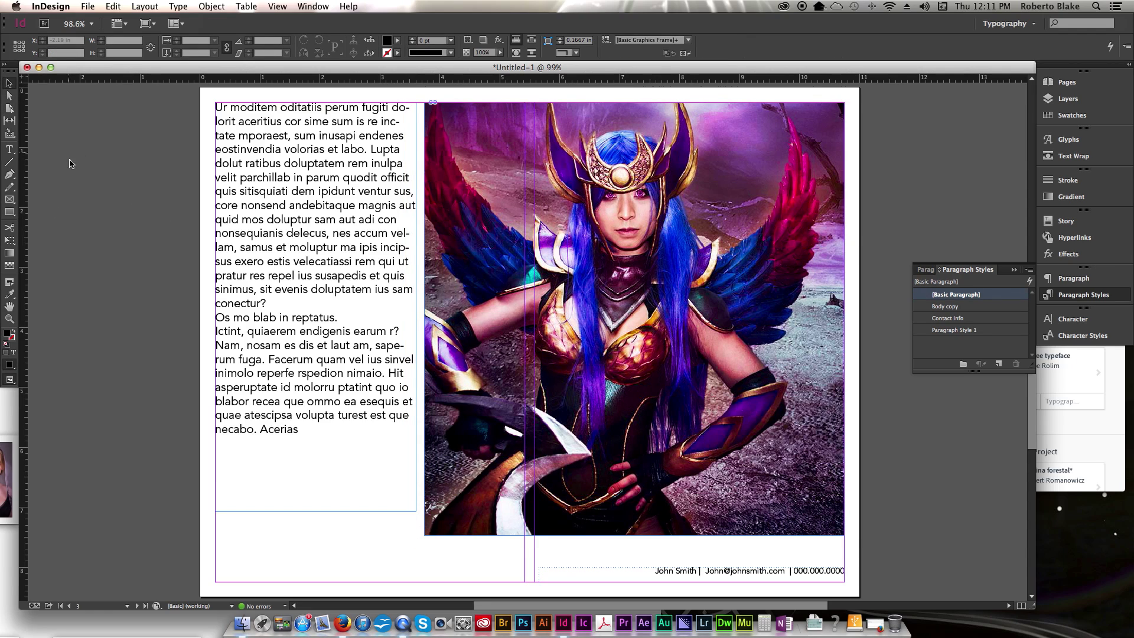
{"action": "scroll", "coordinate": [111, 291], "scroll_direction": "down", "scroll_amount": 2}
{"action": "scroll", "coordinate": [111, 290], "scroll_direction": "up", "scroll_amount": 1}
{"action": "scroll", "coordinate": [111, 290], "scroll_direction": "up", "scroll_amount": 3}
{"action": "scroll", "coordinate": [110, 291], "scroll_direction": "down", "scroll_amount": 2}
{"action": "scroll", "coordinate": [111, 290], "scroll_direction": "up", "scroll_amount": 1}
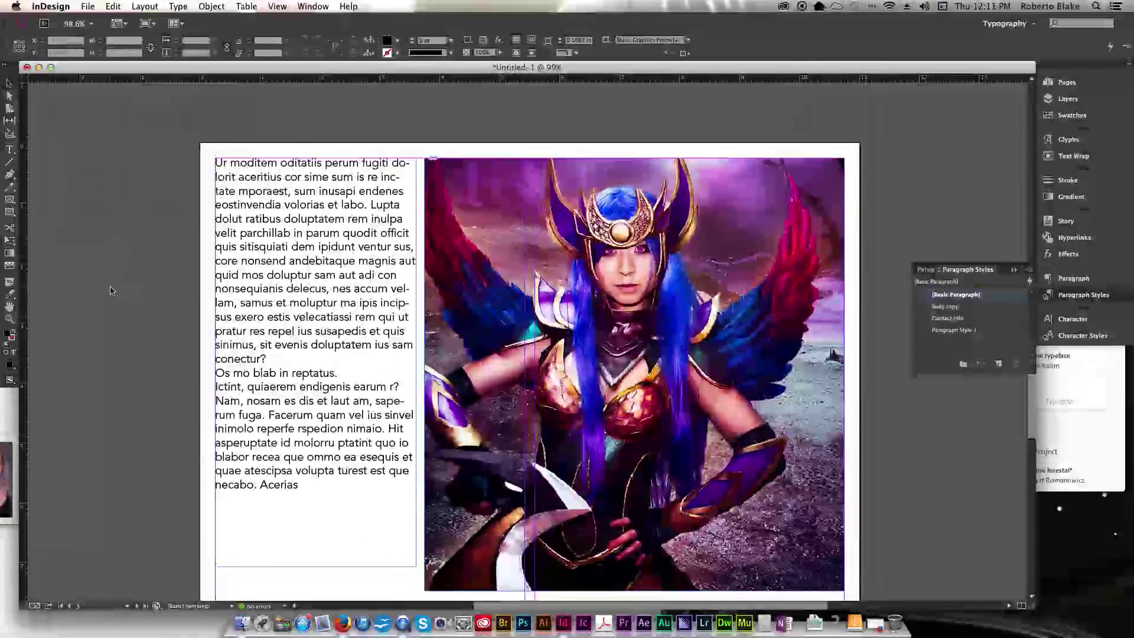
{"action": "scroll", "coordinate": [112, 291], "scroll_direction": "up", "scroll_amount": 3}
{"action": "scroll", "coordinate": [140, 303], "scroll_direction": "up", "scroll_amount": 1}
{"action": "scroll", "coordinate": [140, 304], "scroll_direction": "down", "scroll_amount": 5}
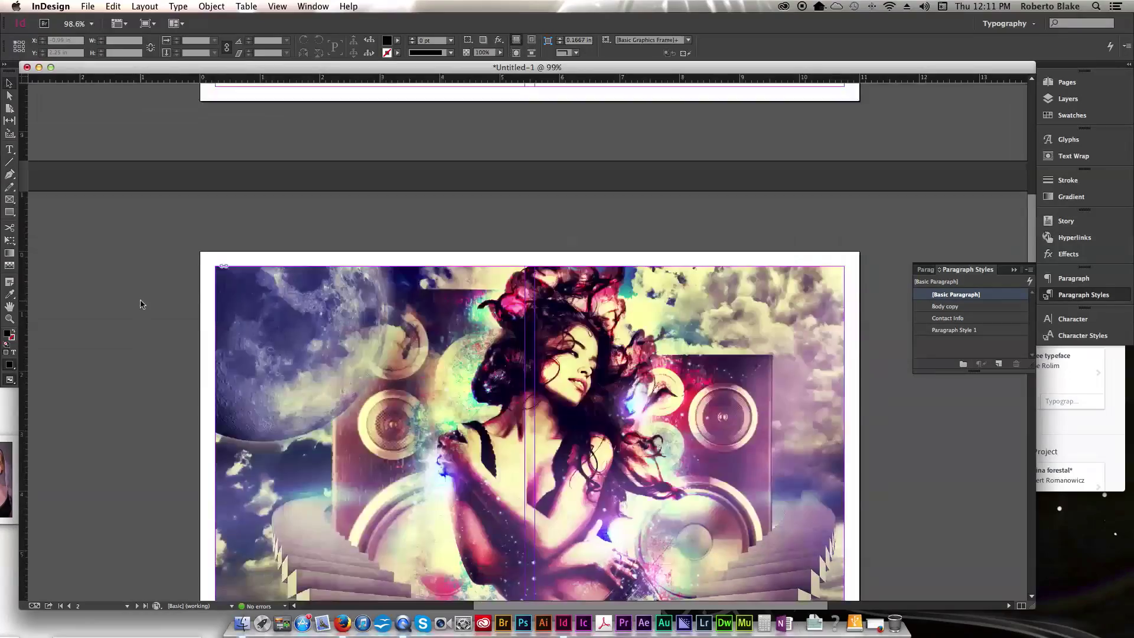
{"action": "scroll", "coordinate": [140, 304], "scroll_direction": "up", "scroll_amount": 2}
{"action": "scroll", "coordinate": [141, 303], "scroll_direction": "down", "scroll_amount": 5}
{"action": "scroll", "coordinate": [140, 304], "scroll_direction": "down", "scroll_amount": 4}
{"action": "scroll", "coordinate": [140, 304], "scroll_direction": "up", "scroll_amount": 1}
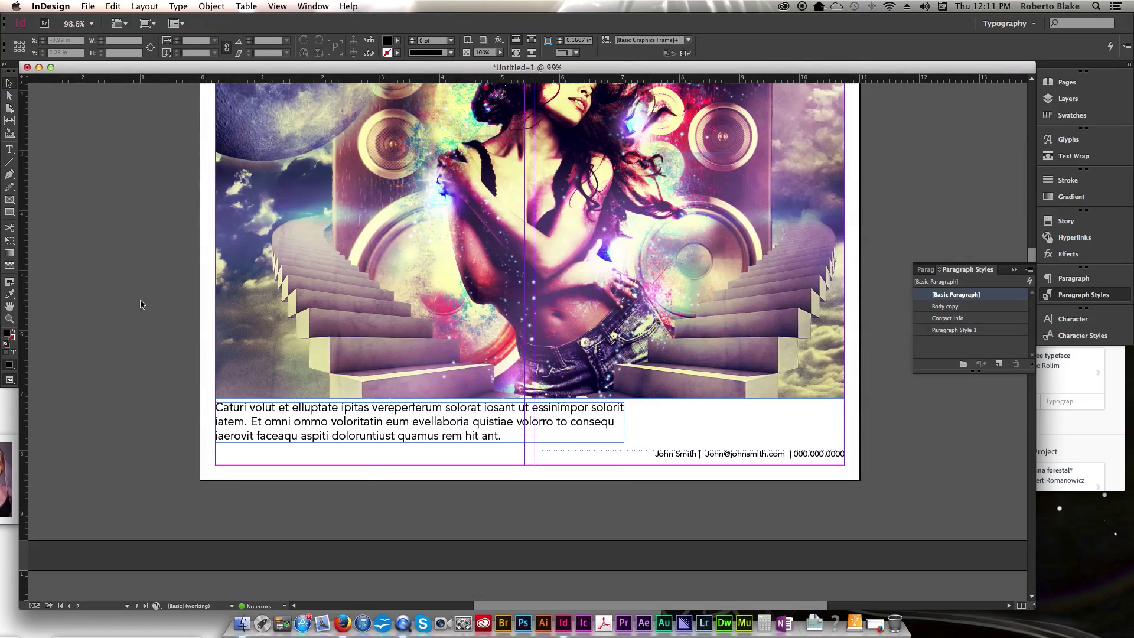
{"action": "scroll", "coordinate": [140, 304], "scroll_direction": "up", "scroll_amount": 4}
Step: Show the Pages panel and jump to the blank page 1
{"action": "left_click", "coordinate": [1067, 82]}
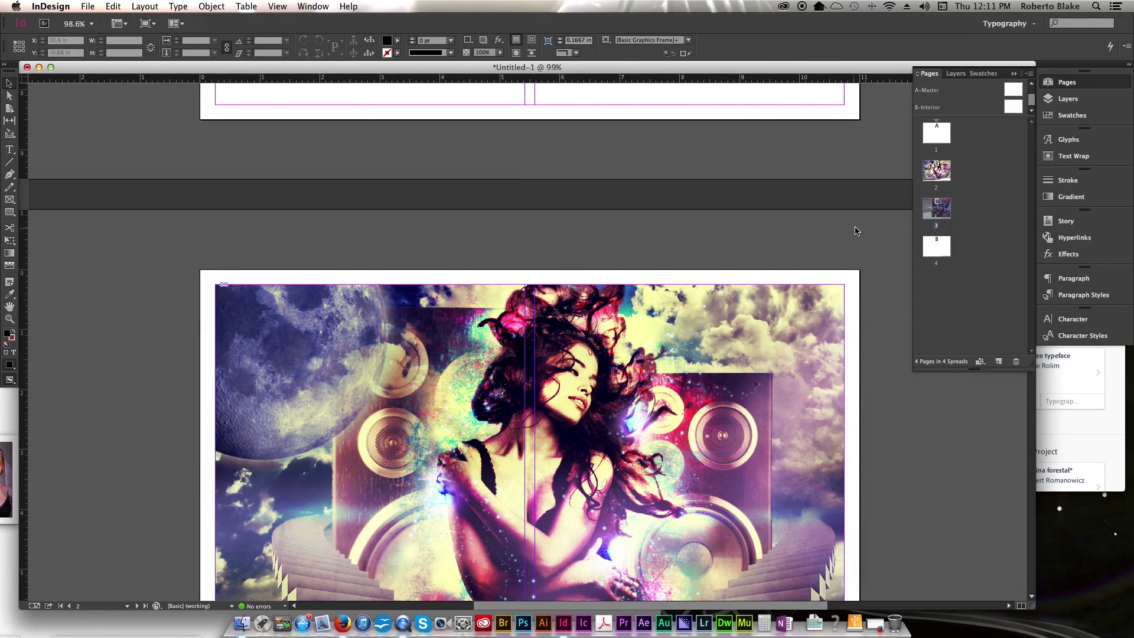
{"action": "scroll", "coordinate": [742, 238], "scroll_direction": "down", "scroll_amount": 1}
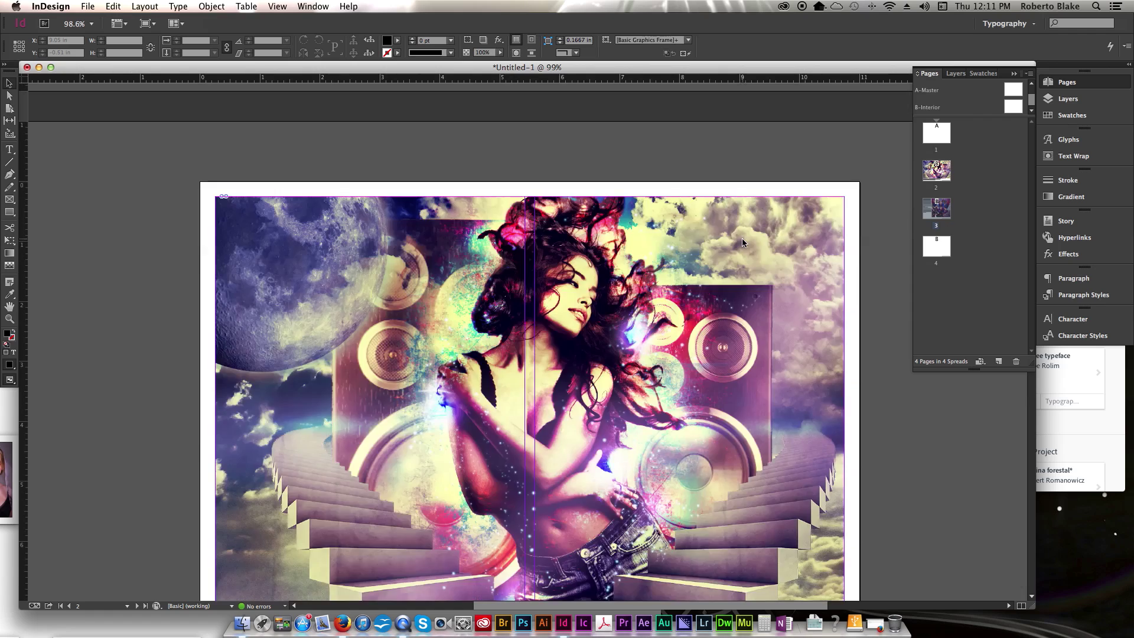
{"action": "scroll", "coordinate": [742, 238], "scroll_direction": "down", "scroll_amount": 5}
{"action": "scroll", "coordinate": [741, 238], "scroll_direction": "down", "scroll_amount": 2}
{"action": "scroll", "coordinate": [743, 242], "scroll_direction": "down", "scroll_amount": 1}
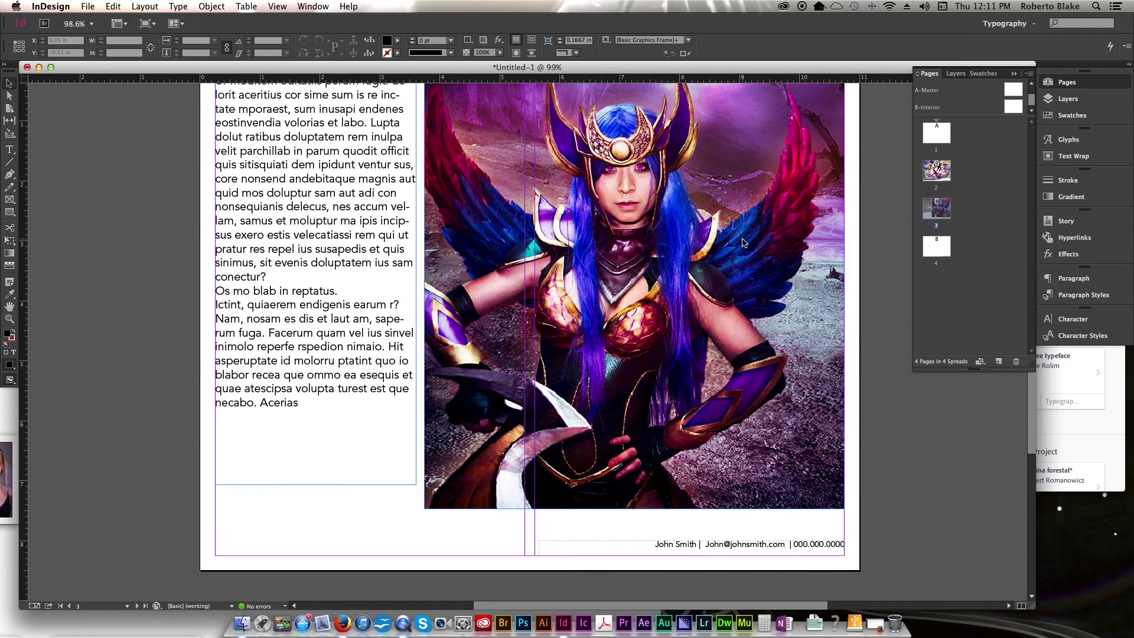
{"action": "scroll", "coordinate": [742, 242], "scroll_direction": "up", "scroll_amount": 5}
{"action": "scroll", "coordinate": [742, 242], "scroll_direction": "down", "scroll_amount": 6}
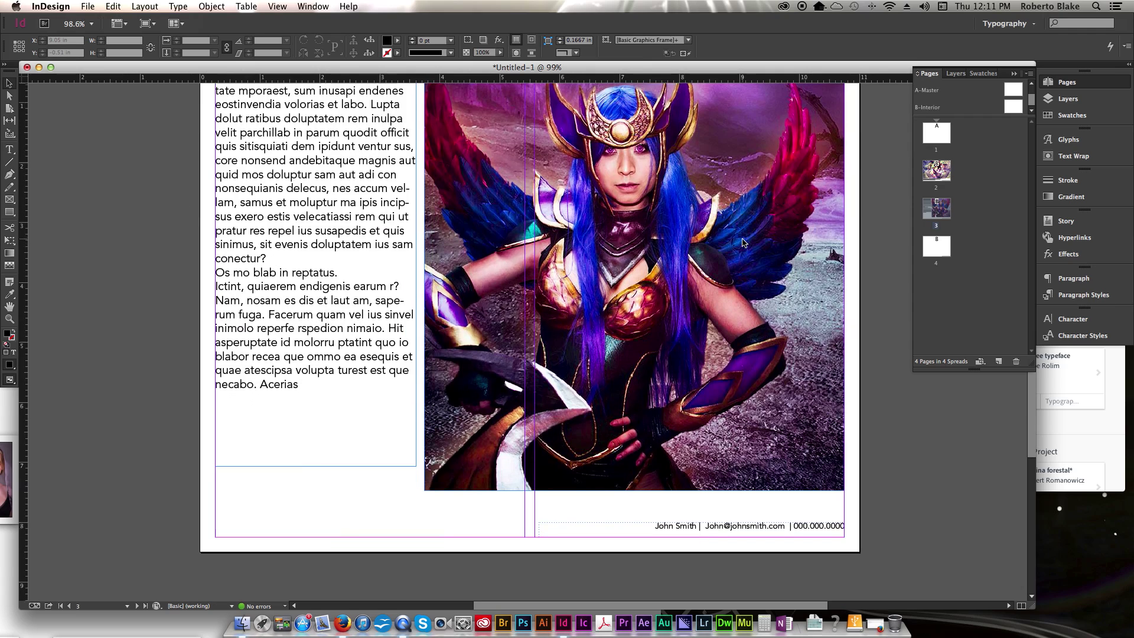
{"action": "scroll", "coordinate": [743, 242], "scroll_direction": "down", "scroll_amount": 1}
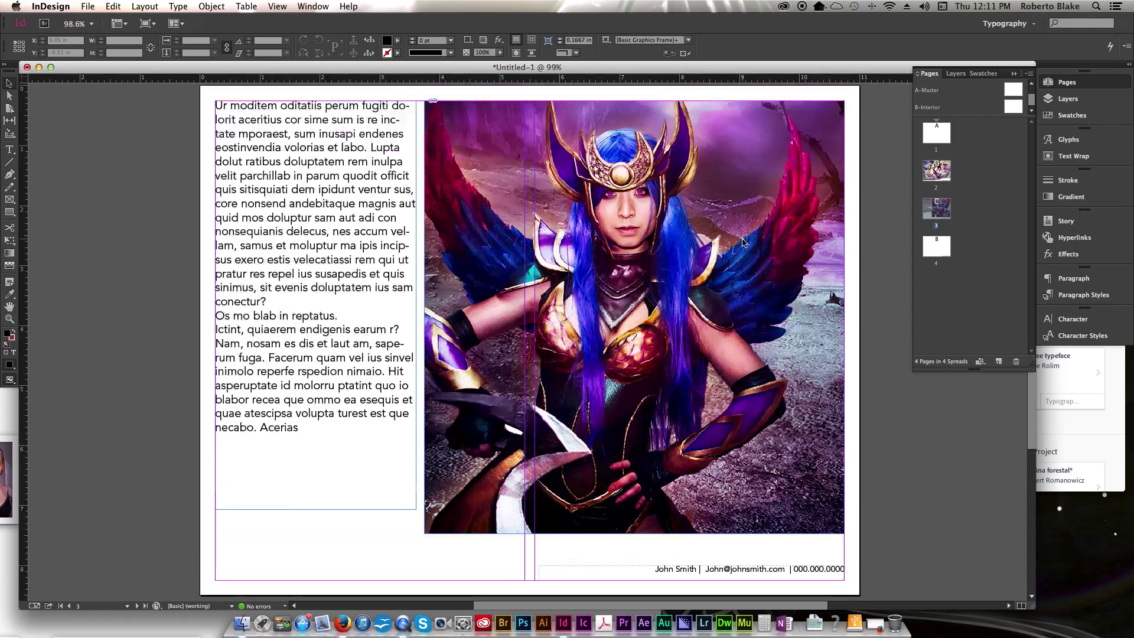
{"action": "scroll", "coordinate": [743, 241], "scroll_direction": "up", "scroll_amount": 2}
{"action": "scroll", "coordinate": [742, 242], "scroll_direction": "down", "scroll_amount": 4}
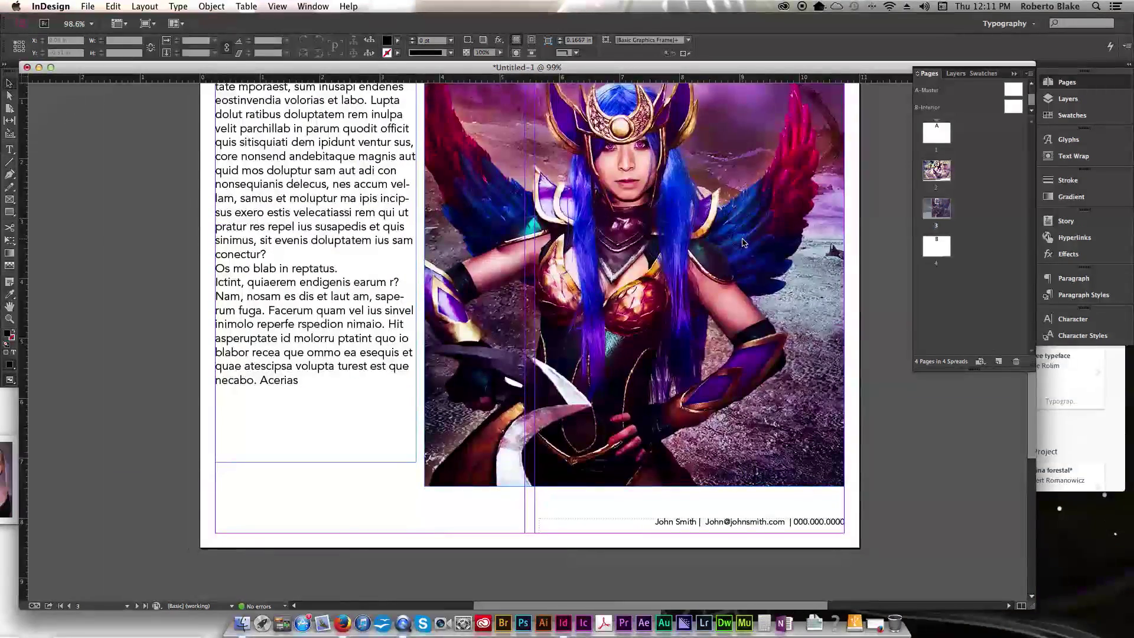
{"action": "scroll", "coordinate": [743, 241], "scroll_direction": "up", "scroll_amount": 1}
{"action": "scroll", "coordinate": [744, 242], "scroll_direction": "up", "scroll_amount": 5}
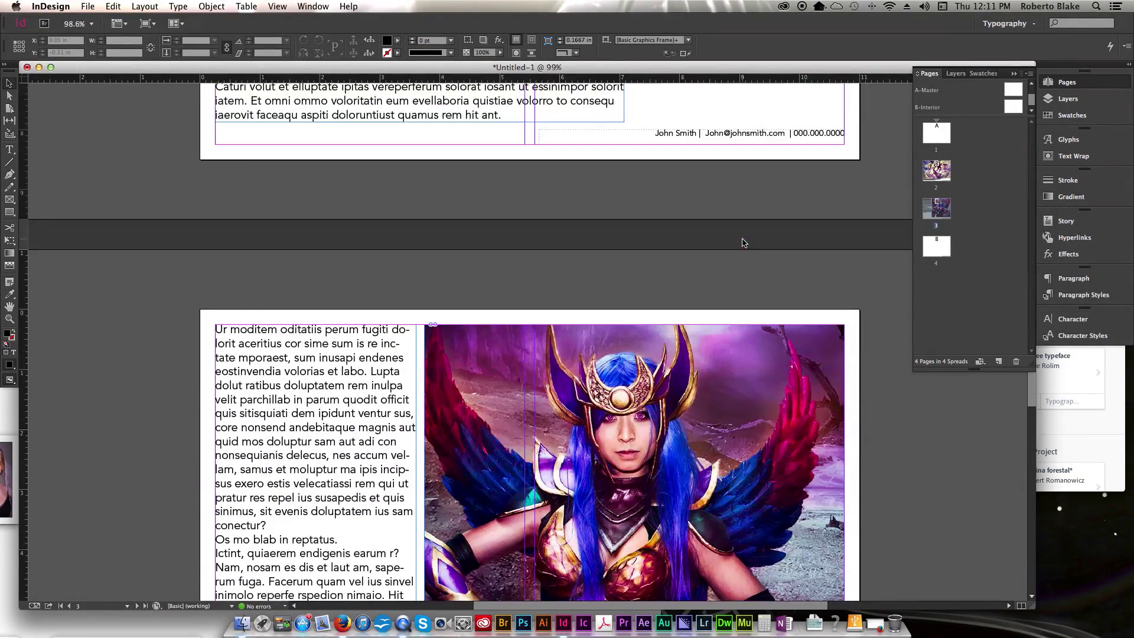
{"action": "scroll", "coordinate": [743, 241], "scroll_direction": "down", "scroll_amount": 2}
{"action": "scroll", "coordinate": [743, 241], "scroll_direction": "up", "scroll_amount": 5}
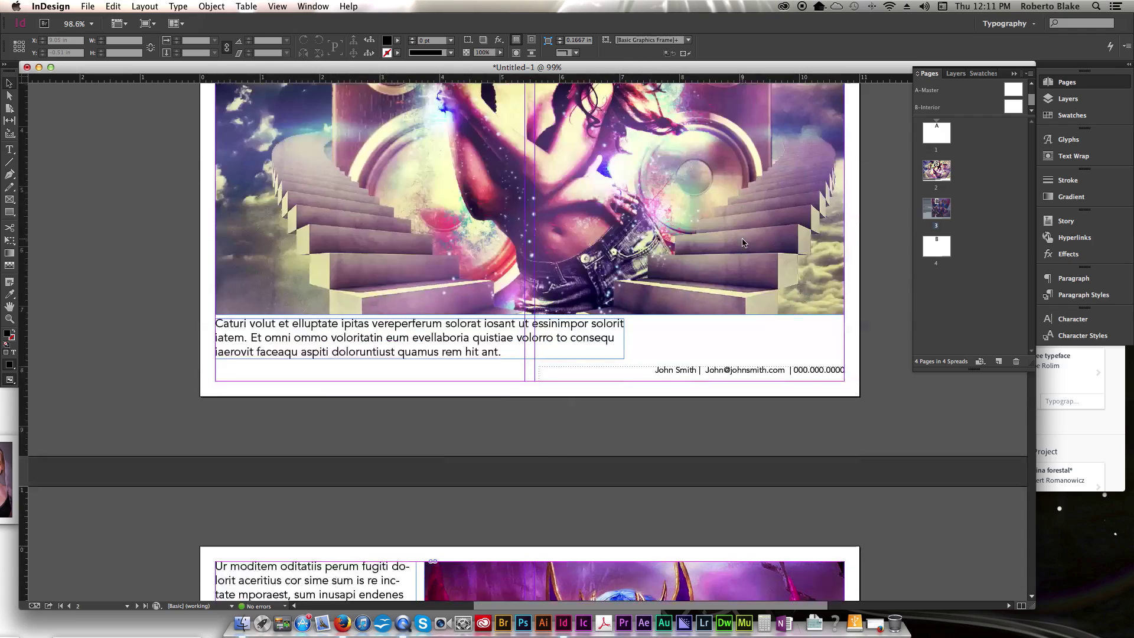
{"action": "scroll", "coordinate": [743, 241], "scroll_direction": "up", "scroll_amount": 3}
{"action": "scroll", "coordinate": [743, 241], "scroll_direction": "up", "scroll_amount": 5}
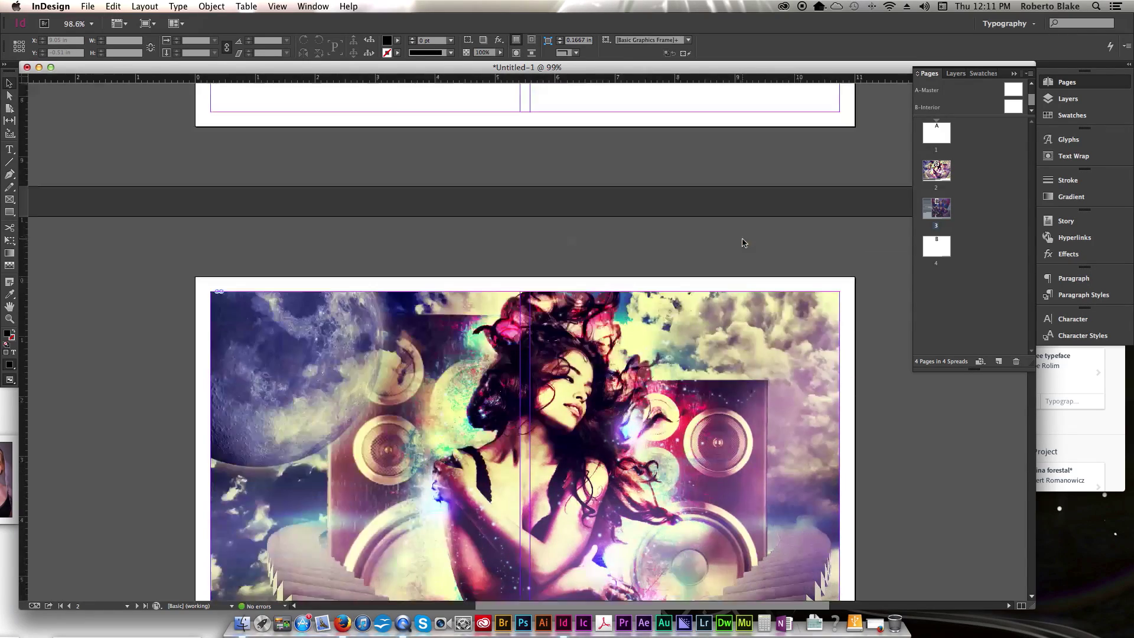
{"action": "scroll", "coordinate": [743, 242], "scroll_direction": "up", "scroll_amount": 1}
{"action": "scroll", "coordinate": [742, 242], "scroll_direction": "up", "scroll_amount": 5}
{"action": "scroll", "coordinate": [742, 241], "scroll_direction": "down", "scroll_amount": 1}
{"action": "scroll", "coordinate": [743, 242], "scroll_direction": "down", "scroll_amount": 5}
{"action": "scroll", "coordinate": [742, 242], "scroll_direction": "down", "scroll_amount": 5}
{"action": "scroll", "coordinate": [743, 242], "scroll_direction": "down", "scroll_amount": 5}
{"action": "scroll", "coordinate": [742, 241], "scroll_direction": "down", "scroll_amount": 5}
{"action": "scroll", "coordinate": [742, 241], "scroll_direction": "down", "scroll_amount": 3}
{"action": "scroll", "coordinate": [742, 241], "scroll_direction": "down", "scroll_amount": 5}
{"action": "scroll", "coordinate": [743, 241], "scroll_direction": "down", "scroll_amount": 5}
{"action": "scroll", "coordinate": [743, 241], "scroll_direction": "up", "scroll_amount": 7}
{"action": "scroll", "coordinate": [743, 241], "scroll_direction": "up", "scroll_amount": 5}
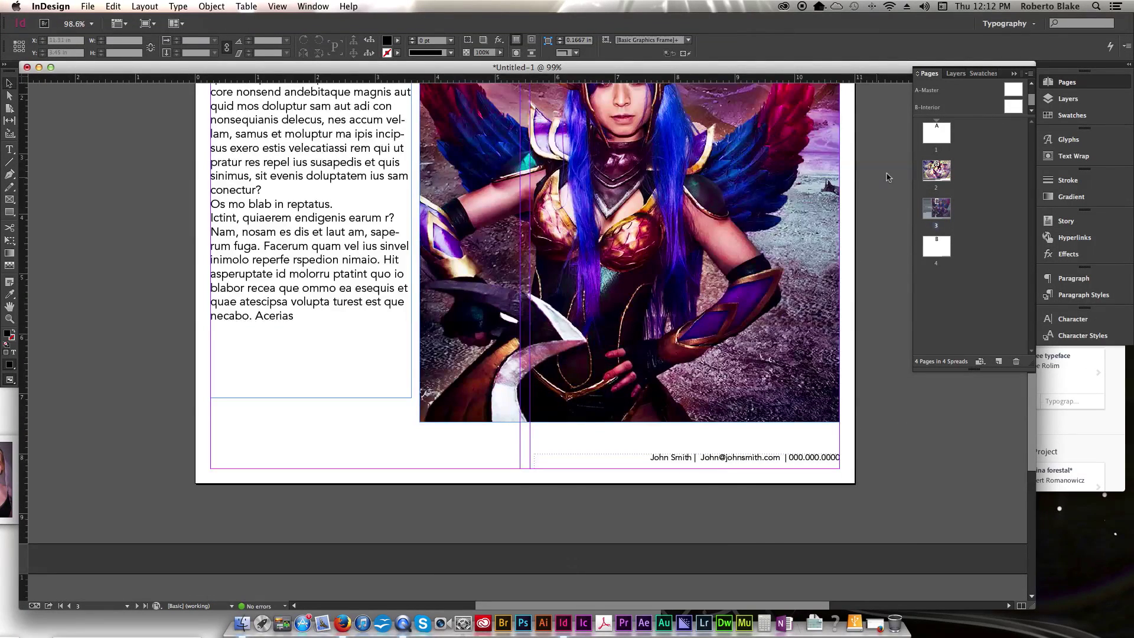
{"action": "double_click", "coordinate": [938, 134]}
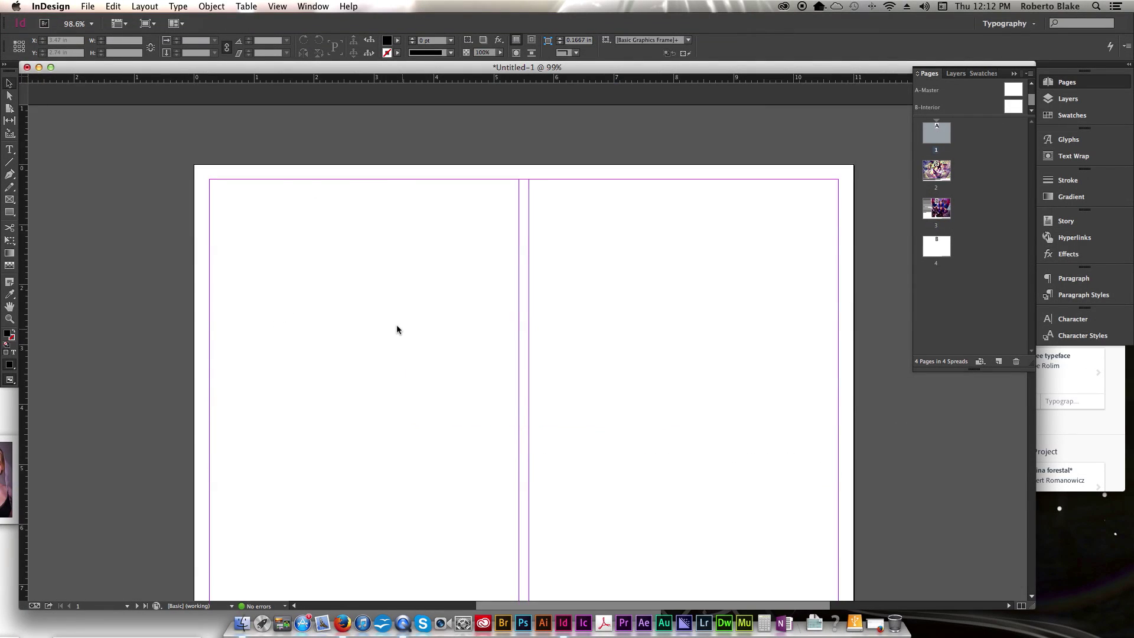
Step: Draw a wide text frame on page 1 with a centered 100 pt 'PDF PORTFOLIO' headline
{"action": "key", "text": "t"}
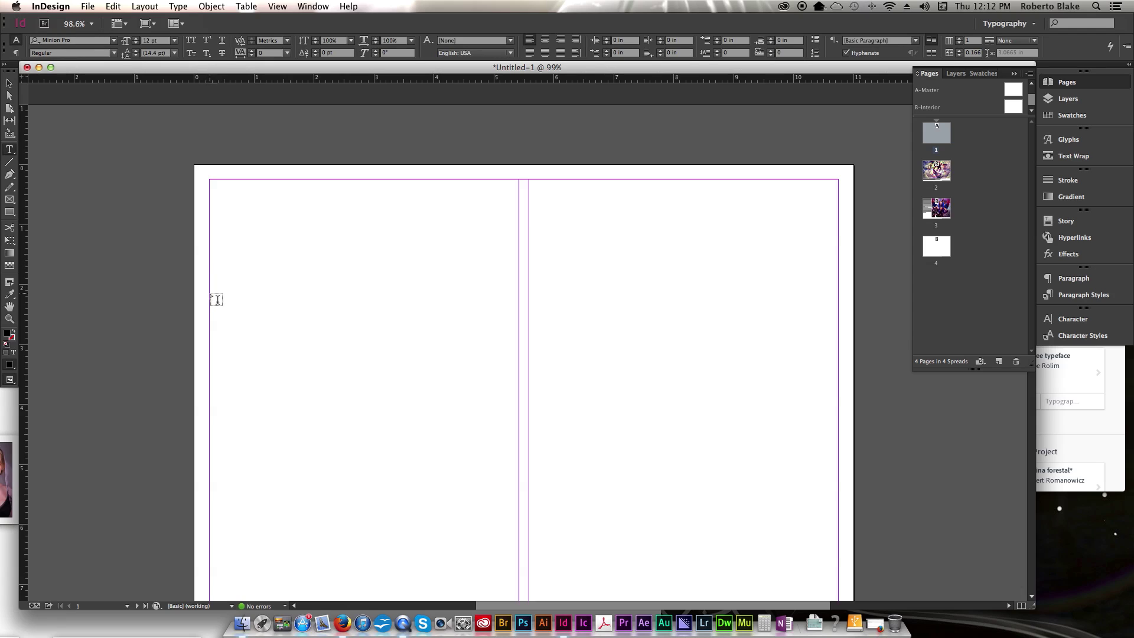
{"action": "mouse_move", "coordinate": [210, 293]}
{"action": "left_mouse_down"}
{"action": "mouse_move", "coordinate": [949, 498]}
{"action": "mouse_move", "coordinate": [839, 482]}
{"action": "left_mouse_up"}
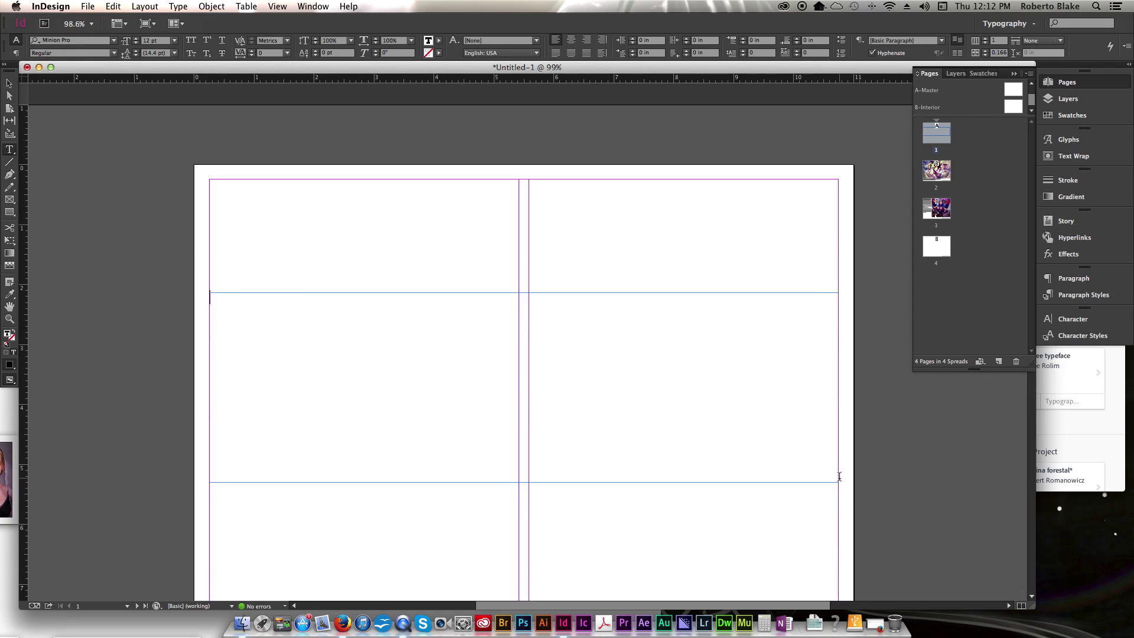
{"action": "type", "text": "PDF PORTFOLIO"}
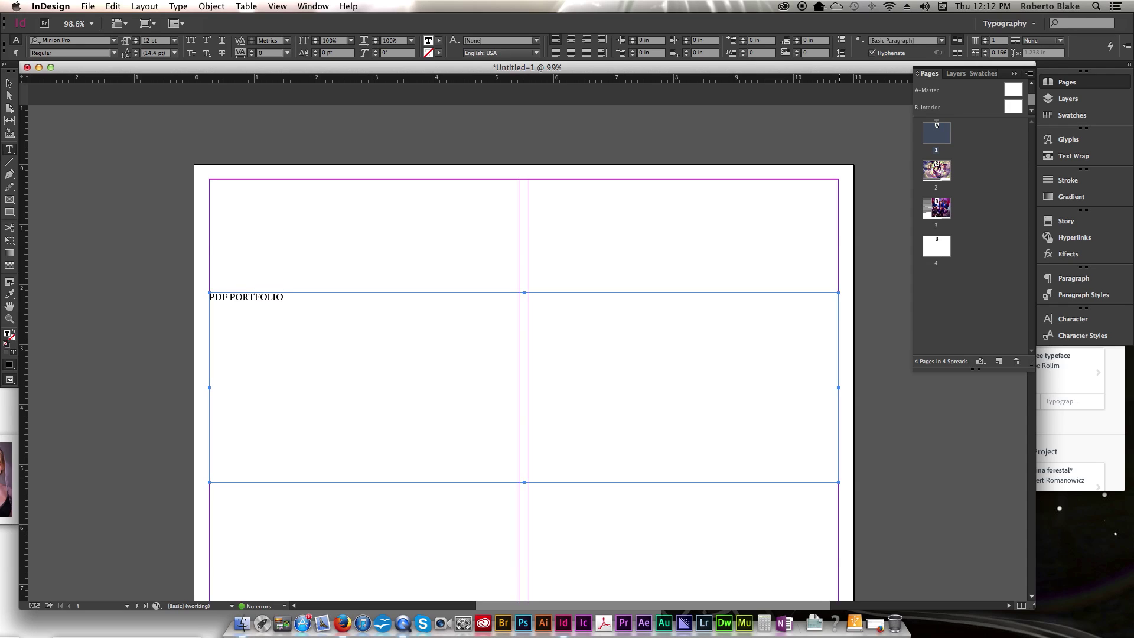
{"action": "type", "text": "a"}
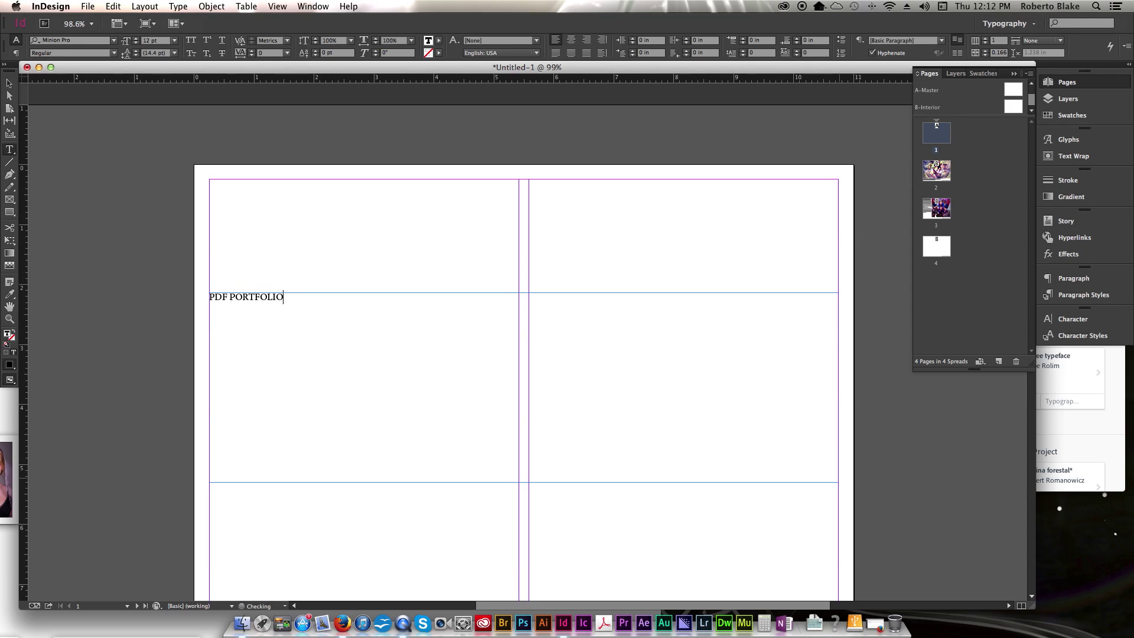
{"action": "key", "text": "ctrl+a"}
{"action": "key", "text": "ctrl+shift+period"}
{"action": "key", "text": "ctrl+shift+period"}
{"action": "key", "text": "ctrl+shift+period"}
{"action": "key", "text": "ctrl+shift+period"}
{"action": "key", "text": "ctrl+shift+period"}
{"action": "key", "text": "ctrl+shift+period"}
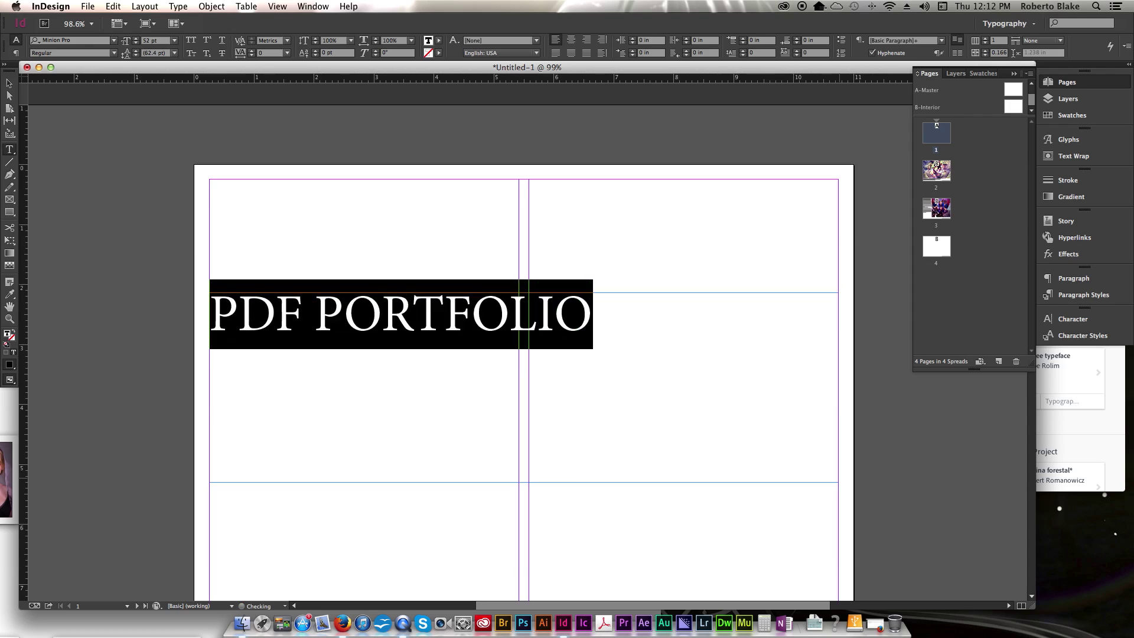
{"action": "key", "text": "ctrl+shift+period"}
{"action": "key", "text": "ctrl+shift+period"}
{"action": "key", "text": "ctrl+shift+period"}
{"action": "key", "text": "ctrl+shift+period"}
{"action": "key", "text": "ctrl+shift+period"}
{"action": "key", "text": "ctrl+shift+period"}
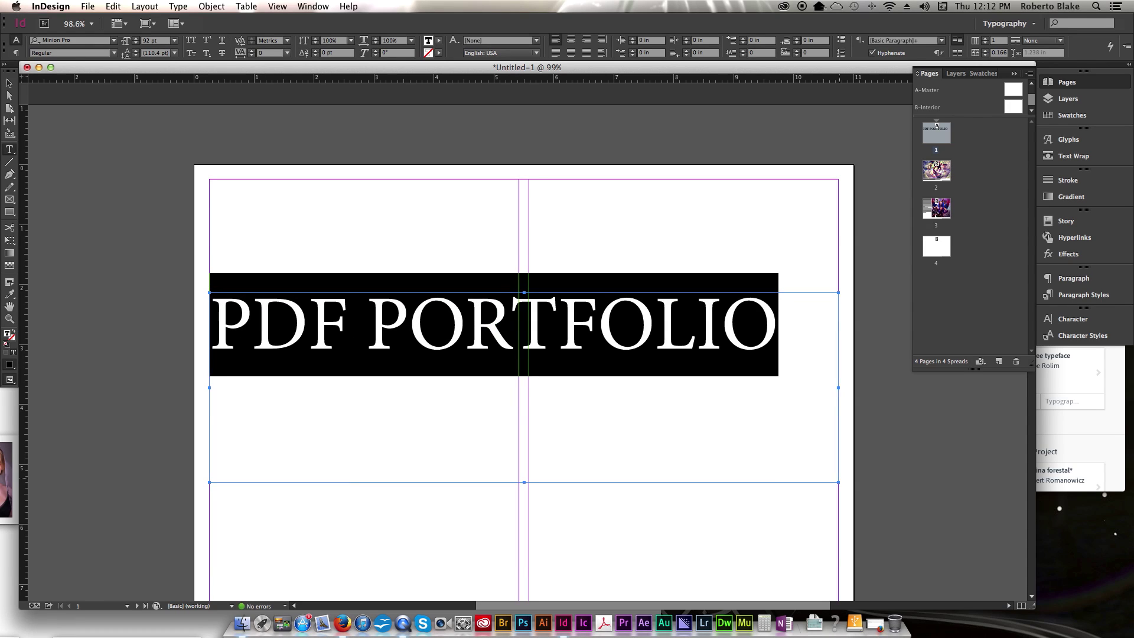
{"action": "key", "text": "ctrl+shift+period"}
{"action": "key", "text": "ctrl+shift+period"}
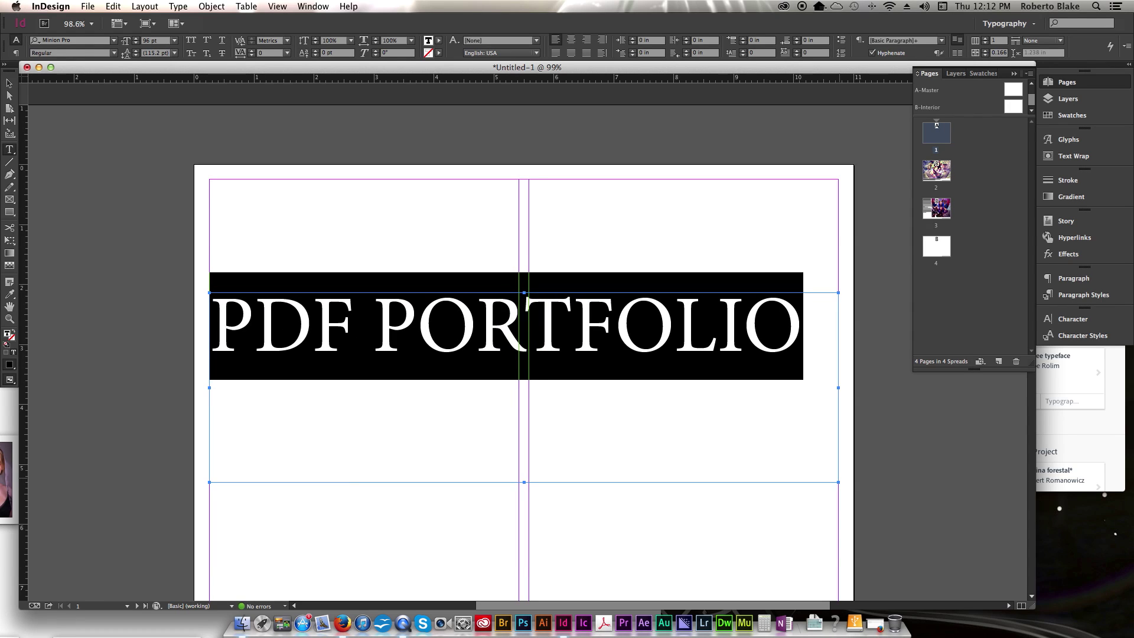
{"action": "key", "text": "ctrl+shift+period"}
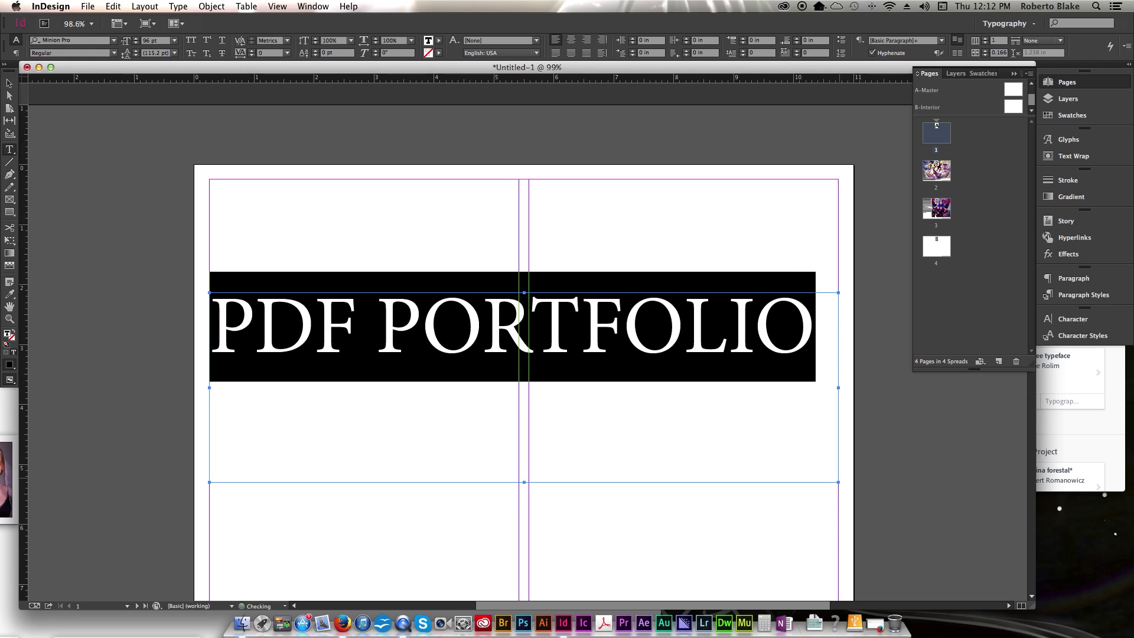
{"action": "key", "text": "ctrl+shift+period"}
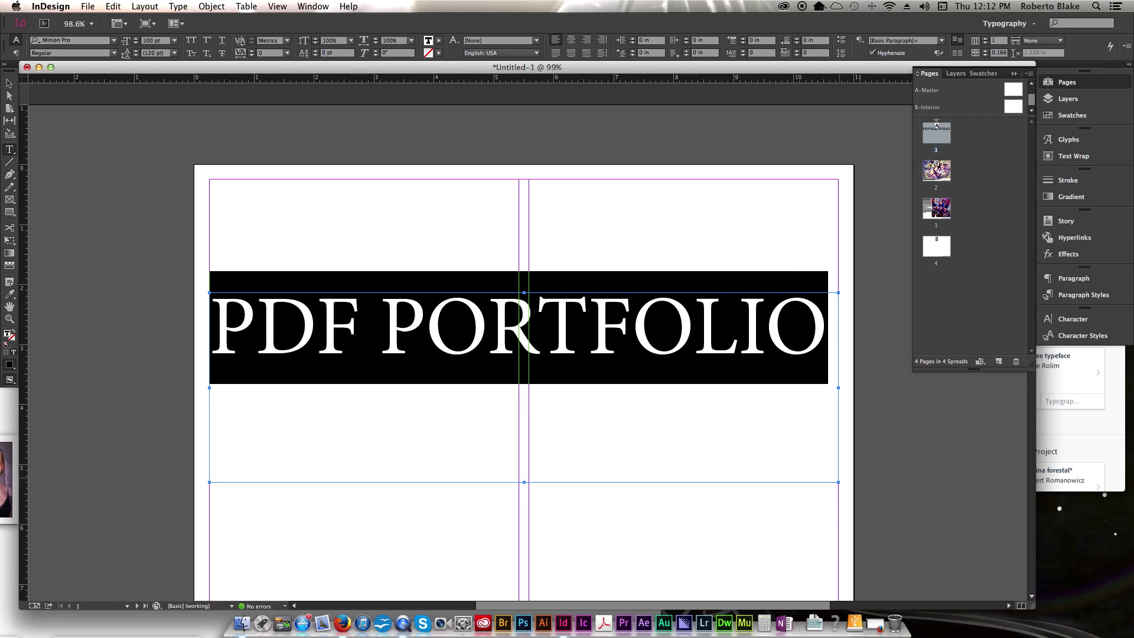
{"action": "key", "text": "ctrl+shift+c"}
Step: Trim the PDF PORTFOLIO frame's bottom up to fit the text, then go to page 3
{"action": "left_click", "coordinate": [624, 317]}
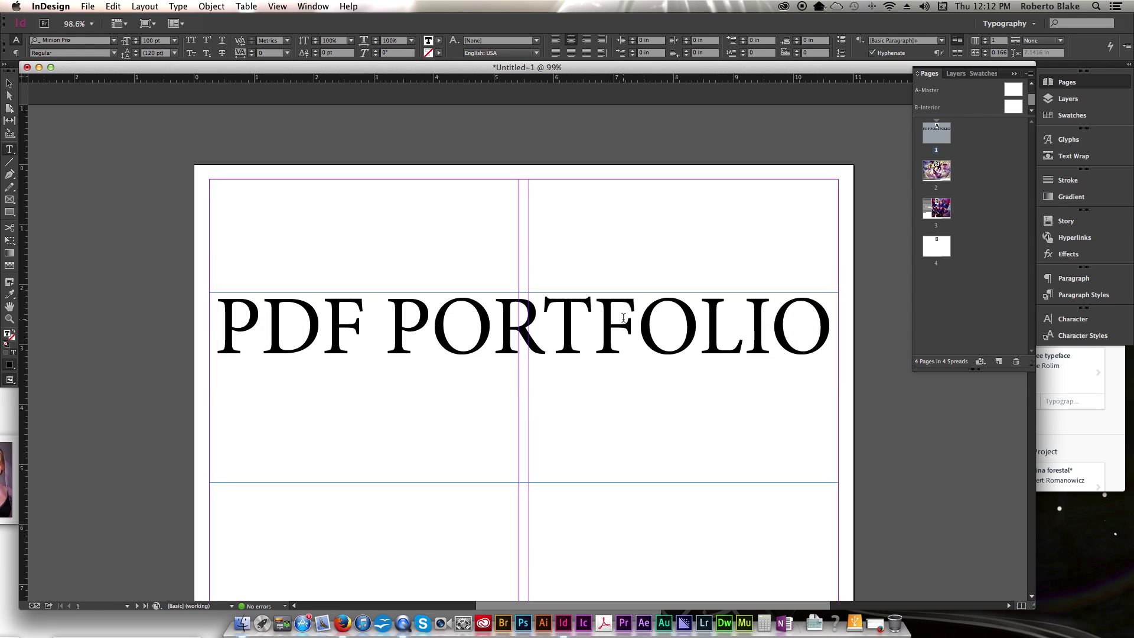
{"action": "left_click", "coordinate": [9, 83]}
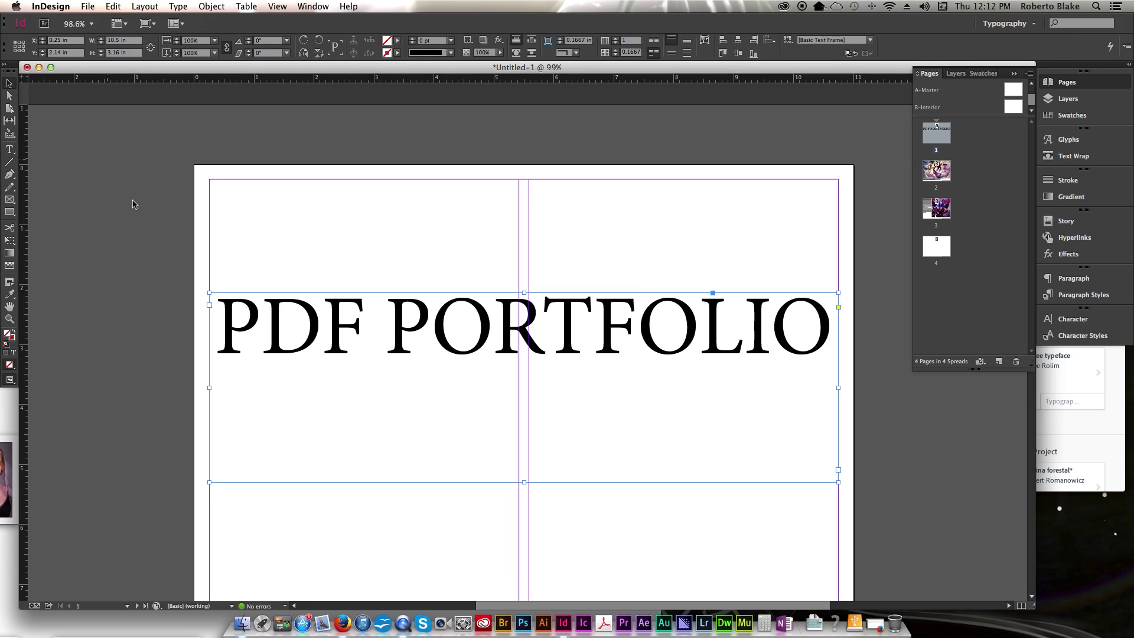
{"action": "left_click", "coordinate": [544, 522]}
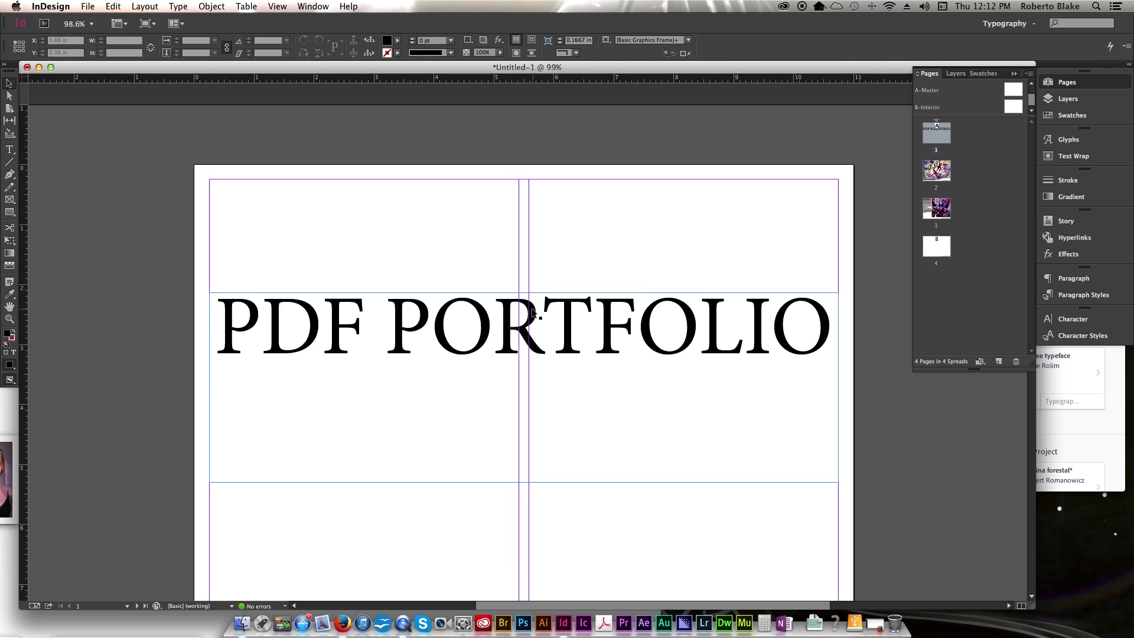
{"action": "left_click", "coordinate": [531, 483]}
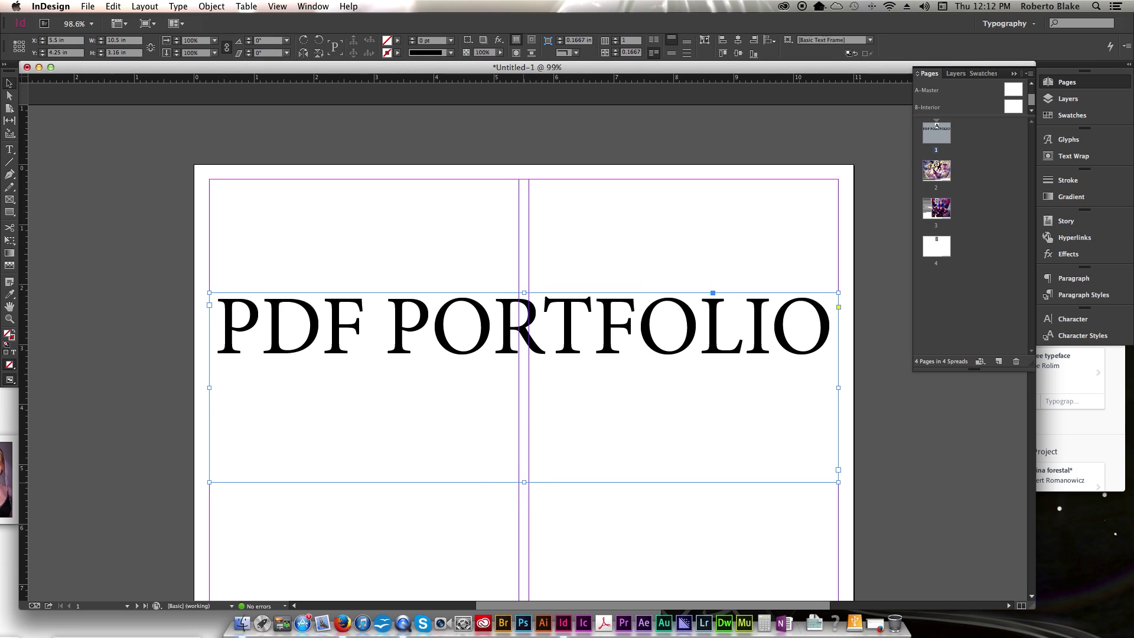
{"action": "left_click_drag", "start_coordinate": [524, 482], "coordinate": [531, 367]}
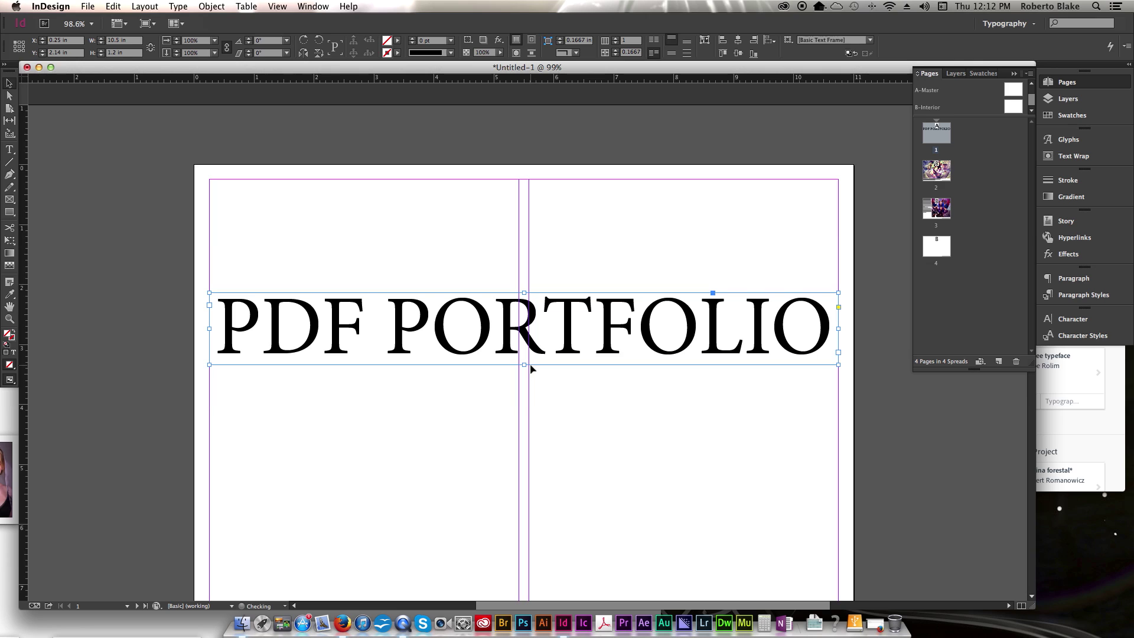
{"action": "key", "text": "super+semicolon"}
{"action": "key", "text": "super+semicolon"}
{"action": "left_click", "coordinate": [937, 168]}
{"action": "left_click", "coordinate": [941, 217]}
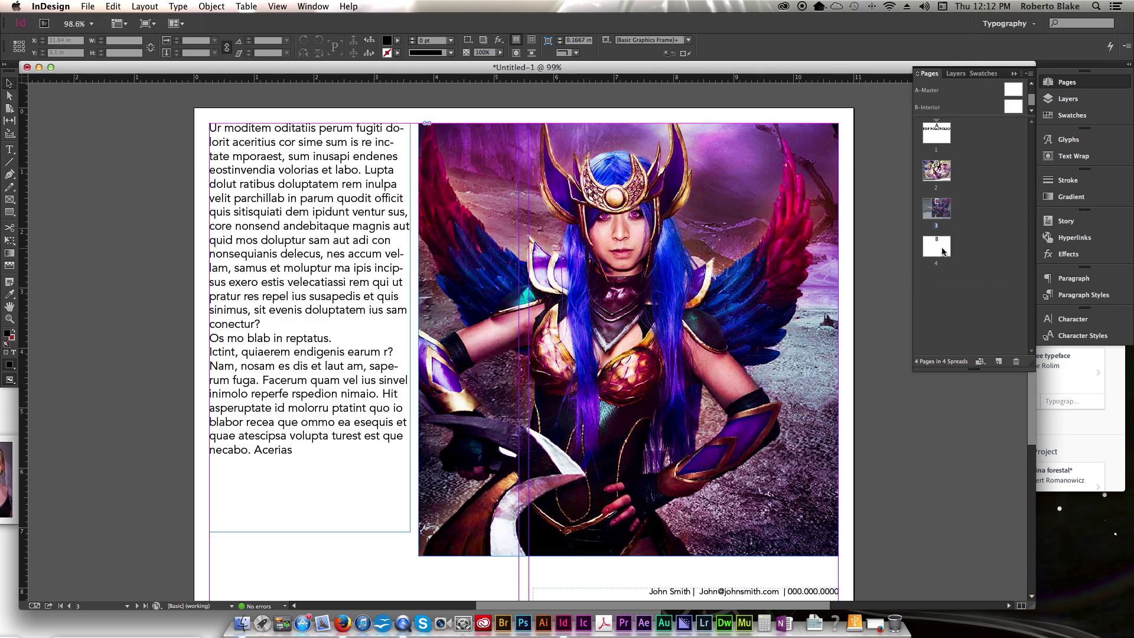
Step: Draw an image frame across the top of page 4's left page and copy it rightward
{"action": "double_click", "coordinate": [941, 251]}
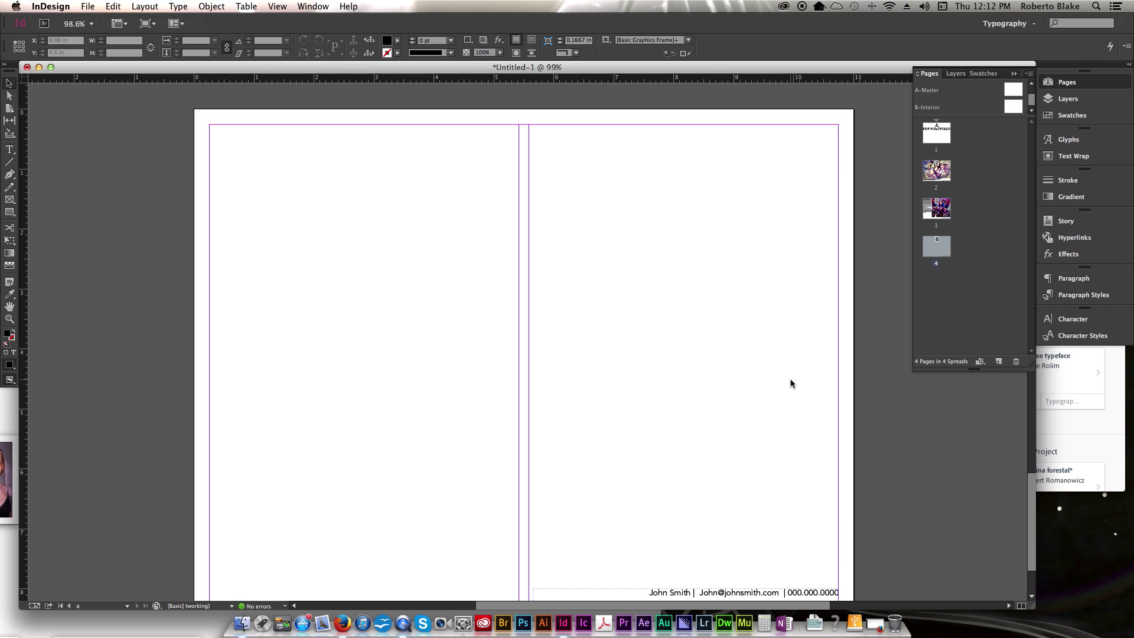
{"action": "left_click", "coordinate": [11, 200]}
{"action": "left_click_drag", "start_coordinate": [210, 124], "coordinate": [519, 484]}
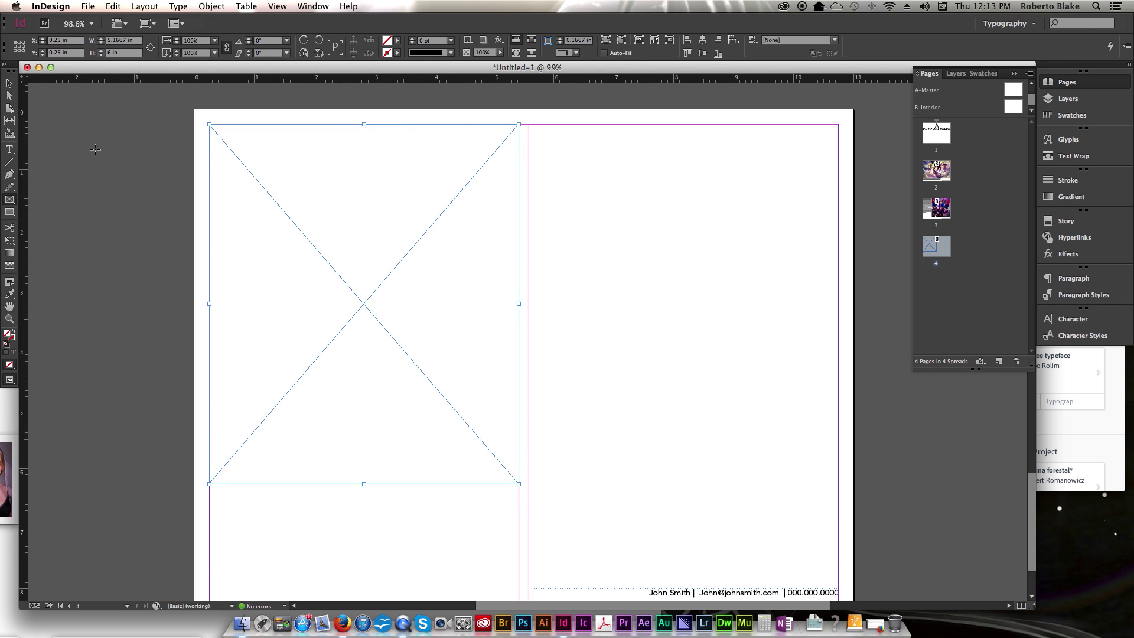
{"action": "left_click", "coordinate": [72, 142]}
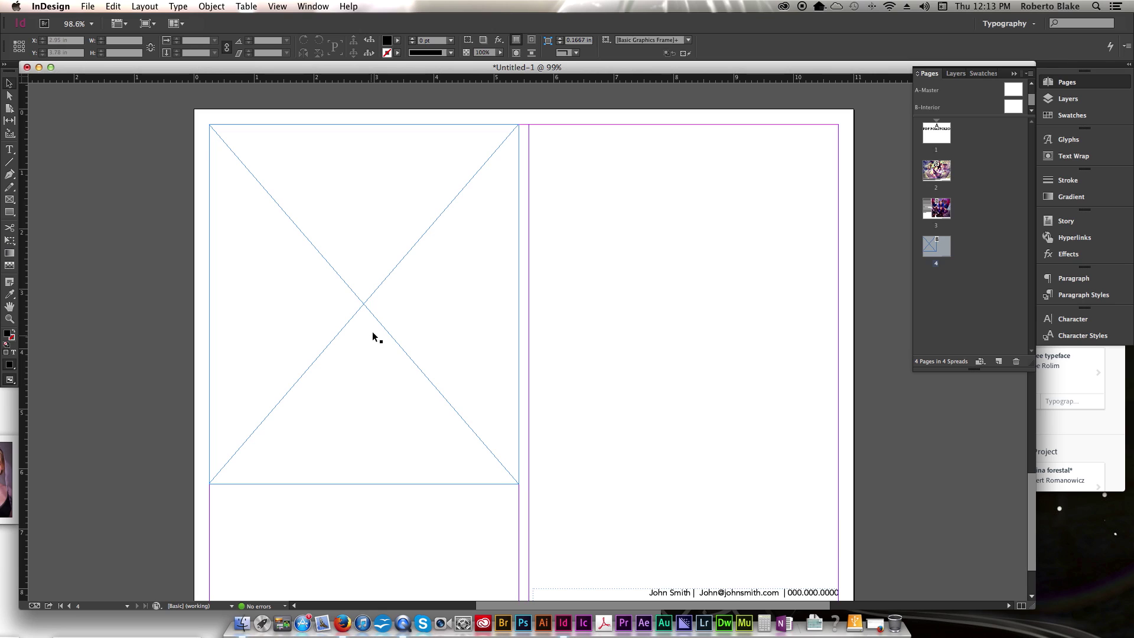
{"action": "left_click_drag", "start_coordinate": [373, 333], "coordinate": [695, 330]}
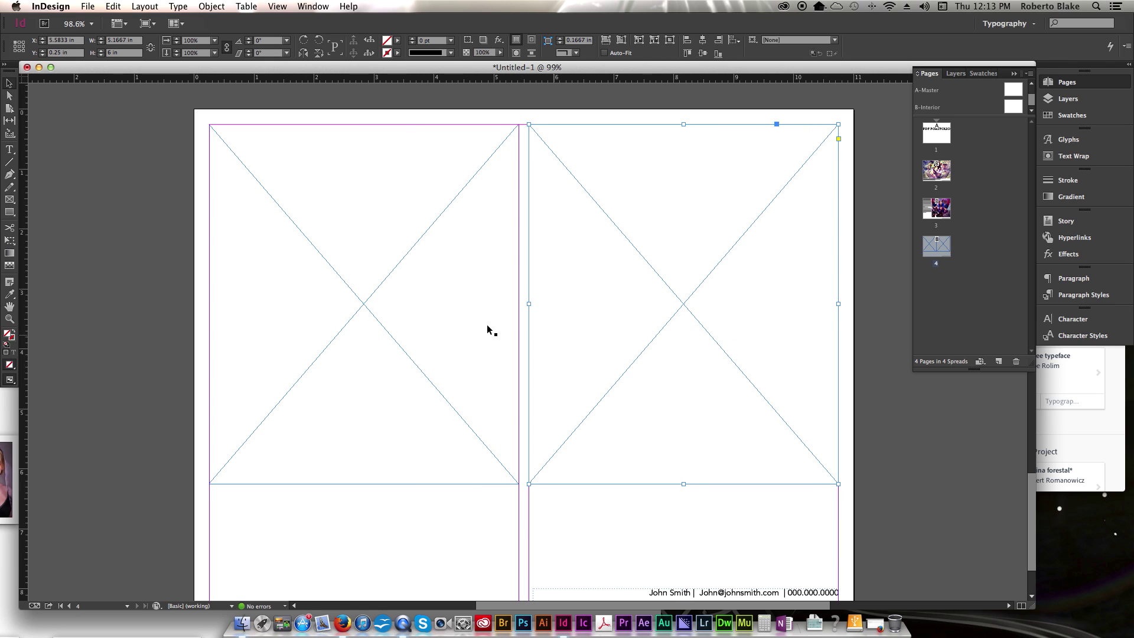
{"action": "left_click", "coordinate": [139, 205]}
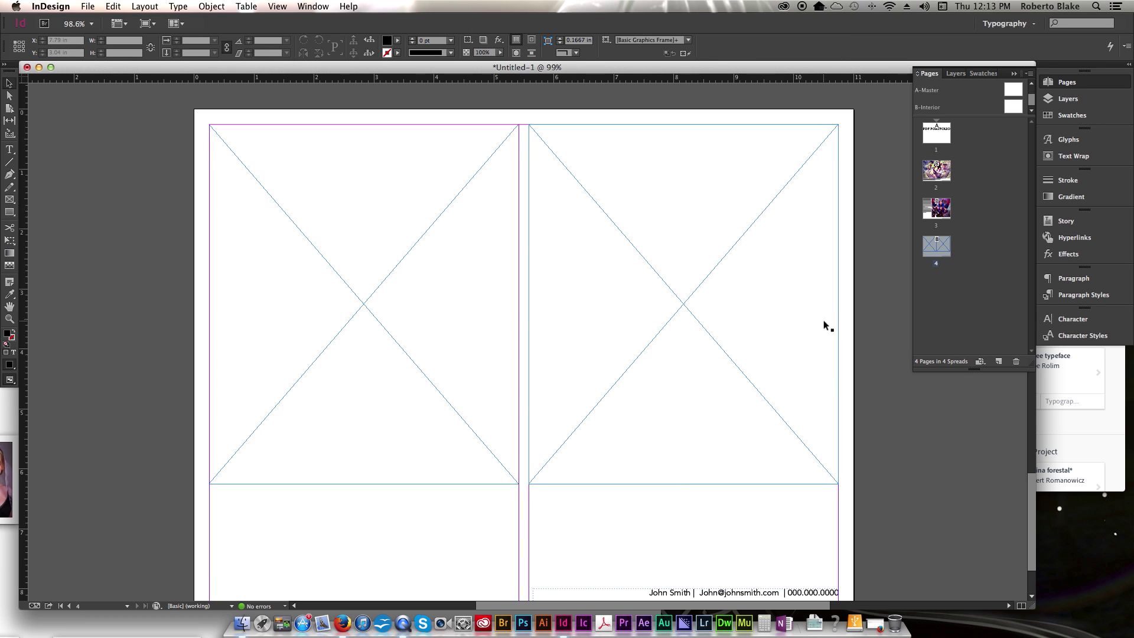
Step: Pick the Samus Aran and CallingTheWildOnes.jpg files in Finder and drag them into InDesign
{"action": "left_click", "coordinate": [242, 623]}
{"action": "left_click", "coordinate": [334, 310]}
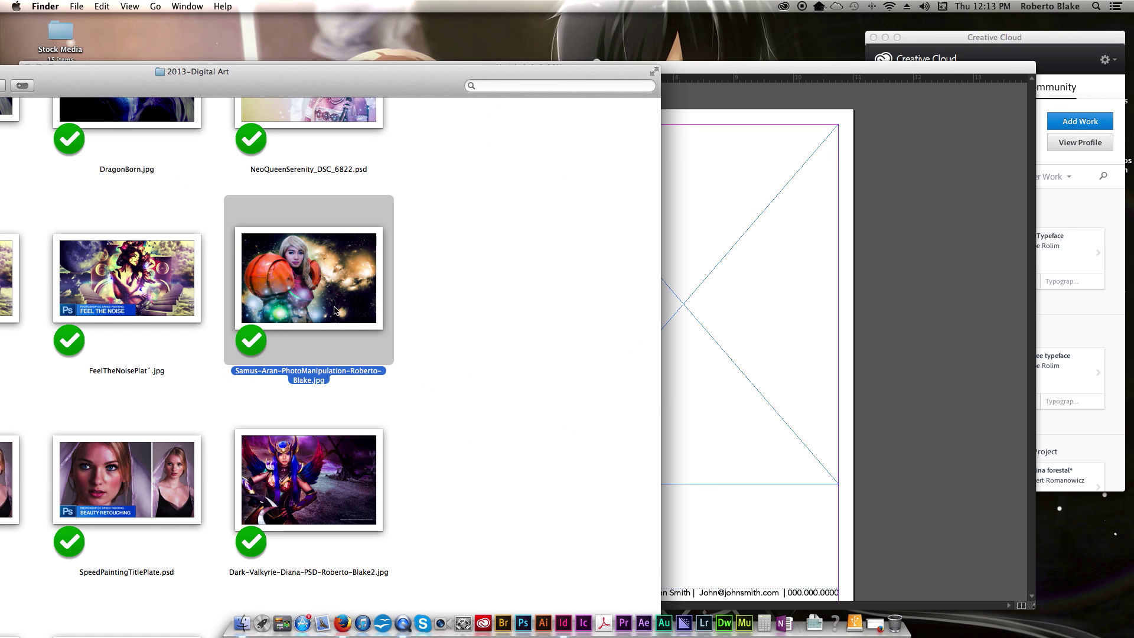
{"action": "left_click_drag", "start_coordinate": [372, 71], "coordinate": [479, 84]}
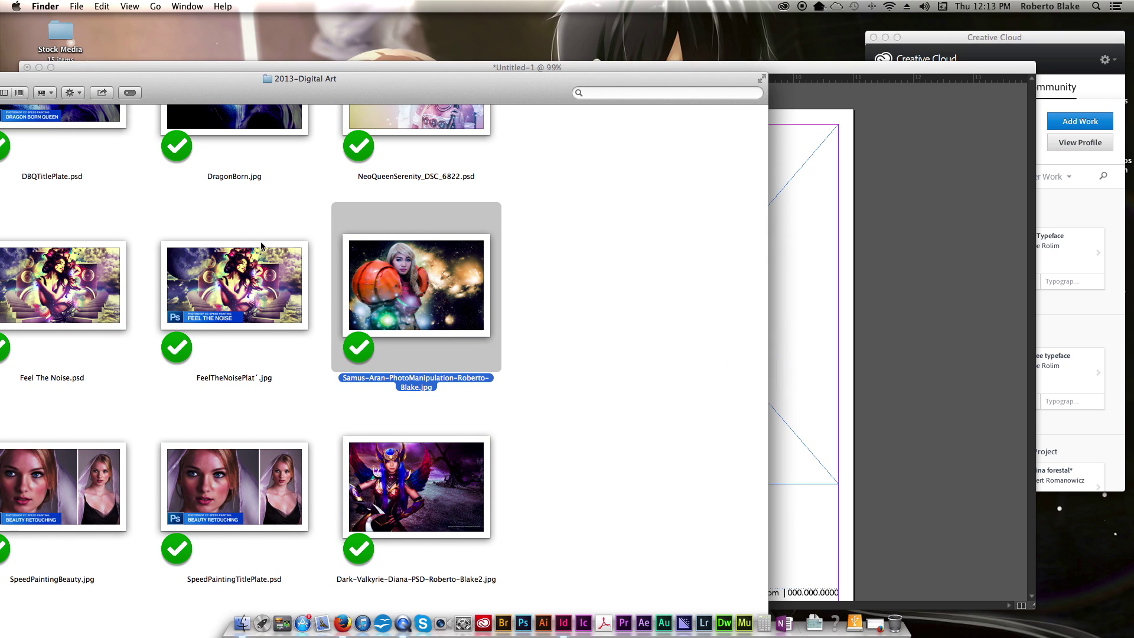
{"action": "scroll", "coordinate": [262, 245], "scroll_direction": "up", "scroll_amount": 1}
{"action": "scroll", "coordinate": [261, 245], "scroll_direction": "up", "scroll_amount": 3}
{"action": "scroll", "coordinate": [262, 245], "scroll_direction": "up", "scroll_amount": 1}
{"action": "scroll", "coordinate": [261, 244], "scroll_direction": "up", "scroll_amount": 4}
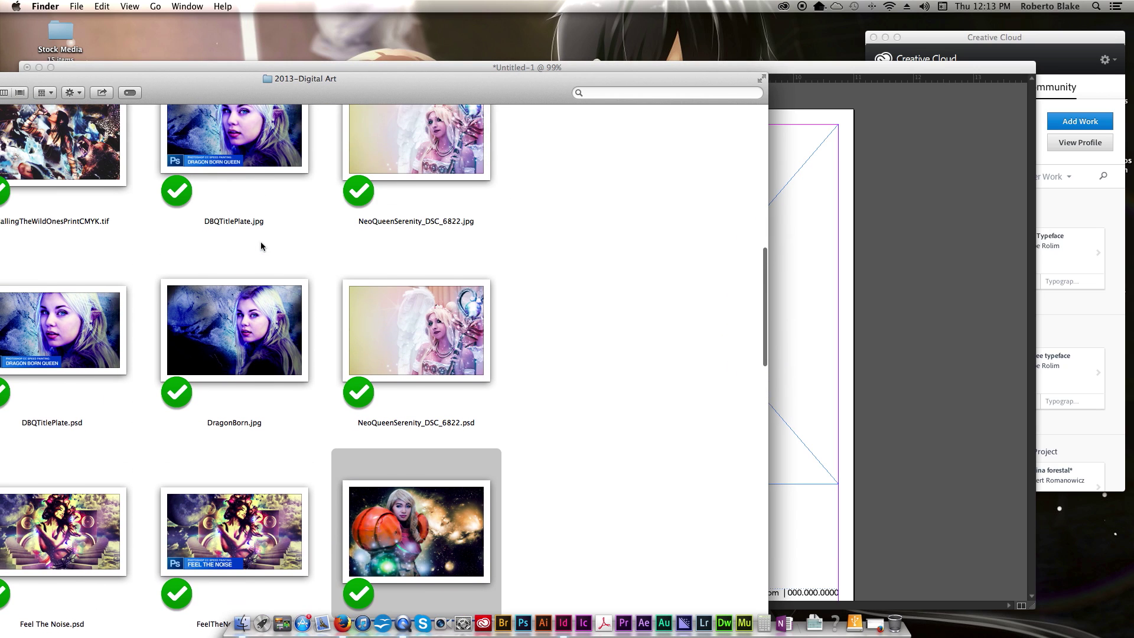
{"action": "scroll", "coordinate": [261, 241], "scroll_direction": "up", "scroll_amount": 2}
{"action": "scroll", "coordinate": [152, 228], "scroll_direction": "up", "scroll_amount": 3}
{"action": "scroll", "coordinate": [157, 231], "scroll_direction": "up", "scroll_amount": 2}
{"action": "scroll", "coordinate": [194, 230], "scroll_direction": "up", "scroll_amount": 2}
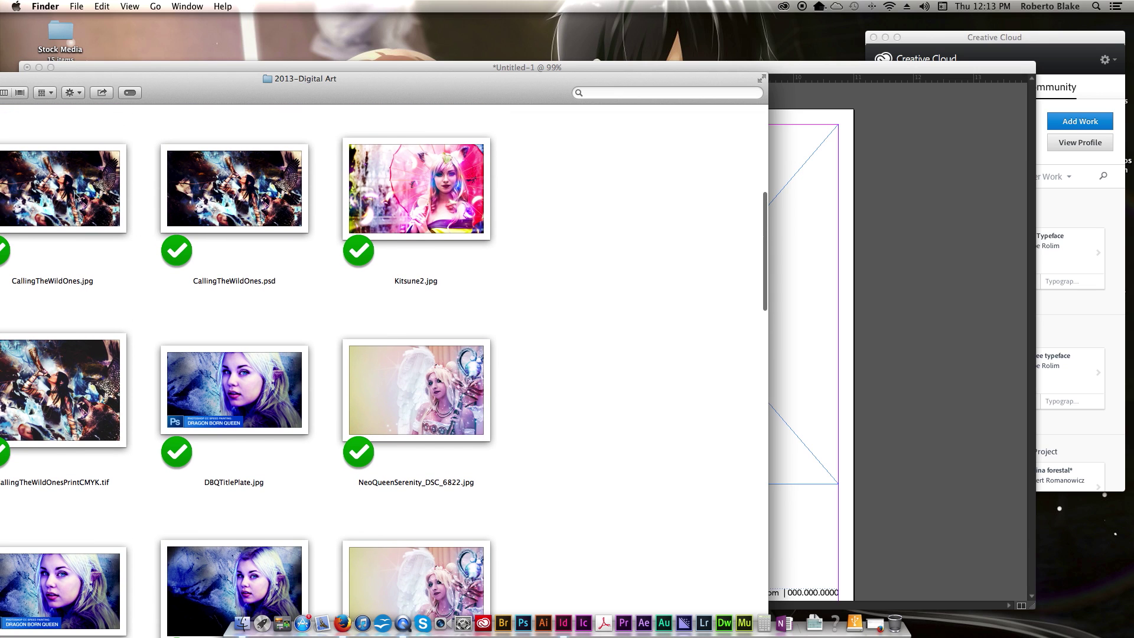
{"action": "left_click", "coordinate": [78, 197]}
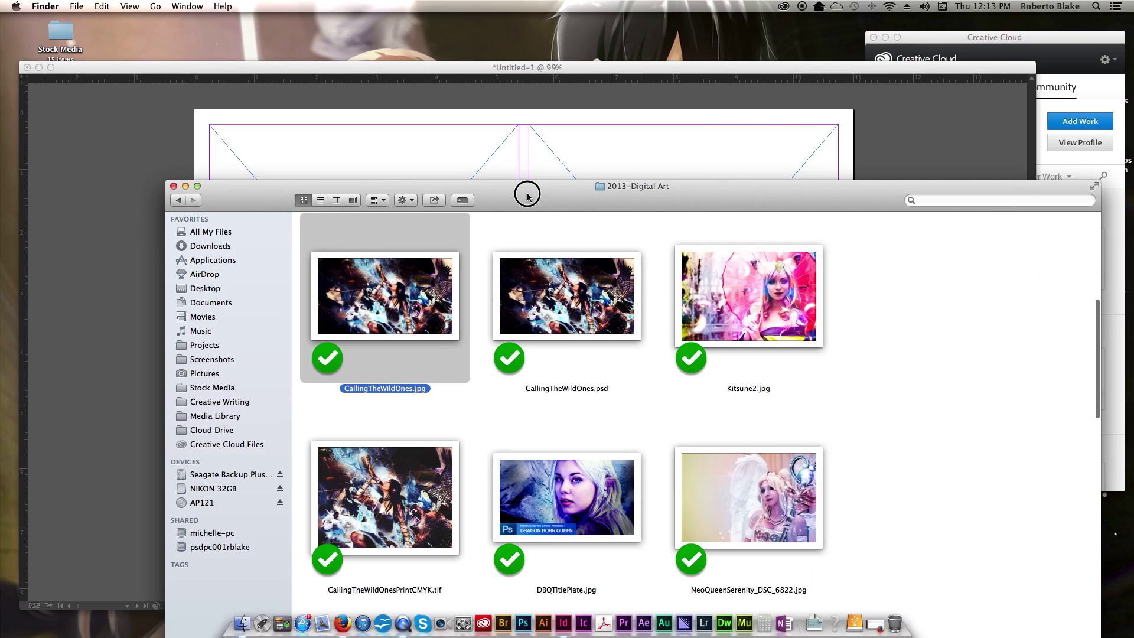
{"action": "left_click_drag", "start_coordinate": [195, 89], "coordinate": [857, 256]}
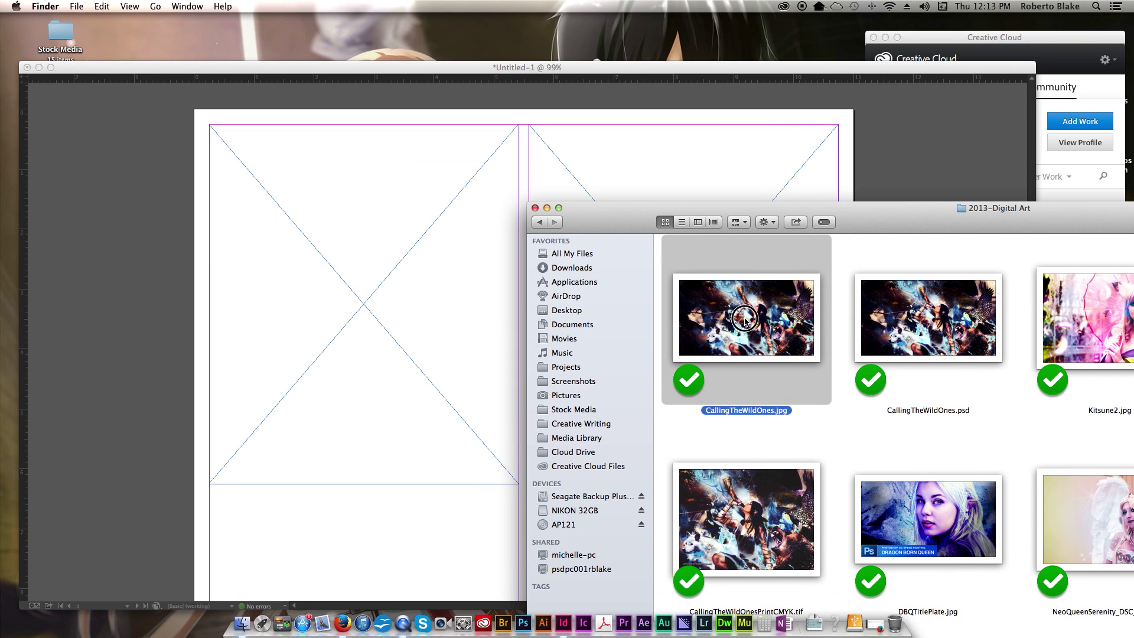
{"action": "left_click_drag", "start_coordinate": [746, 319], "coordinate": [137, 351]}
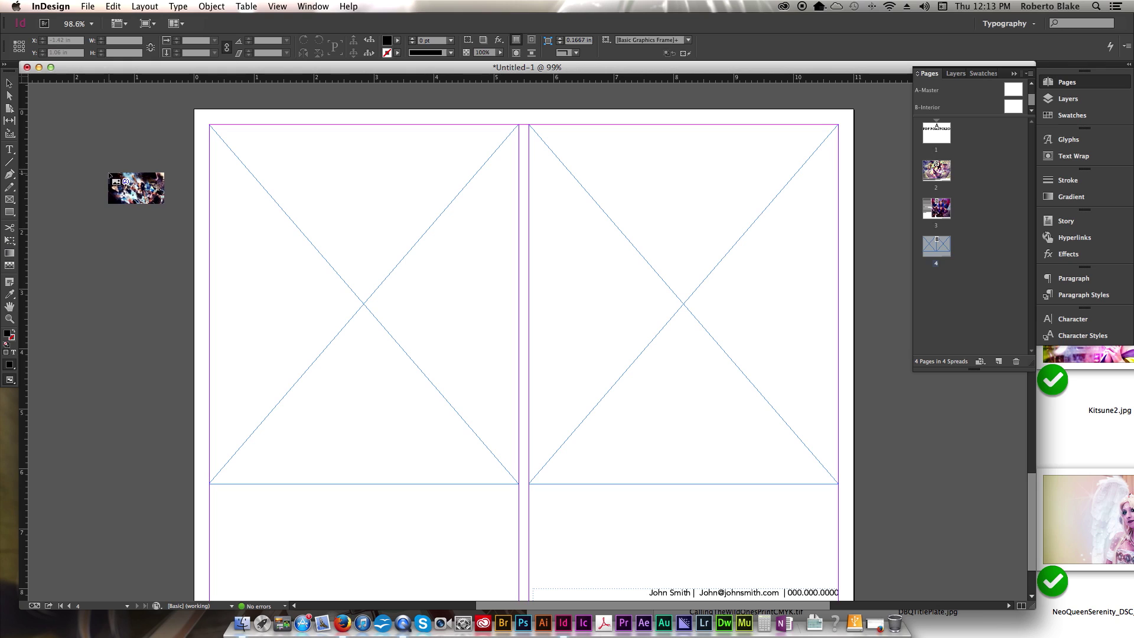
Step: Place both loaded images into page 4's frames, filling and nudging the right picture
{"action": "key", "text": "Right"}
{"action": "left_click", "coordinate": [260, 218]}
{"action": "left_click", "coordinate": [602, 243]}
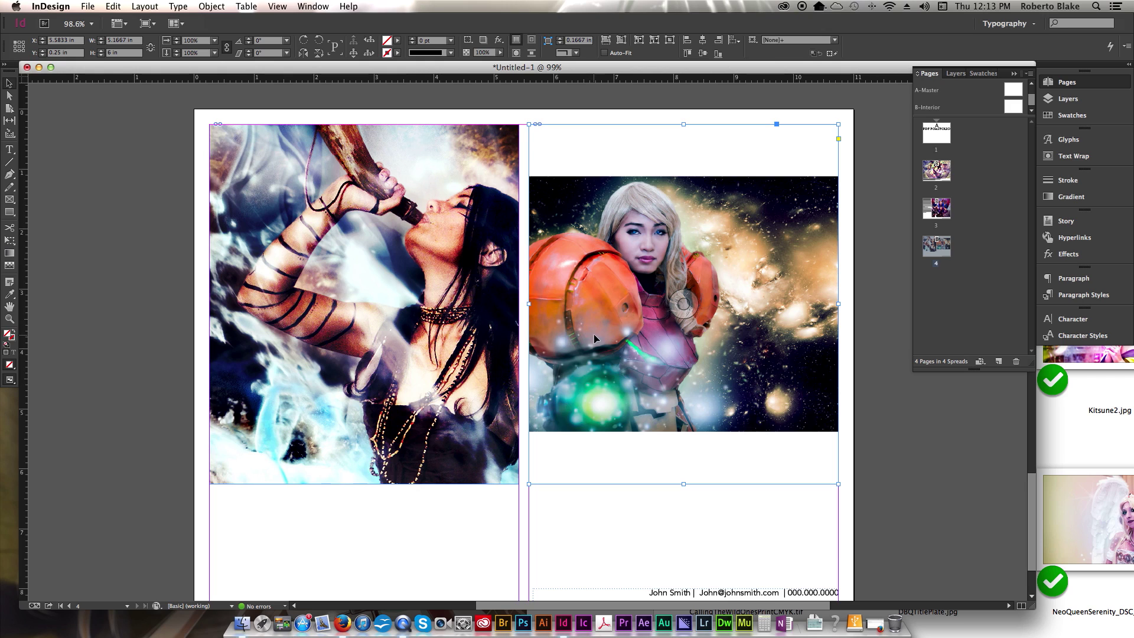
{"action": "key", "text": "super+alt+shift+c"}
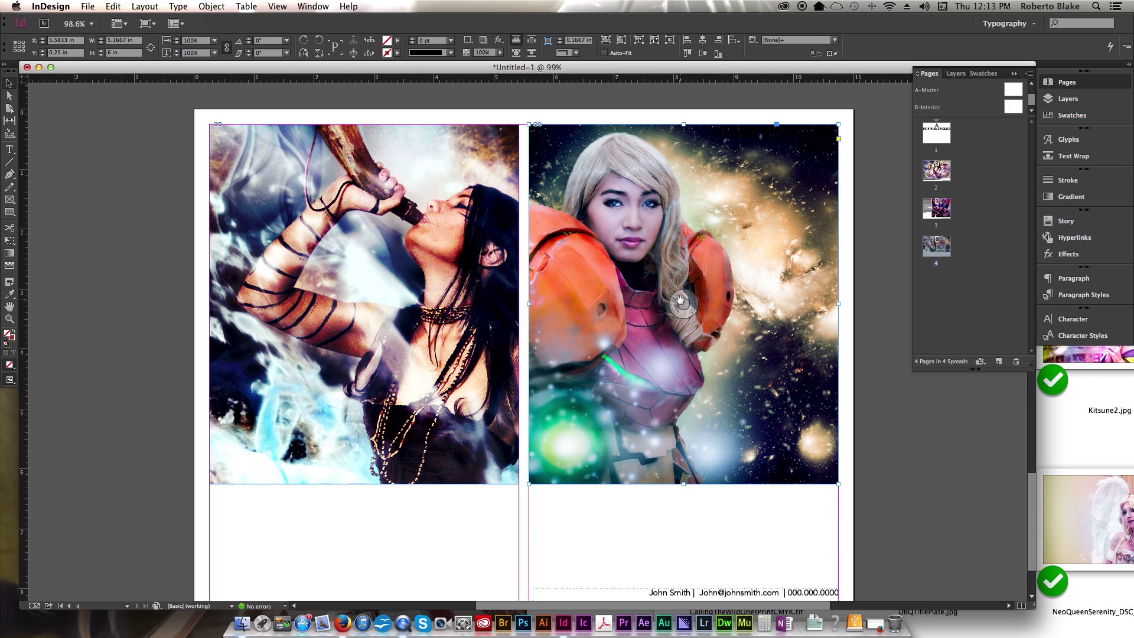
{"action": "left_click", "coordinate": [681, 302]}
{"action": "key", "text": "shift+Right"}
{"action": "key", "text": "shift+Right"}
{"action": "key", "text": "shift+Right"}
{"action": "key", "text": "shift+Right"}
{"action": "key", "text": "shift+Right"}
{"action": "key", "text": "shift+Right"}
{"action": "key", "text": "shift+Right"}
{"action": "key", "text": "shift+Right"}
{"action": "key", "text": "shift+Right"}
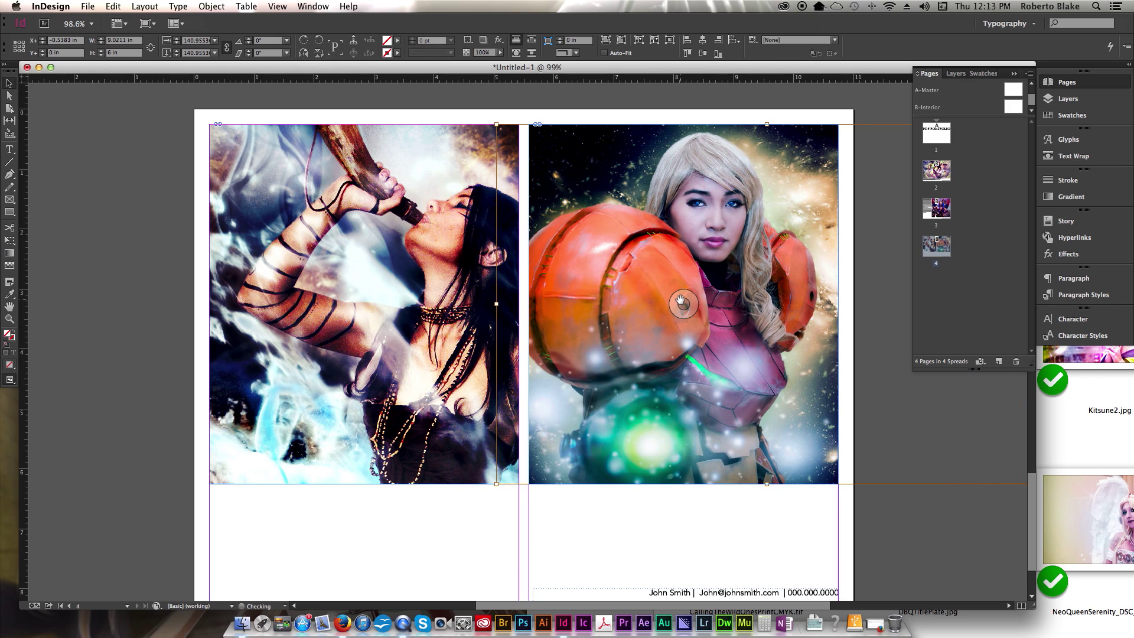
{"action": "key", "text": "shift+Right"}
Step: Fill the left frame proportionally and shift its picture slightly right
{"action": "left_click", "coordinate": [110, 377]}
{"action": "left_click", "coordinate": [253, 369]}
{"action": "key", "text": "super+alt+shift+c"}
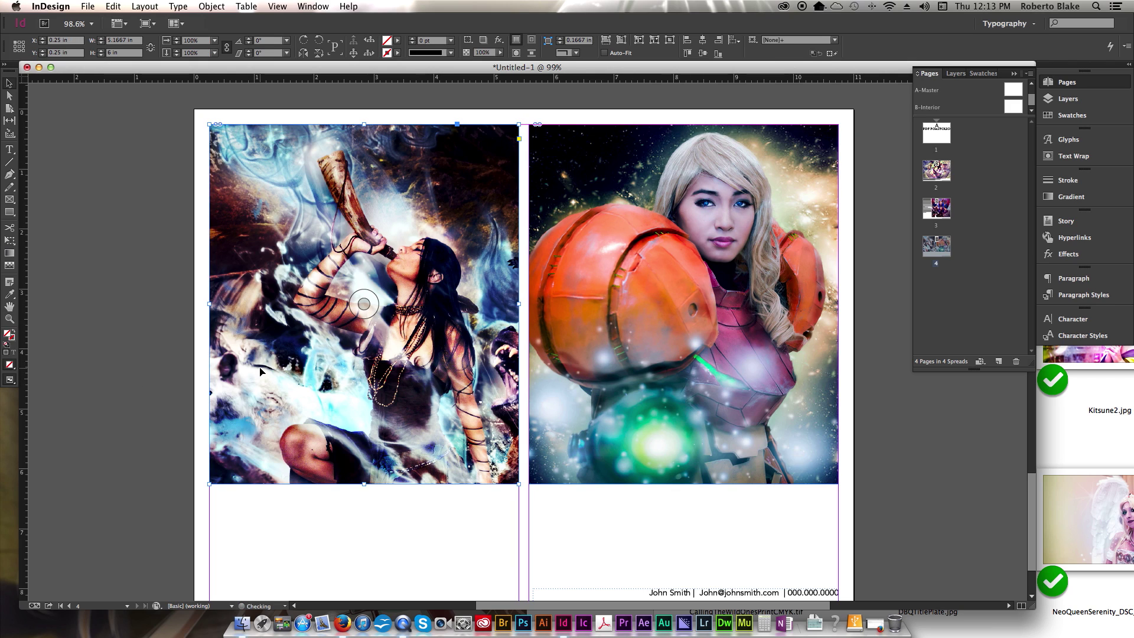
{"action": "left_click", "coordinate": [77, 328]}
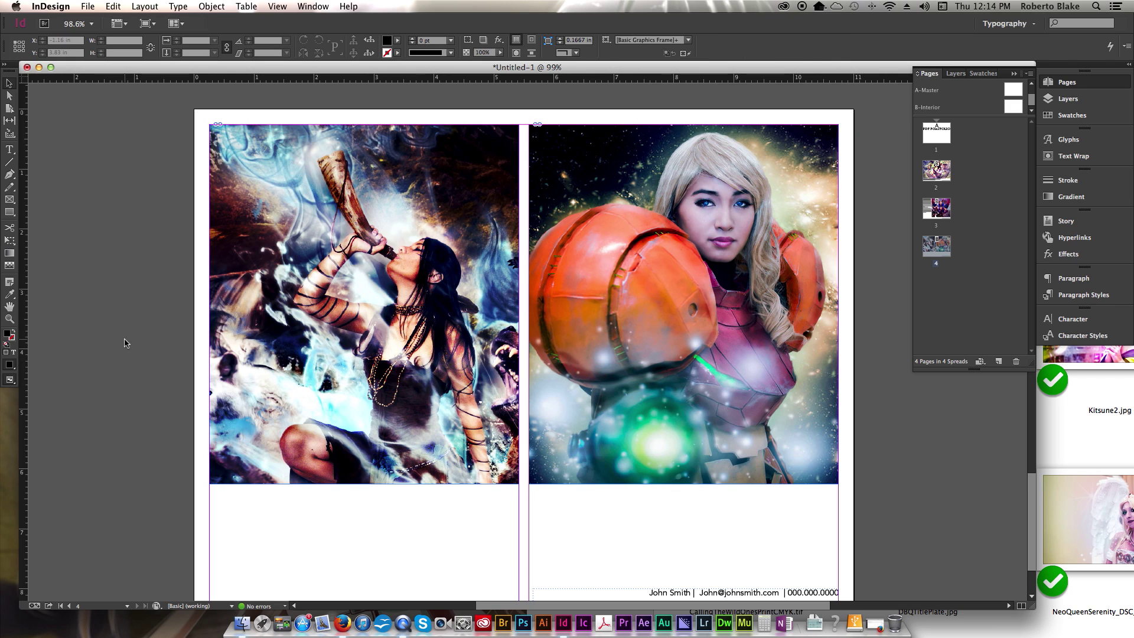
{"action": "left_click", "coordinate": [401, 311]}
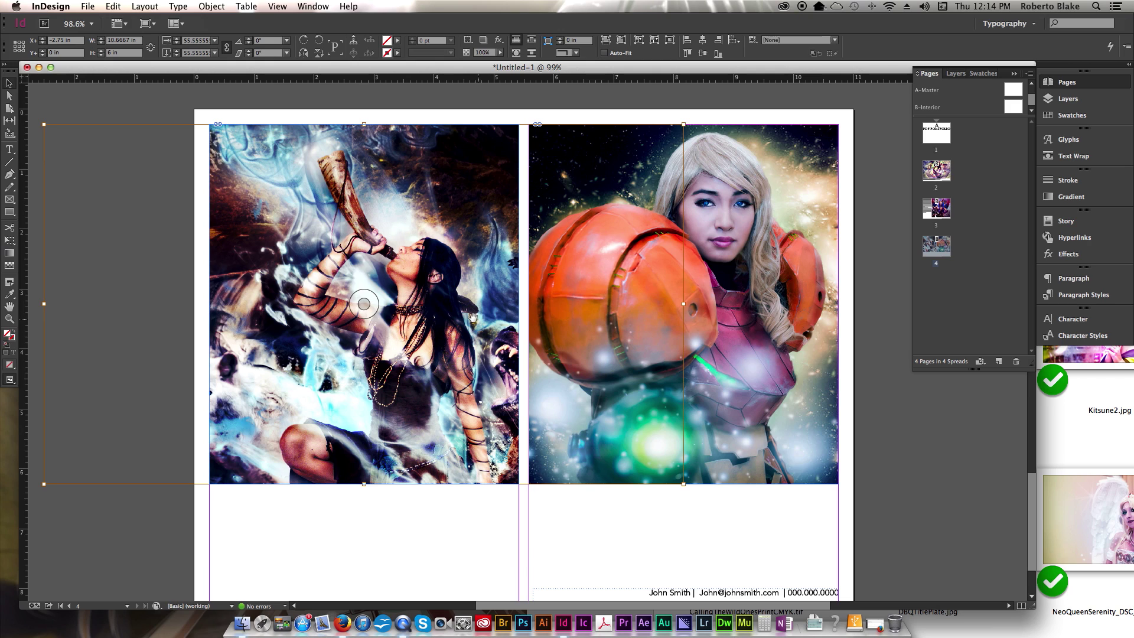
{"action": "left_click_drag", "start_coordinate": [421, 291], "coordinate": [438, 290]}
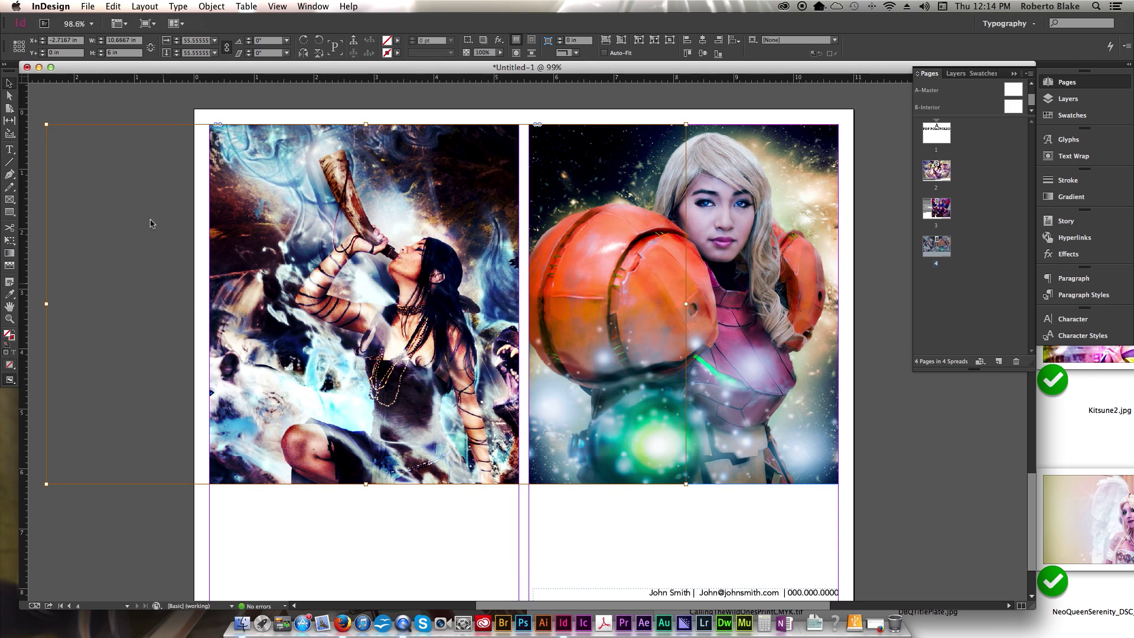
{"action": "left_click", "coordinate": [110, 106]}
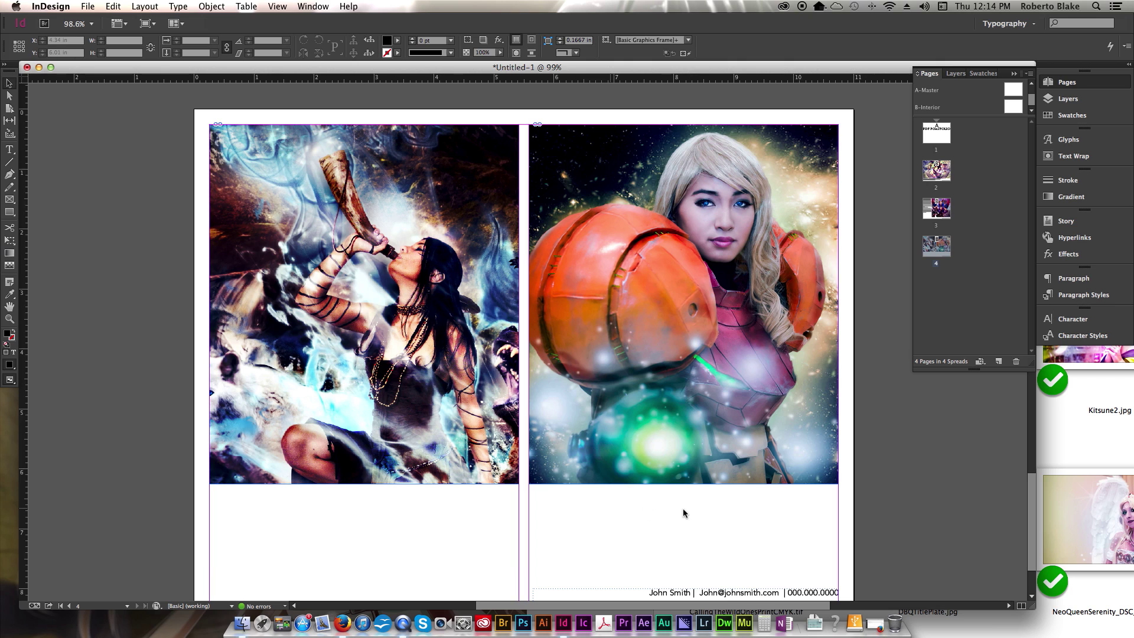
{"action": "scroll", "coordinate": [684, 508], "scroll_direction": "down", "scroll_amount": 2}
{"action": "scroll", "coordinate": [684, 508], "scroll_direction": "up", "scroll_amount": 3}
{"action": "scroll", "coordinate": [684, 507], "scroll_direction": "up", "scroll_amount": 5}
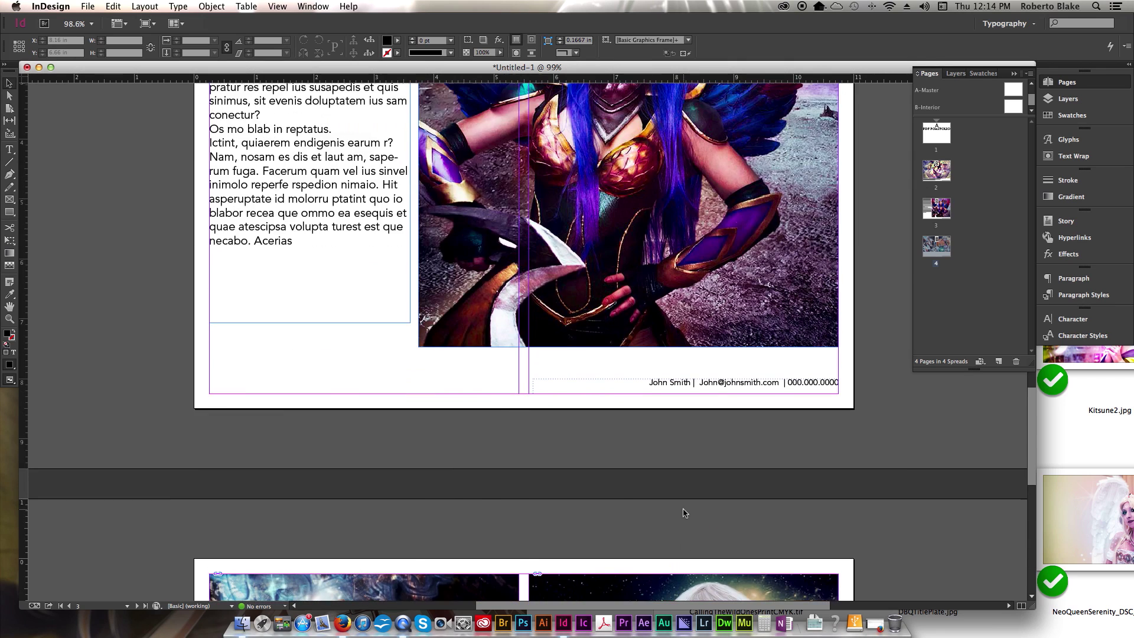
{"action": "scroll", "coordinate": [603, 488], "scroll_direction": "up", "scroll_amount": 5}
{"action": "scroll", "coordinate": [526, 466], "scroll_direction": "up", "scroll_amount": 5}
Step: Paste a copy of the dancer spread's caption frame onto page 4
{"action": "left_click", "coordinate": [435, 425]}
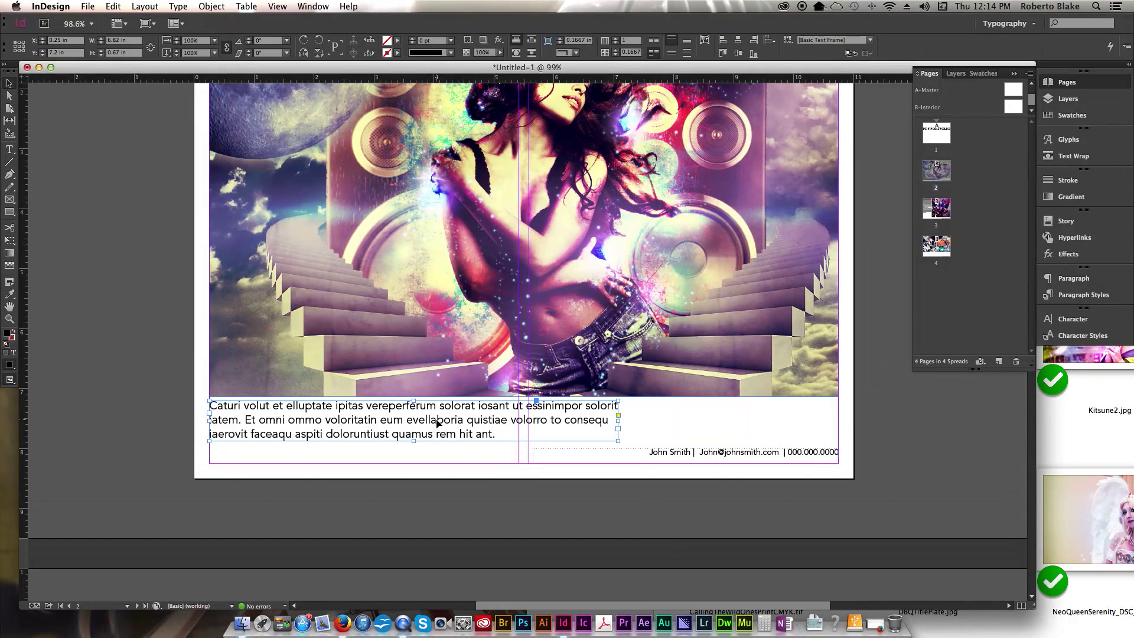
{"action": "scroll", "coordinate": [480, 429], "scroll_direction": "down", "scroll_amount": 5}
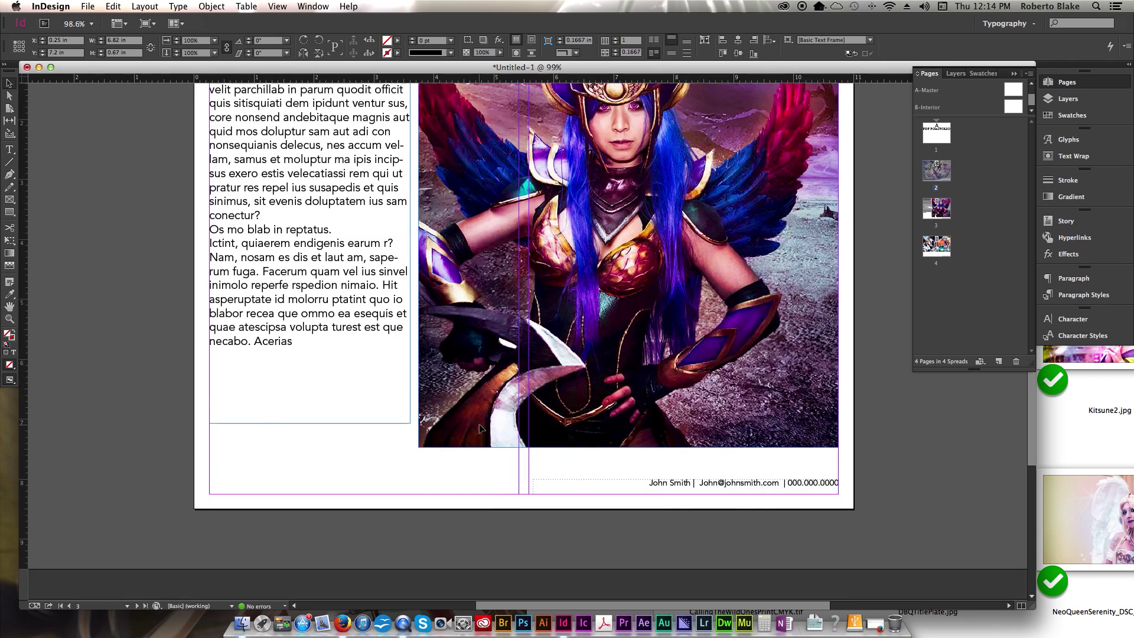
{"action": "scroll", "coordinate": [480, 429], "scroll_direction": "down", "scroll_amount": 5}
{"action": "scroll", "coordinate": [479, 429], "scroll_direction": "down", "scroll_amount": 3}
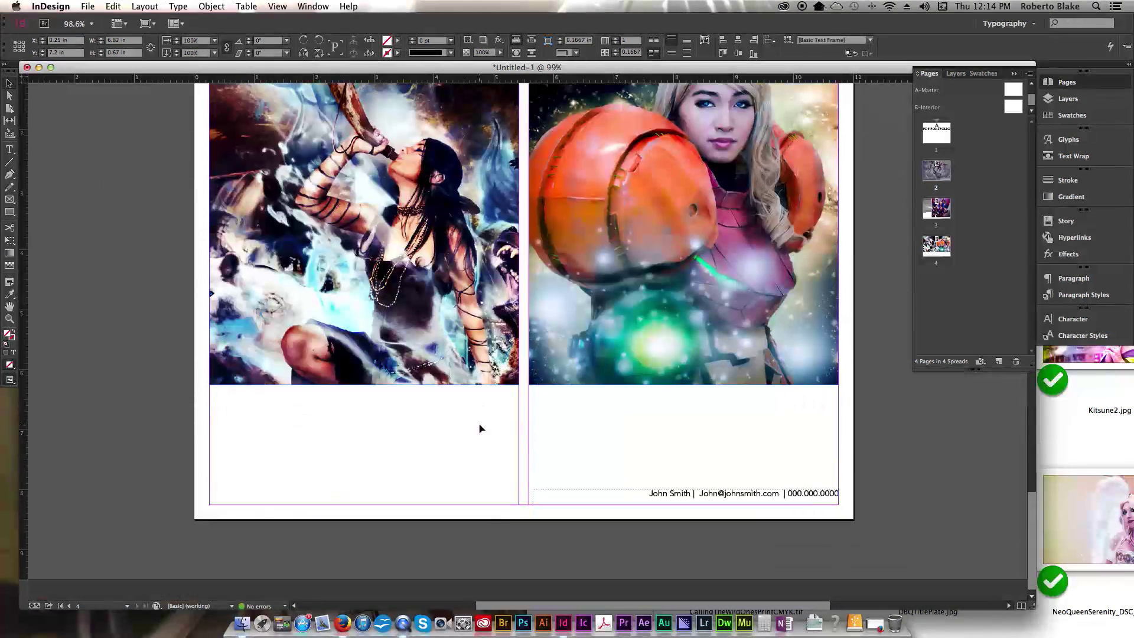
{"action": "left_click", "coordinate": [341, 445]}
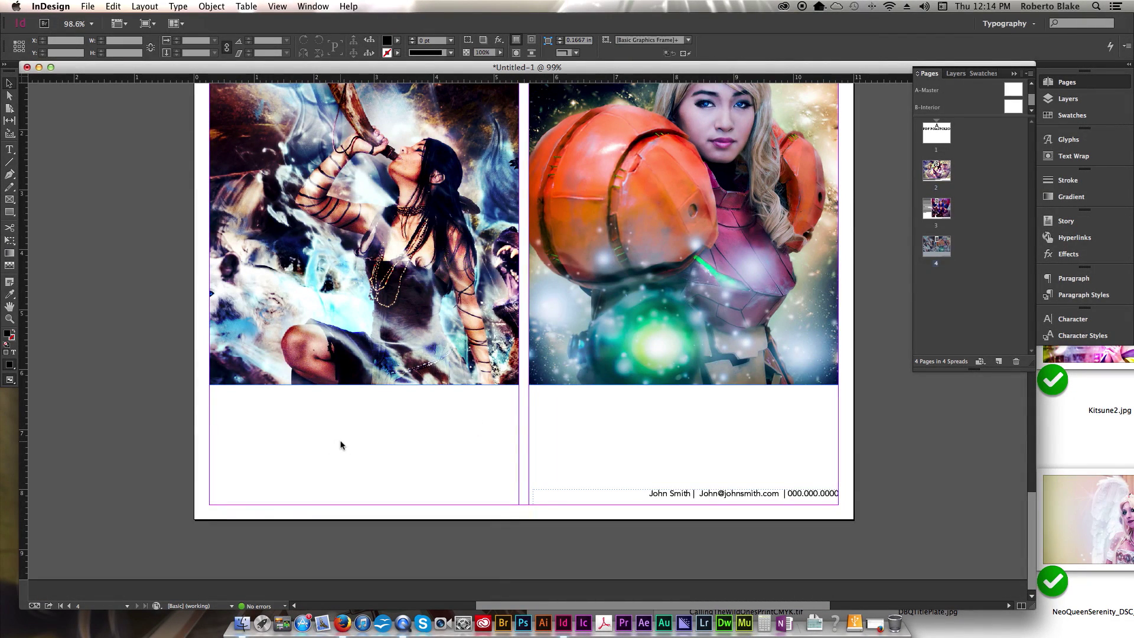
{"action": "key", "text": "ctrl+alt+shift+v"}
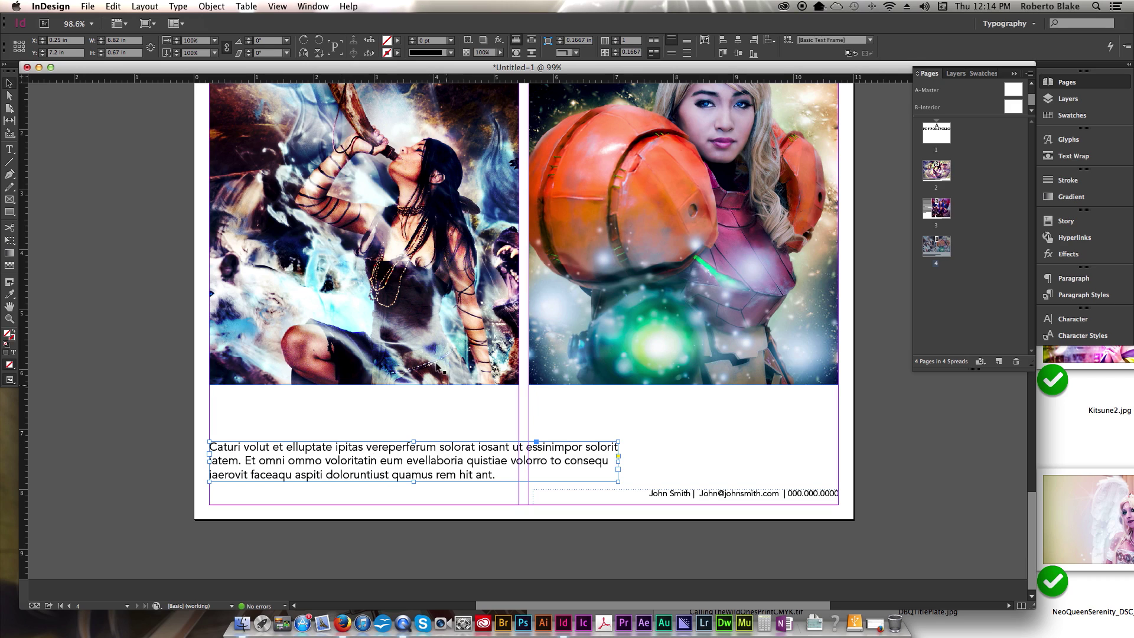
Step: Lengthen both image frames toward the caption, refit them proportionally, and reposition the right portrait
{"action": "left_click", "coordinate": [523, 386]}
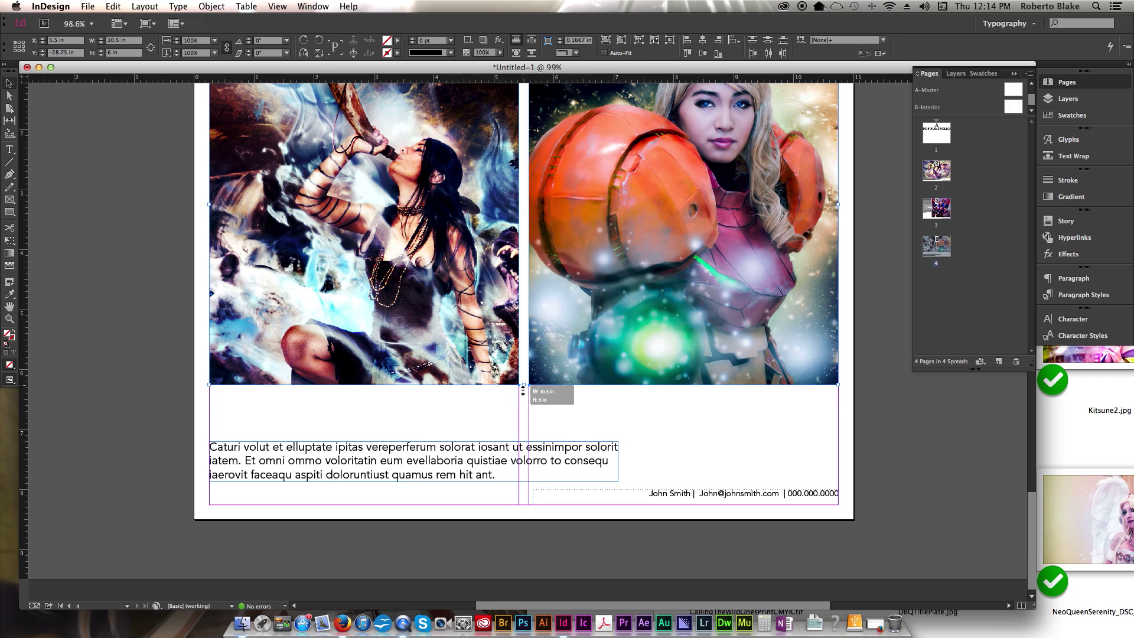
{"action": "left_click_drag", "start_coordinate": [523, 387], "coordinate": [523, 427]}
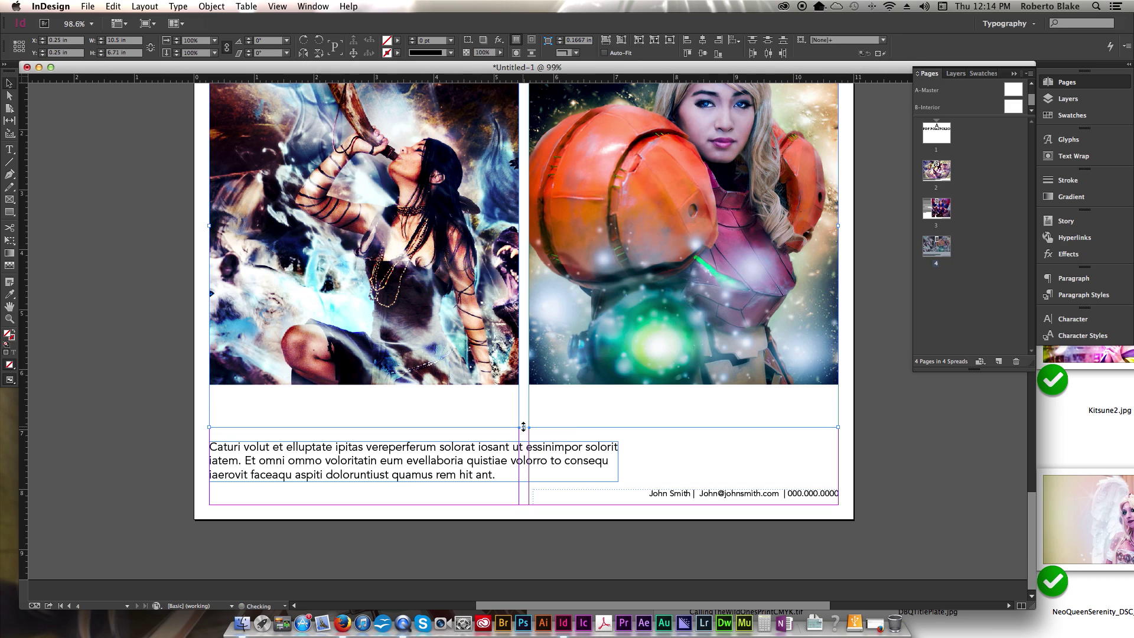
{"action": "left_click", "coordinate": [392, 375]}
{"action": "key", "text": "super+alt+shift+c"}
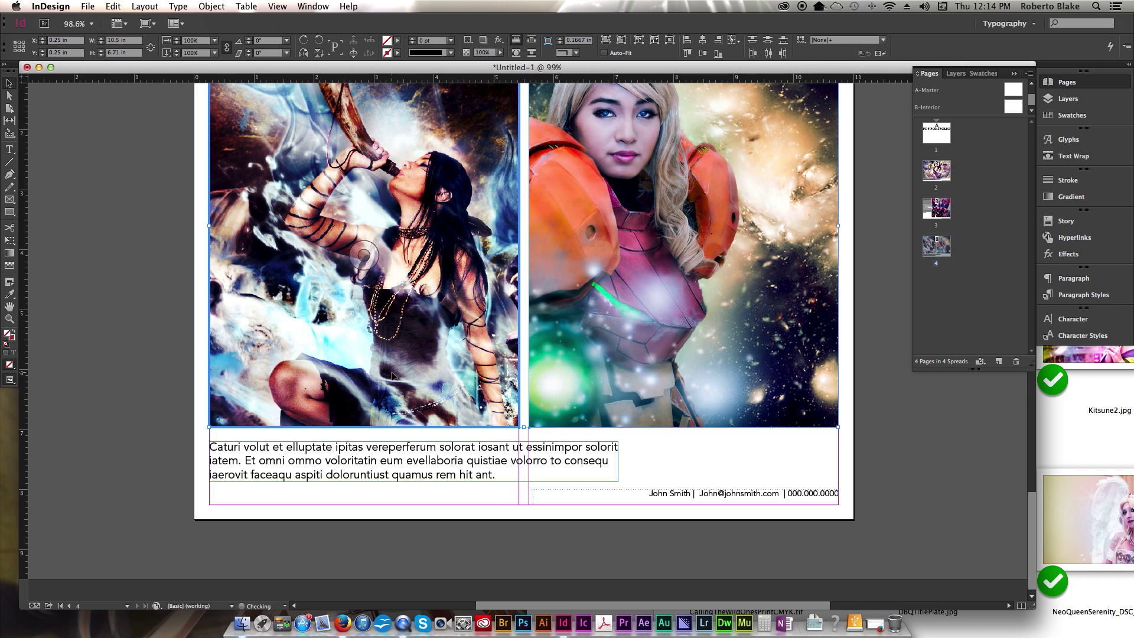
{"action": "scroll", "coordinate": [393, 377], "scroll_direction": "up", "scroll_amount": 5}
{"action": "left_click", "coordinate": [210, 377]}
{"action": "scroll", "coordinate": [209, 378], "scroll_direction": "down", "scroll_amount": 5}
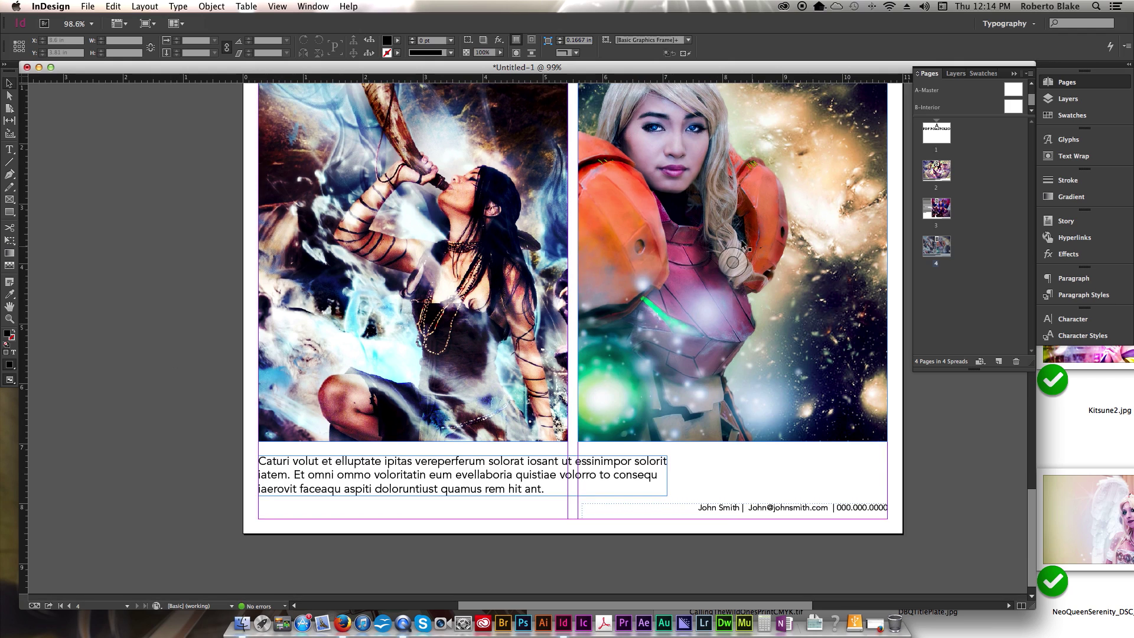
{"action": "left_click", "coordinate": [732, 259]}
{"action": "left_click_drag", "start_coordinate": [732, 259], "coordinate": [733, 256]}
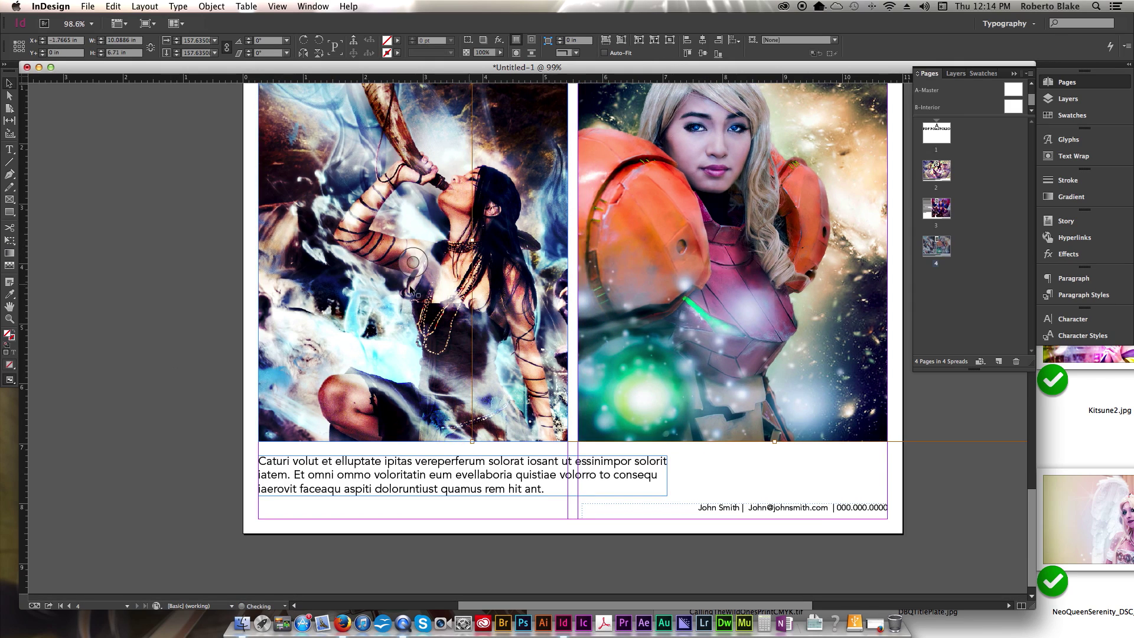
{"action": "left_click", "coordinate": [213, 297]}
{"action": "scroll", "coordinate": [213, 296], "scroll_direction": "up", "scroll_amount": 5}
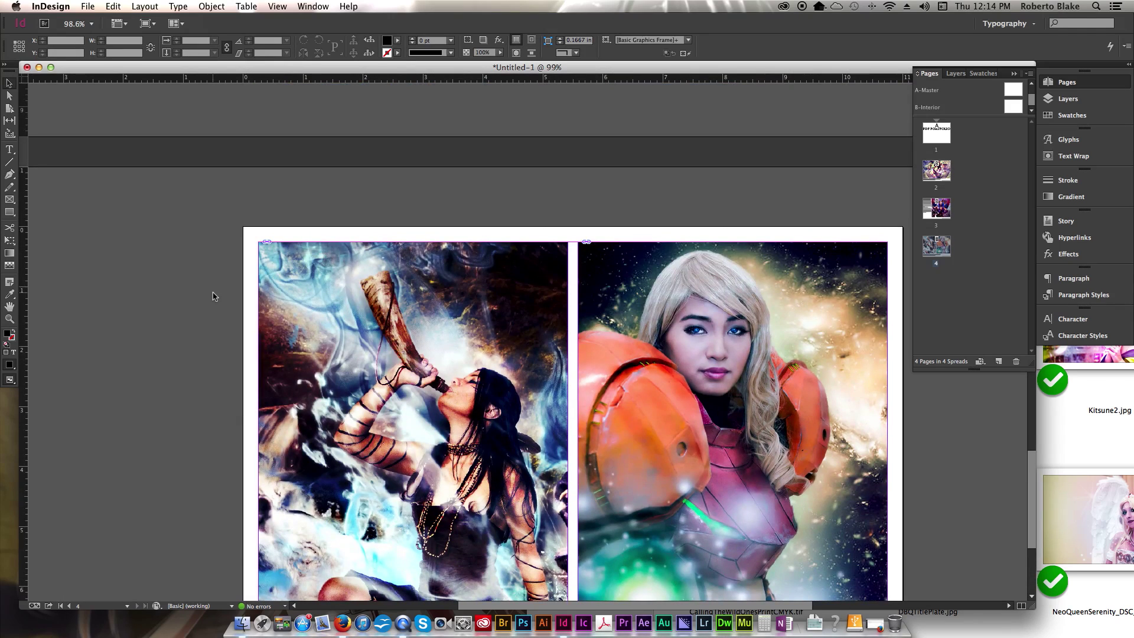
{"action": "scroll", "coordinate": [213, 297], "scroll_direction": "down", "scroll_amount": 5}
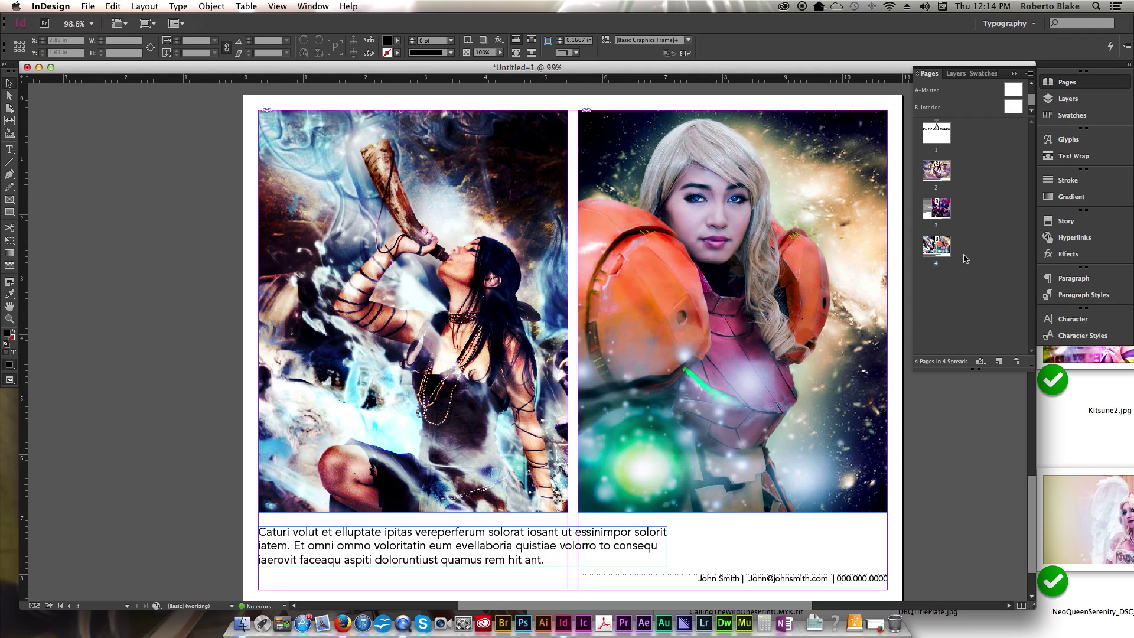
Step: Narrow the caption to the left image and duplicate it under the right image, matching its width
{"action": "left_click", "coordinate": [548, 551]}
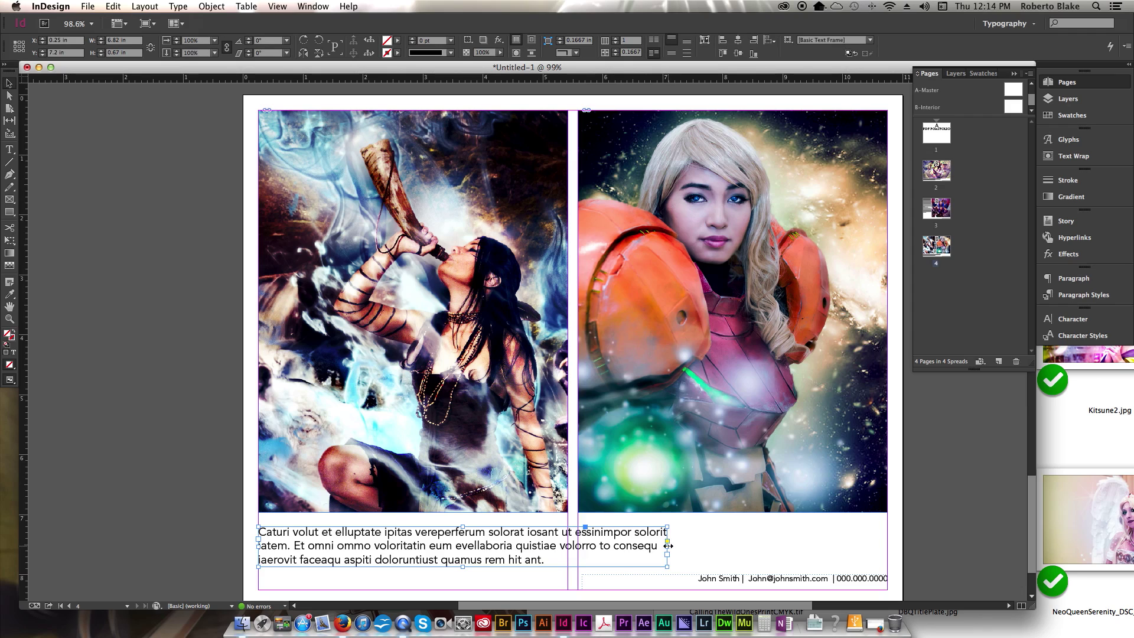
{"action": "left_click_drag", "start_coordinate": [668, 546], "coordinate": [564, 547]}
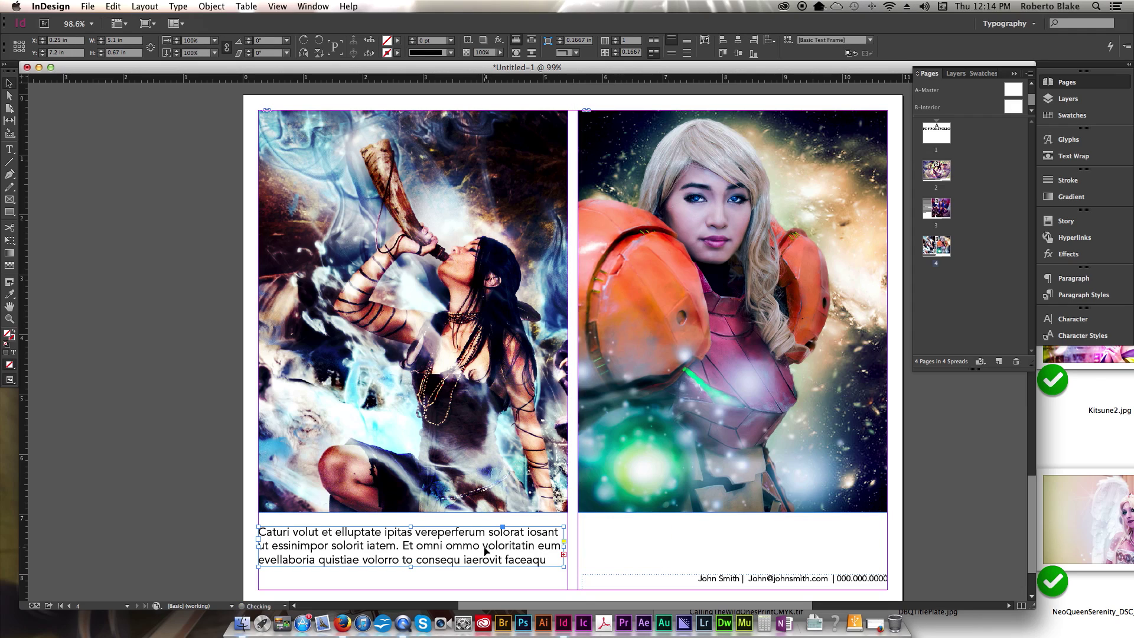
{"action": "left_click_drag", "start_coordinate": [486, 551], "coordinate": [805, 544]}
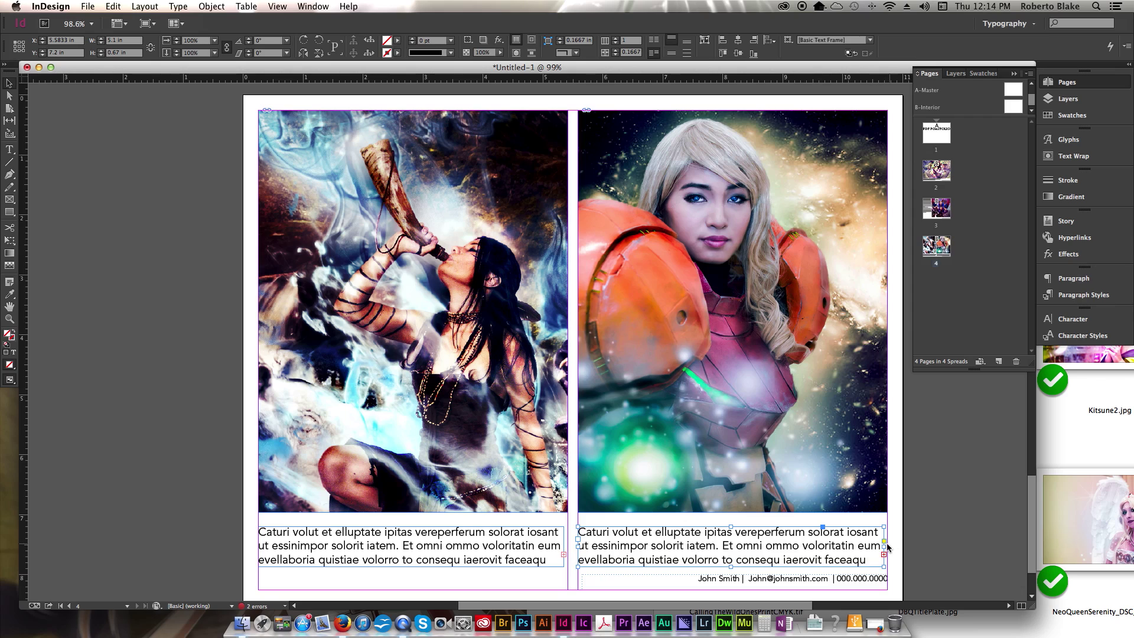
{"action": "left_click_drag", "start_coordinate": [888, 547], "coordinate": [897, 543]}
{"action": "left_click", "coordinate": [933, 536]}
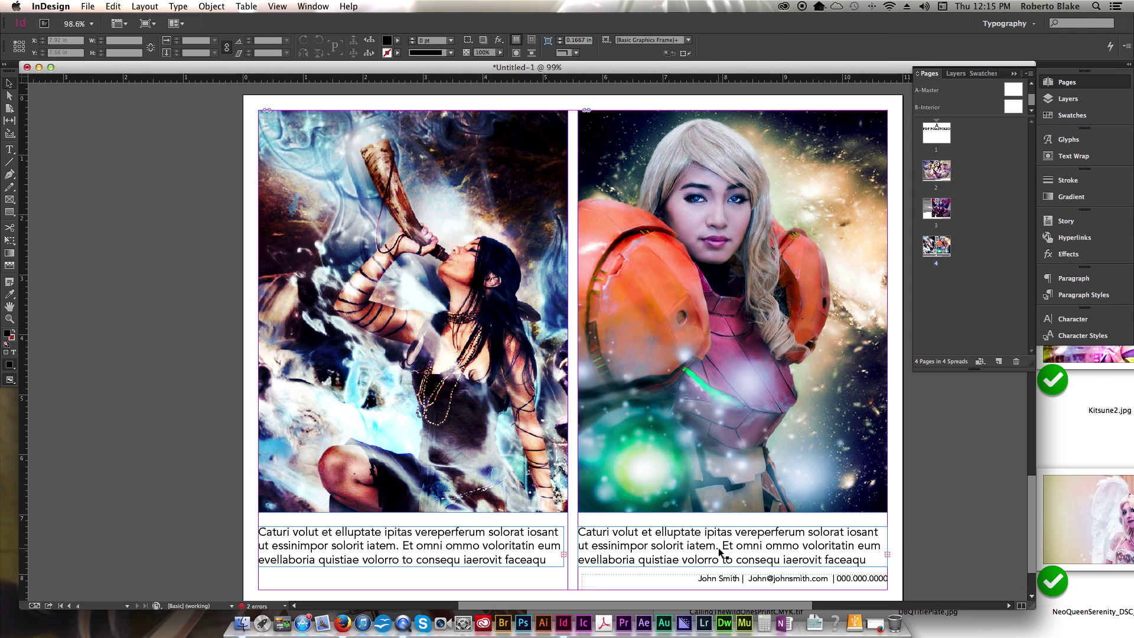
Step: Nudge both captions slightly upward together
{"action": "left_click", "coordinate": [483, 553]}
{"action": "left_click", "coordinate": [735, 540], "text": "shift"}
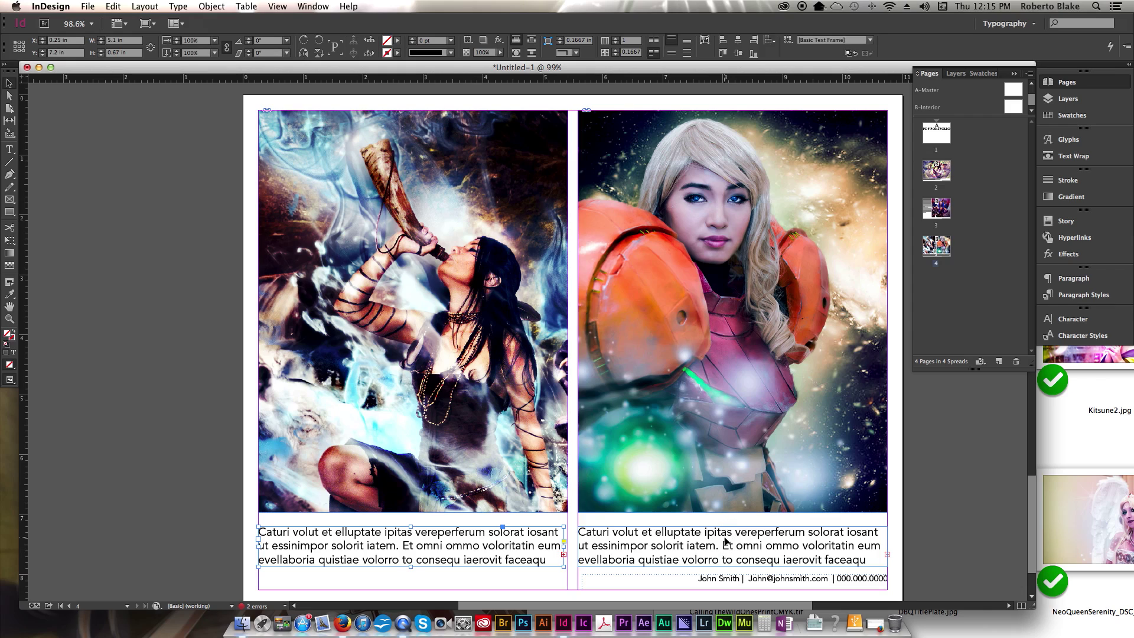
{"action": "key", "text": "Up"}
{"action": "key", "text": "Up"}
{"action": "key", "text": "Up"}
{"action": "key", "text": "Up"}
{"action": "key", "text": "Up"}
{"action": "left_click", "coordinate": [214, 426]}
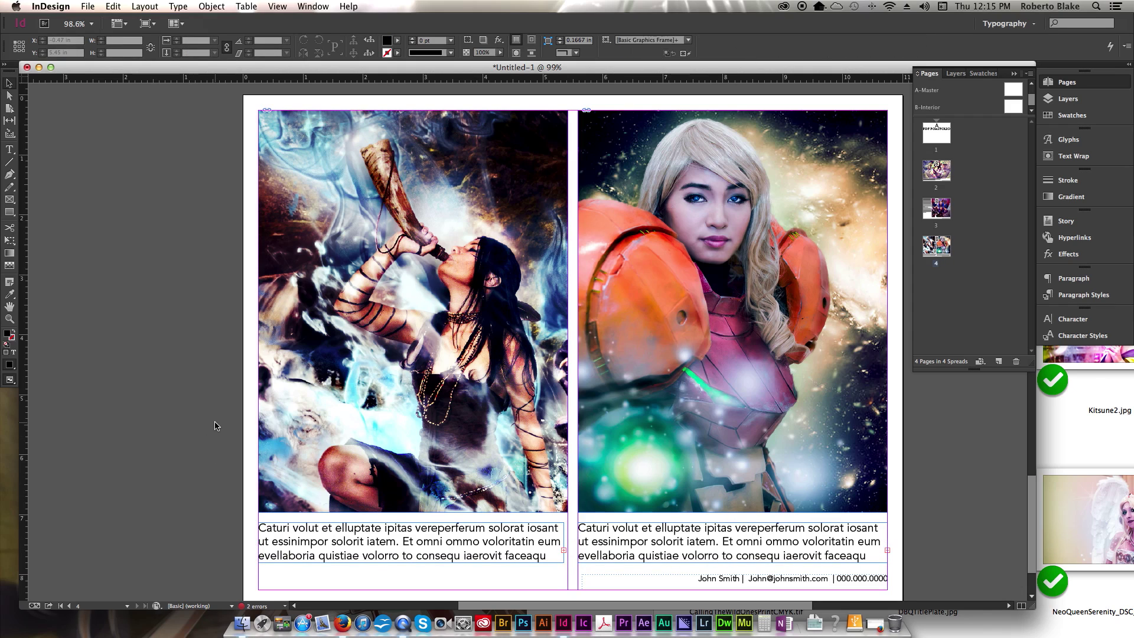
{"action": "scroll", "coordinate": [214, 424], "scroll_direction": "down", "scroll_amount": 3}
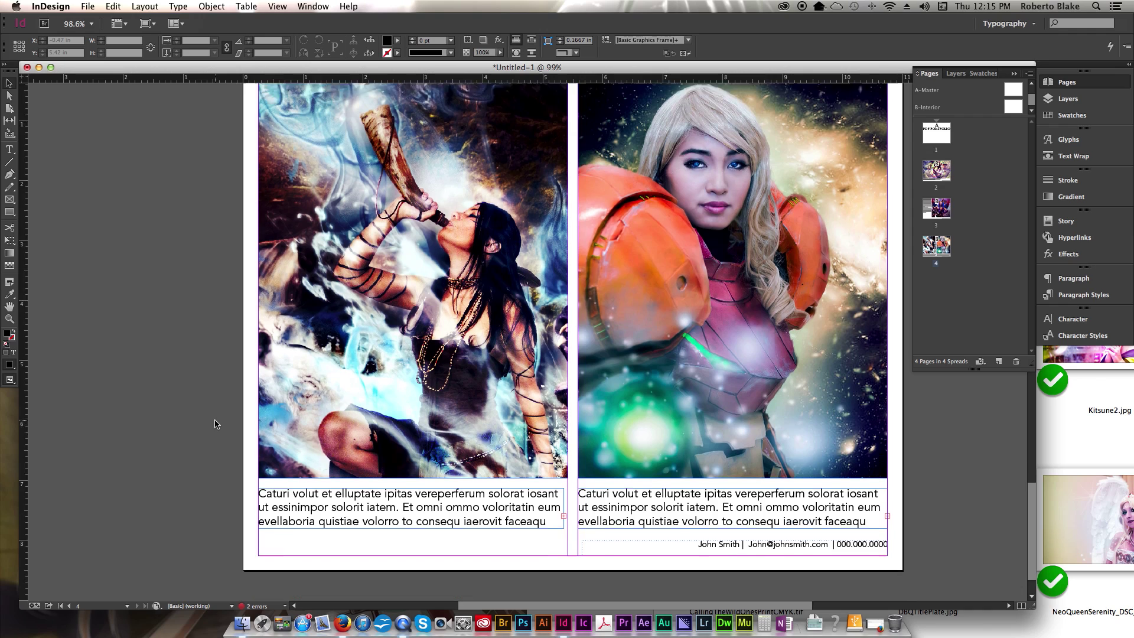
{"action": "scroll", "coordinate": [214, 424], "scroll_direction": "up", "scroll_amount": 5}
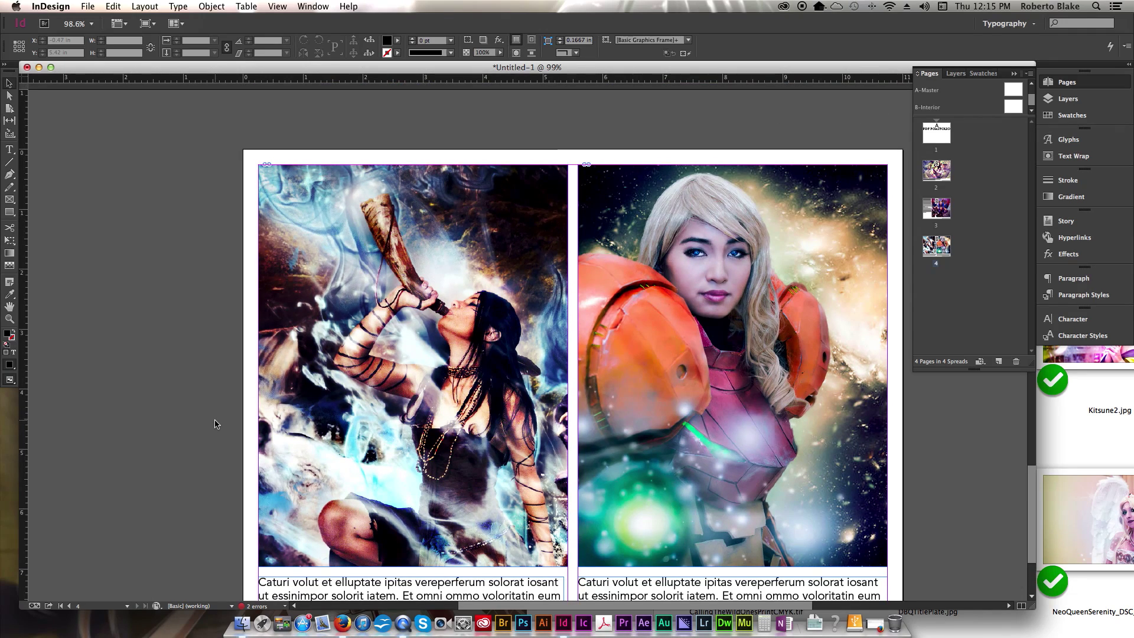
{"action": "scroll", "coordinate": [215, 424], "scroll_direction": "down", "scroll_amount": 1}
{"action": "scroll", "coordinate": [214, 423], "scroll_direction": "down", "scroll_amount": 3}
{"action": "scroll", "coordinate": [215, 423], "scroll_direction": "down", "scroll_amount": 1}
{"action": "scroll", "coordinate": [201, 423], "scroll_direction": "down", "scroll_amount": 1}
{"action": "scroll", "coordinate": [195, 421], "scroll_direction": "down", "scroll_amount": 2}
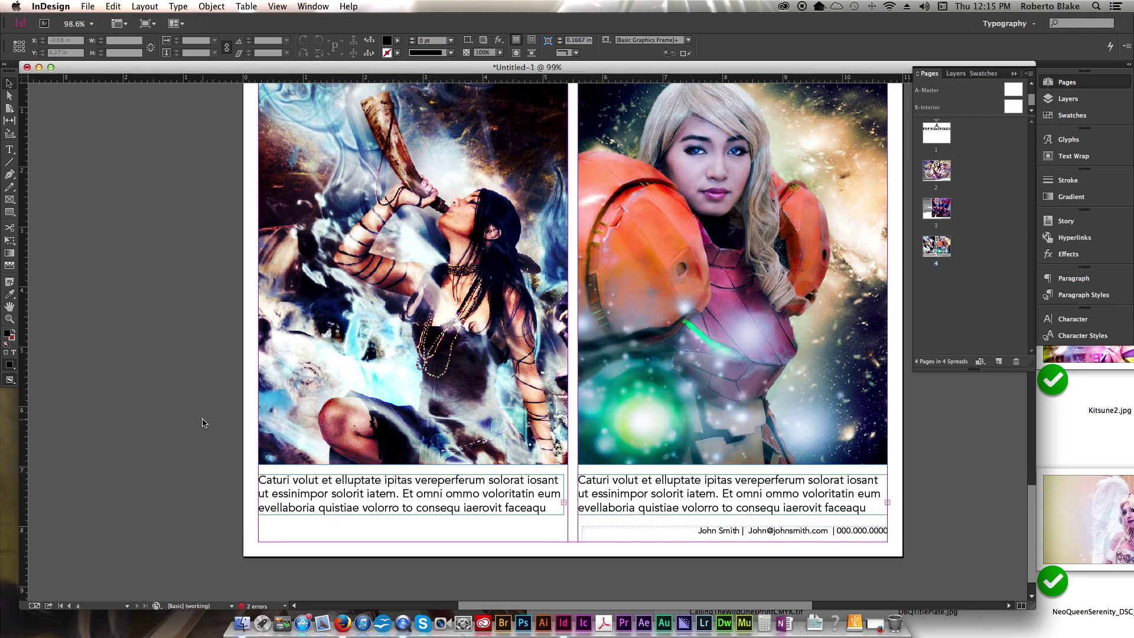
{"action": "scroll", "coordinate": [202, 423], "scroll_direction": "up", "scroll_amount": 2}
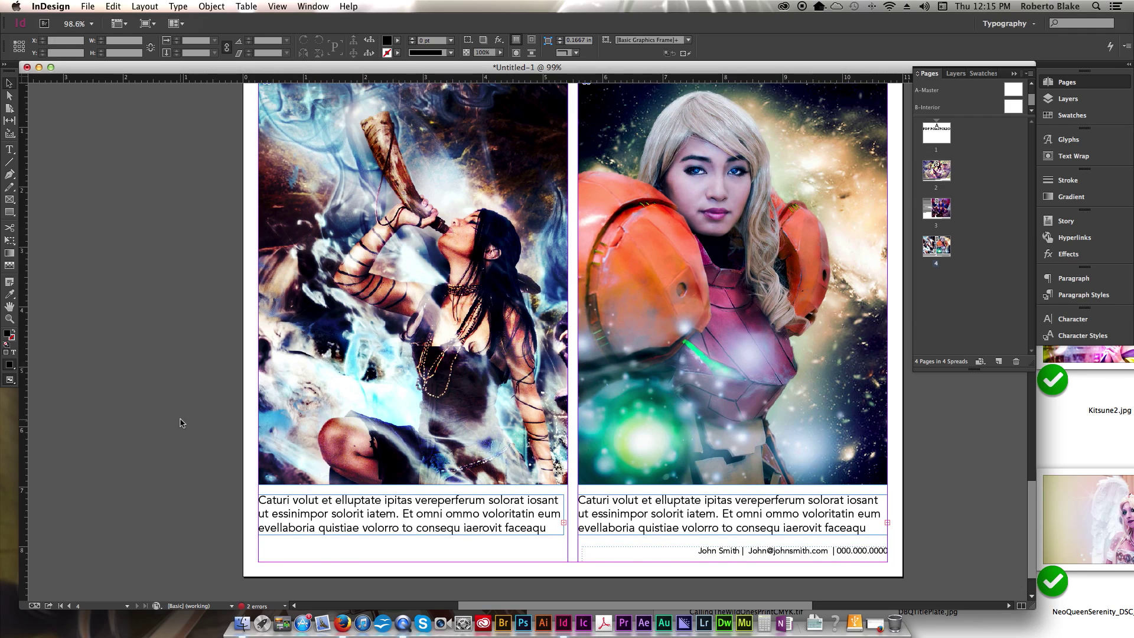
{"action": "scroll", "coordinate": [180, 423], "scroll_direction": "right", "scroll_amount": 3}
{"action": "scroll", "coordinate": [180, 423], "scroll_direction": "up", "scroll_amount": 1}
{"action": "key", "text": "super+minus"}
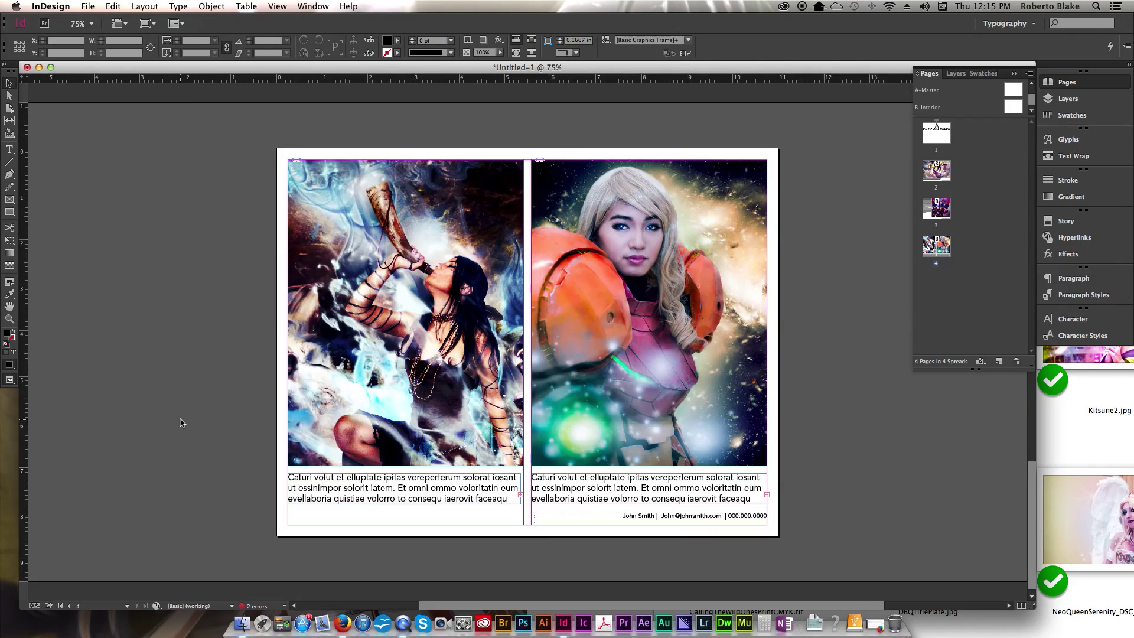
{"action": "scroll", "coordinate": [178, 423], "scroll_direction": "up", "scroll_amount": 2}
{"action": "scroll", "coordinate": [179, 423], "scroll_direction": "up", "scroll_amount": 10}
{"action": "scroll", "coordinate": [178, 423], "scroll_direction": "up", "scroll_amount": 5}
{"action": "scroll", "coordinate": [176, 422], "scroll_direction": "up", "scroll_amount": 5}
{"action": "scroll", "coordinate": [177, 422], "scroll_direction": "down", "scroll_amount": 4}
{"action": "scroll", "coordinate": [177, 421], "scroll_direction": "up", "scroll_amount": 1}
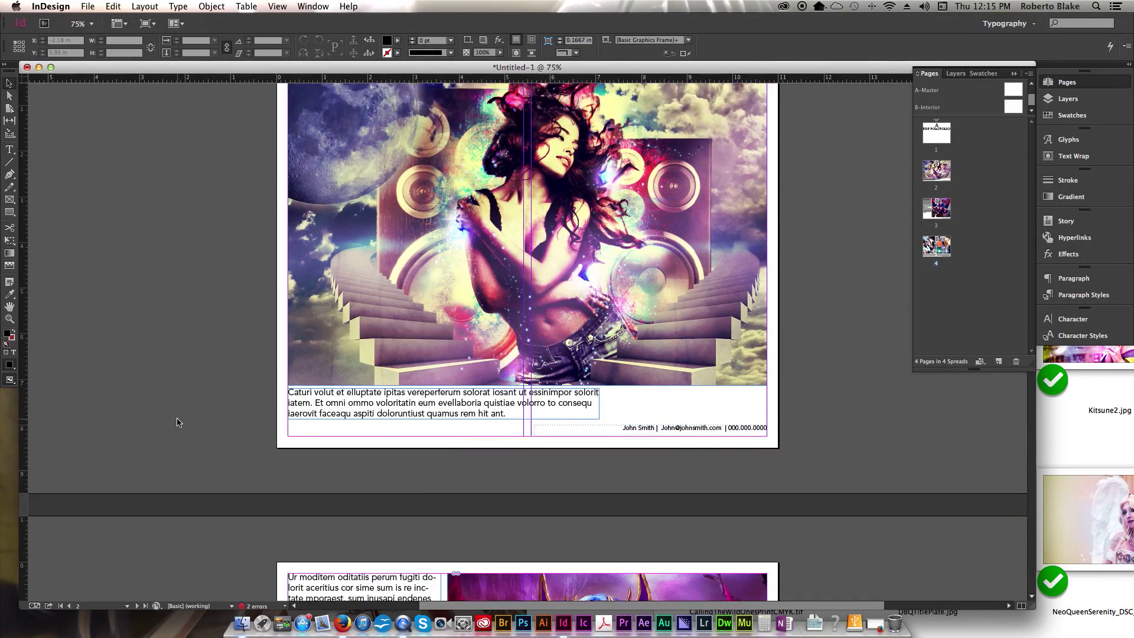
{"action": "scroll", "coordinate": [177, 422], "scroll_direction": "up", "scroll_amount": 1}
{"action": "scroll", "coordinate": [176, 422], "scroll_direction": "up", "scroll_amount": 1}
{"action": "scroll", "coordinate": [176, 422], "scroll_direction": "up", "scroll_amount": 3}
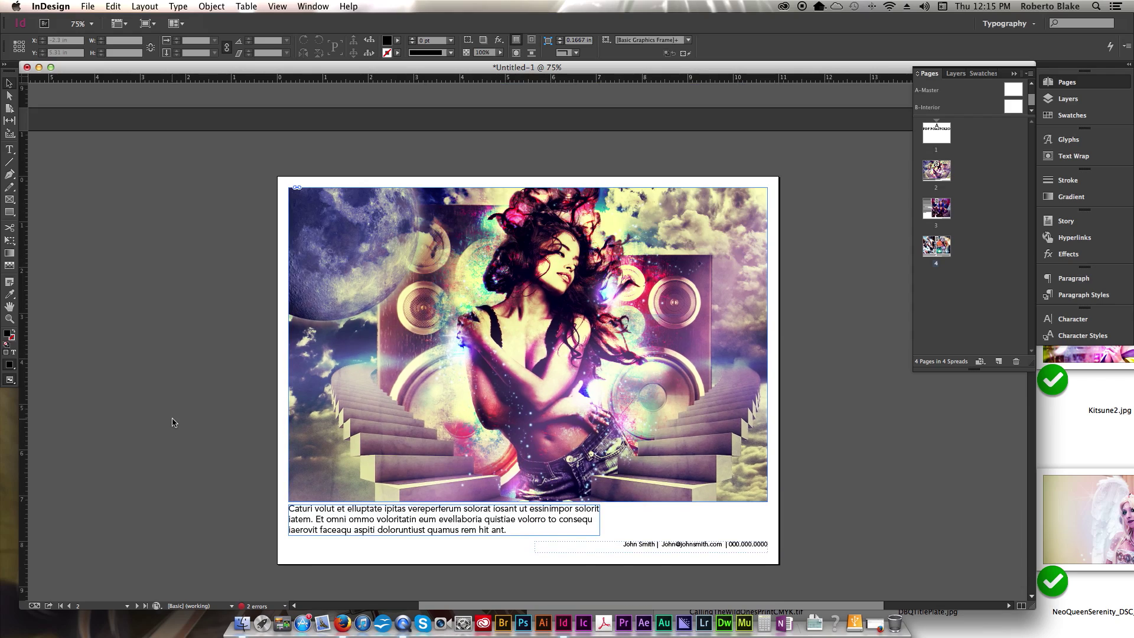
{"action": "scroll", "coordinate": [174, 422], "scroll_direction": "up", "scroll_amount": 5}
{"action": "scroll", "coordinate": [172, 423], "scroll_direction": "up", "scroll_amount": 5}
{"action": "scroll", "coordinate": [172, 422], "scroll_direction": "up", "scroll_amount": 1}
{"action": "scroll", "coordinate": [173, 422], "scroll_direction": "down", "scroll_amount": 9}
{"action": "scroll", "coordinate": [172, 422], "scroll_direction": "down", "scroll_amount": 5}
{"action": "scroll", "coordinate": [172, 421], "scroll_direction": "down", "scroll_amount": 4}
{"action": "scroll", "coordinate": [173, 422], "scroll_direction": "down", "scroll_amount": 8}
{"action": "scroll", "coordinate": [173, 422], "scroll_direction": "down", "scroll_amount": 3}
{"action": "scroll", "coordinate": [172, 421], "scroll_direction": "down", "scroll_amount": 5}
{"action": "scroll", "coordinate": [172, 421], "scroll_direction": "down", "scroll_amount": 7}
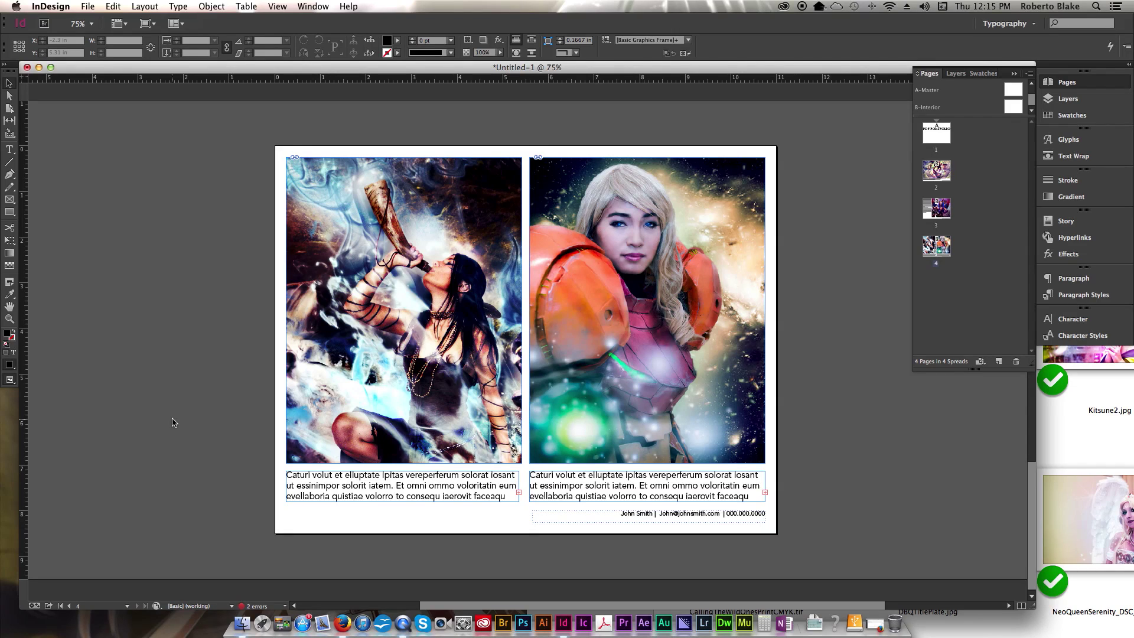
{"action": "scroll", "coordinate": [178, 423], "scroll_direction": "left", "scroll_amount": 2}
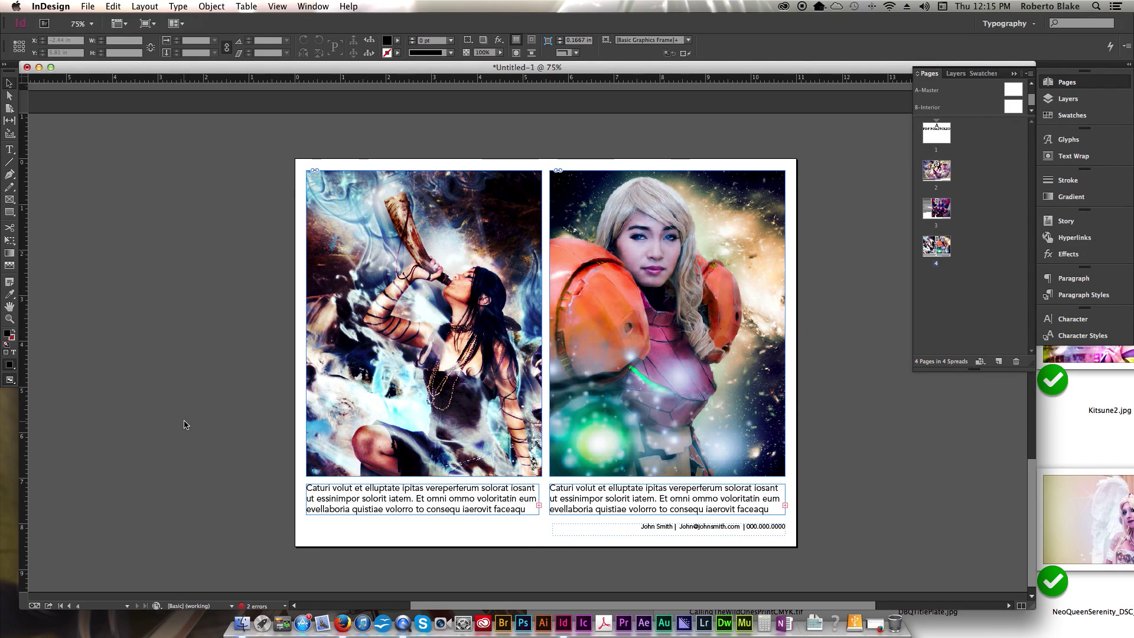
{"action": "scroll", "coordinate": [184, 425], "scroll_direction": "up", "scroll_amount": 3}
{"action": "scroll", "coordinate": [184, 425], "scroll_direction": "up", "scroll_amount": 2}
{"action": "scroll", "coordinate": [183, 425], "scroll_direction": "up", "scroll_amount": 4}
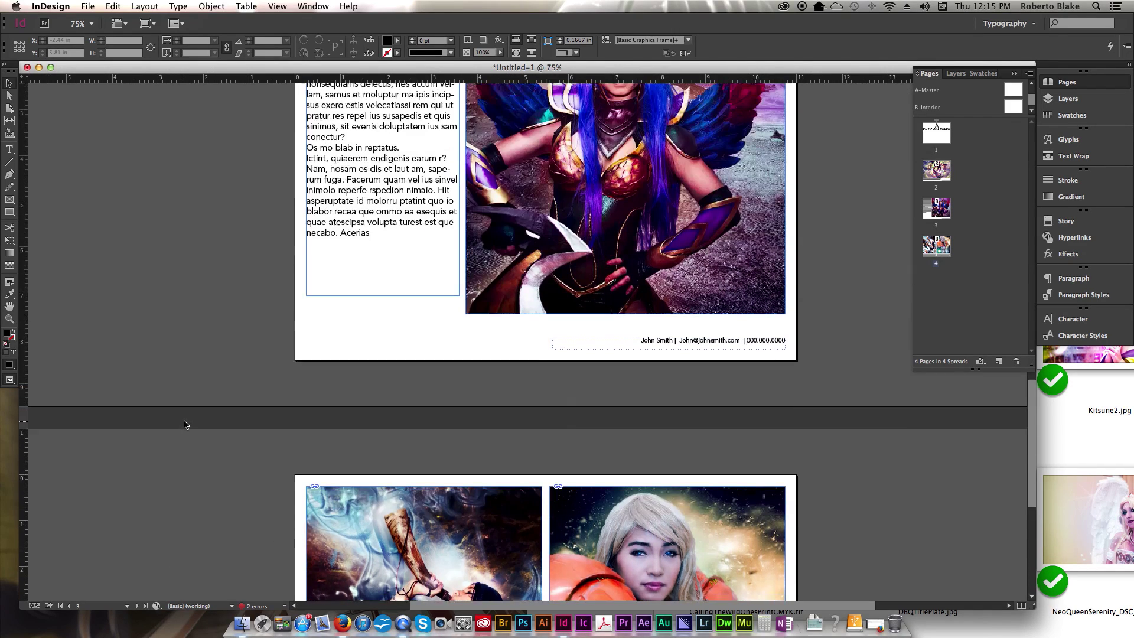
{"action": "scroll", "coordinate": [184, 424], "scroll_direction": "up", "scroll_amount": 3}
{"action": "scroll", "coordinate": [183, 424], "scroll_direction": "up", "scroll_amount": 3}
{"action": "scroll", "coordinate": [184, 425], "scroll_direction": "up", "scroll_amount": 3}
{"action": "scroll", "coordinate": [184, 424], "scroll_direction": "up", "scroll_amount": 2}
{"action": "scroll", "coordinate": [183, 424], "scroll_direction": "up", "scroll_amount": 4}
{"action": "scroll", "coordinate": [183, 425], "scroll_direction": "up", "scroll_amount": 1}
{"action": "scroll", "coordinate": [184, 424], "scroll_direction": "up", "scroll_amount": 1}
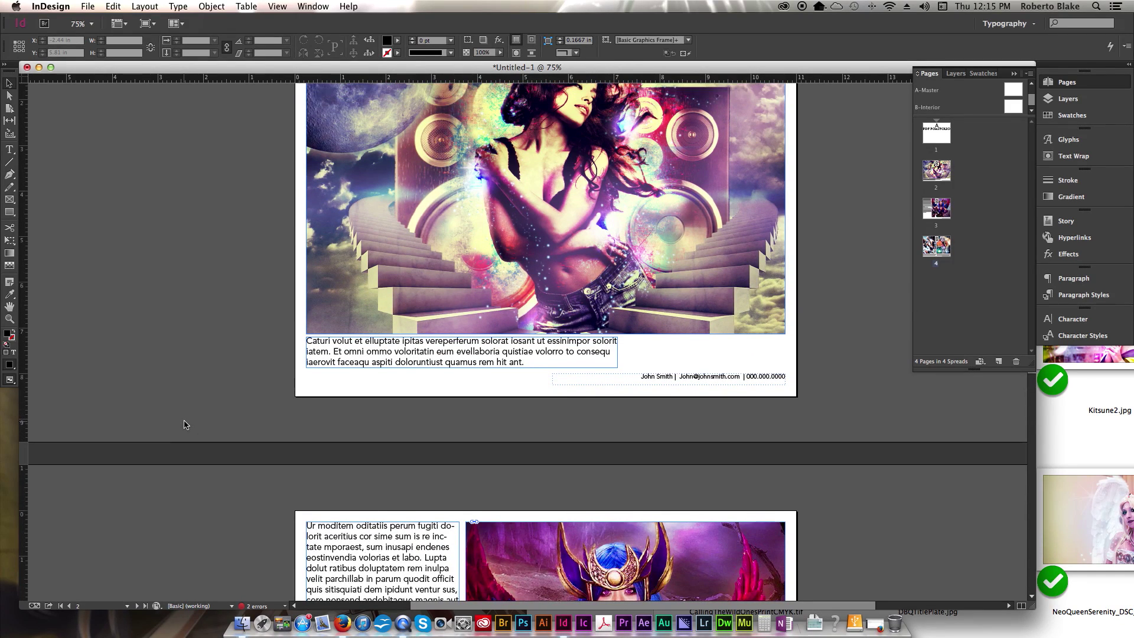
{"action": "scroll", "coordinate": [183, 424], "scroll_direction": "up", "scroll_amount": 3}
{"action": "scroll", "coordinate": [183, 425], "scroll_direction": "up", "scroll_amount": 2}
{"action": "scroll", "coordinate": [184, 425], "scroll_direction": "up", "scroll_amount": 2}
{"action": "scroll", "coordinate": [184, 425], "scroll_direction": "up", "scroll_amount": 3}
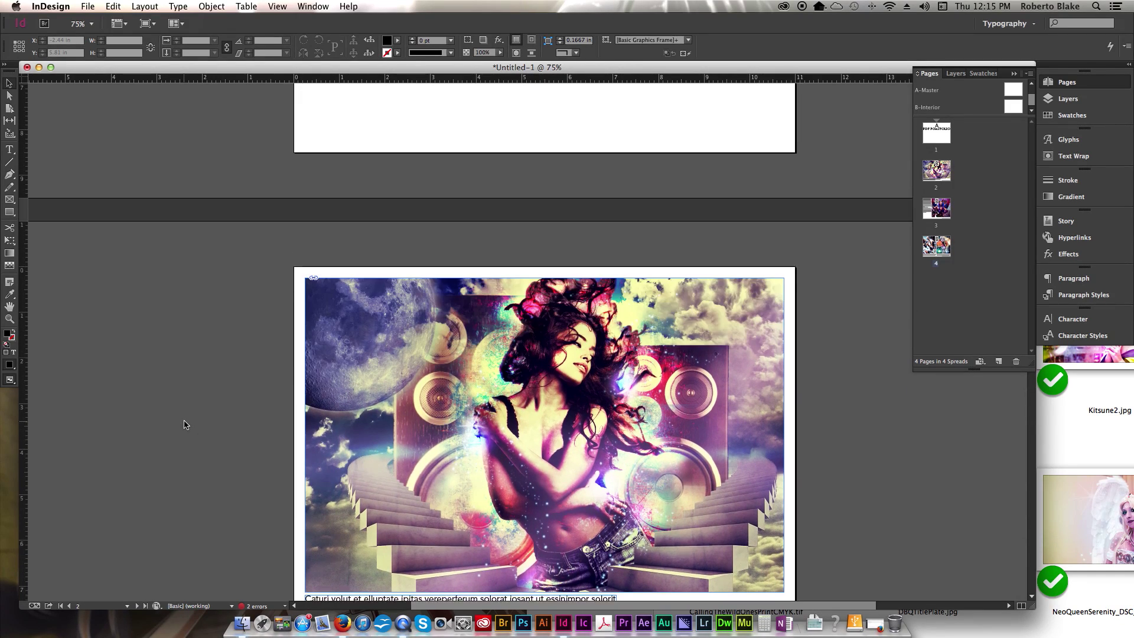
{"action": "scroll", "coordinate": [183, 425], "scroll_direction": "up", "scroll_amount": 4}
{"action": "scroll", "coordinate": [184, 424], "scroll_direction": "up", "scroll_amount": 8}
{"action": "scroll", "coordinate": [183, 425], "scroll_direction": "down", "scroll_amount": 1}
{"action": "scroll", "coordinate": [184, 424], "scroll_direction": "down", "scroll_amount": 10}
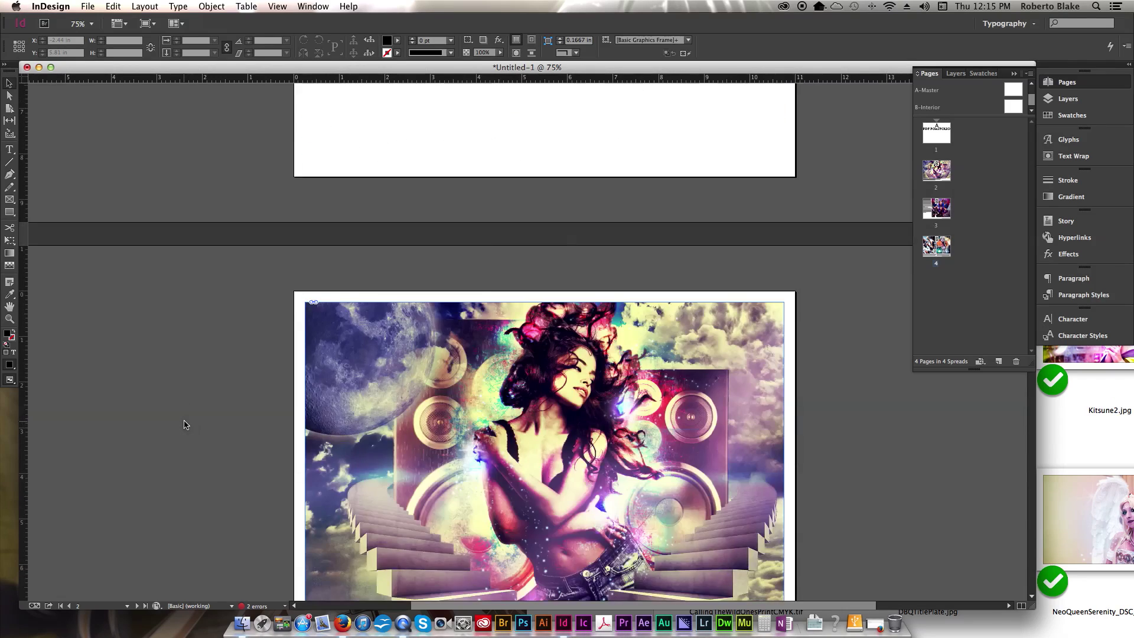
{"action": "scroll", "coordinate": [183, 425], "scroll_direction": "down", "scroll_amount": 10}
{"action": "scroll", "coordinate": [183, 424], "scroll_direction": "down", "scroll_amount": 5}
{"action": "scroll", "coordinate": [184, 424], "scroll_direction": "down", "scroll_amount": 3}
{"action": "scroll", "coordinate": [183, 424], "scroll_direction": "down", "scroll_amount": 1}
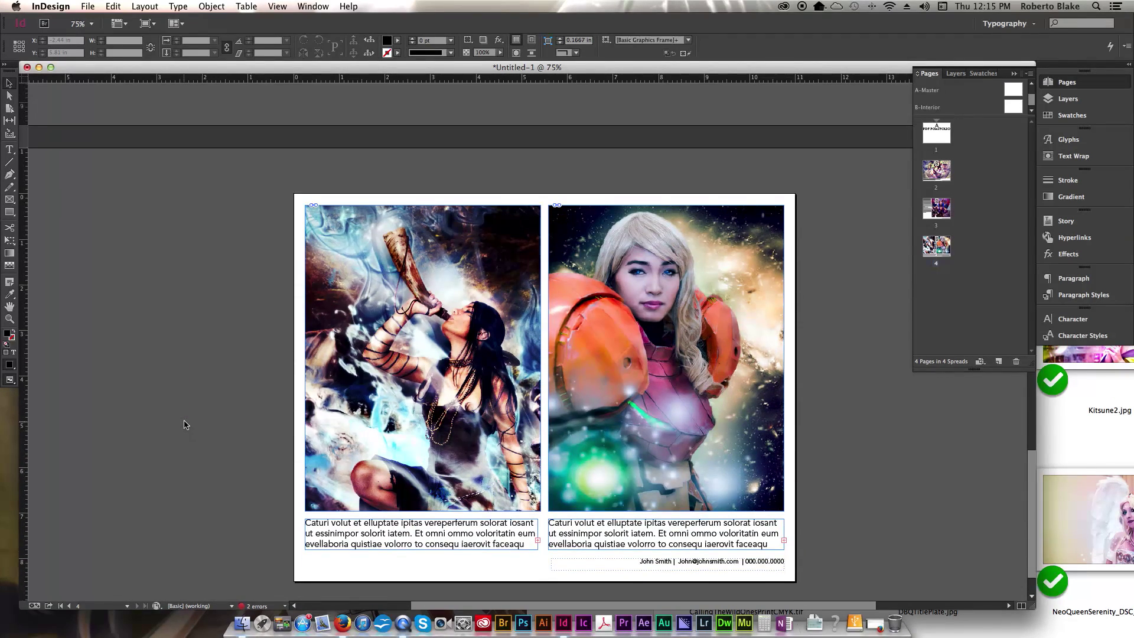
{"action": "scroll", "coordinate": [183, 423], "scroll_direction": "up", "scroll_amount": 5}
{"action": "scroll", "coordinate": [196, 372], "scroll_direction": "up", "scroll_amount": 15}
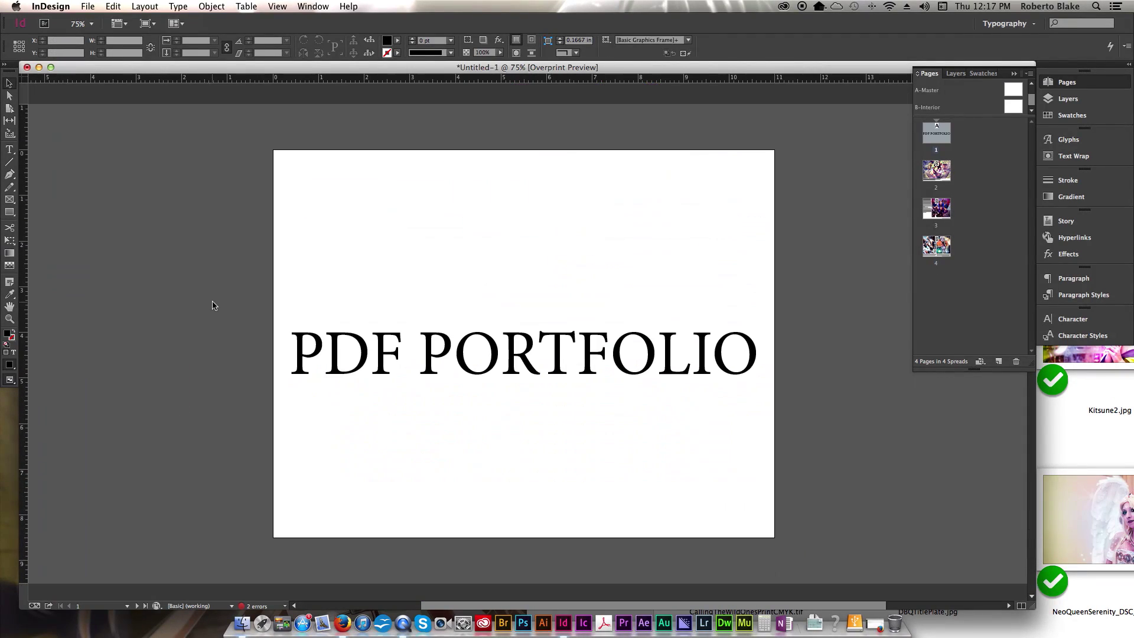
{"action": "scroll", "coordinate": [212, 305], "scroll_direction": "down", "scroll_amount": 4}
{"action": "scroll", "coordinate": [212, 305], "scroll_direction": "down", "scroll_amount": 6}
{"action": "scroll", "coordinate": [212, 305], "scroll_direction": "down", "scroll_amount": 5}
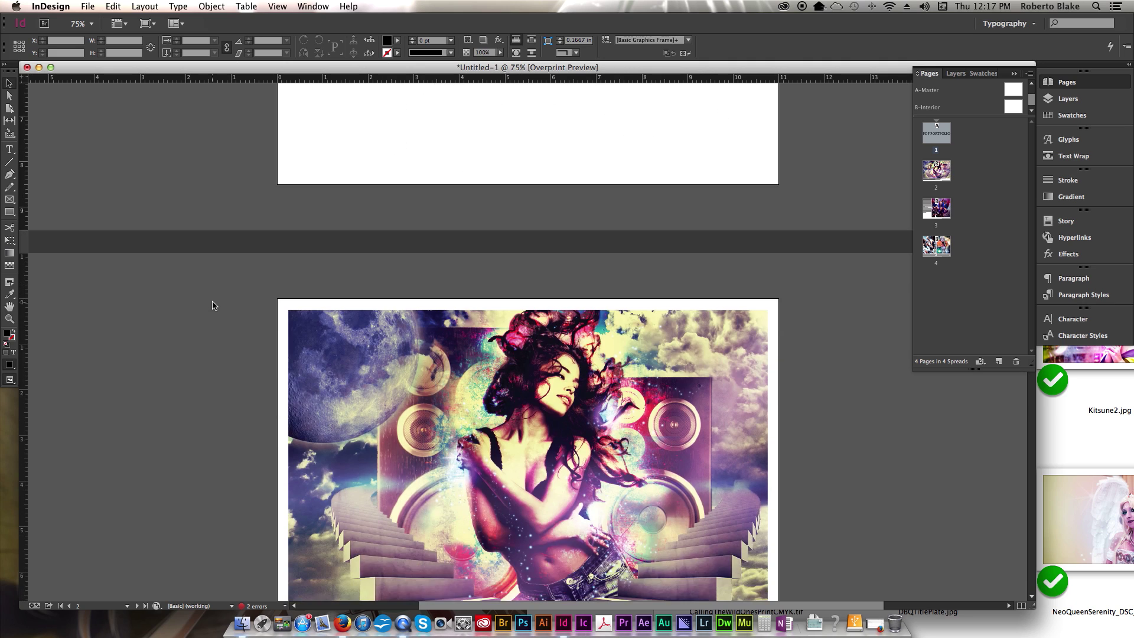
{"action": "scroll", "coordinate": [213, 305], "scroll_direction": "down", "scroll_amount": 5}
{"action": "scroll", "coordinate": [212, 305], "scroll_direction": "down", "scroll_amount": 5}
{"action": "scroll", "coordinate": [212, 305], "scroll_direction": "down", "scroll_amount": 1}
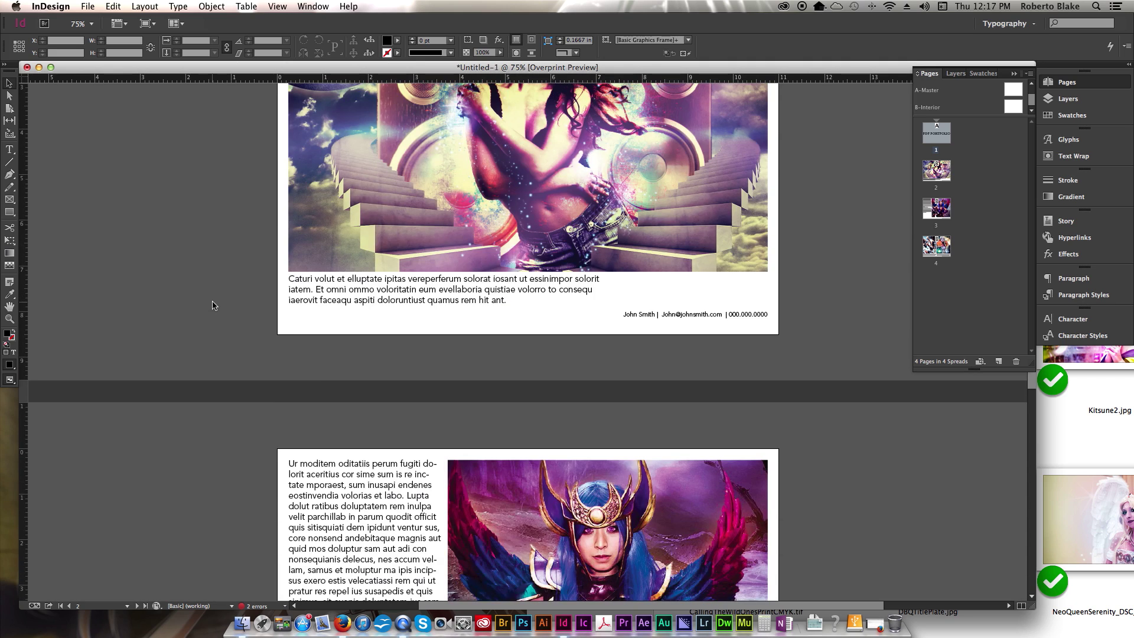
{"action": "scroll", "coordinate": [211, 304], "scroll_direction": "down", "scroll_amount": 1}
{"action": "scroll", "coordinate": [211, 305], "scroll_direction": "down", "scroll_amount": 4}
{"action": "scroll", "coordinate": [212, 305], "scroll_direction": "down", "scroll_amount": 5}
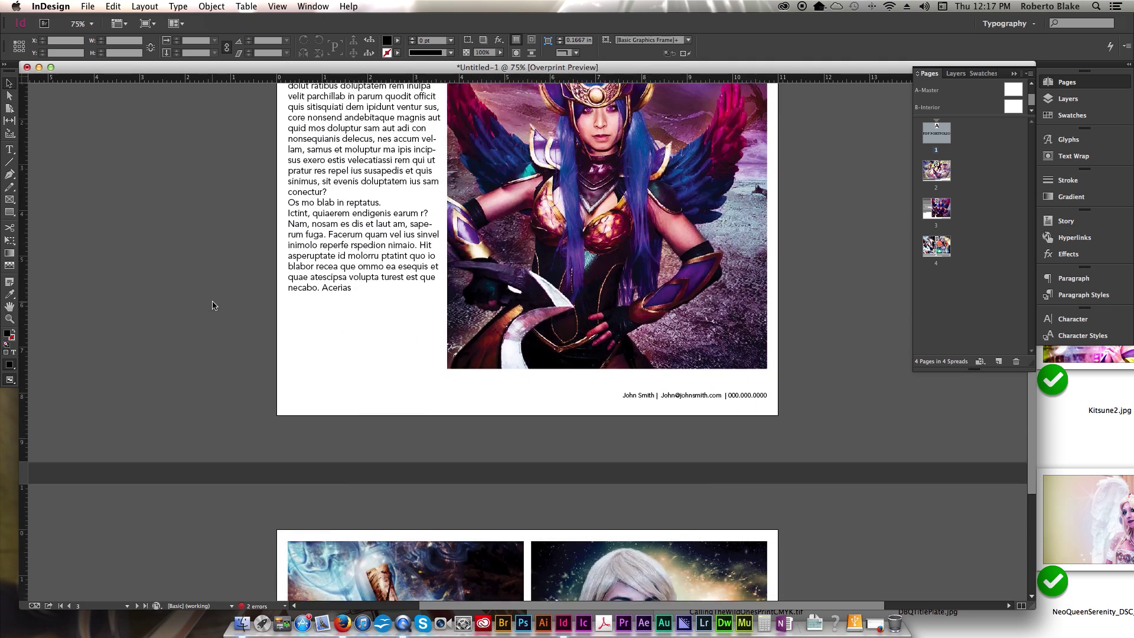
{"action": "scroll", "coordinate": [212, 305], "scroll_direction": "down", "scroll_amount": 4}
{"action": "scroll", "coordinate": [212, 305], "scroll_direction": "down", "scroll_amount": 5}
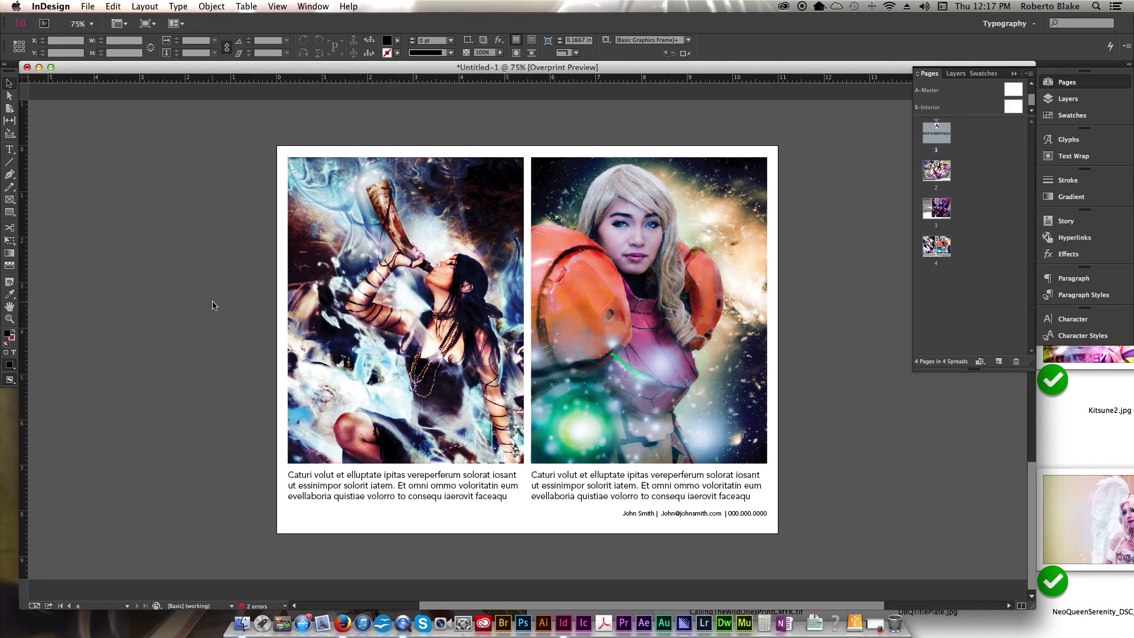
{"action": "scroll", "coordinate": [212, 305], "scroll_direction": "up", "scroll_amount": 5}
{"action": "scroll", "coordinate": [211, 305], "scroll_direction": "up", "scroll_amount": 6}
{"action": "scroll", "coordinate": [211, 304], "scroll_direction": "up", "scroll_amount": 5}
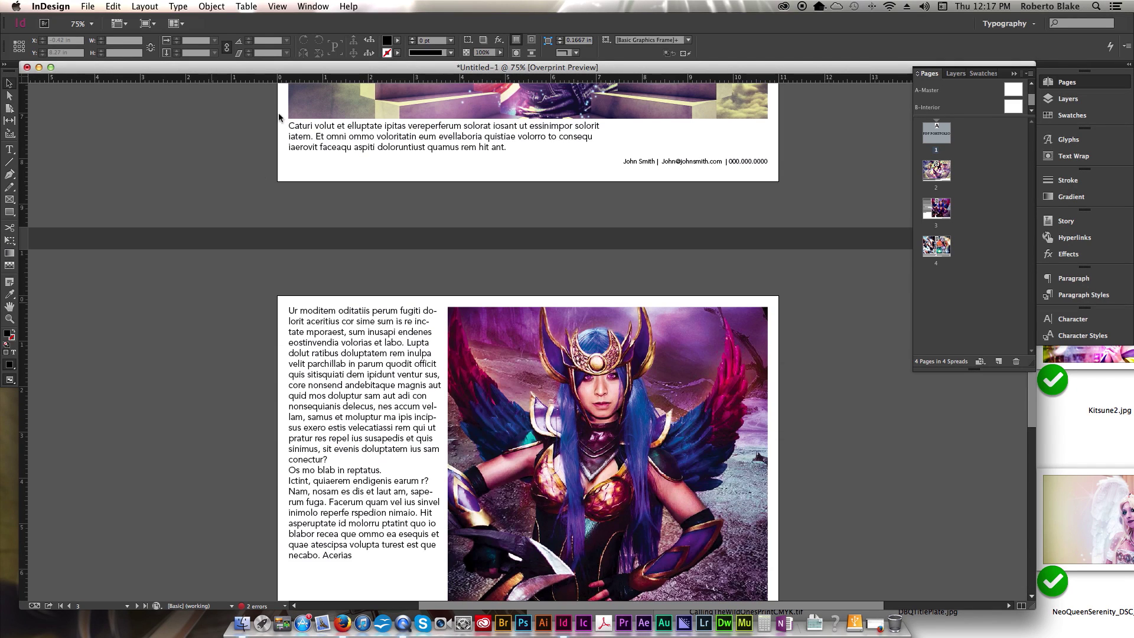
{"action": "scroll", "coordinate": [279, 116], "scroll_direction": "up", "scroll_amount": 2}
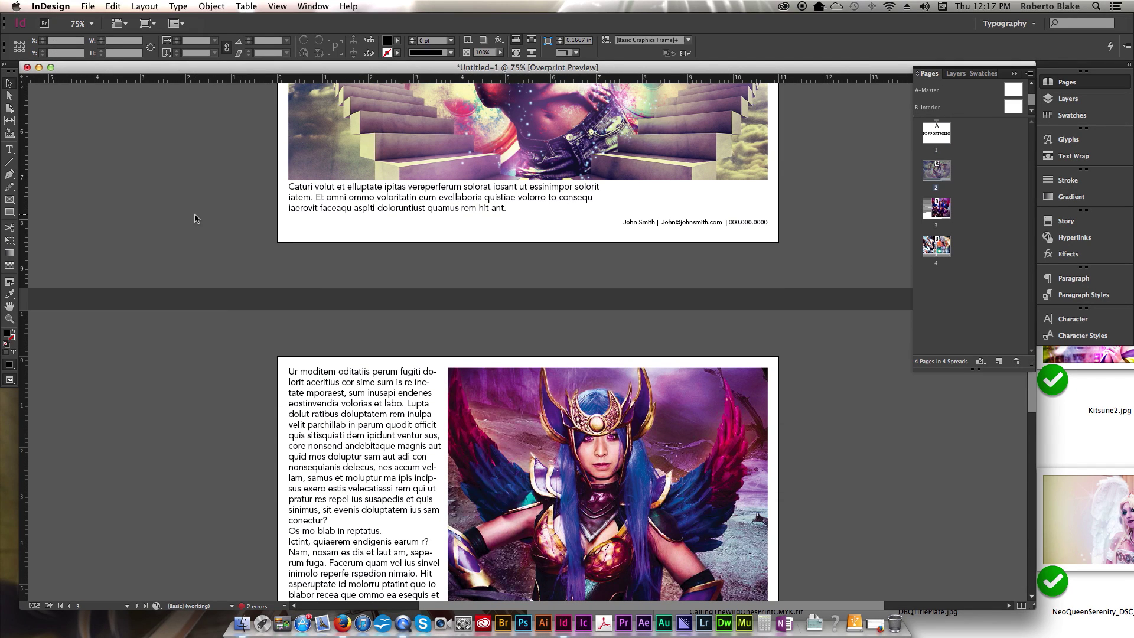
{"action": "scroll", "coordinate": [195, 218], "scroll_direction": "down", "scroll_amount": 2}
{"action": "scroll", "coordinate": [197, 218], "scroll_direction": "down", "scroll_amount": 3}
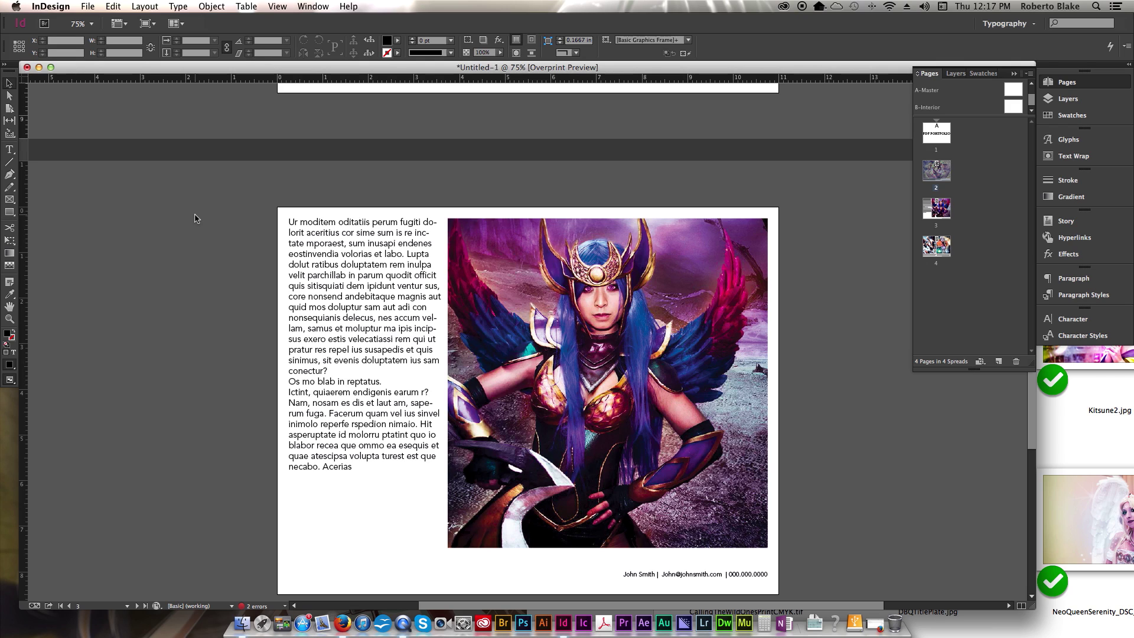
Step: Export as Adobe PDF (Interactive), selecting the file name to rename it Web Version PDF
{"action": "key", "text": "super+e"}
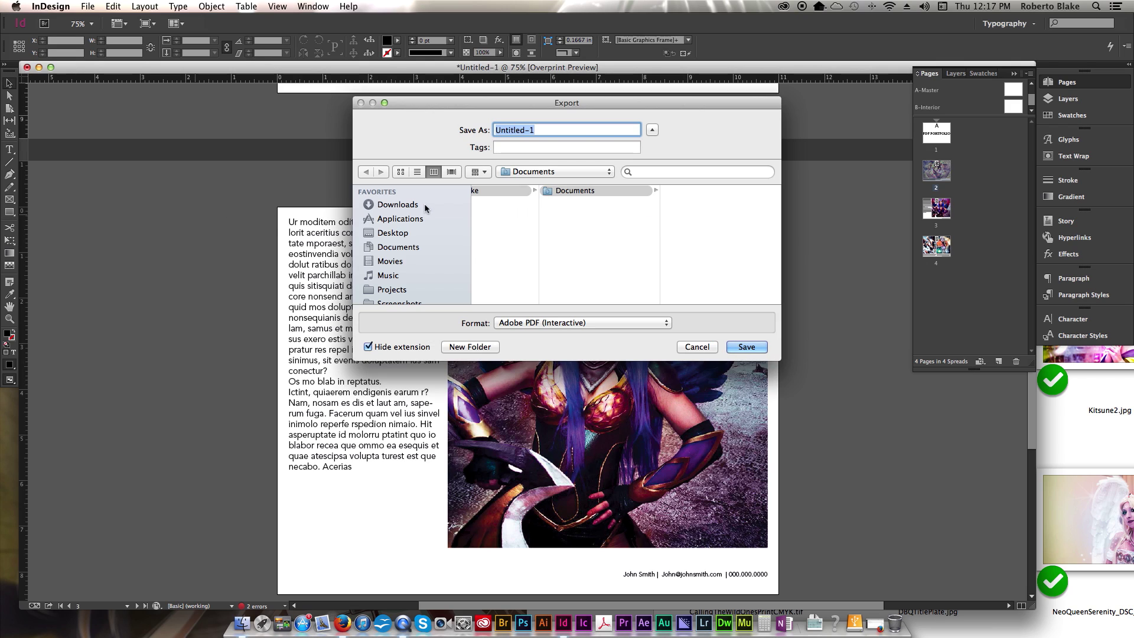
{"action": "left_click", "coordinate": [599, 322]}
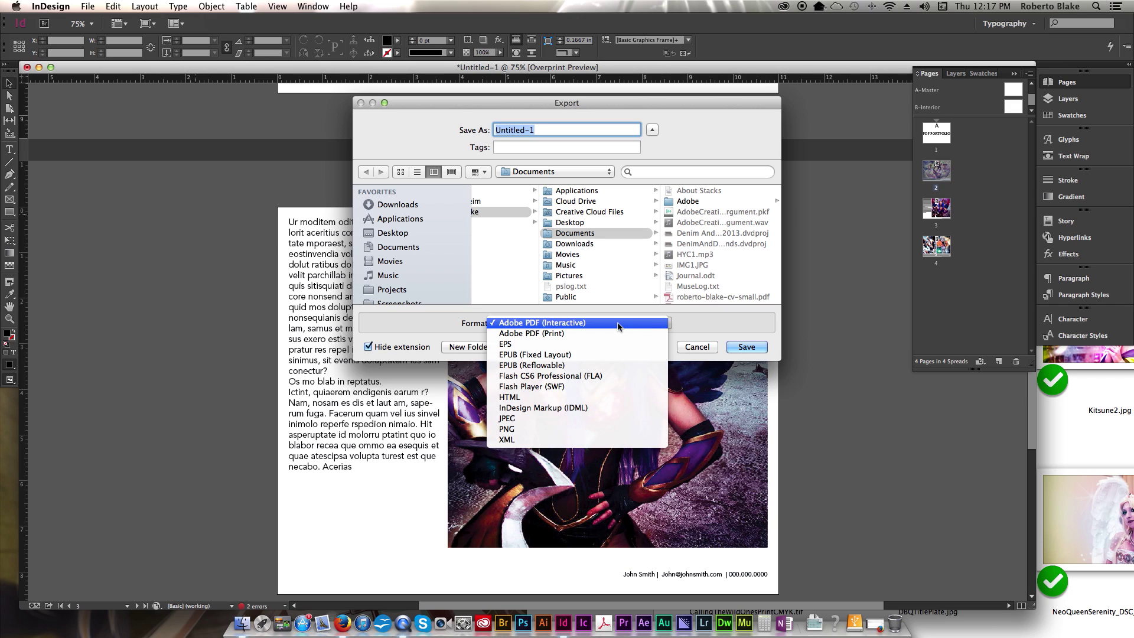
{"action": "key", "text": "x"}
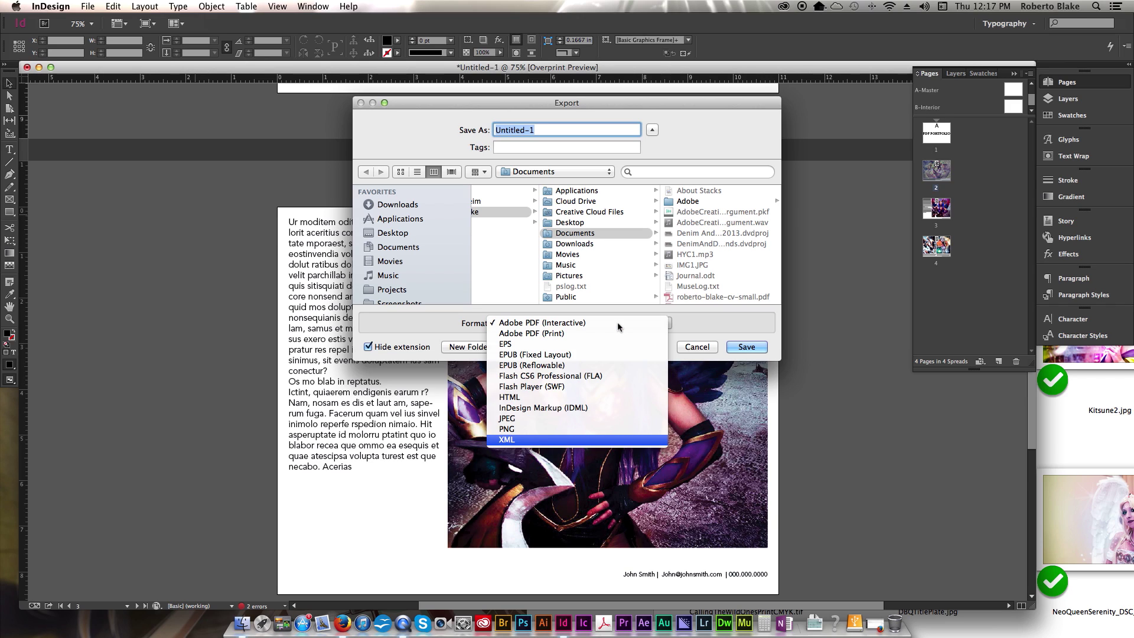
{"action": "left_click", "coordinate": [595, 323]}
{"action": "left_click", "coordinate": [552, 131]}
{"action": "triple_click", "coordinate": [553, 131]}
{"action": "type", "text": "Web "}
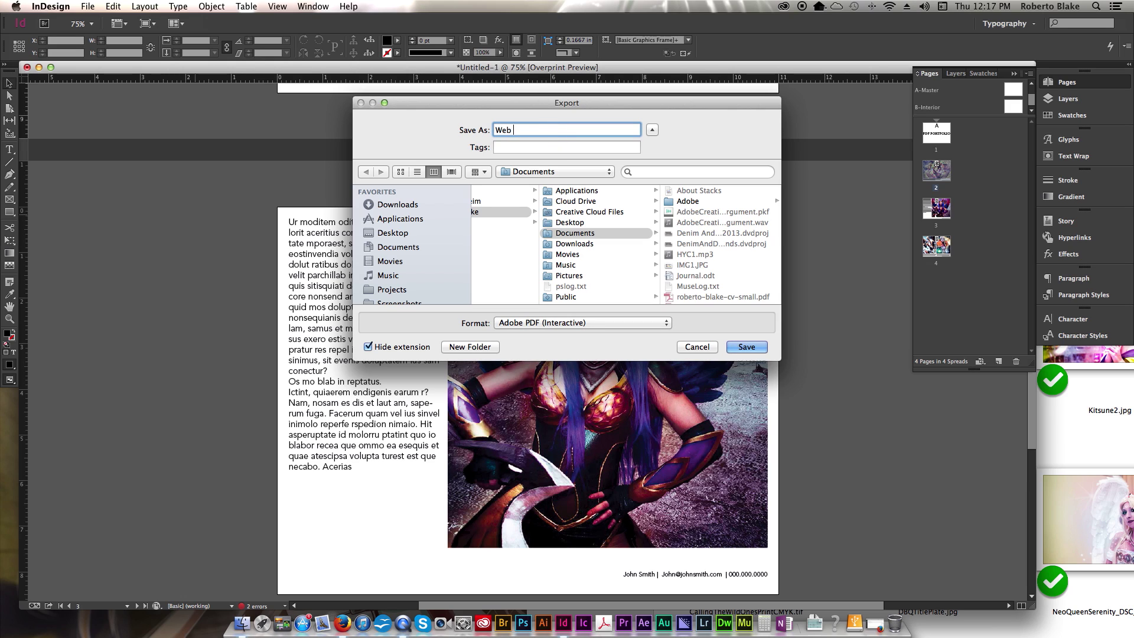
{"action": "type", "text": "Version "}
{"action": "type", "text": "PDF"}
Step: Open the interactive PDF options and check JPEG quality Medium and resolution 72
{"action": "left_click", "coordinate": [748, 348]}
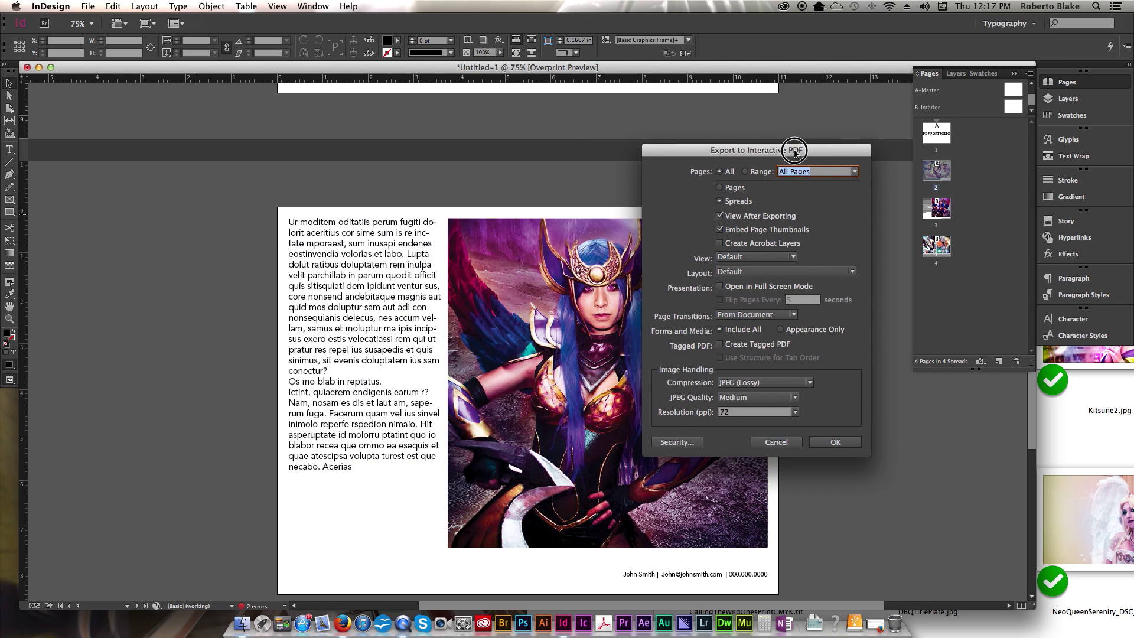
{"action": "left_click_drag", "start_coordinate": [600, 177], "coordinate": [801, 138]}
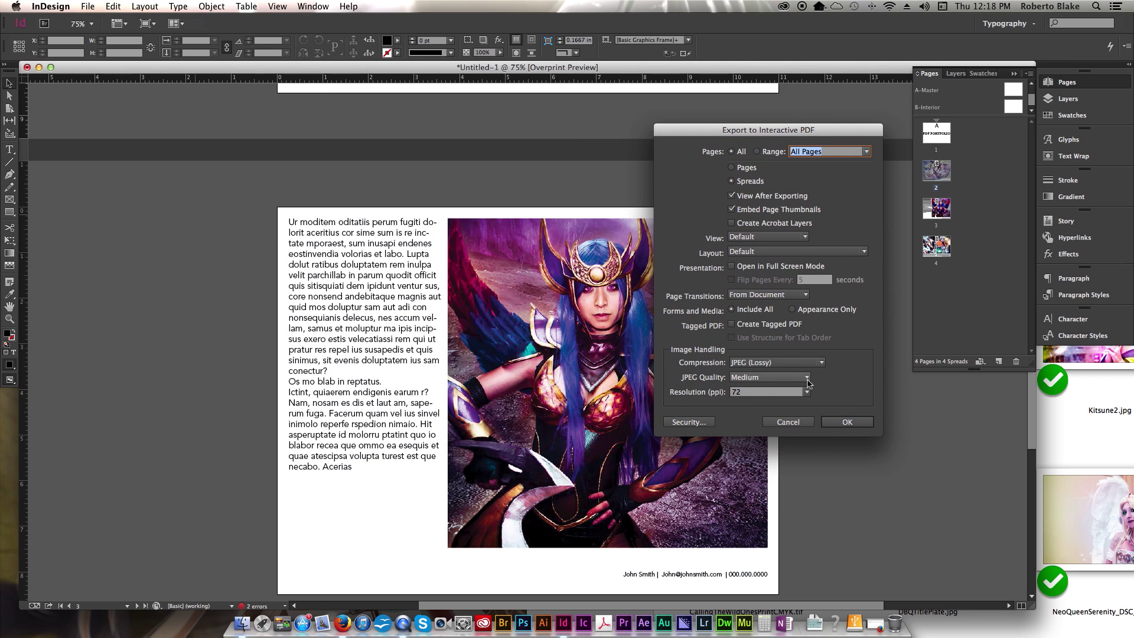
{"action": "left_click", "coordinate": [805, 379]}
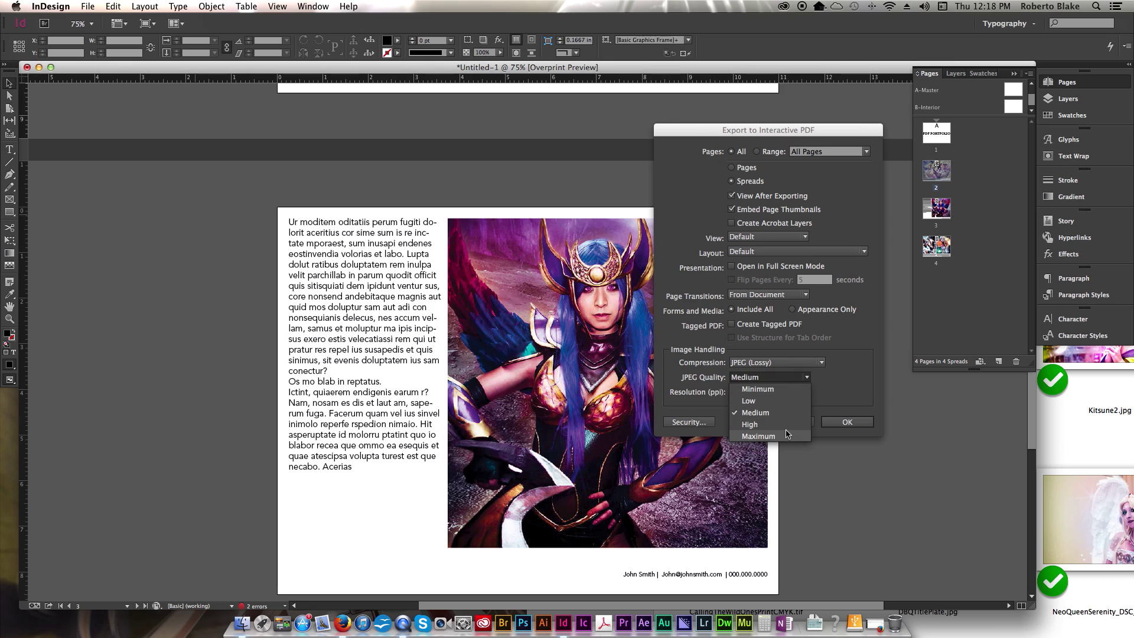
{"action": "left_click", "coordinate": [862, 396]}
{"action": "left_click", "coordinate": [806, 393]}
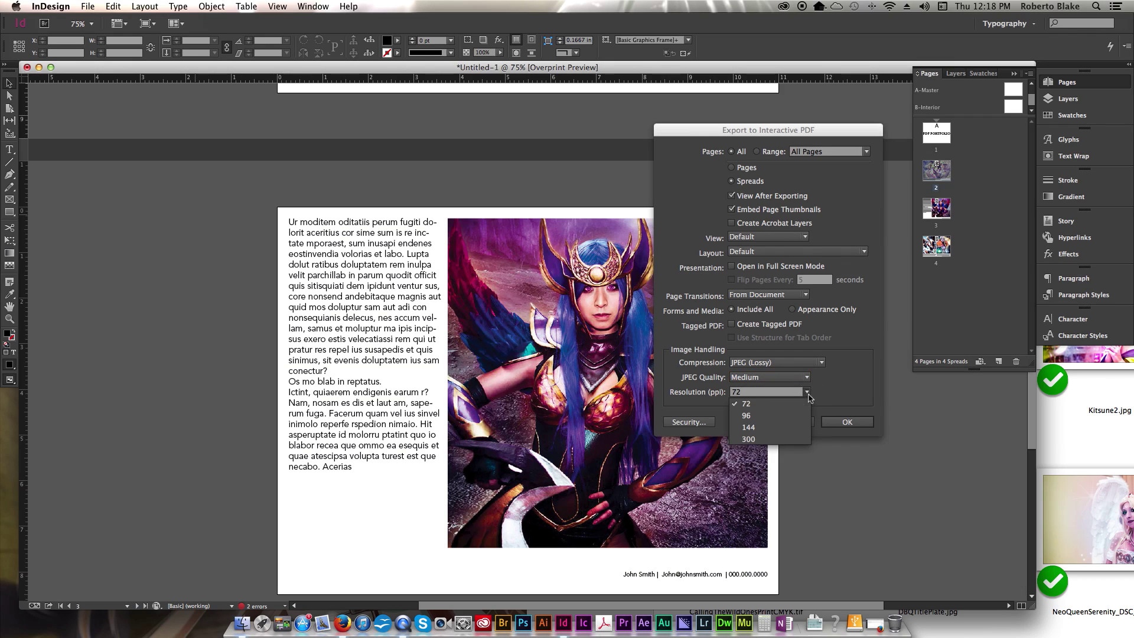
{"action": "left_click", "coordinate": [860, 395]}
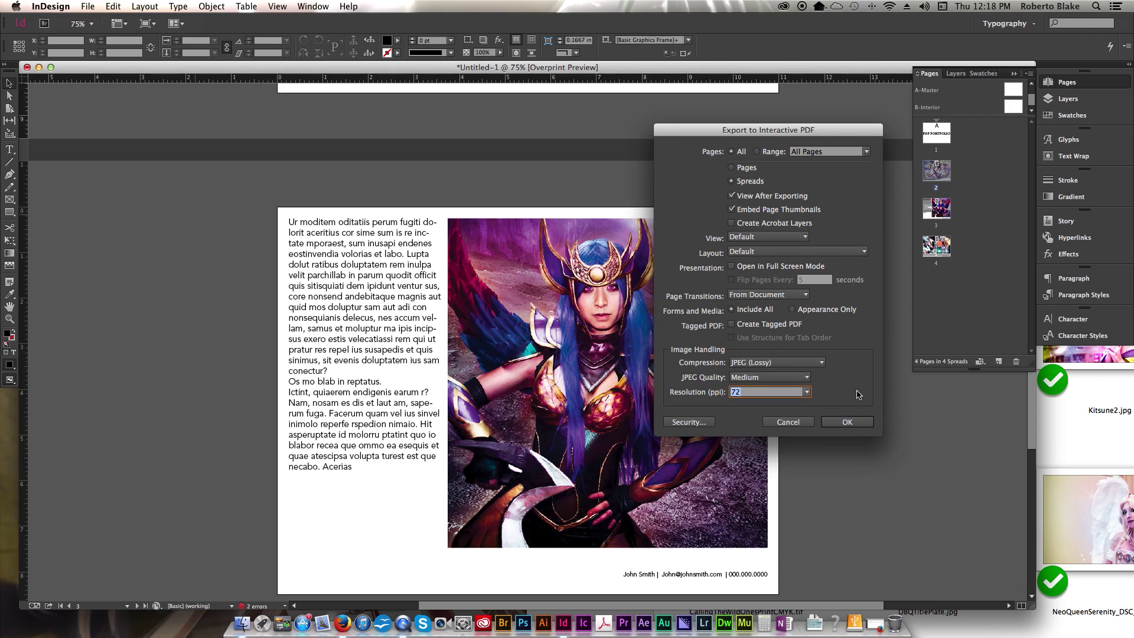
Step: Recheck the 72 ppi resolution and toggle Open in Full Screen Mode on, then off
{"action": "left_click", "coordinate": [806, 391]}
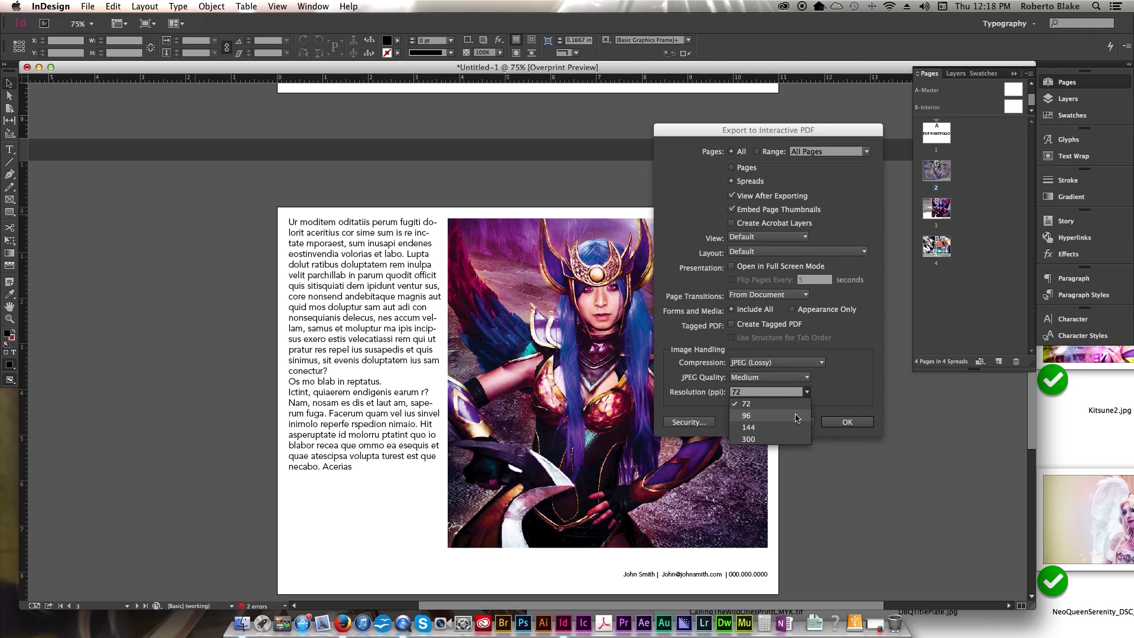
{"action": "left_click", "coordinate": [853, 405]}
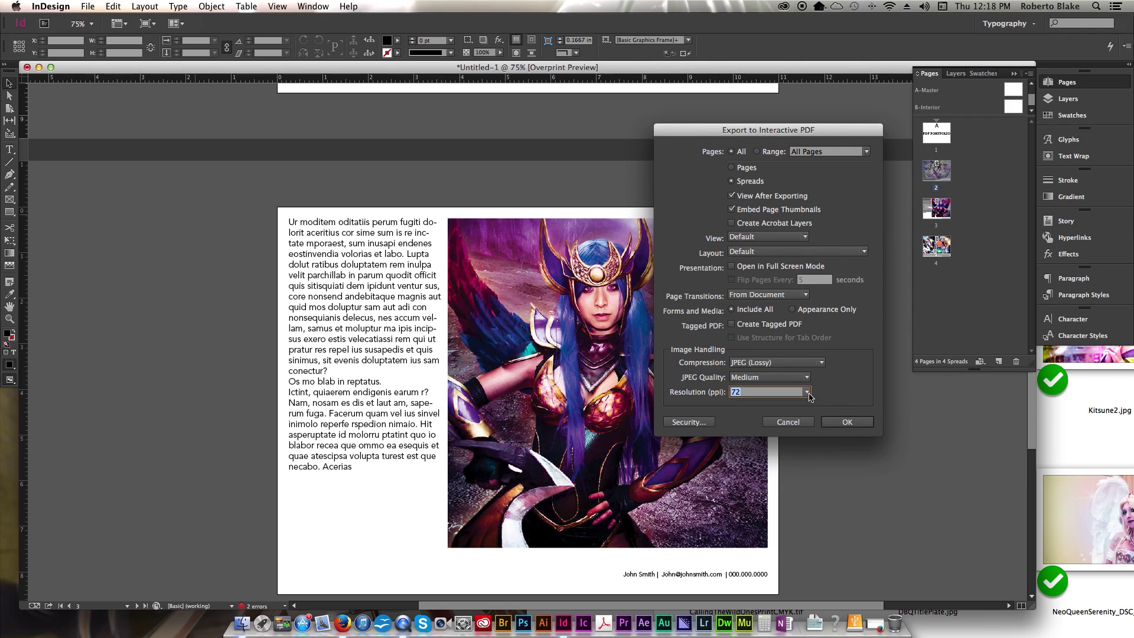
{"action": "left_click", "coordinate": [808, 396]}
{"action": "left_click", "coordinate": [848, 397]}
{"action": "left_click", "coordinate": [810, 396]}
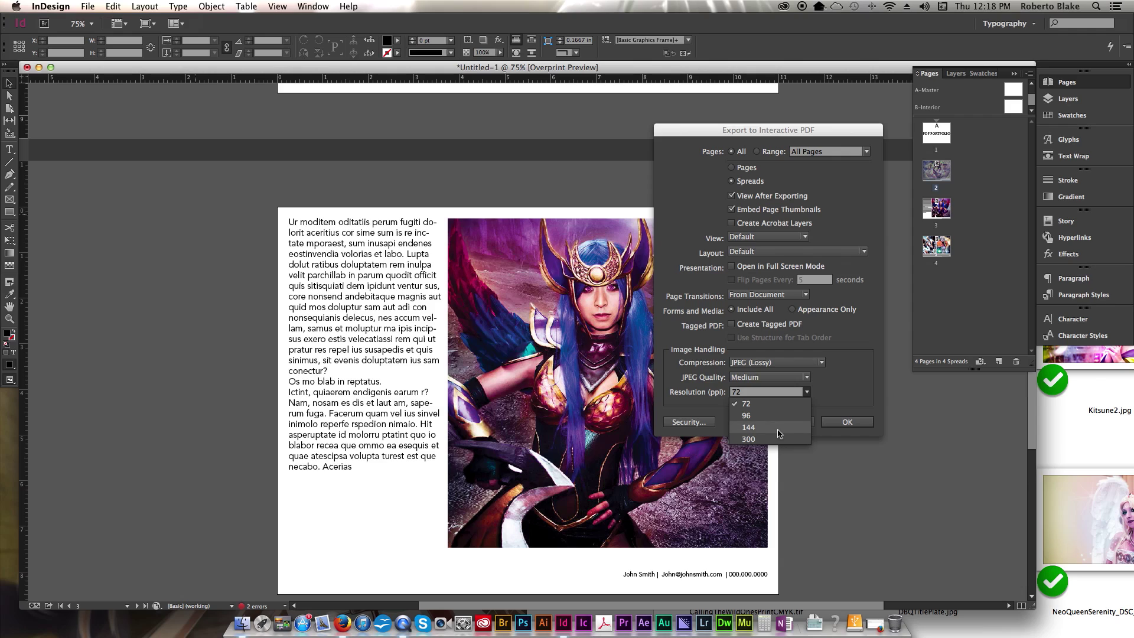
{"action": "left_click", "coordinate": [853, 397]}
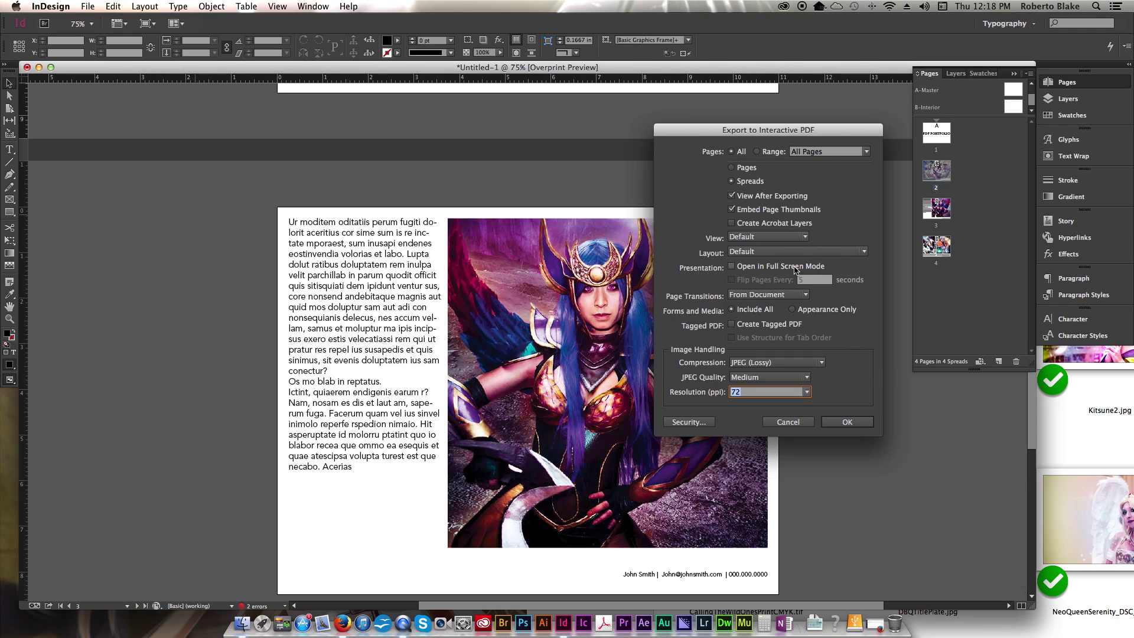
{"action": "left_click", "coordinate": [755, 268]}
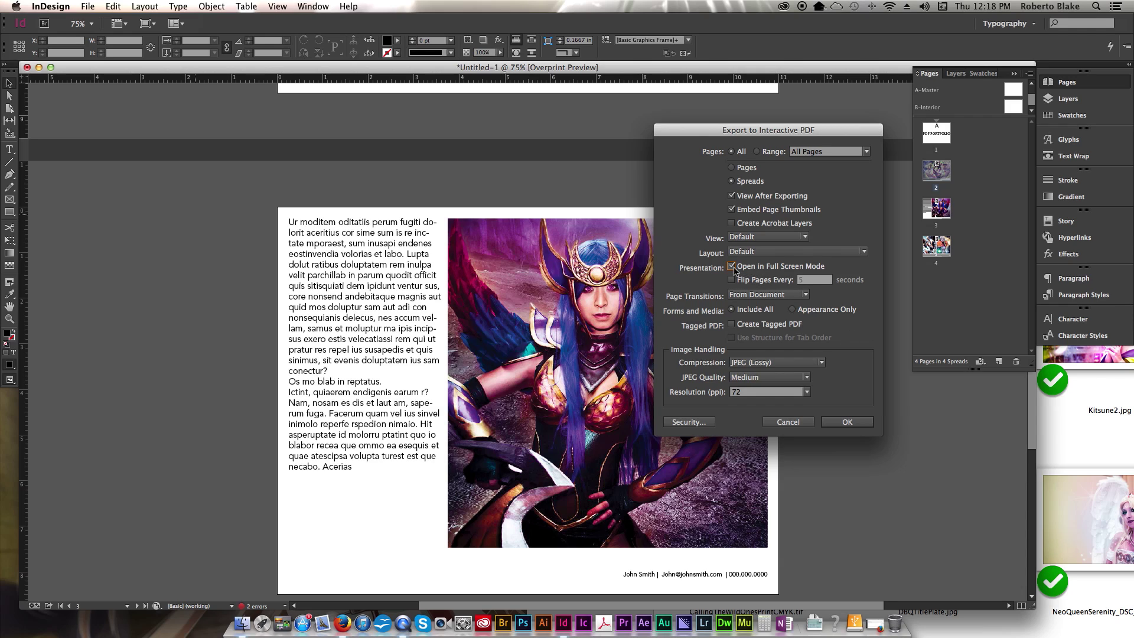
{"action": "left_click", "coordinate": [732, 267]}
Step: Cancel the interactive export and export instead as Adobe PDF (Print) named Print Version PDF
{"action": "left_click", "coordinate": [790, 423]}
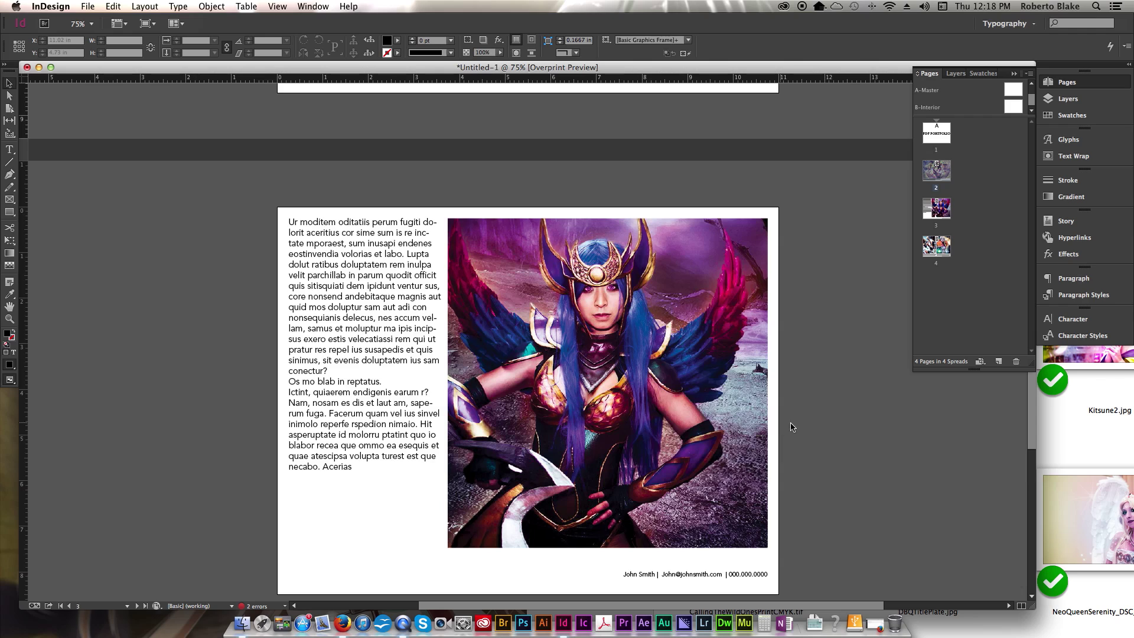
{"action": "key", "text": "super+e"}
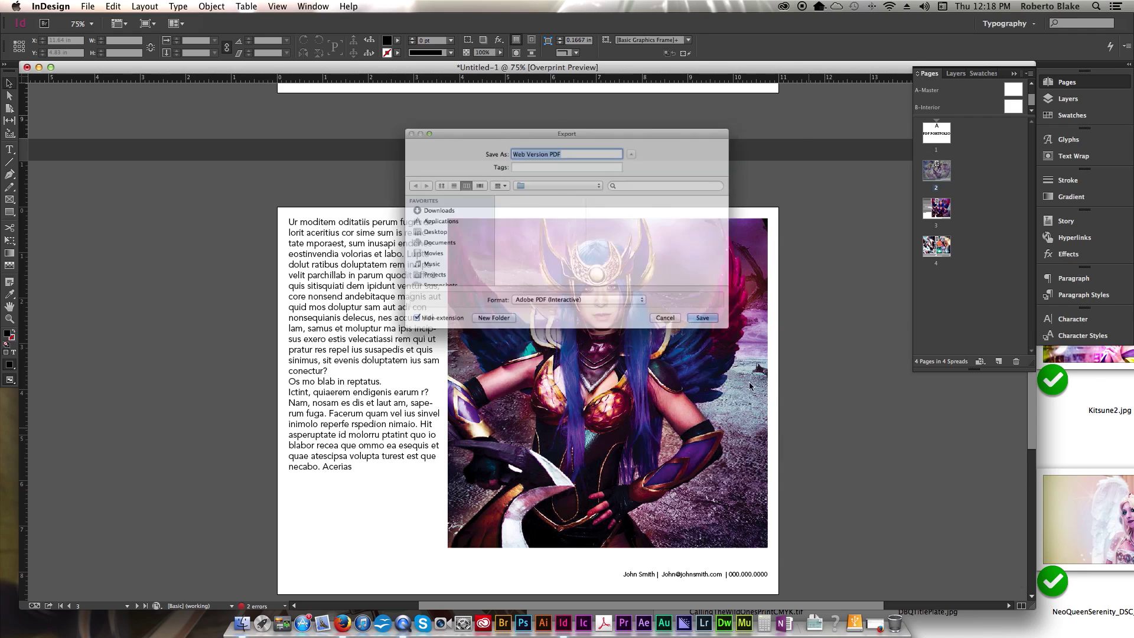
{"action": "left_click", "coordinate": [626, 323]}
{"action": "left_click", "coordinate": [617, 335]}
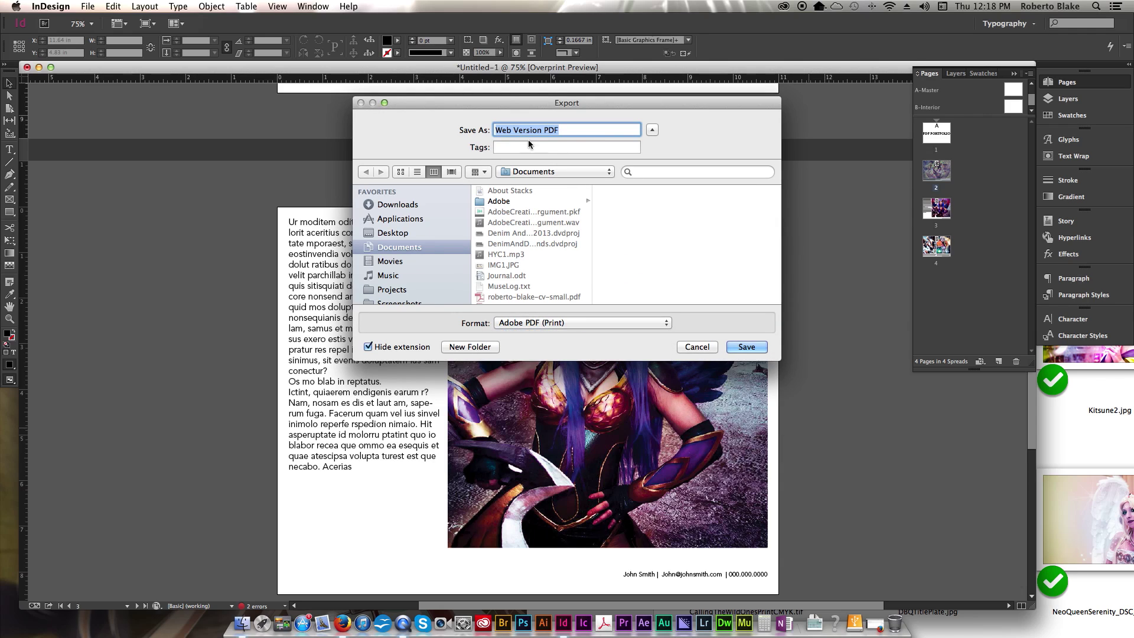
{"action": "left_click", "coordinate": [502, 131]}
{"action": "type", "text": "Print"}
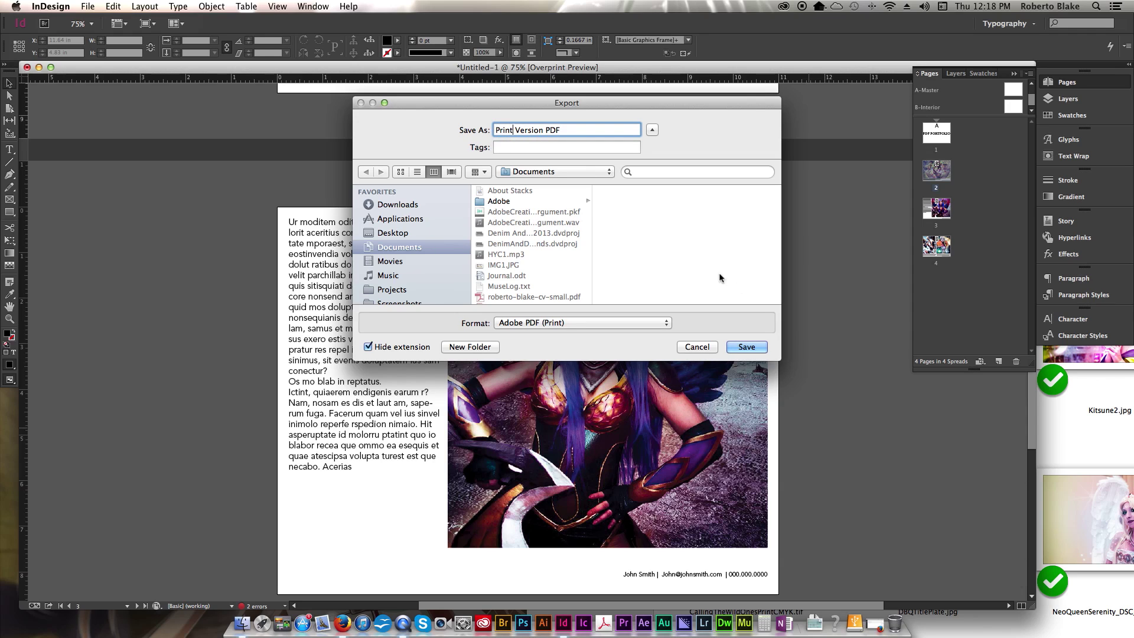
{"action": "left_click", "coordinate": [749, 347]}
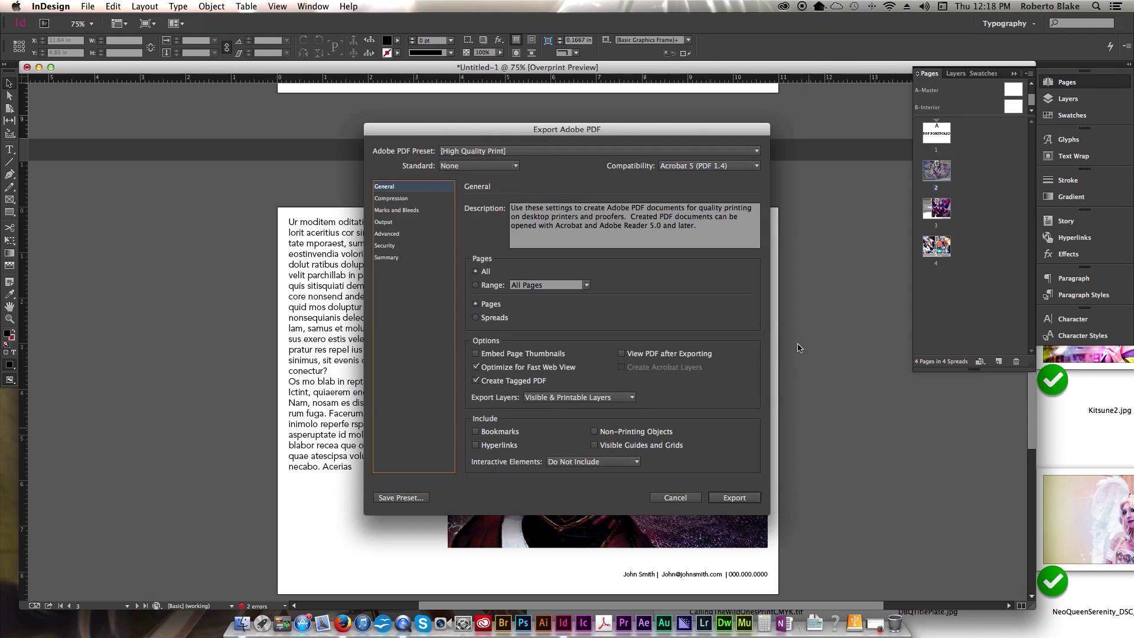
Step: Review the Compression, Marks and Bleeds, Output and Advanced PDF export panels
{"action": "left_click_drag", "start_coordinate": [559, 123], "coordinate": [769, 133]}
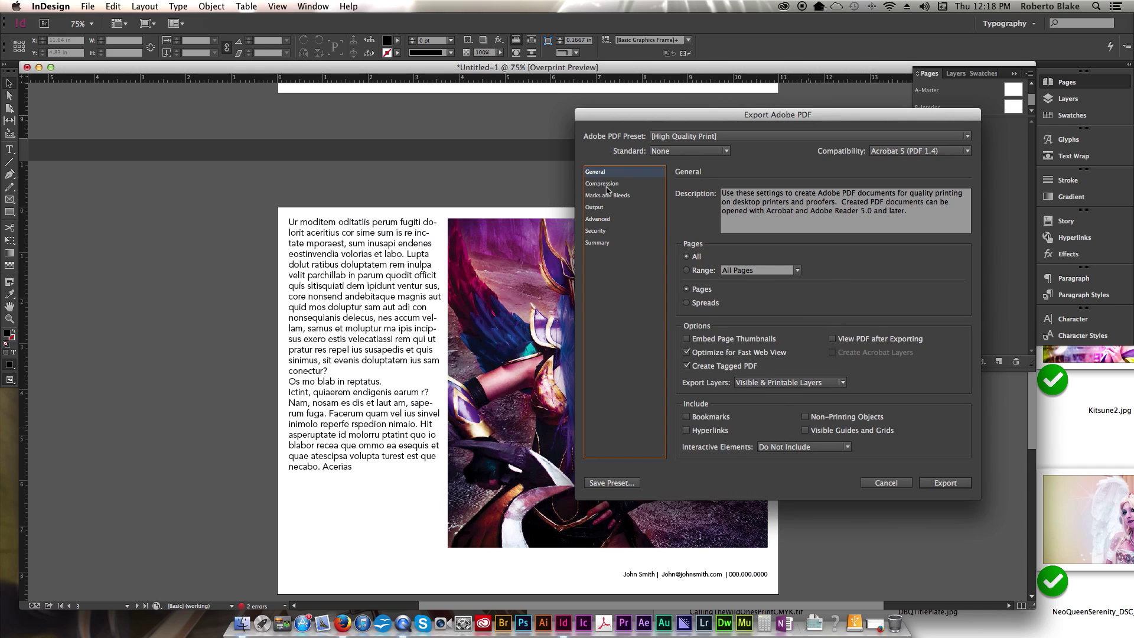
{"action": "left_click", "coordinate": [607, 184]}
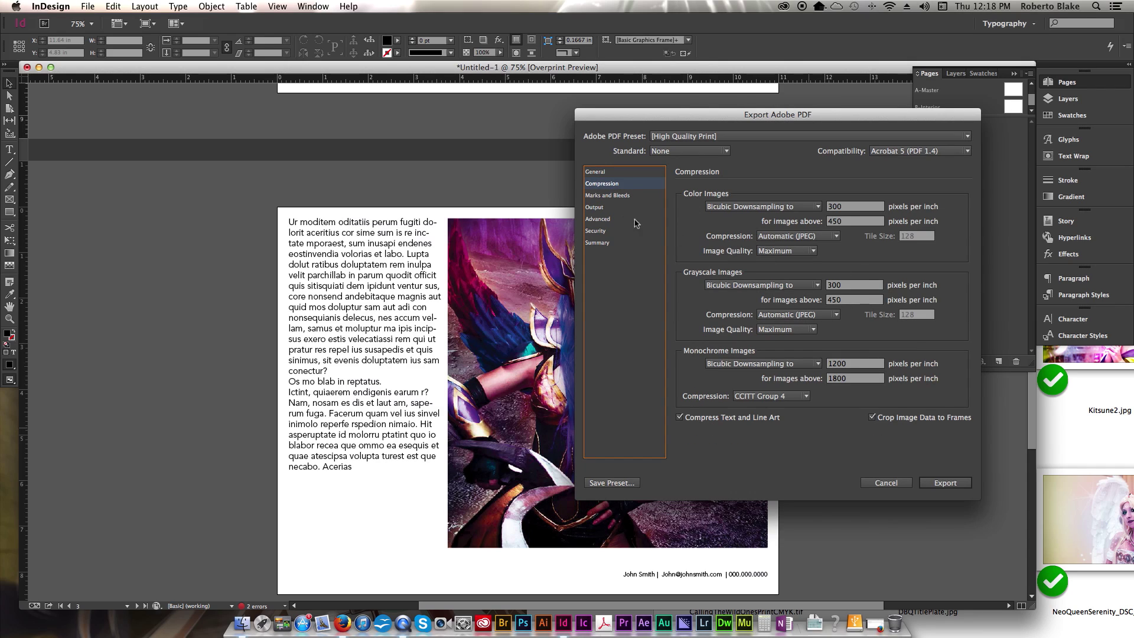
{"action": "left_click", "coordinate": [625, 196]}
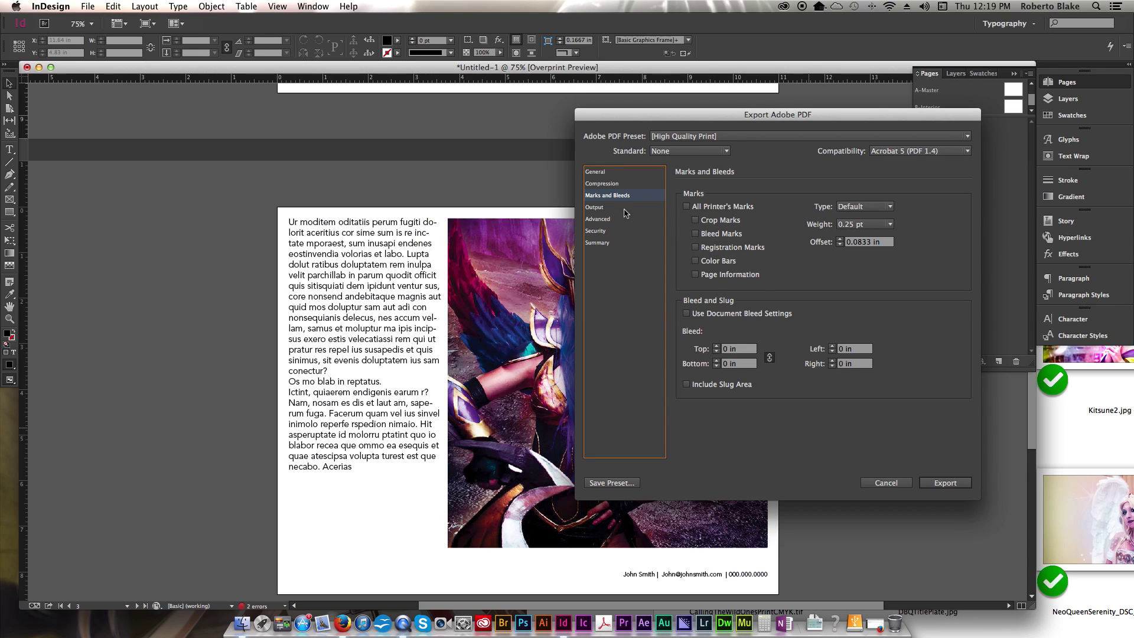
{"action": "left_click", "coordinate": [626, 210]}
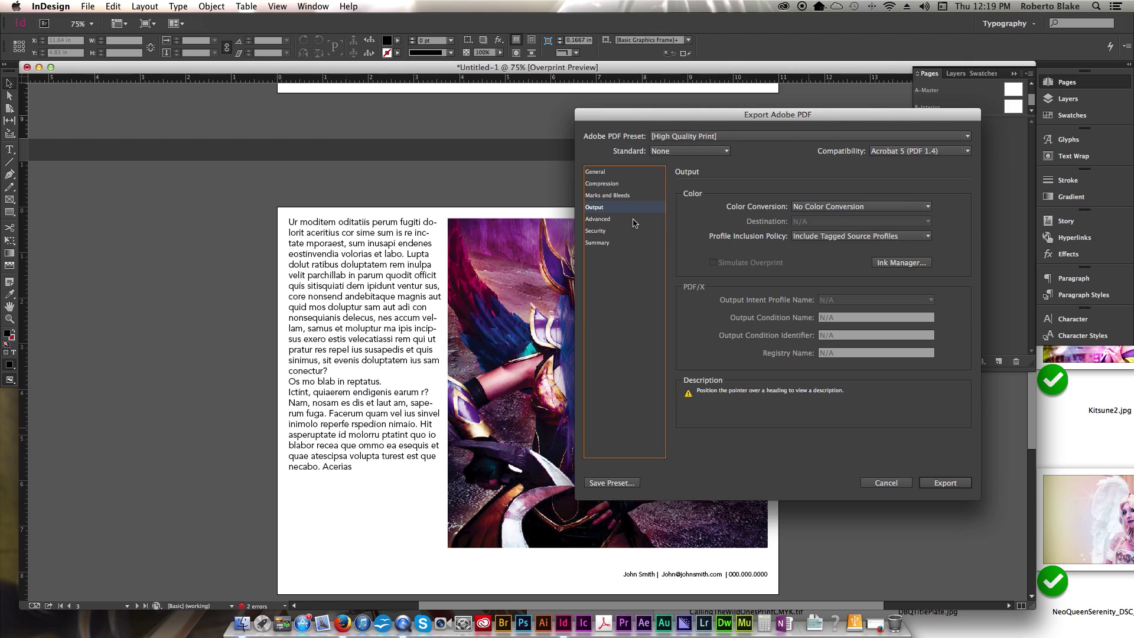
{"action": "left_click", "coordinate": [635, 222]}
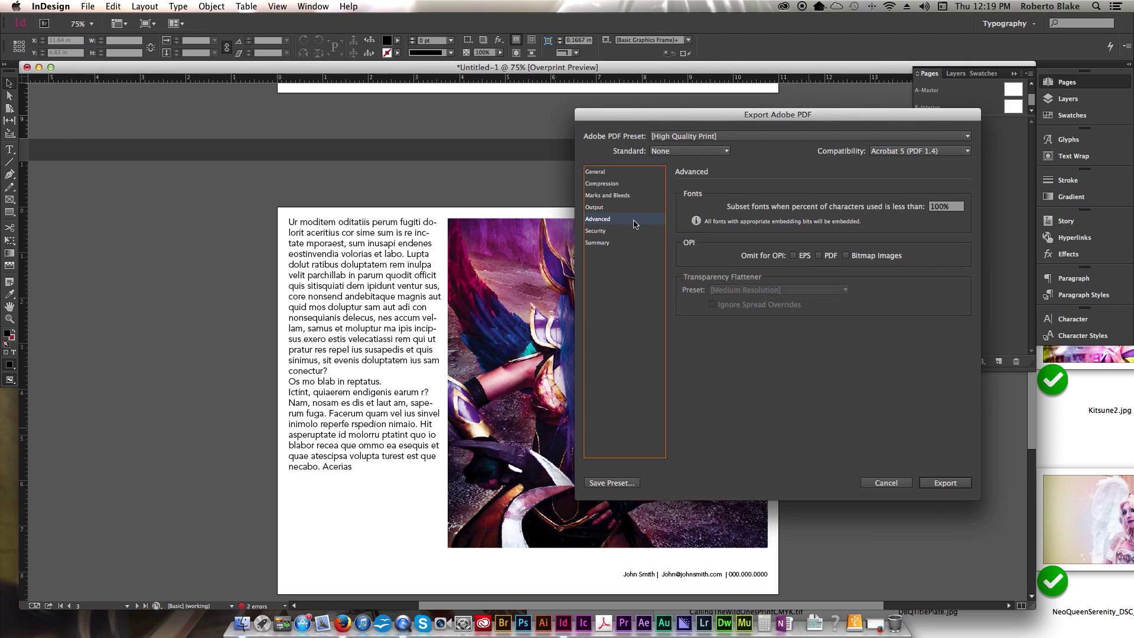
Step: Check the General, Summary and Security panels, keeping the High Quality Print preset
{"action": "left_click", "coordinate": [629, 174]}
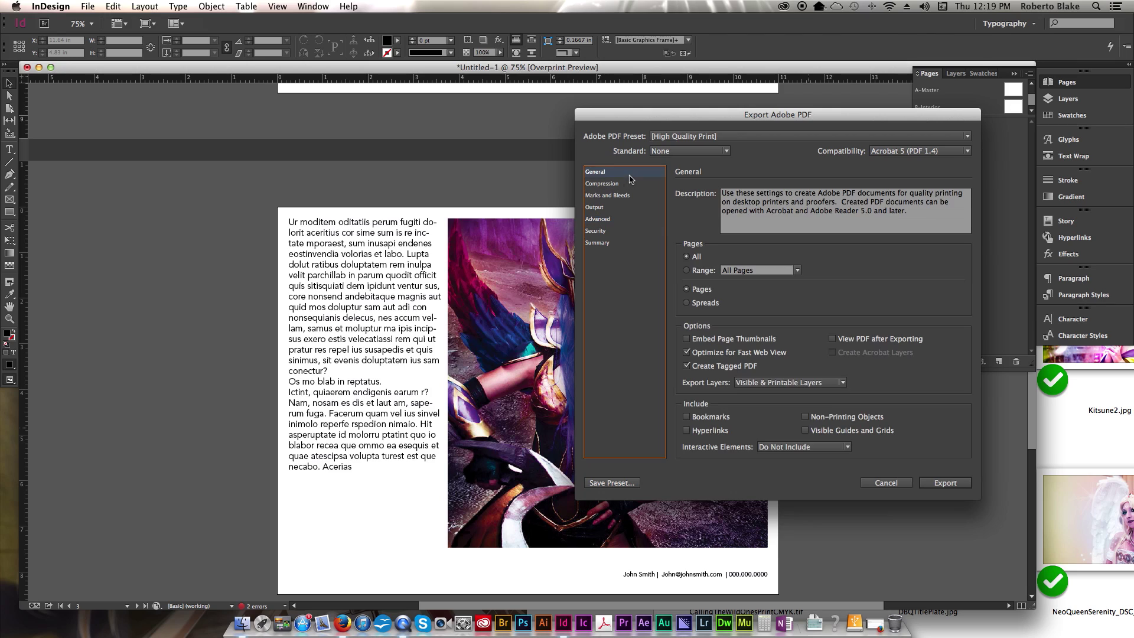
{"action": "left_click", "coordinate": [618, 243]}
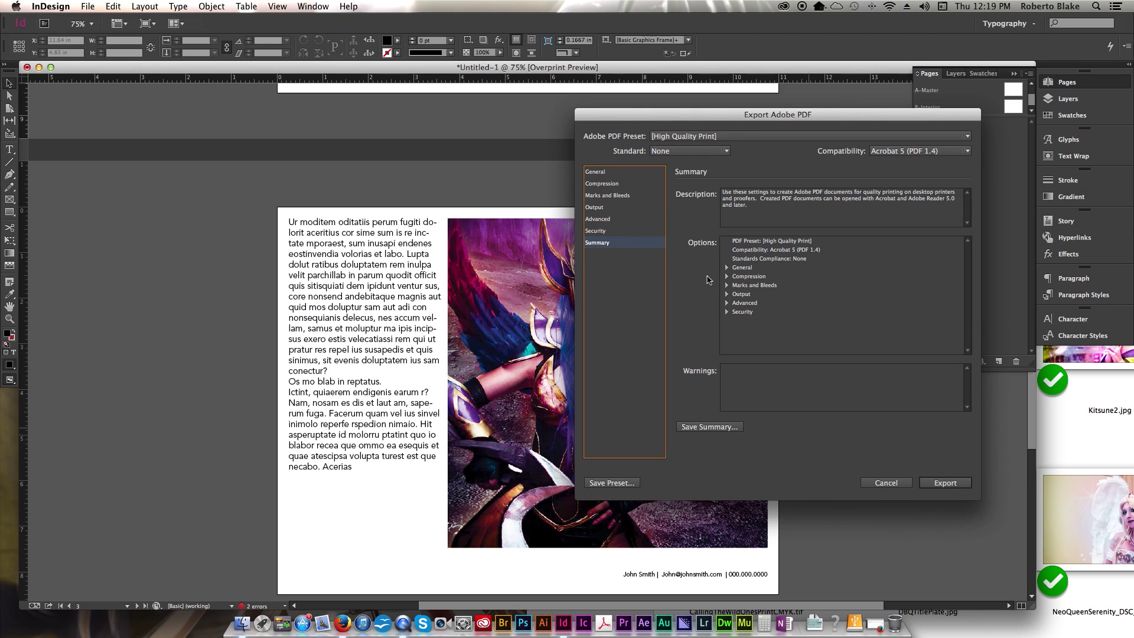
{"action": "left_click", "coordinate": [631, 233]}
{"action": "left_click", "coordinate": [627, 176]}
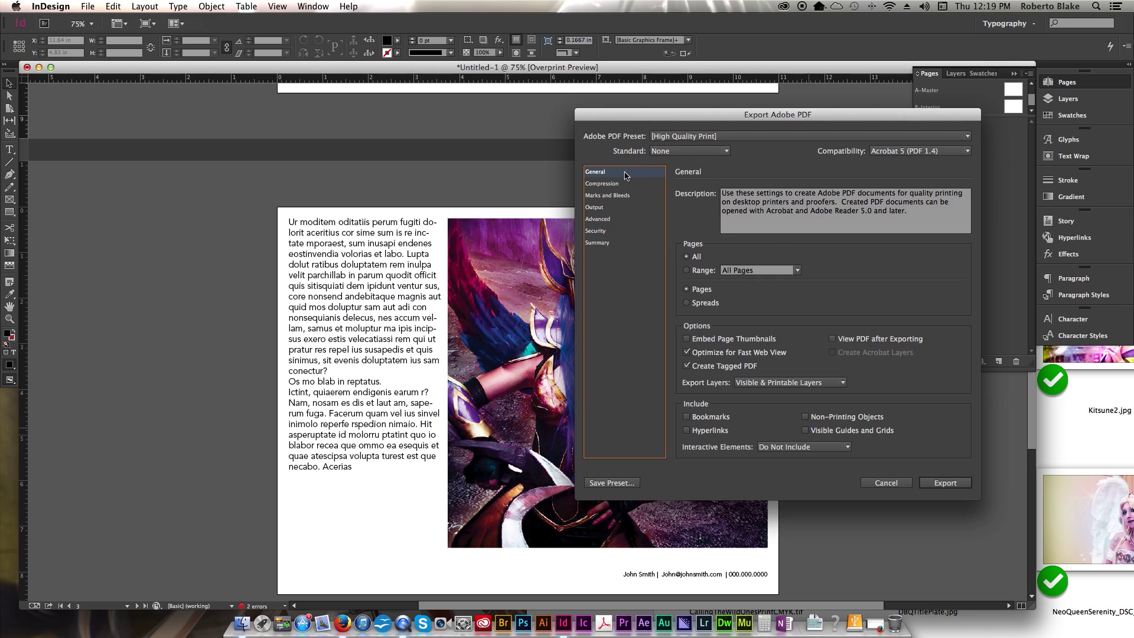
{"action": "left_click", "coordinate": [759, 136]}
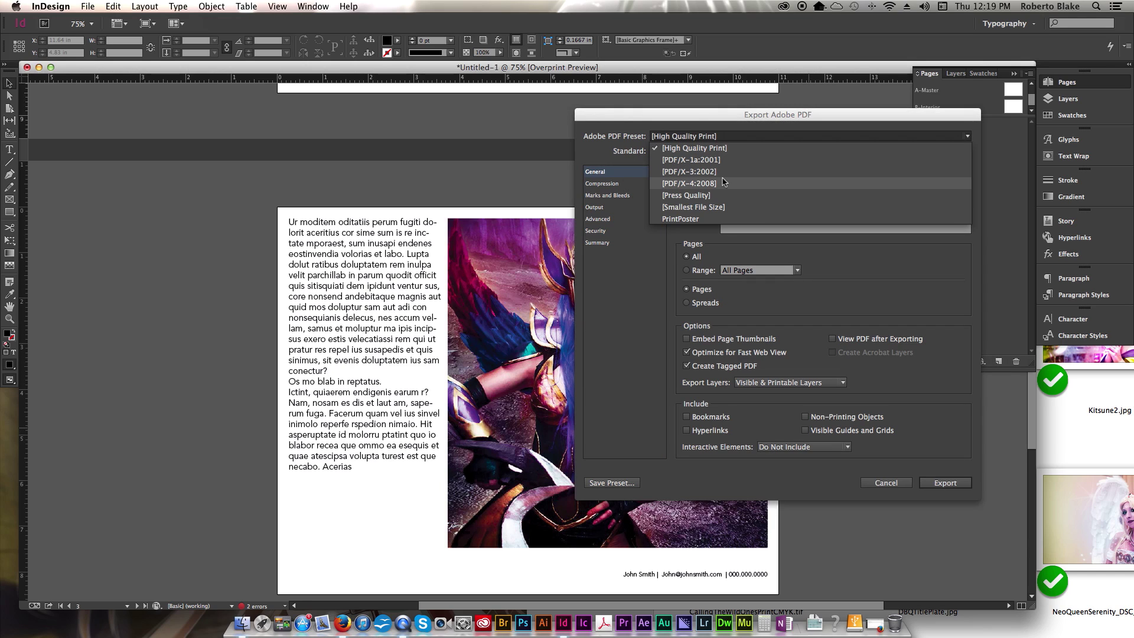
{"action": "left_click", "coordinate": [609, 118]}
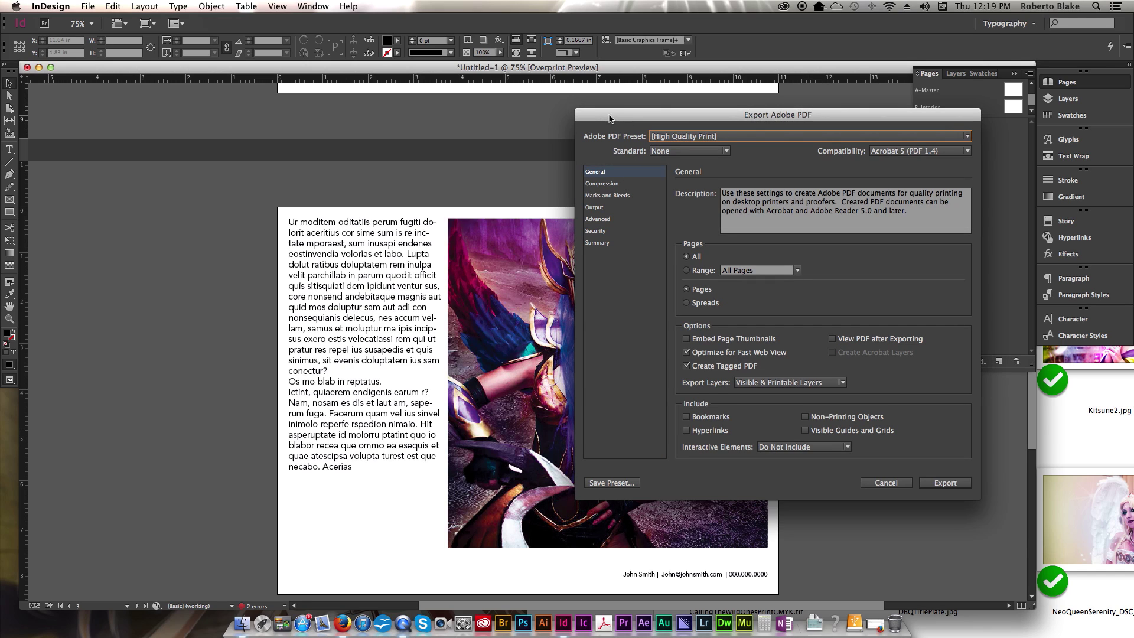
Step: Close the Export Adobe PDF dialog to return to the document
{"action": "left_click", "coordinate": [893, 485]}
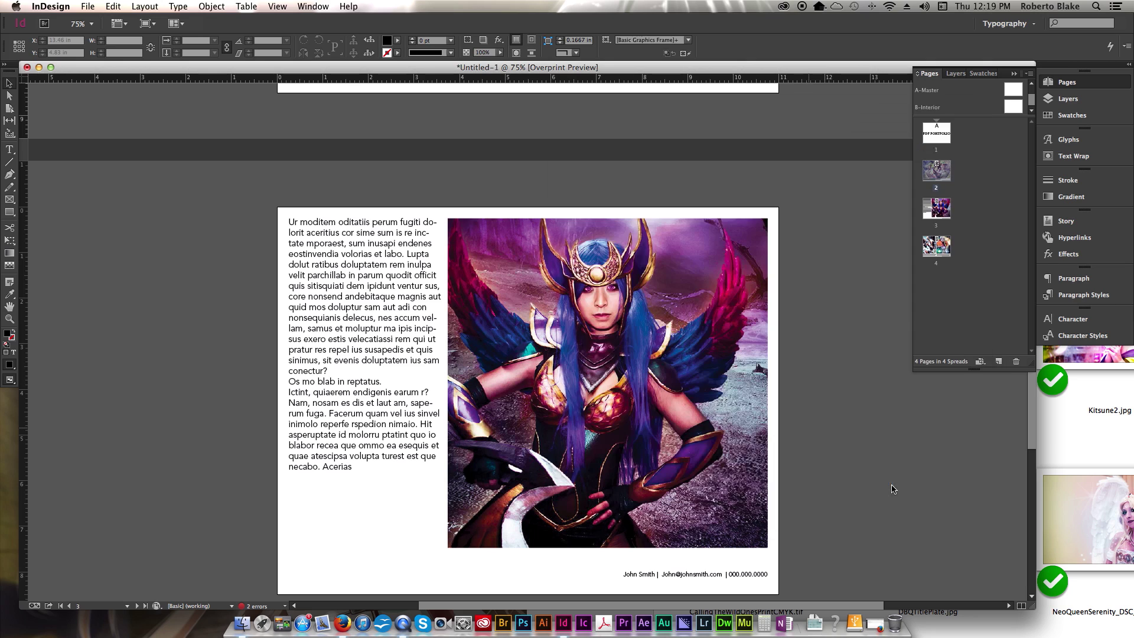
{"action": "scroll", "coordinate": [845, 493], "scroll_direction": "up", "scroll_amount": 5}
{"action": "scroll", "coordinate": [844, 493], "scroll_direction": "up", "scroll_amount": 5}
{"action": "scroll", "coordinate": [845, 494], "scroll_direction": "up", "scroll_amount": 3}
{"action": "scroll", "coordinate": [845, 494], "scroll_direction": "up", "scroll_amount": 3}
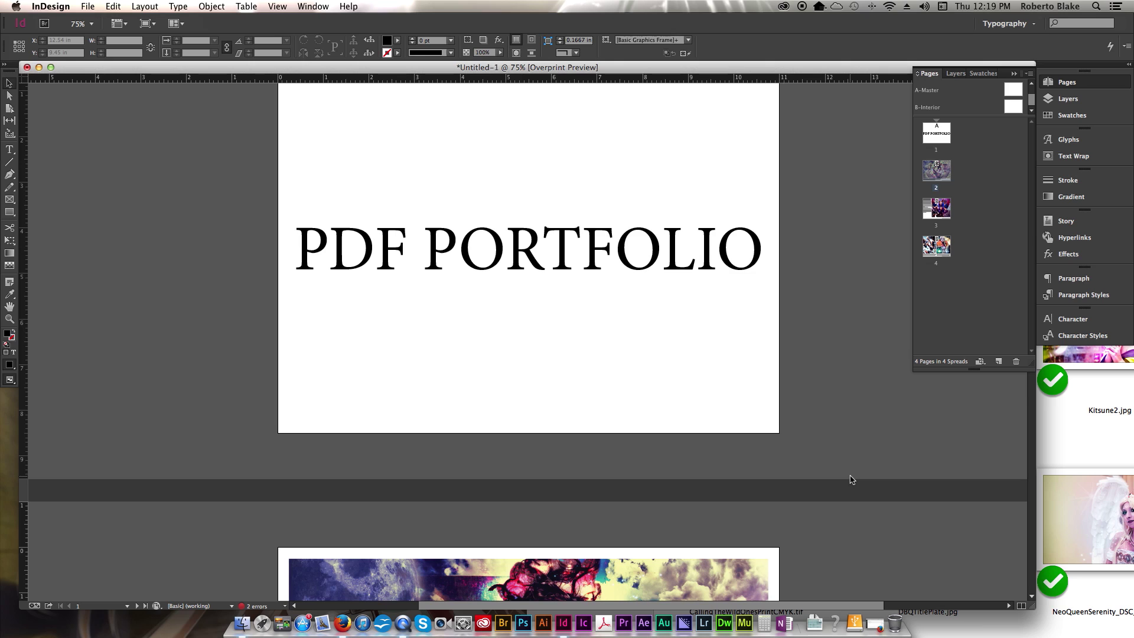
{"action": "scroll", "coordinate": [851, 480], "scroll_direction": "down", "scroll_amount": 3}
{"action": "scroll", "coordinate": [852, 480], "scroll_direction": "down", "scroll_amount": 5}
{"action": "scroll", "coordinate": [840, 478], "scroll_direction": "down", "scroll_amount": 1}
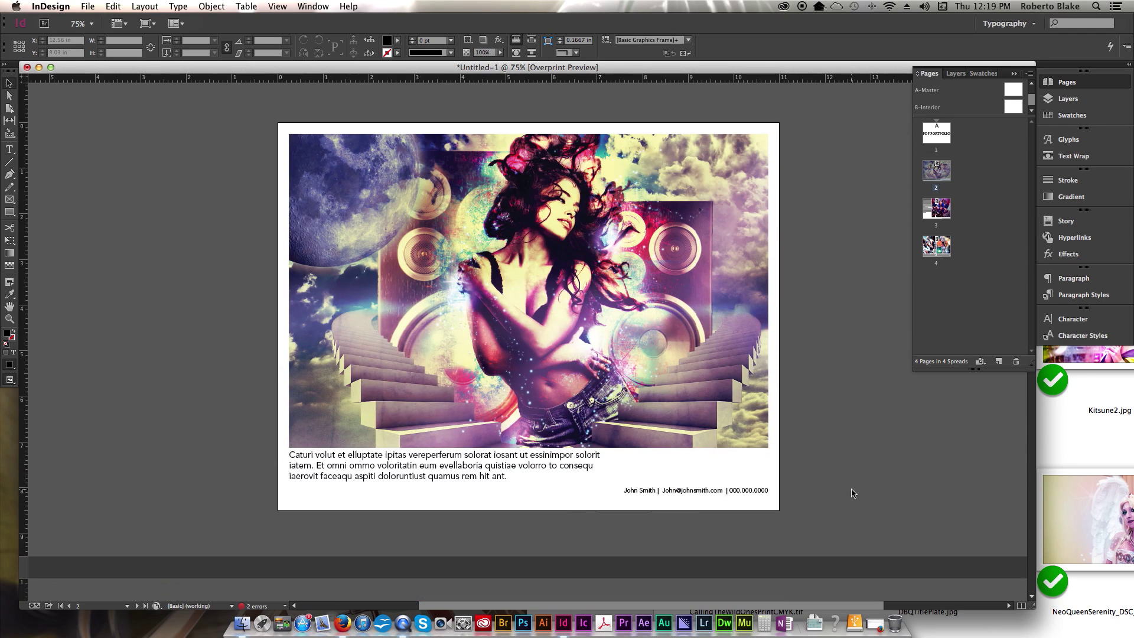
{"action": "scroll", "coordinate": [852, 494], "scroll_direction": "down", "scroll_amount": 1}
{"action": "scroll", "coordinate": [852, 493], "scroll_direction": "down", "scroll_amount": 1}
{"action": "scroll", "coordinate": [852, 493], "scroll_direction": "down", "scroll_amount": 1}
{"action": "scroll", "coordinate": [852, 493], "scroll_direction": "down", "scroll_amount": 1}
{"action": "scroll", "coordinate": [851, 493], "scroll_direction": "down", "scroll_amount": 2}
{"action": "scroll", "coordinate": [852, 493], "scroll_direction": "down", "scroll_amount": 3}
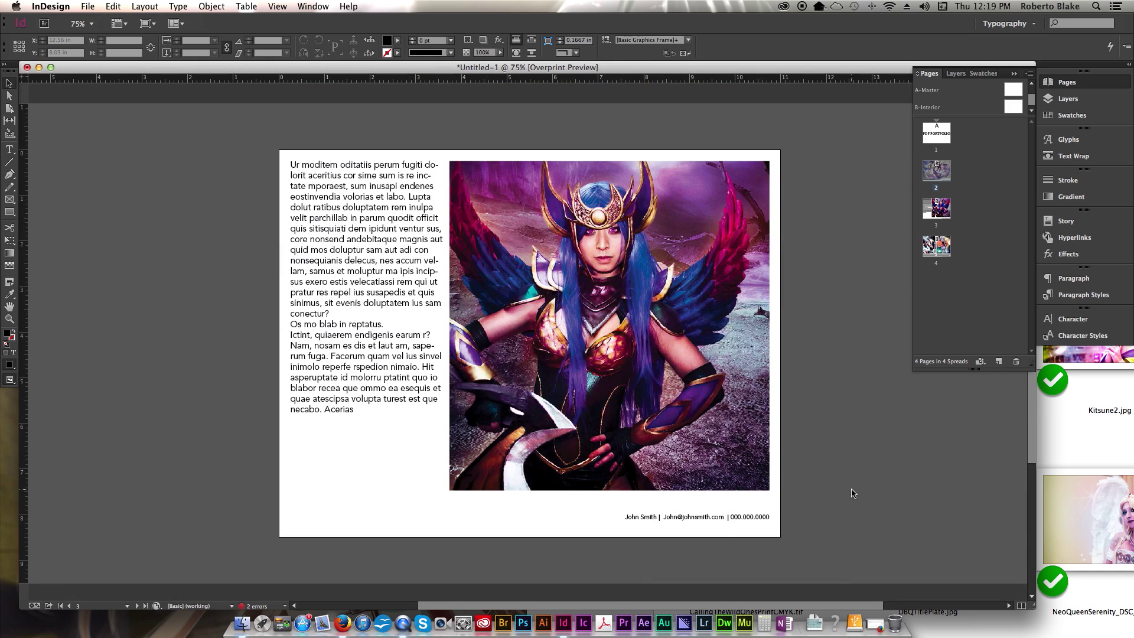
{"action": "scroll", "coordinate": [852, 494], "scroll_direction": "down", "scroll_amount": 1}
{"action": "scroll", "coordinate": [852, 494], "scroll_direction": "down", "scroll_amount": 5}
{"action": "scroll", "coordinate": [847, 501], "scroll_direction": "up", "scroll_amount": 2}
{"action": "scroll", "coordinate": [842, 506], "scroll_direction": "up", "scroll_amount": 2}
{"action": "scroll", "coordinate": [843, 506], "scroll_direction": "up", "scroll_amount": 3}
{"action": "scroll", "coordinate": [843, 507], "scroll_direction": "up", "scroll_amount": 2}
{"action": "scroll", "coordinate": [843, 506], "scroll_direction": "up", "scroll_amount": 1}
{"action": "scroll", "coordinate": [843, 506], "scroll_direction": "up", "scroll_amount": 4}
{"action": "scroll", "coordinate": [842, 506], "scroll_direction": "up", "scroll_amount": 2}
{"action": "scroll", "coordinate": [843, 506], "scroll_direction": "up", "scroll_amount": 3}
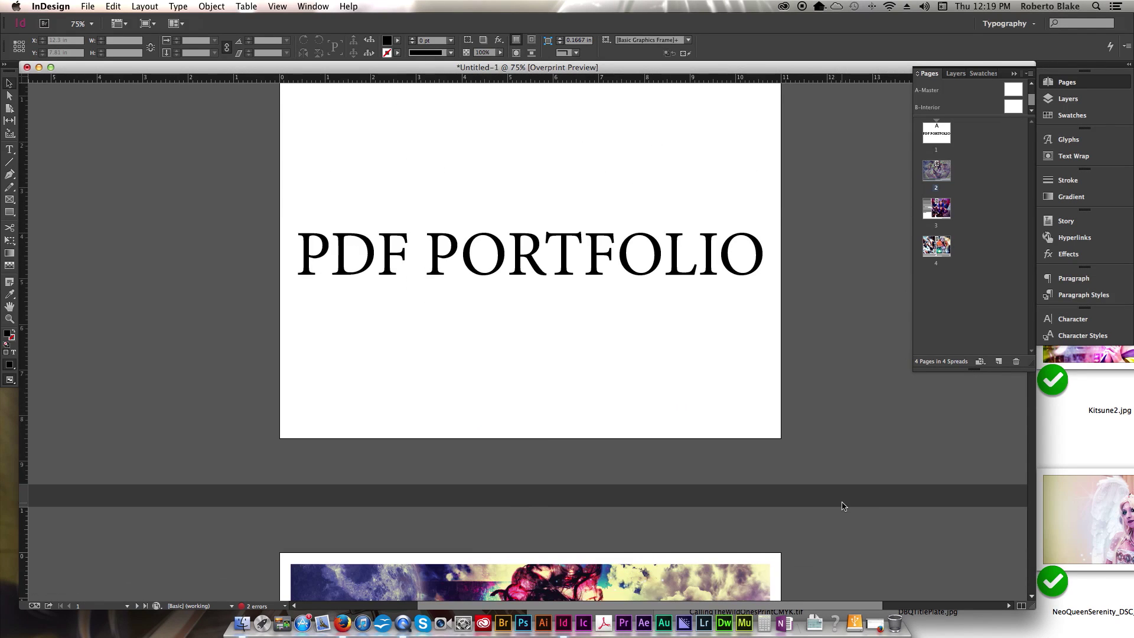
{"action": "scroll", "coordinate": [843, 506], "scroll_direction": "down", "scroll_amount": 6}
{"action": "scroll", "coordinate": [843, 506], "scroll_direction": "down", "scroll_amount": 3}
{"action": "scroll", "coordinate": [842, 506], "scroll_direction": "down", "scroll_amount": 4}
{"action": "scroll", "coordinate": [843, 506], "scroll_direction": "down", "scroll_amount": 5}
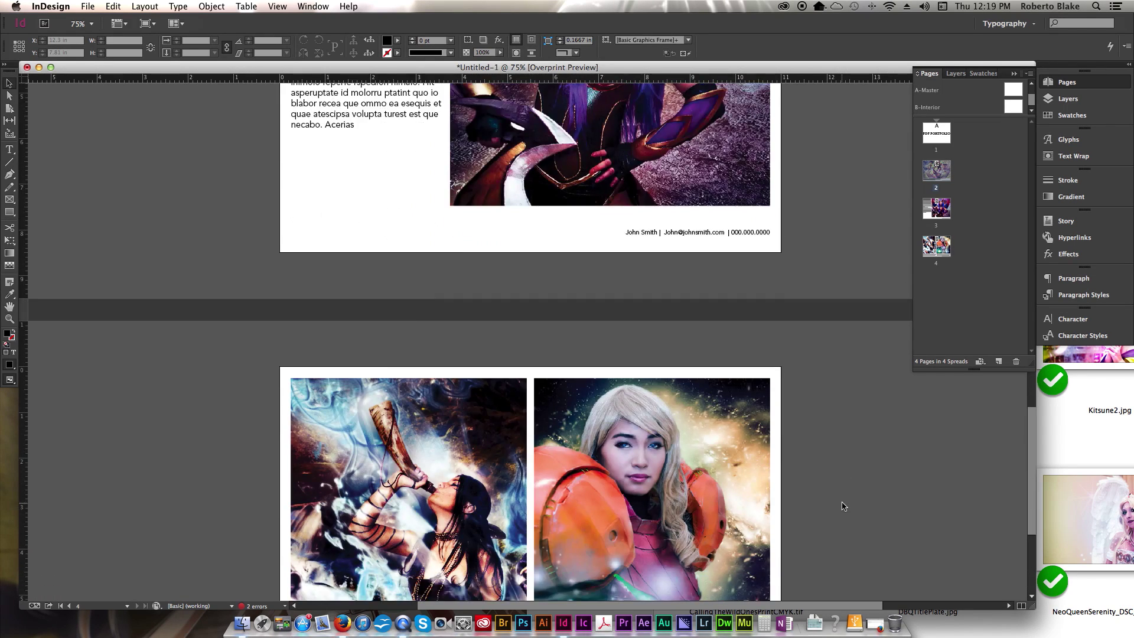
{"action": "scroll", "coordinate": [843, 506], "scroll_direction": "down", "scroll_amount": 3}
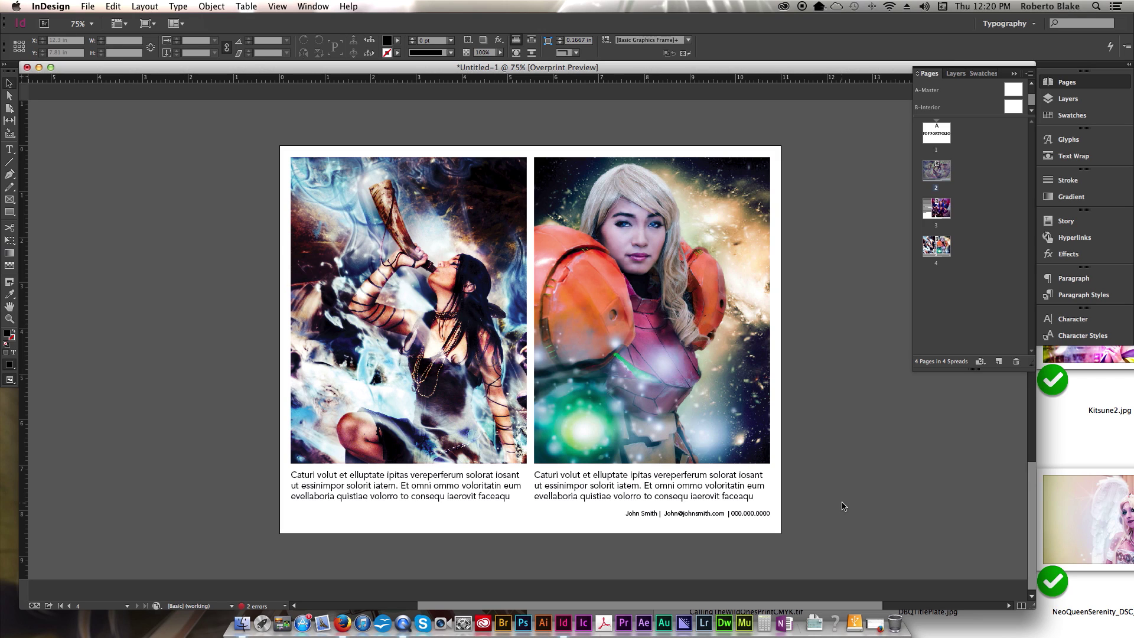
{"action": "scroll", "coordinate": [843, 505], "scroll_direction": "up", "scroll_amount": 3}
{"action": "scroll", "coordinate": [843, 507], "scroll_direction": "up", "scroll_amount": 1}
{"action": "scroll", "coordinate": [843, 505], "scroll_direction": "up", "scroll_amount": 3}
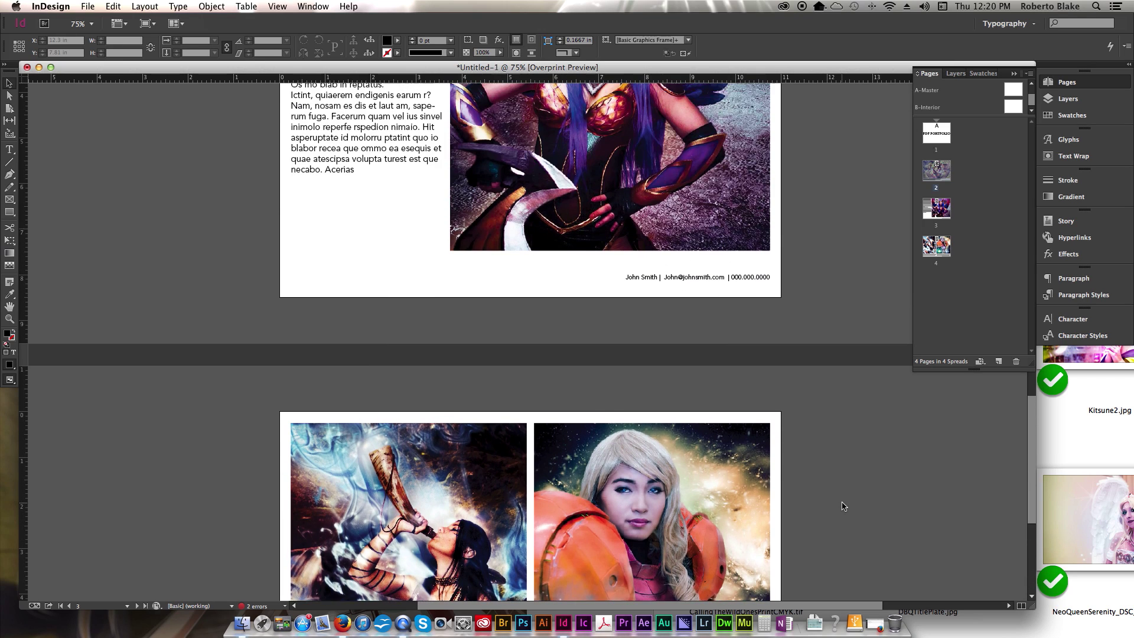
{"action": "scroll", "coordinate": [842, 506], "scroll_direction": "up", "scroll_amount": 2}
{"action": "scroll", "coordinate": [843, 507], "scroll_direction": "up", "scroll_amount": 3}
{"action": "scroll", "coordinate": [842, 506], "scroll_direction": "up", "scroll_amount": 1}
{"action": "scroll", "coordinate": [842, 506], "scroll_direction": "up", "scroll_amount": 1}
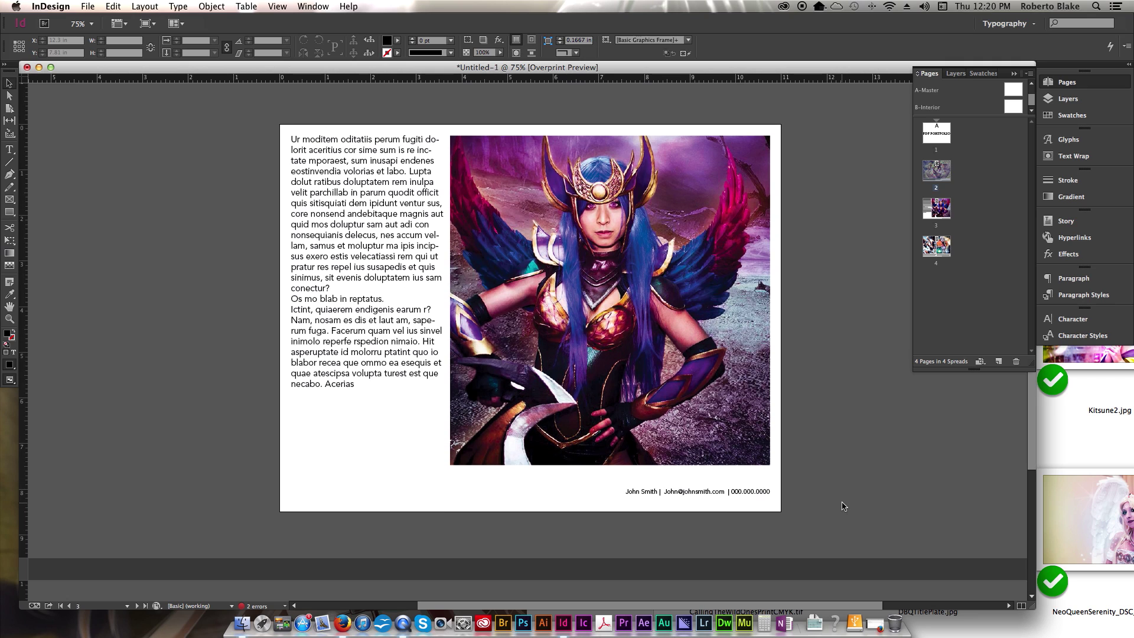
{"action": "scroll", "coordinate": [842, 506], "scroll_direction": "up", "scroll_amount": 2}
{"action": "scroll", "coordinate": [843, 506], "scroll_direction": "up", "scroll_amount": 3}
{"action": "scroll", "coordinate": [843, 506], "scroll_direction": "up", "scroll_amount": 2}
{"action": "scroll", "coordinate": [843, 507], "scroll_direction": "up", "scroll_amount": 2}
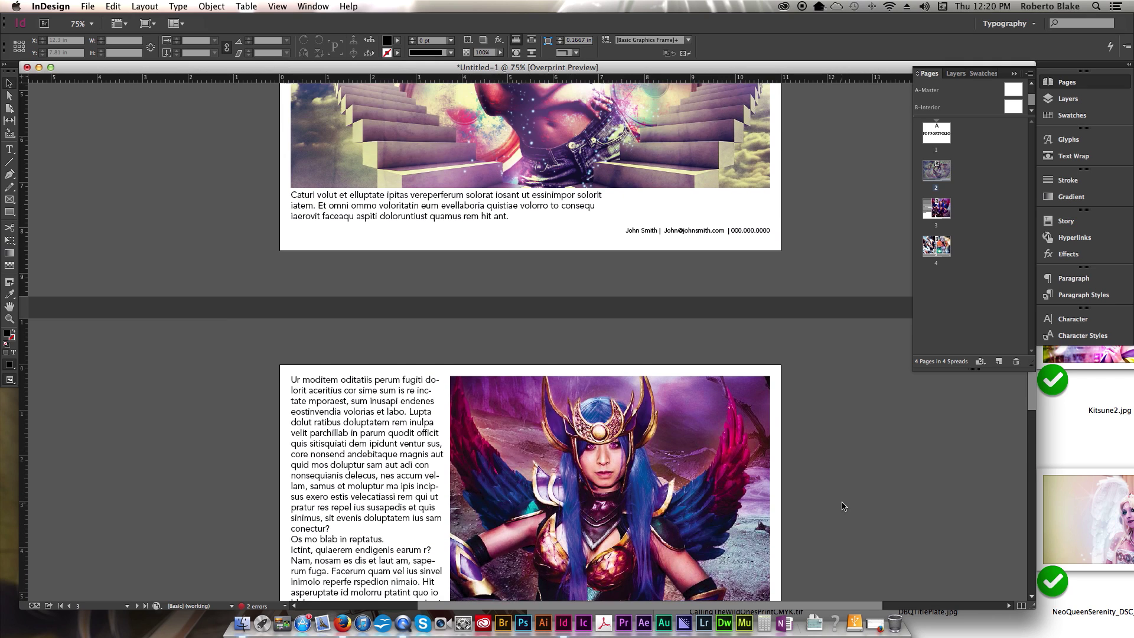
{"action": "scroll", "coordinate": [842, 506], "scroll_direction": "up", "scroll_amount": 2}
{"action": "scroll", "coordinate": [843, 506], "scroll_direction": "up", "scroll_amount": 2}
{"action": "scroll", "coordinate": [843, 506], "scroll_direction": "up", "scroll_amount": 5}
{"action": "scroll", "coordinate": [843, 507], "scroll_direction": "up", "scroll_amount": 3}
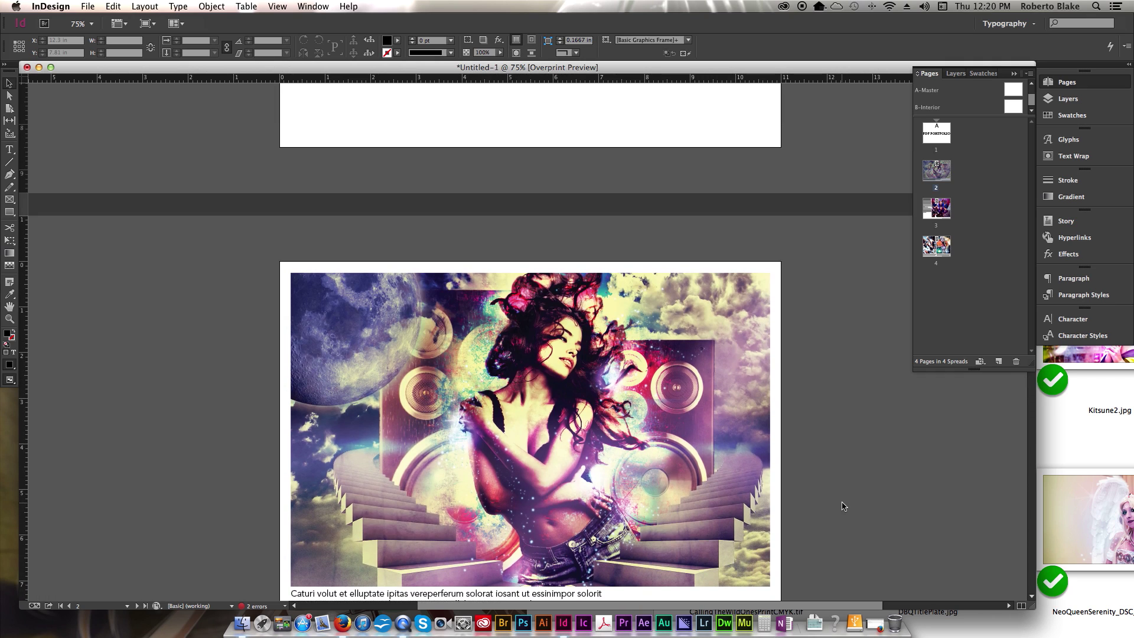
{"action": "scroll", "coordinate": [843, 507], "scroll_direction": "up", "scroll_amount": 2}
{"action": "scroll", "coordinate": [843, 506], "scroll_direction": "up", "scroll_amount": 2}
{"action": "scroll", "coordinate": [843, 507], "scroll_direction": "up", "scroll_amount": 2}
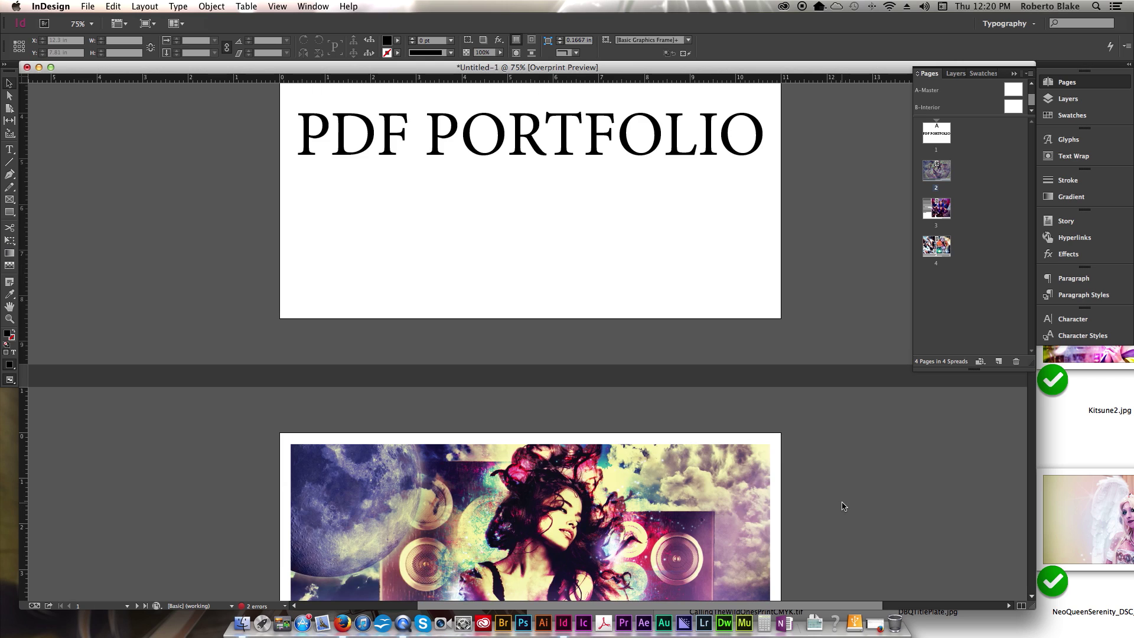
{"action": "scroll", "coordinate": [842, 506], "scroll_direction": "down", "scroll_amount": 2}
{"action": "scroll", "coordinate": [843, 506], "scroll_direction": "down", "scroll_amount": 5}
{"action": "scroll", "coordinate": [843, 506], "scroll_direction": "down", "scroll_amount": 7}
{"action": "scroll", "coordinate": [842, 505], "scroll_direction": "down", "scroll_amount": 6}
{"action": "scroll", "coordinate": [842, 507], "scroll_direction": "down", "scroll_amount": 5}
{"action": "scroll", "coordinate": [843, 506], "scroll_direction": "down", "scroll_amount": 2}
{"action": "scroll", "coordinate": [843, 506], "scroll_direction": "down", "scroll_amount": 3}
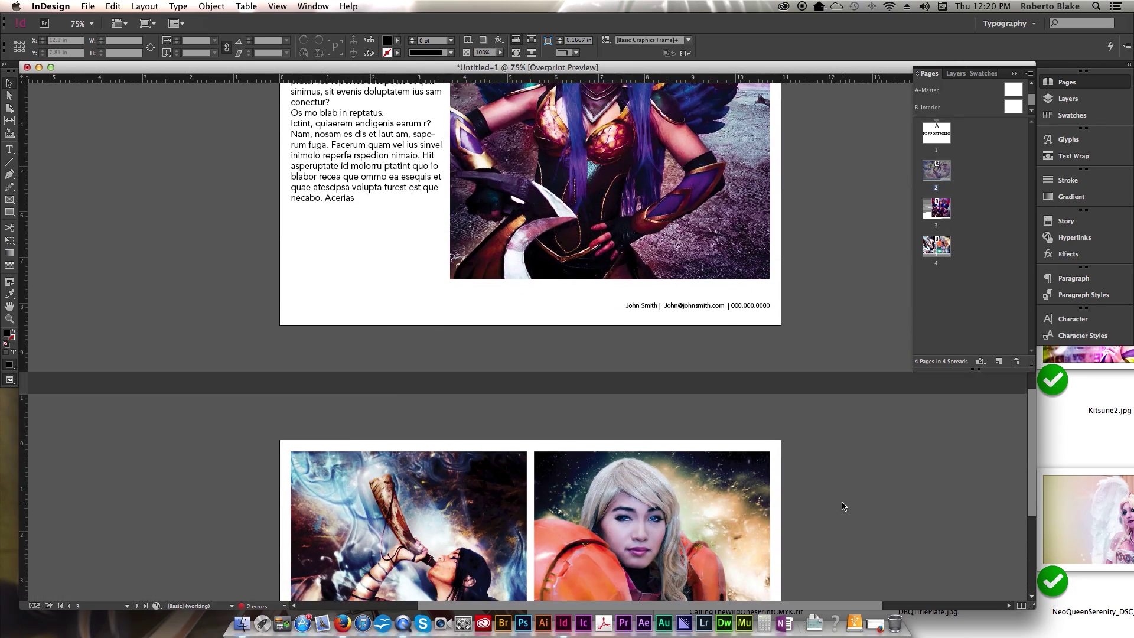
{"action": "scroll", "coordinate": [843, 506], "scroll_direction": "down", "scroll_amount": 5}
{"action": "scroll", "coordinate": [843, 506], "scroll_direction": "down", "scroll_amount": 3}
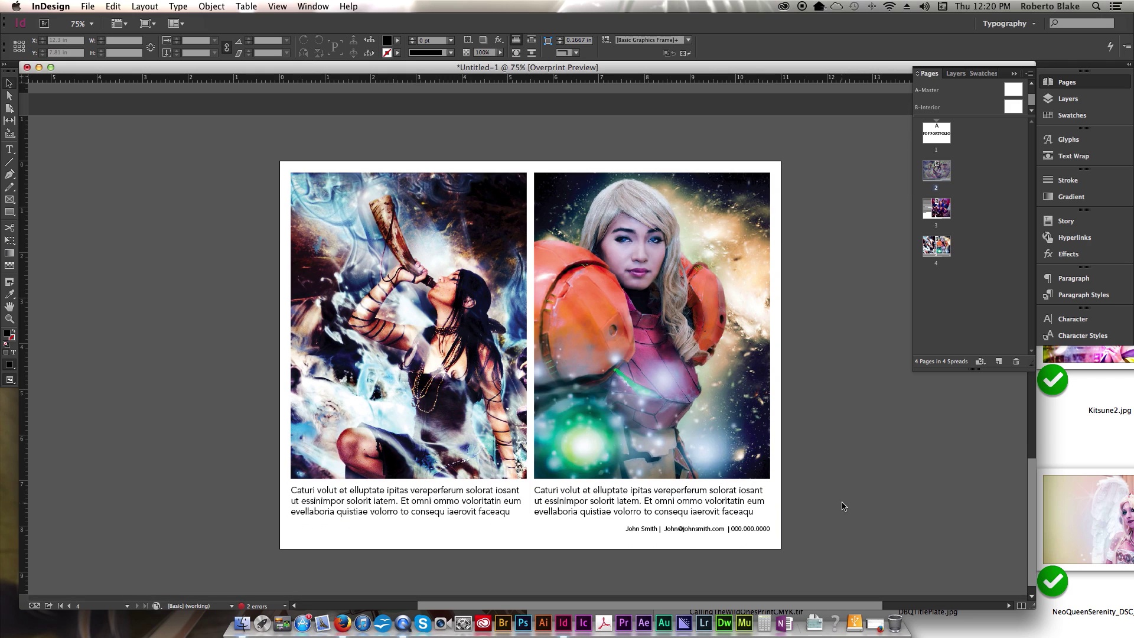
{"action": "scroll", "coordinate": [843, 506], "scroll_direction": "down", "scroll_amount": 1}
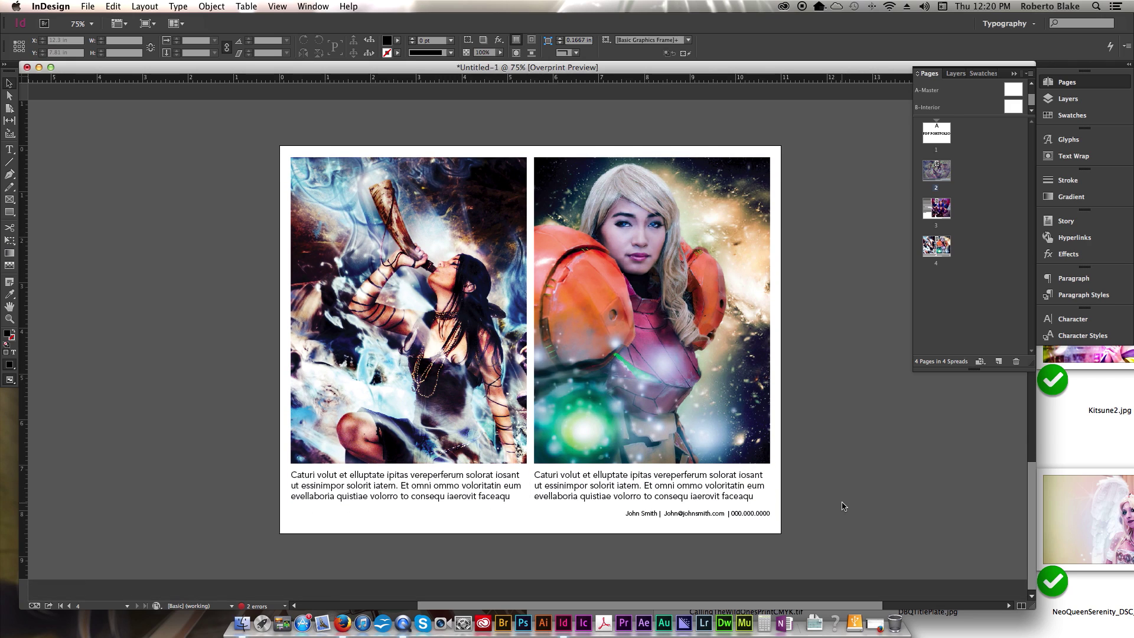